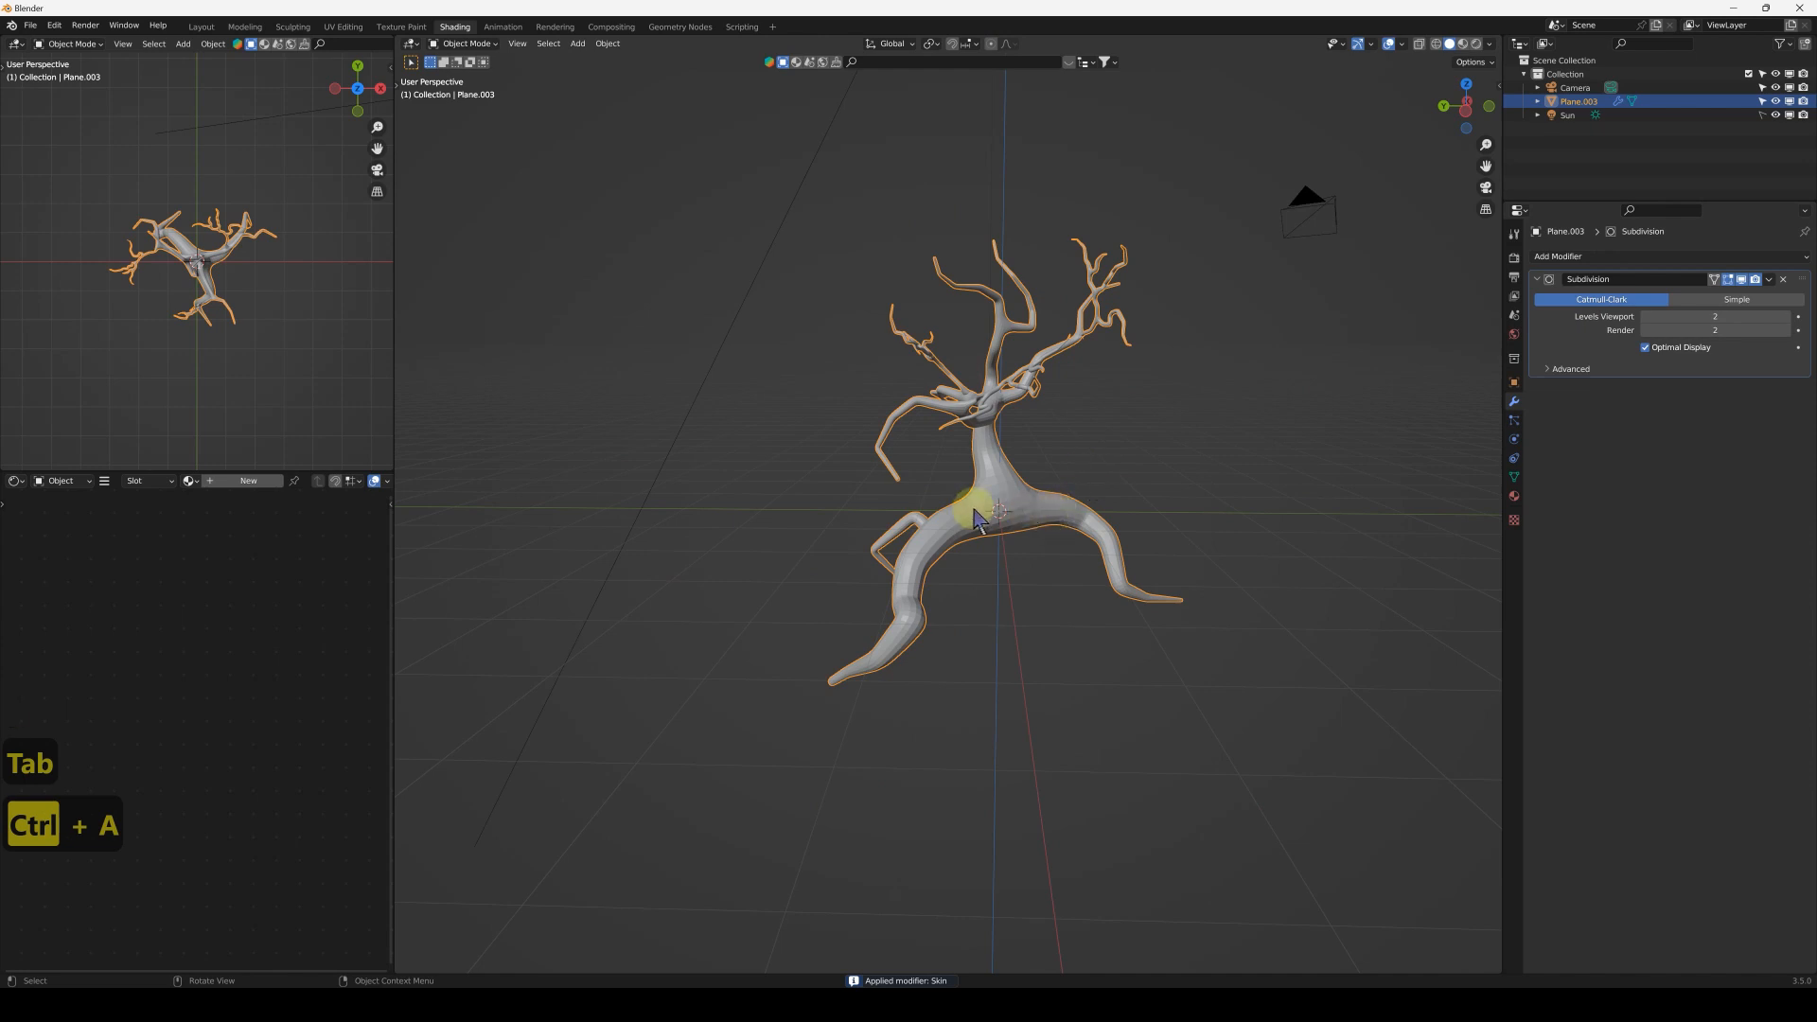
{"action": "scroll", "coordinate": [1041, 492], "scroll_direction": "up", "scroll_amount": 5}
{"action": "key", "text": "Tab"}
{"action": "mouse_move", "coordinate": [1080, 479]}
{"action": "middle_mouse_down"}
{"action": "mouse_move", "coordinate": [1124, 479]}
{"action": "mouse_move", "coordinate": [1109, 499]}
{"action": "middle_mouse_up"}
{"action": "scroll", "coordinate": [1125, 479], "scroll_direction": "down", "scroll_amount": 5}
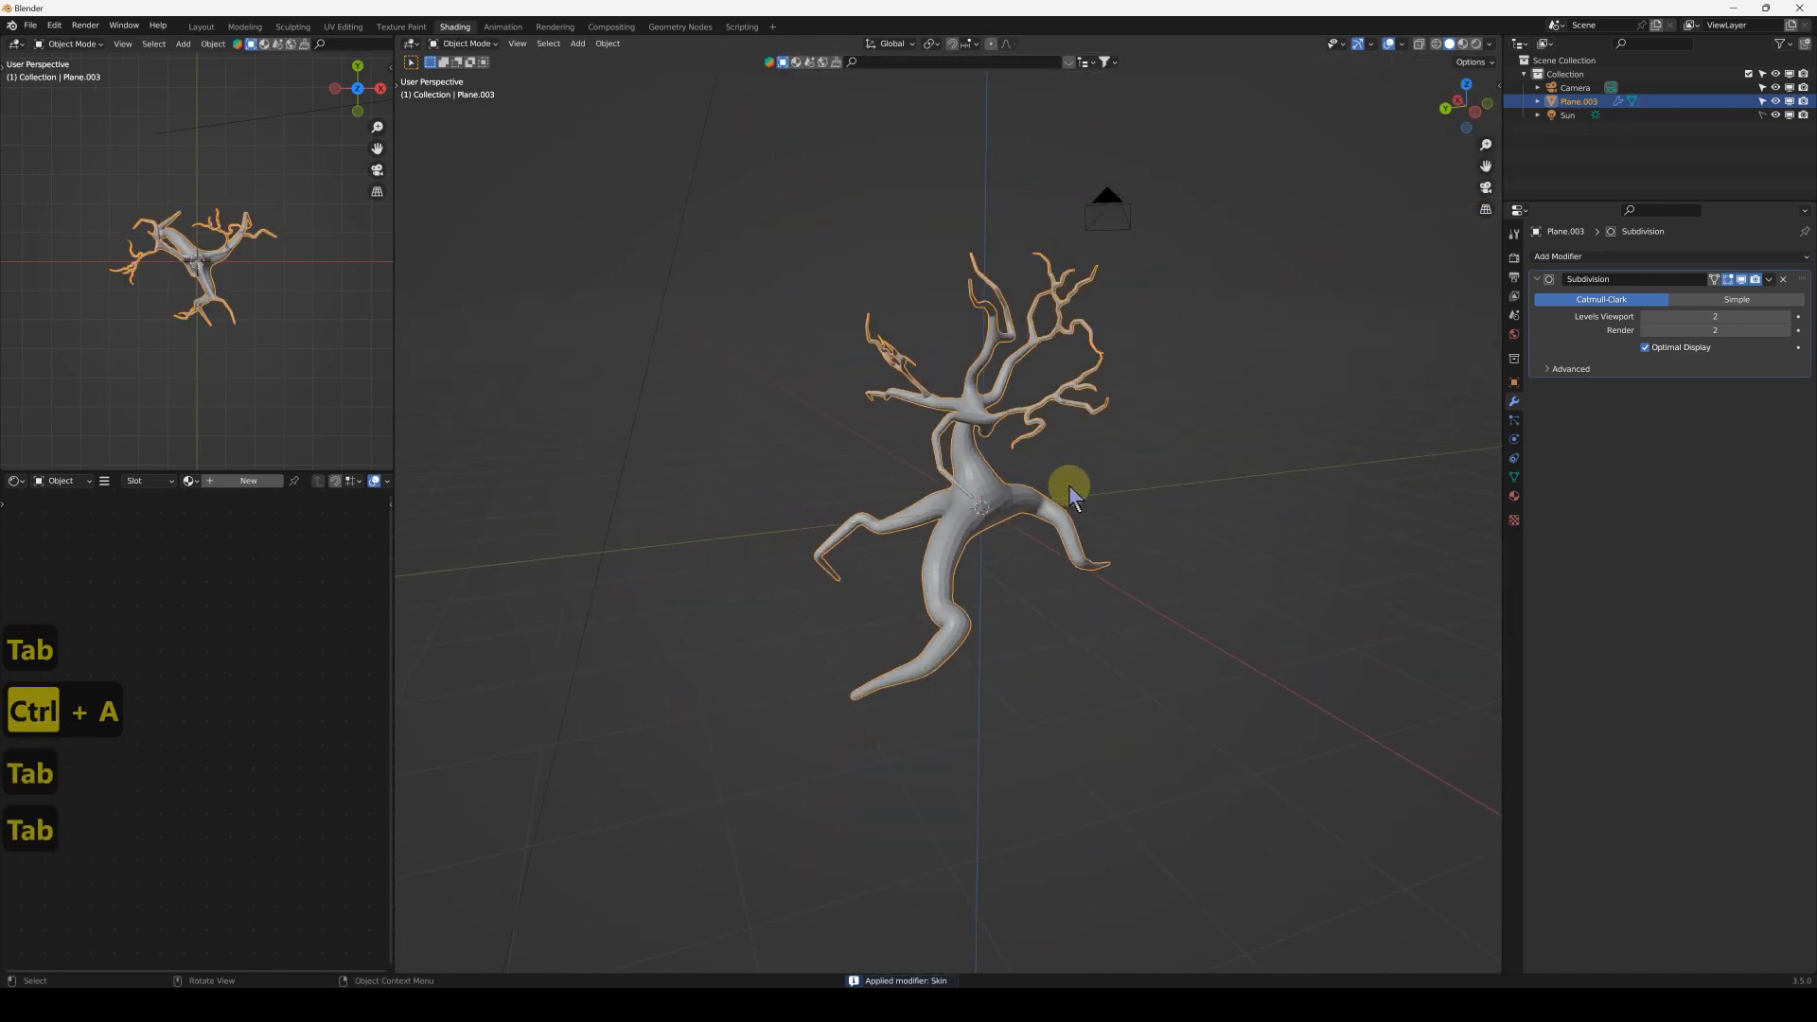
- Resize the editor areas so the node editor becomes much wider and taller beside a narrower main 3D viewport
{"action": "left_click", "coordinate": [395, 378]}
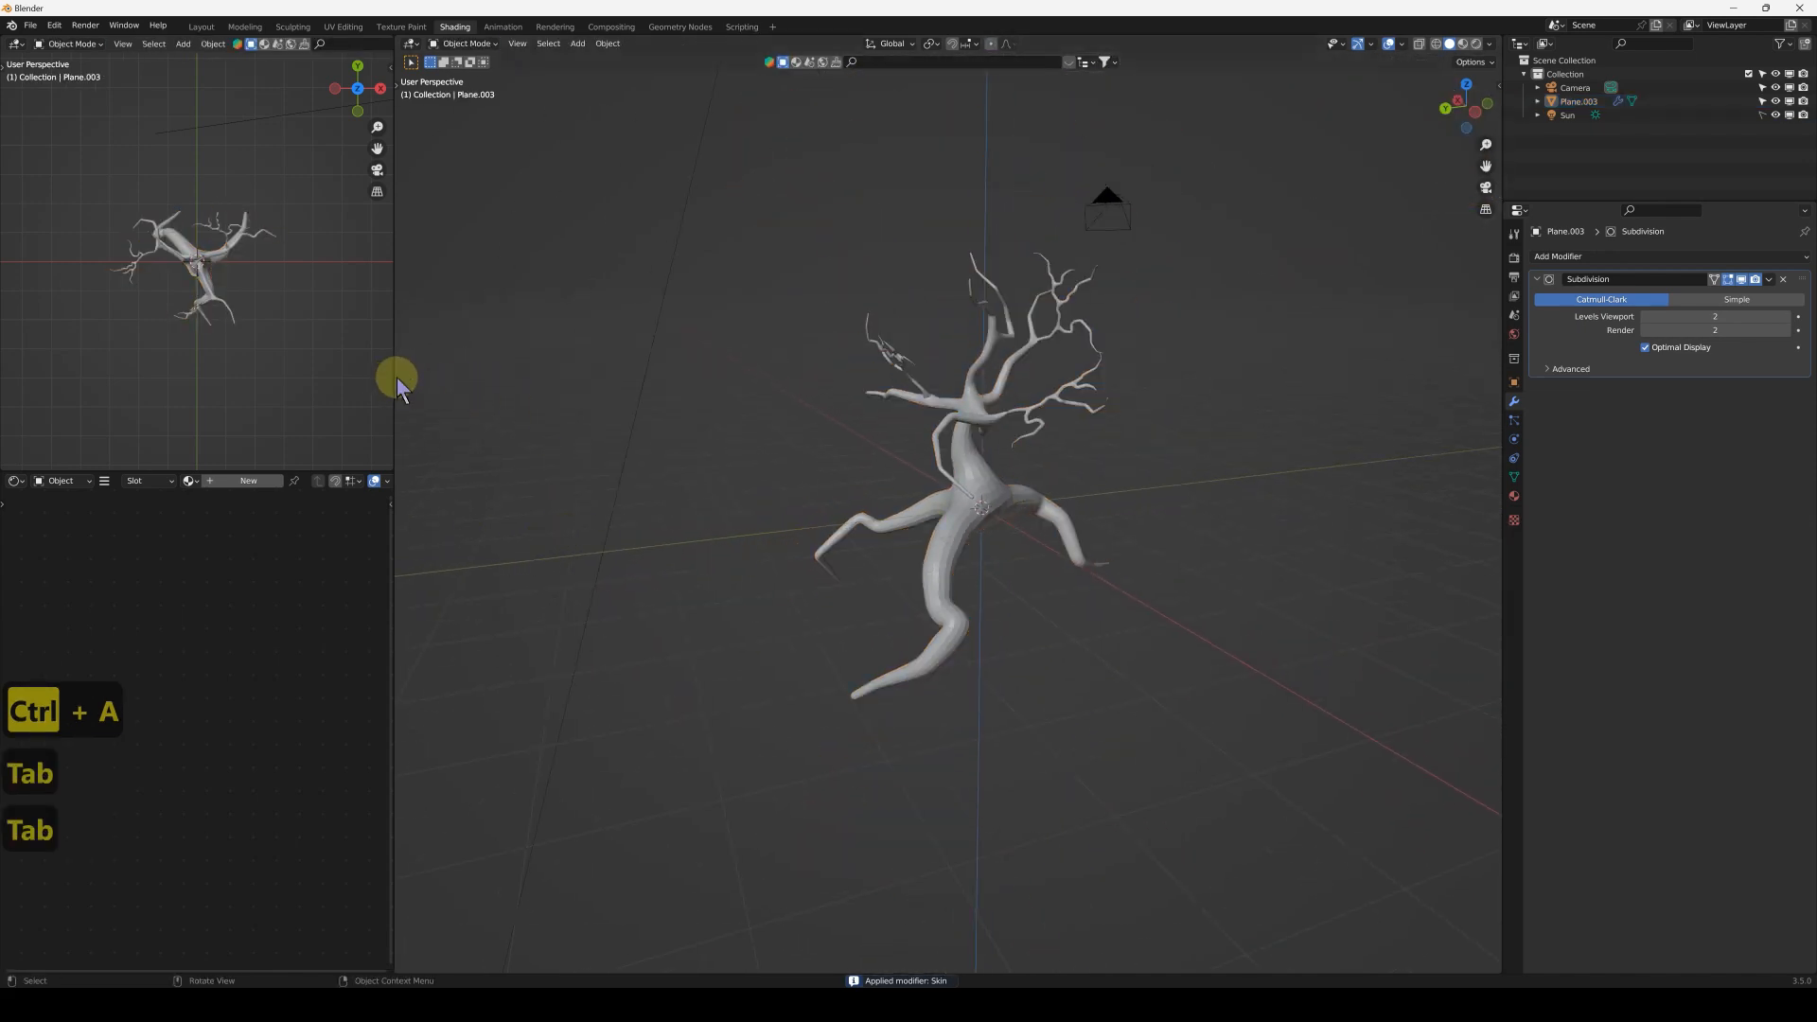
{"action": "left_click_drag", "start_coordinate": [394, 378], "coordinate": [1107, 407]}
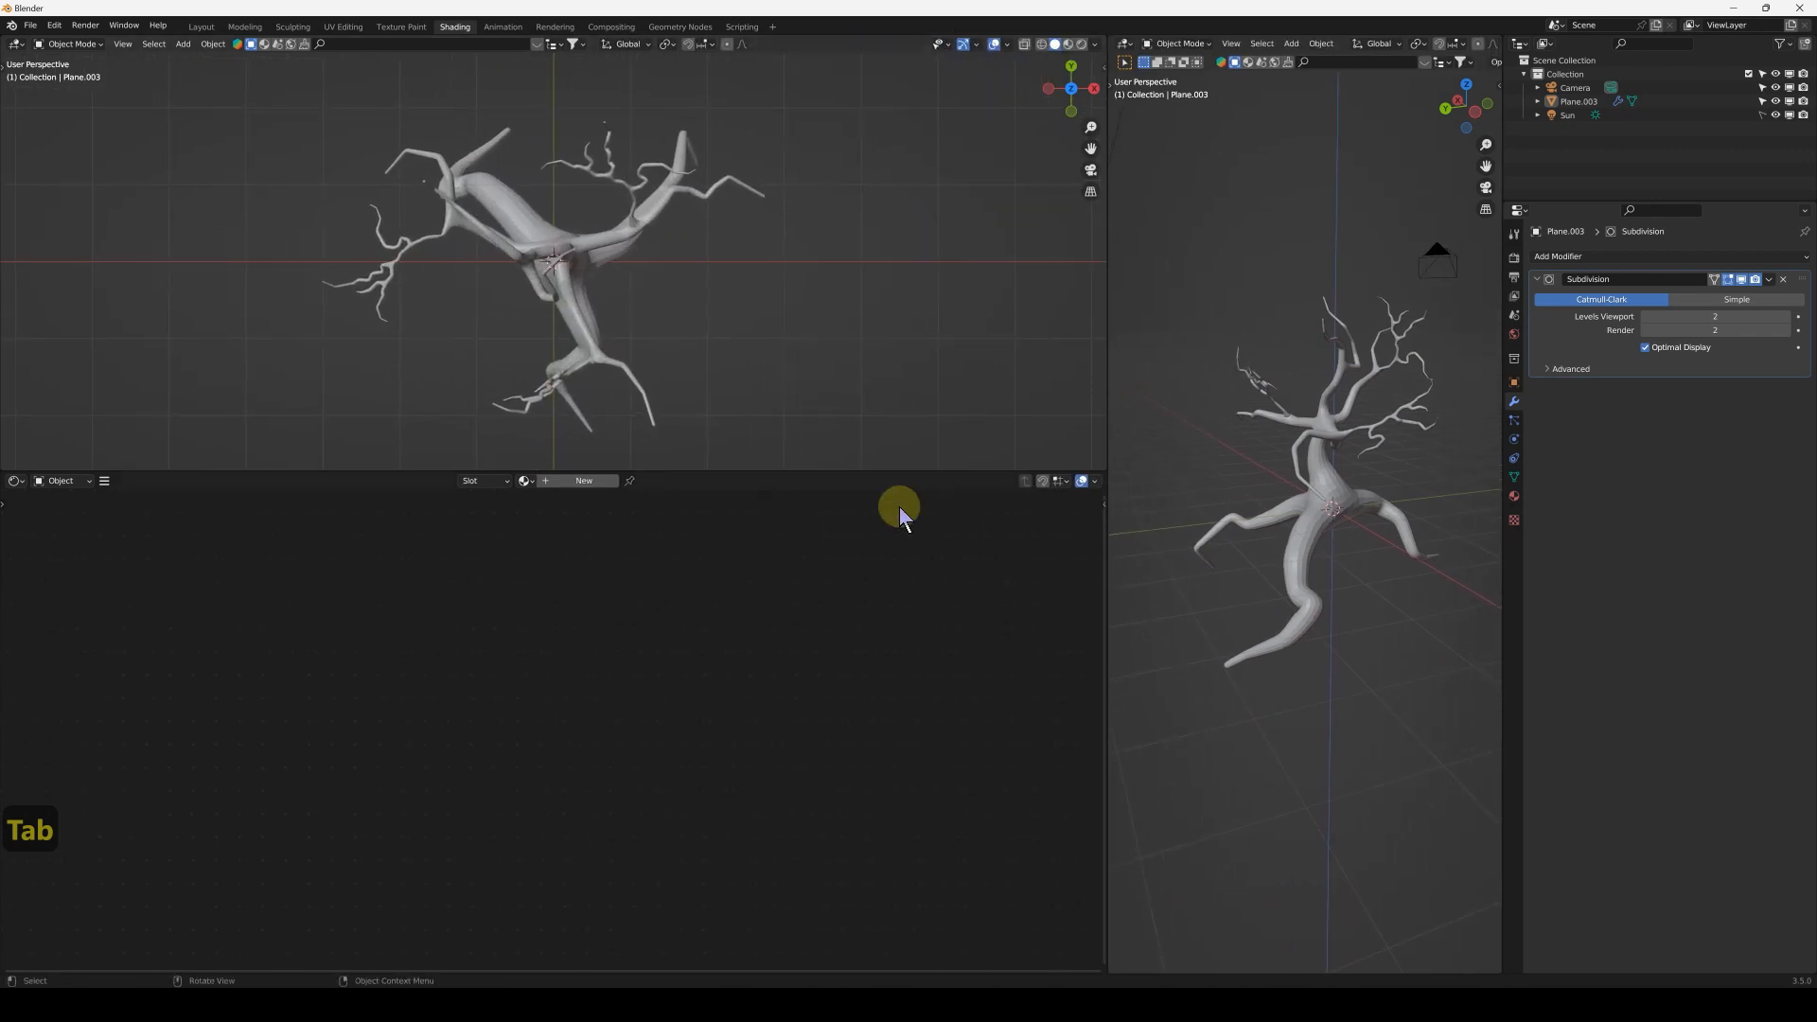
{"action": "left_click_drag", "start_coordinate": [849, 478], "coordinate": [855, 314]}
{"action": "middle_click_drag", "start_coordinate": [1391, 523], "coordinate": [1272, 573], "text": "ctrl"}
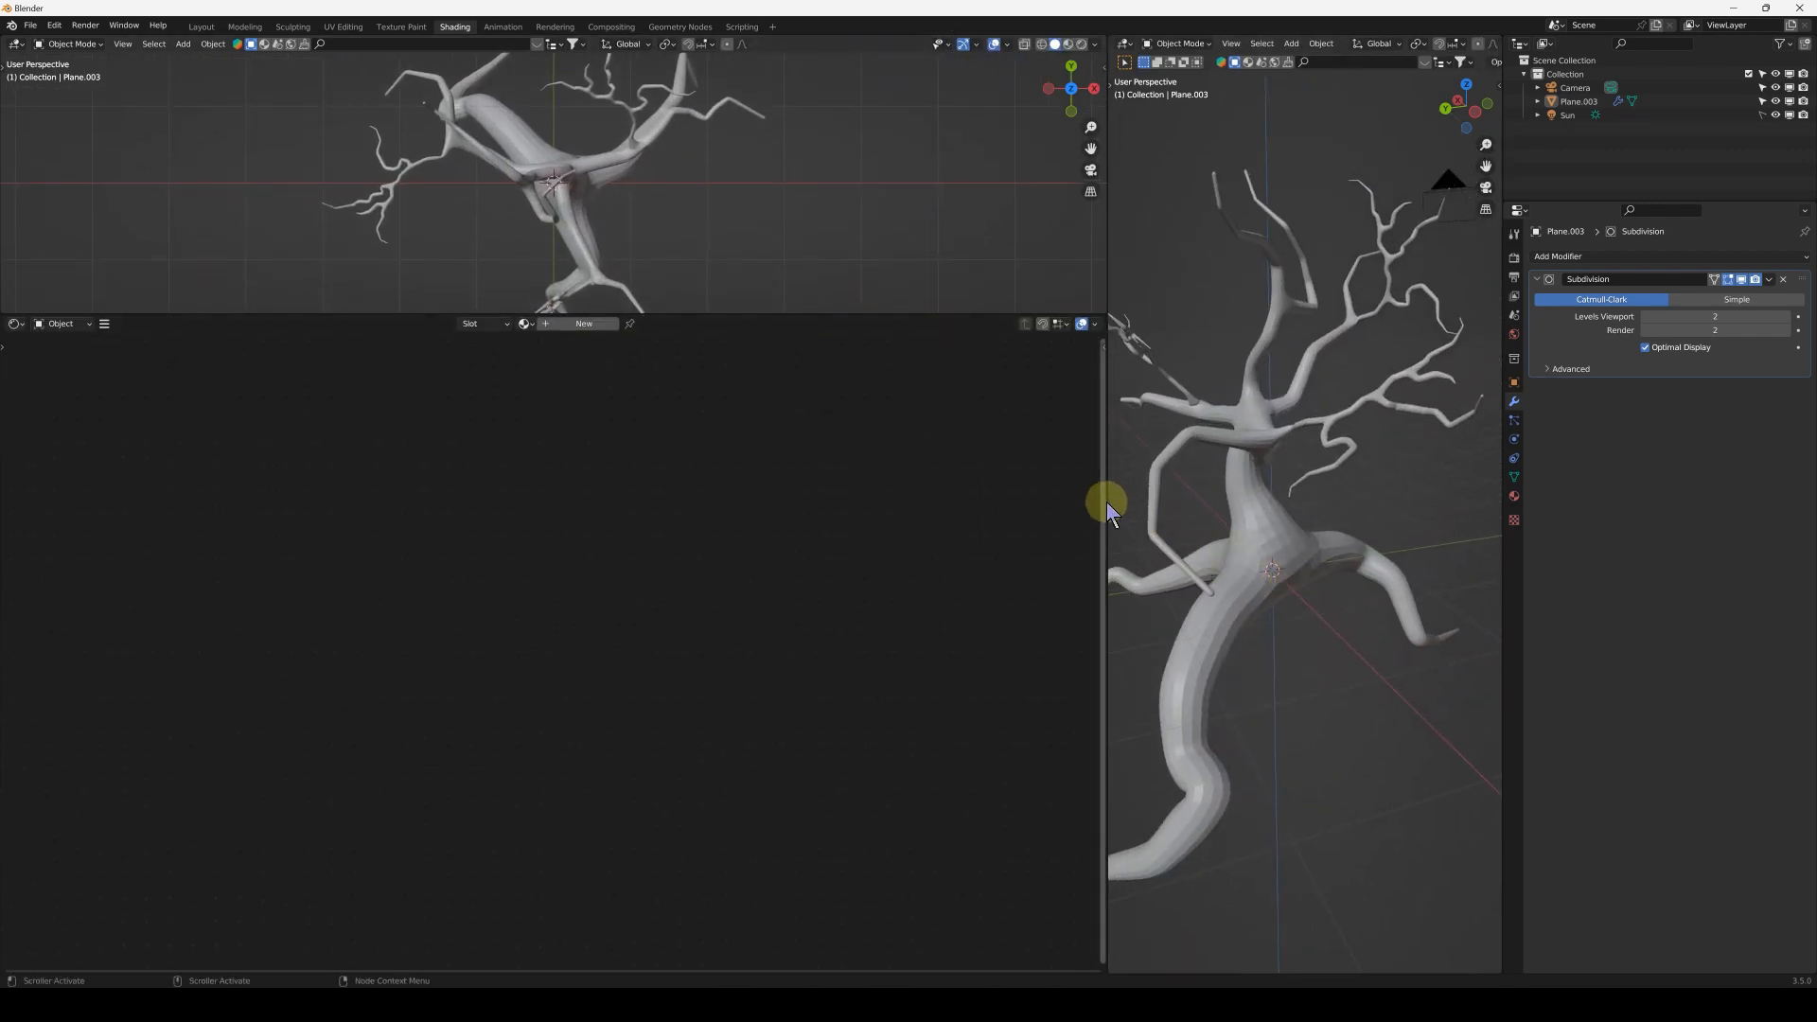
{"action": "left_click_drag", "start_coordinate": [1107, 501], "coordinate": [986, 490]}
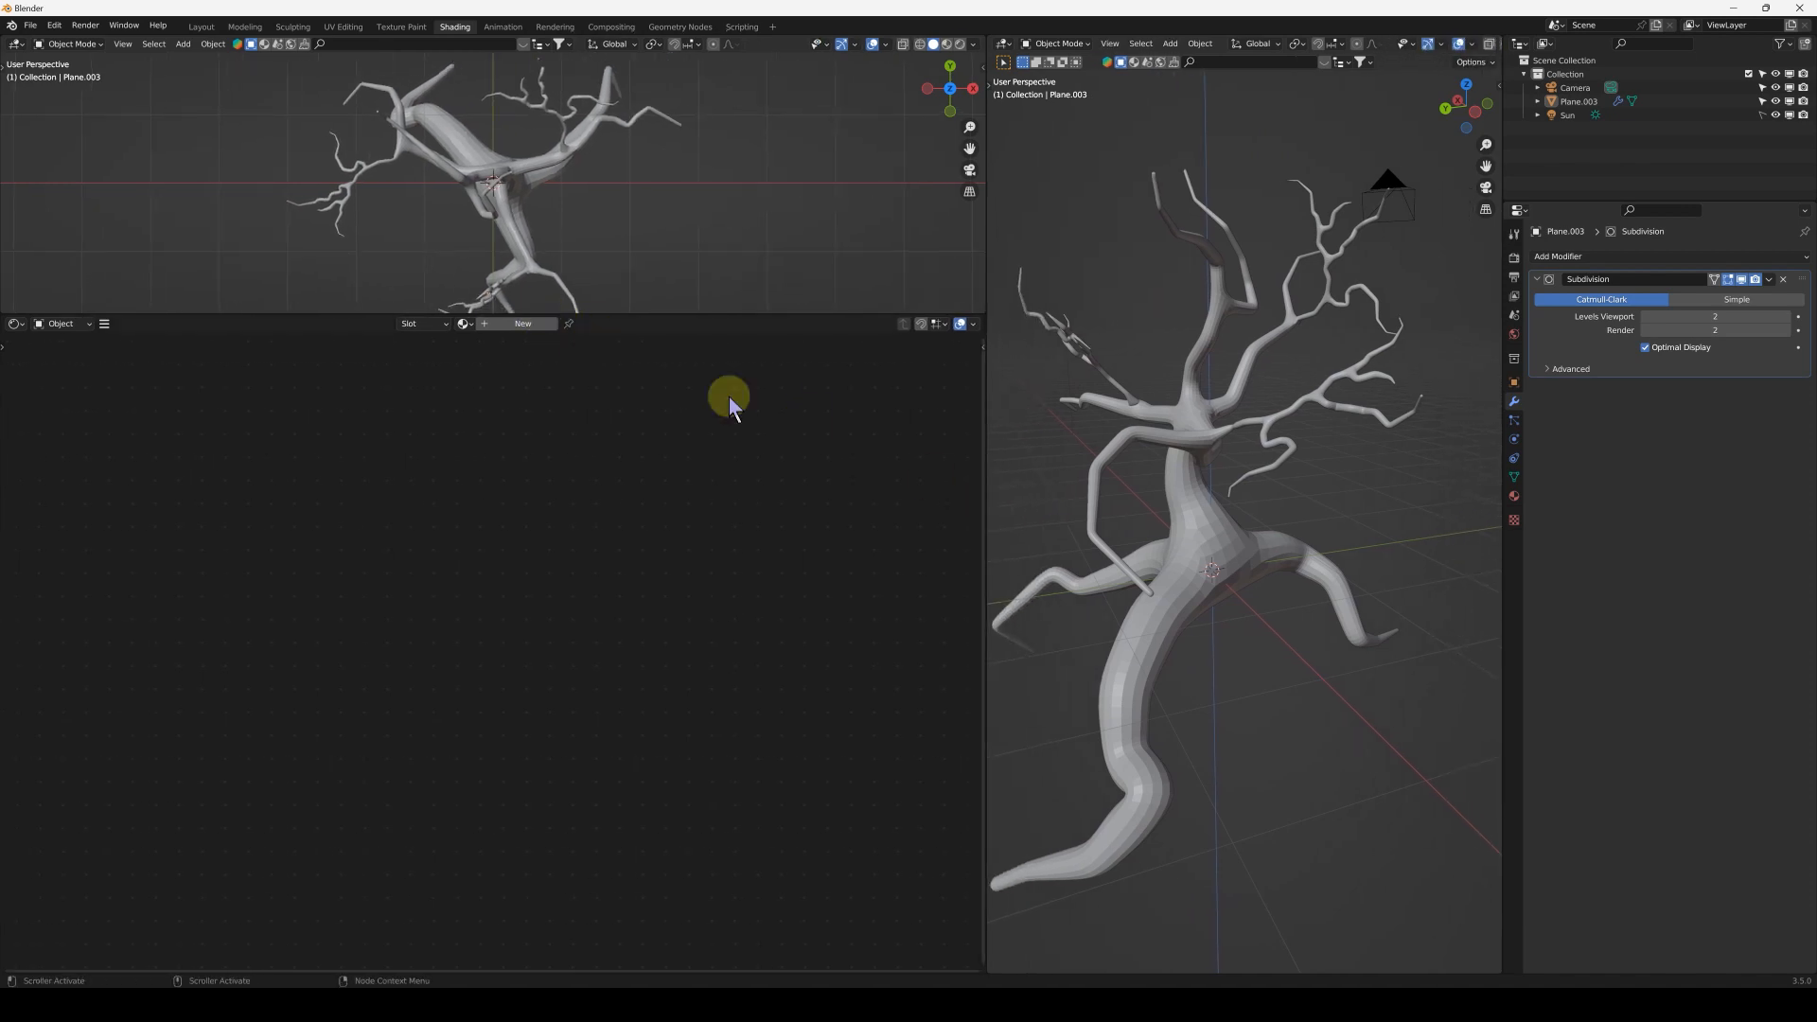
- Show the main viewport with Rendered shading and create a new material on the tree mesh
{"action": "left_click", "coordinate": [1235, 525]}
{"action": "middle_click_drag", "start_coordinate": [1188, 516], "coordinate": [1339, 428]}
{"action": "scroll", "coordinate": [1490, 48], "scroll_direction": "down", "scroll_amount": 2}
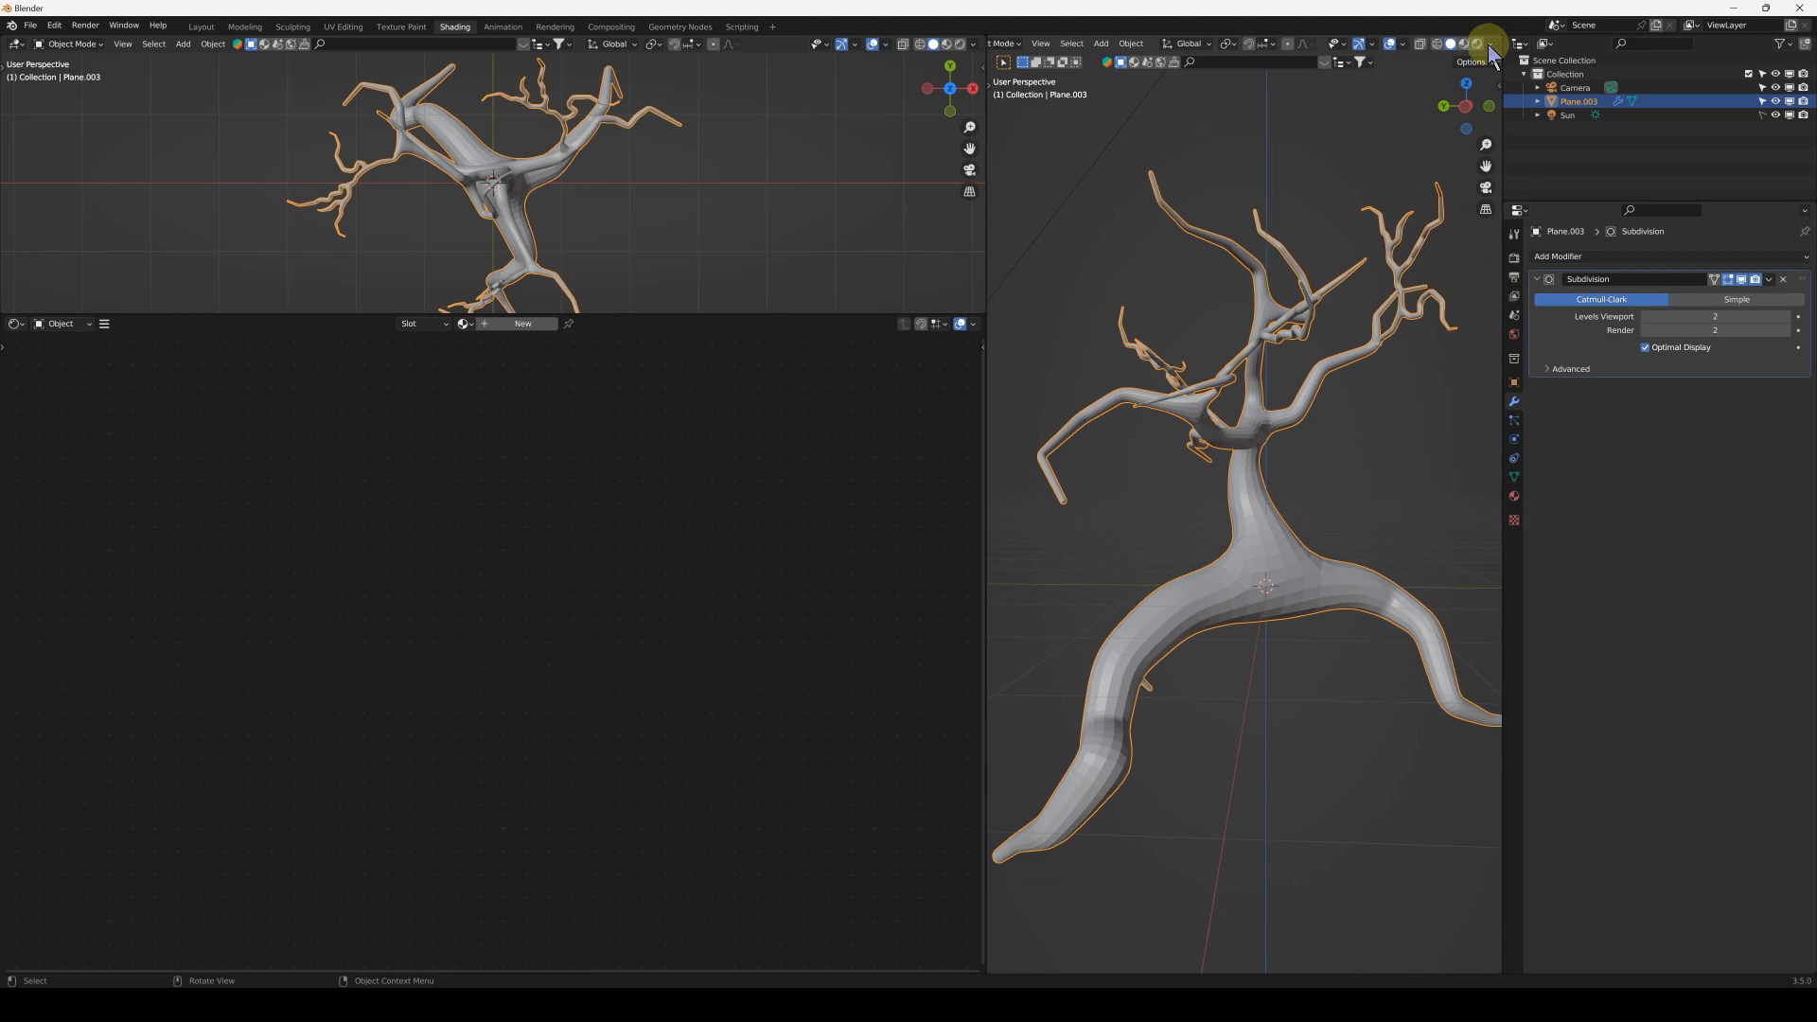
{"action": "left_click", "coordinate": [1477, 45]}
{"action": "left_click", "coordinate": [520, 323]}
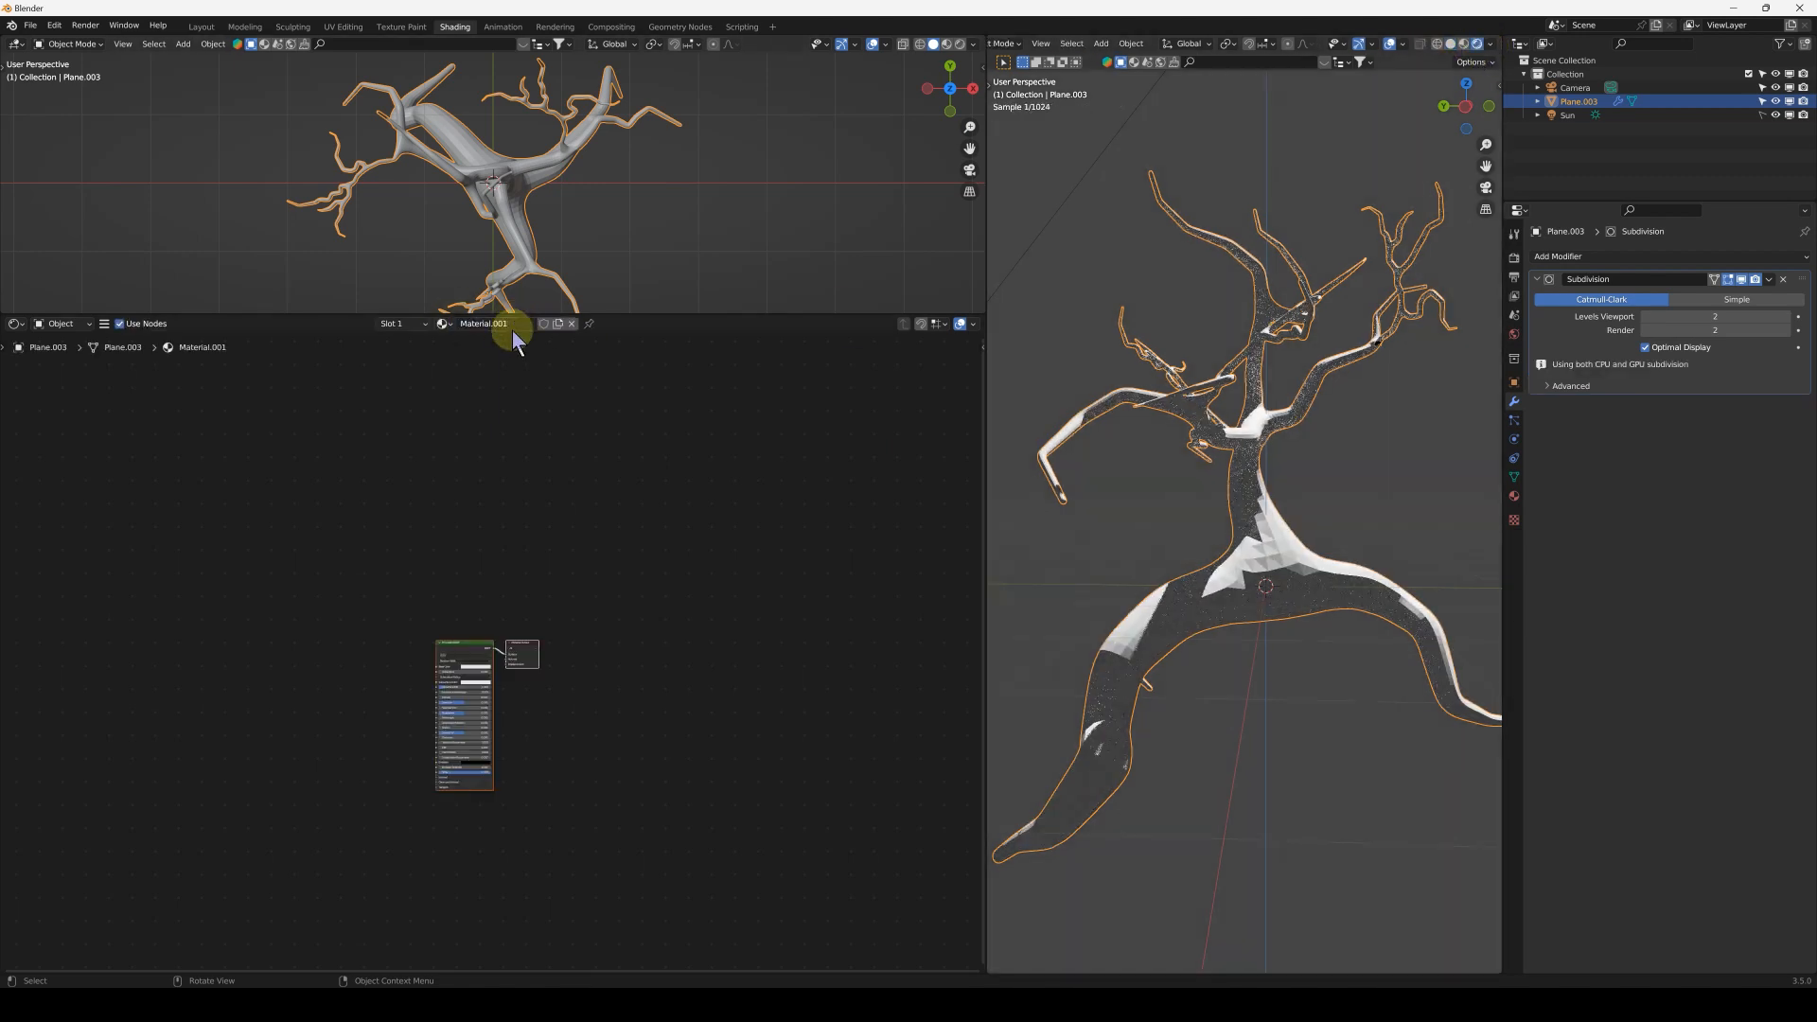
- Set the Principled BSDF base color to a dark reddish brown and its roughness to 0.82
{"action": "scroll", "coordinate": [473, 691], "scroll_direction": "up", "scroll_amount": 6}
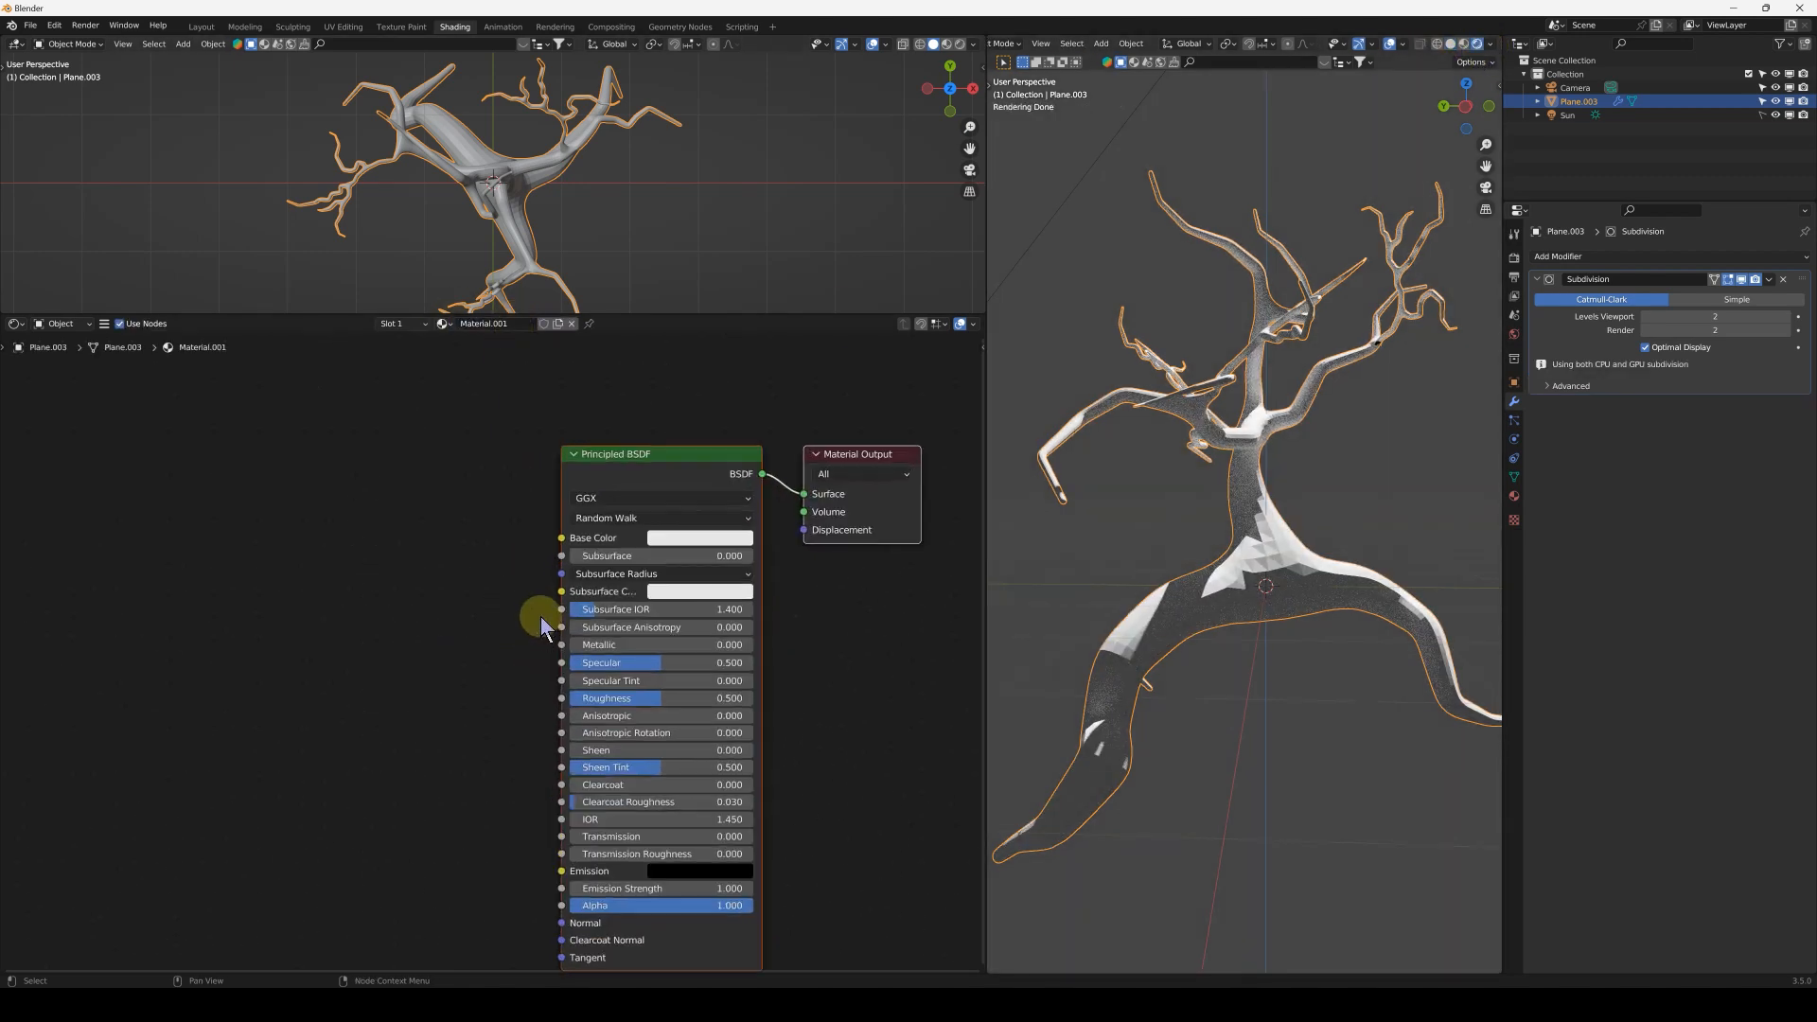
{"action": "left_click", "coordinate": [677, 538]}
{"action": "left_click_drag", "start_coordinate": [786, 382], "coordinate": [691, 400]}
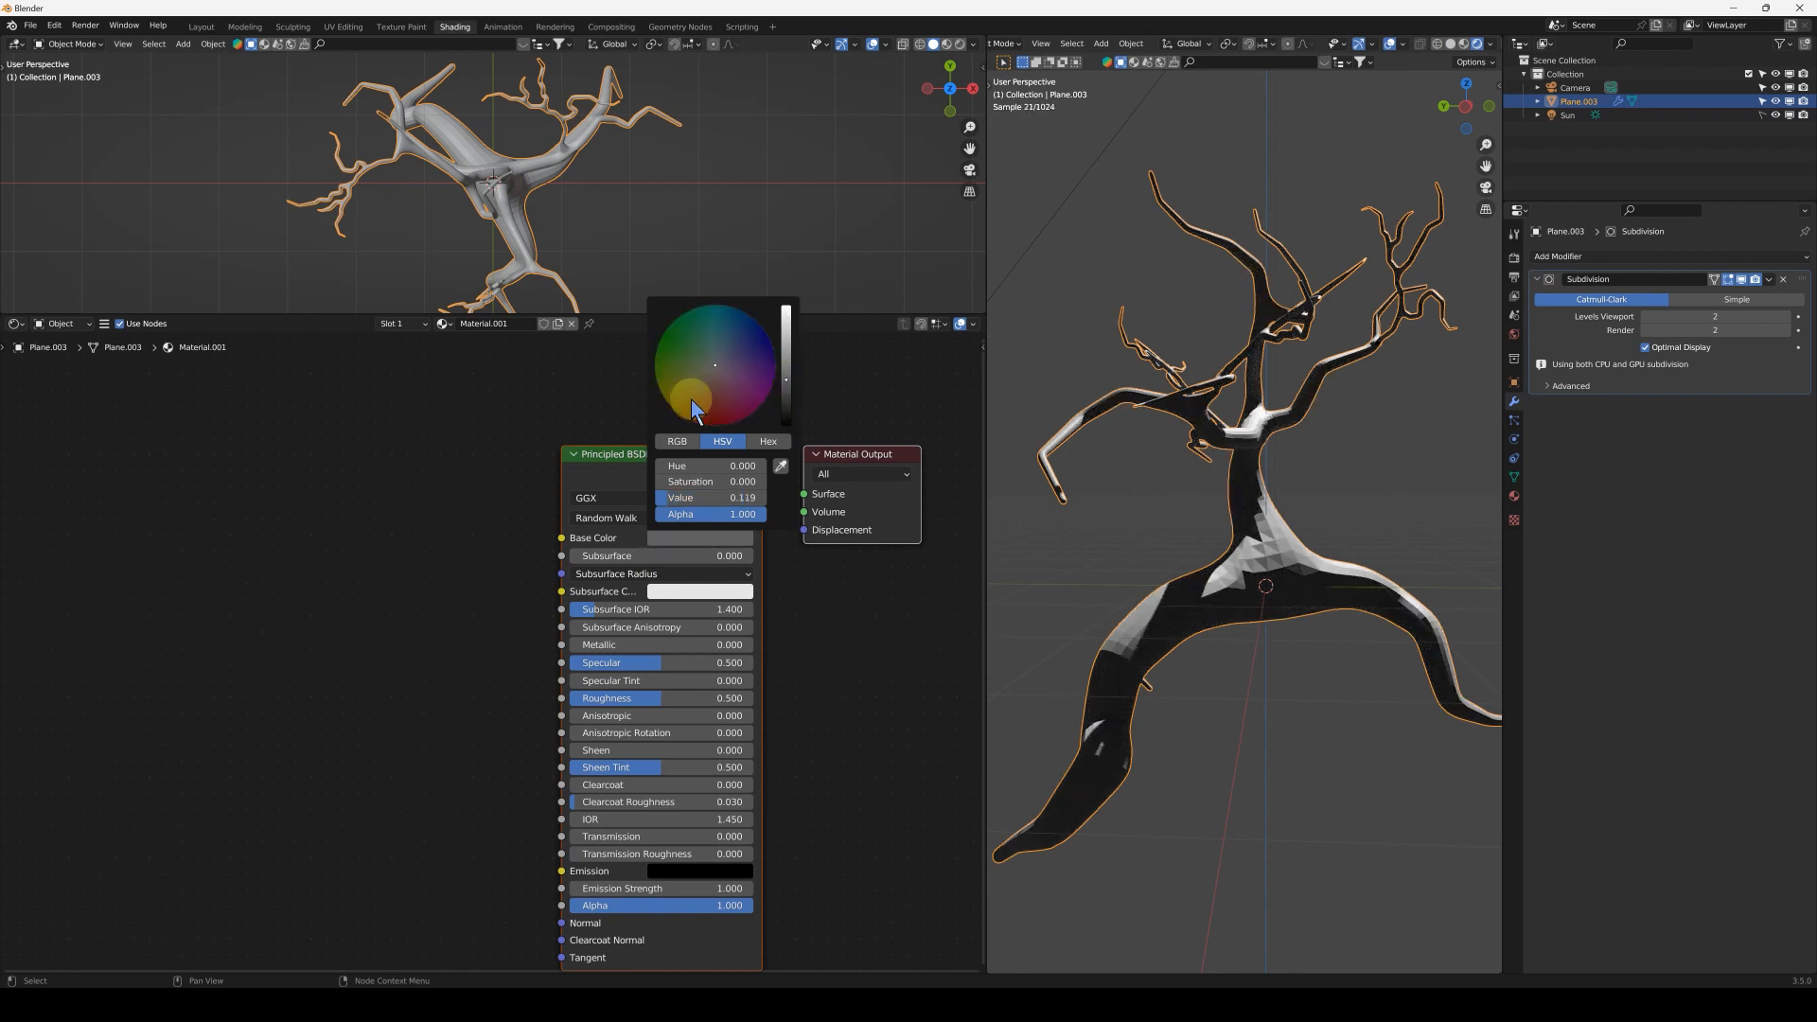
{"action": "left_click", "coordinate": [712, 395]}
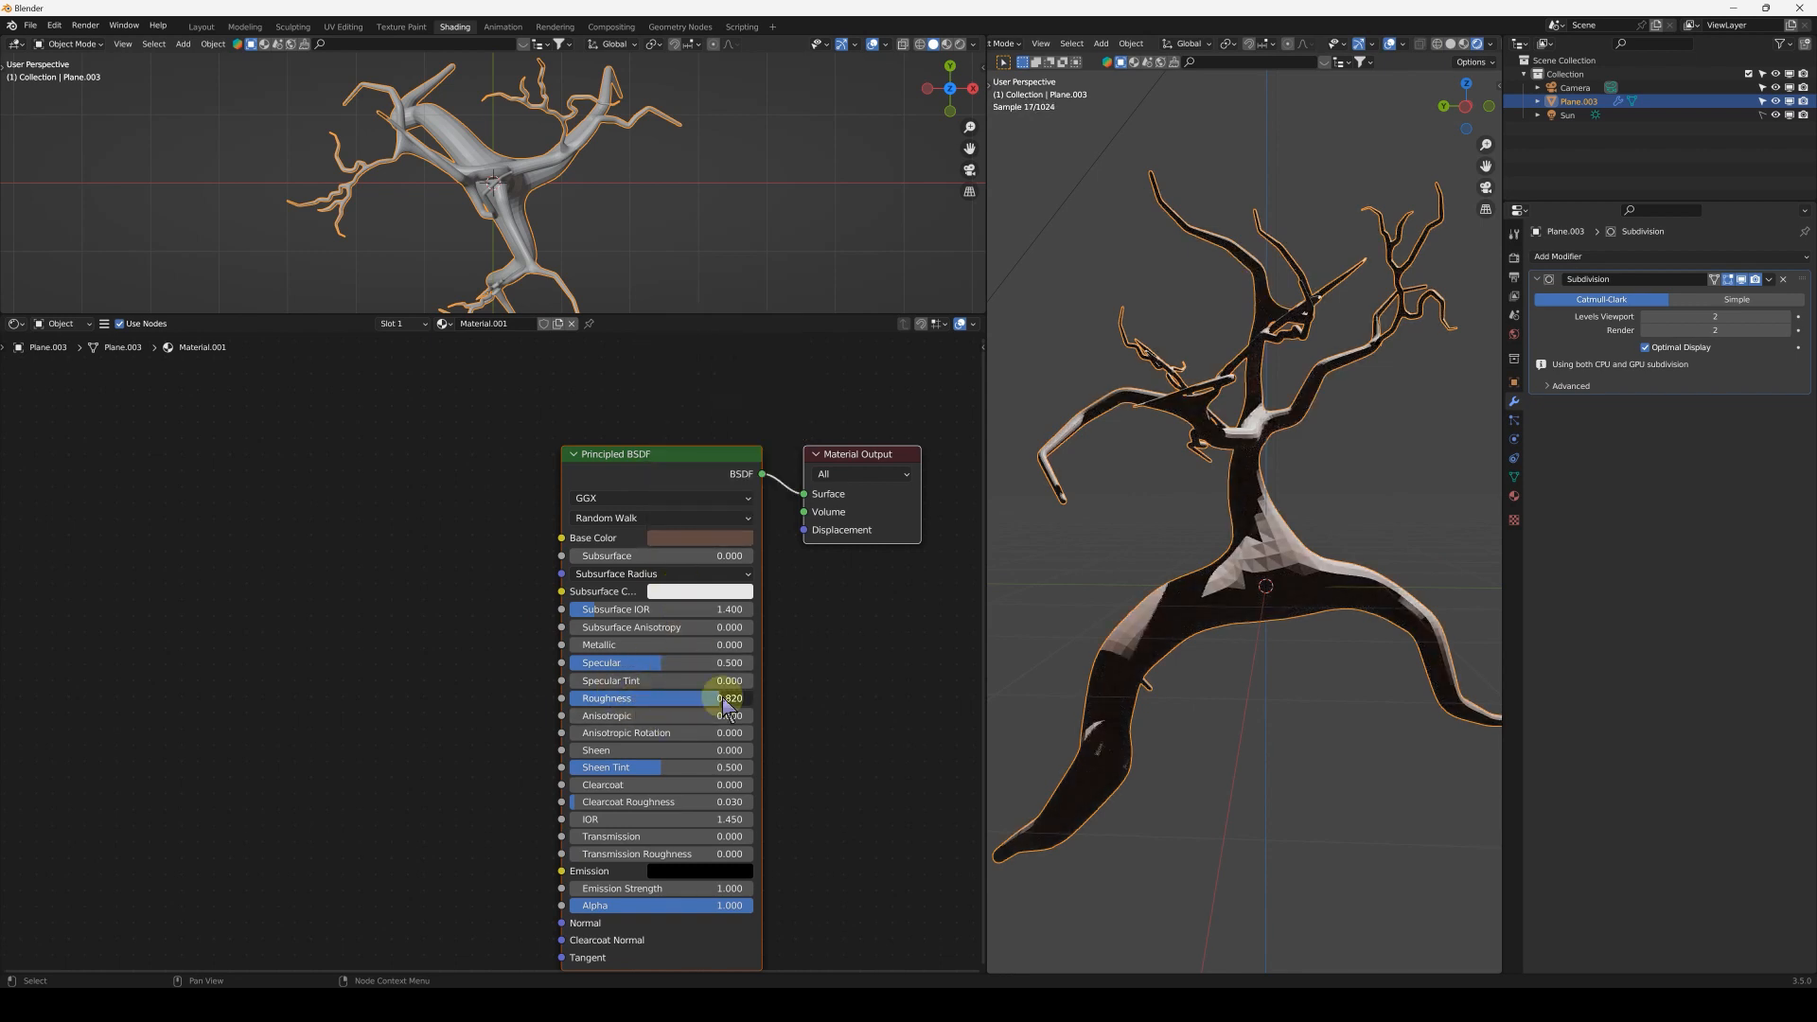
{"action": "key", "text": "1"}
- Raise the tree's Subdivision modifier viewport level to 4
{"action": "middle_click_drag", "start_coordinate": [1200, 546], "coordinate": [1142, 595]}
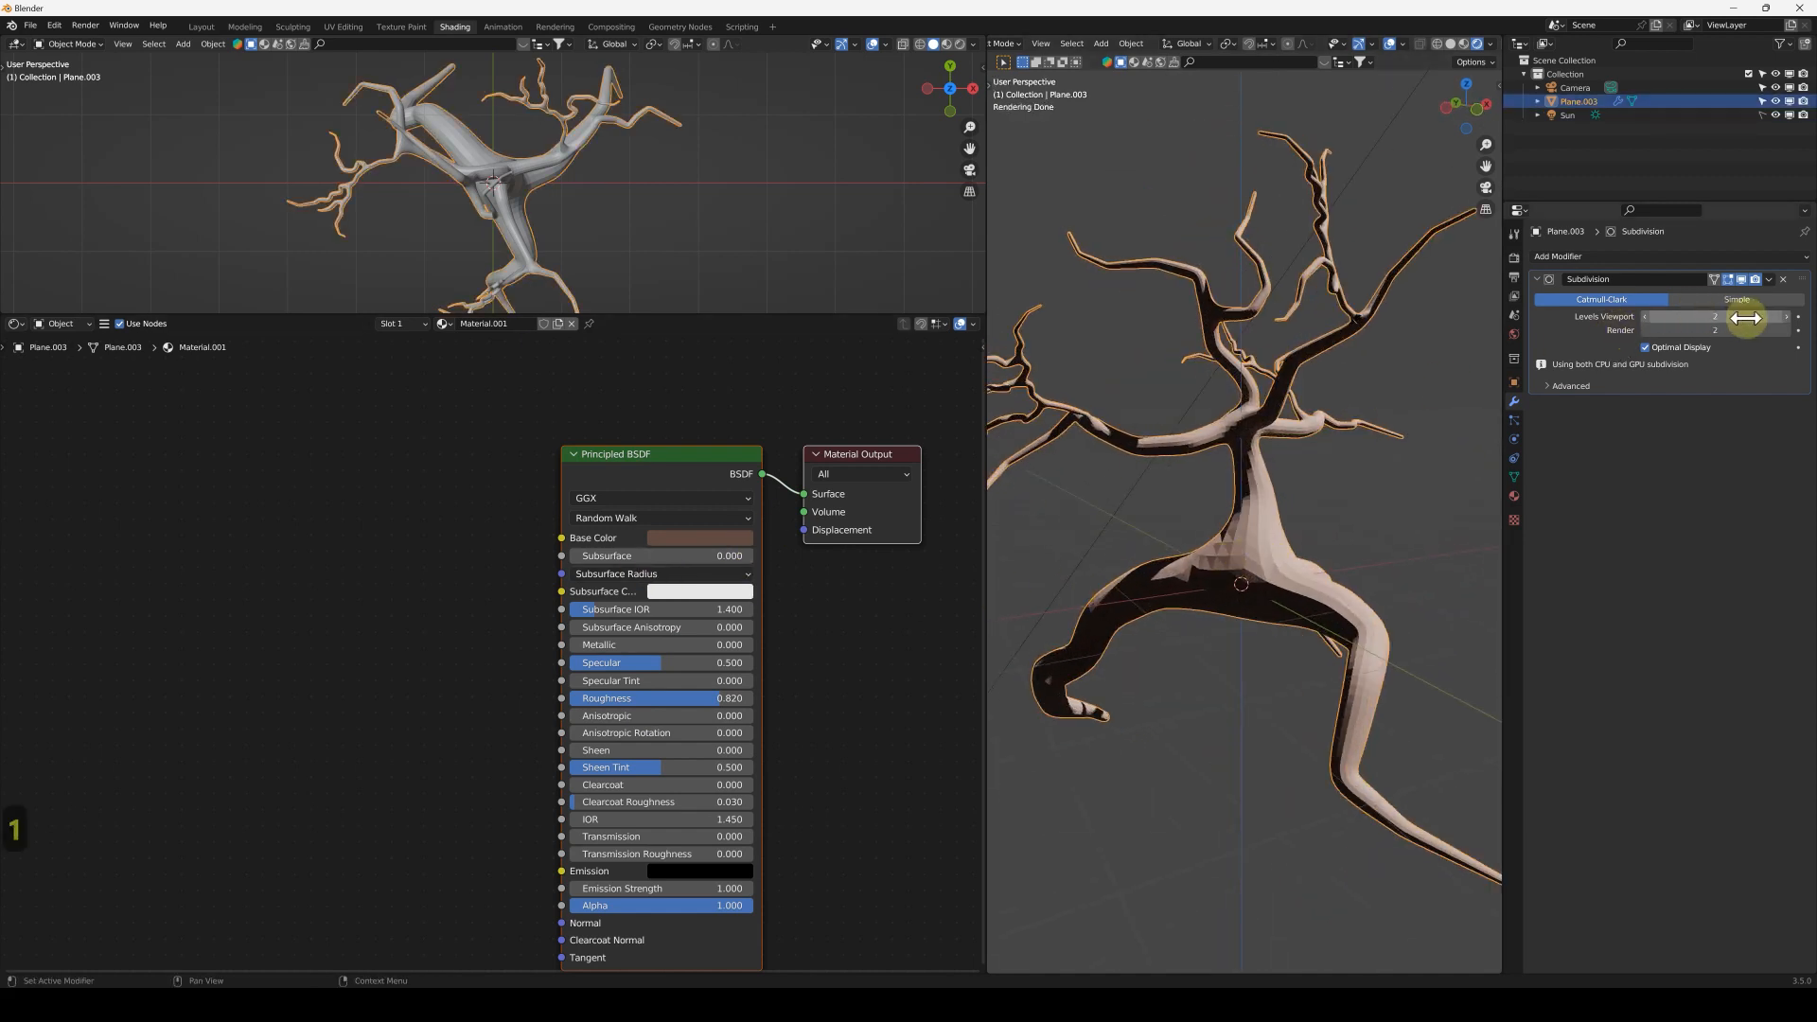
{"action": "left_click", "coordinate": [1785, 316]}
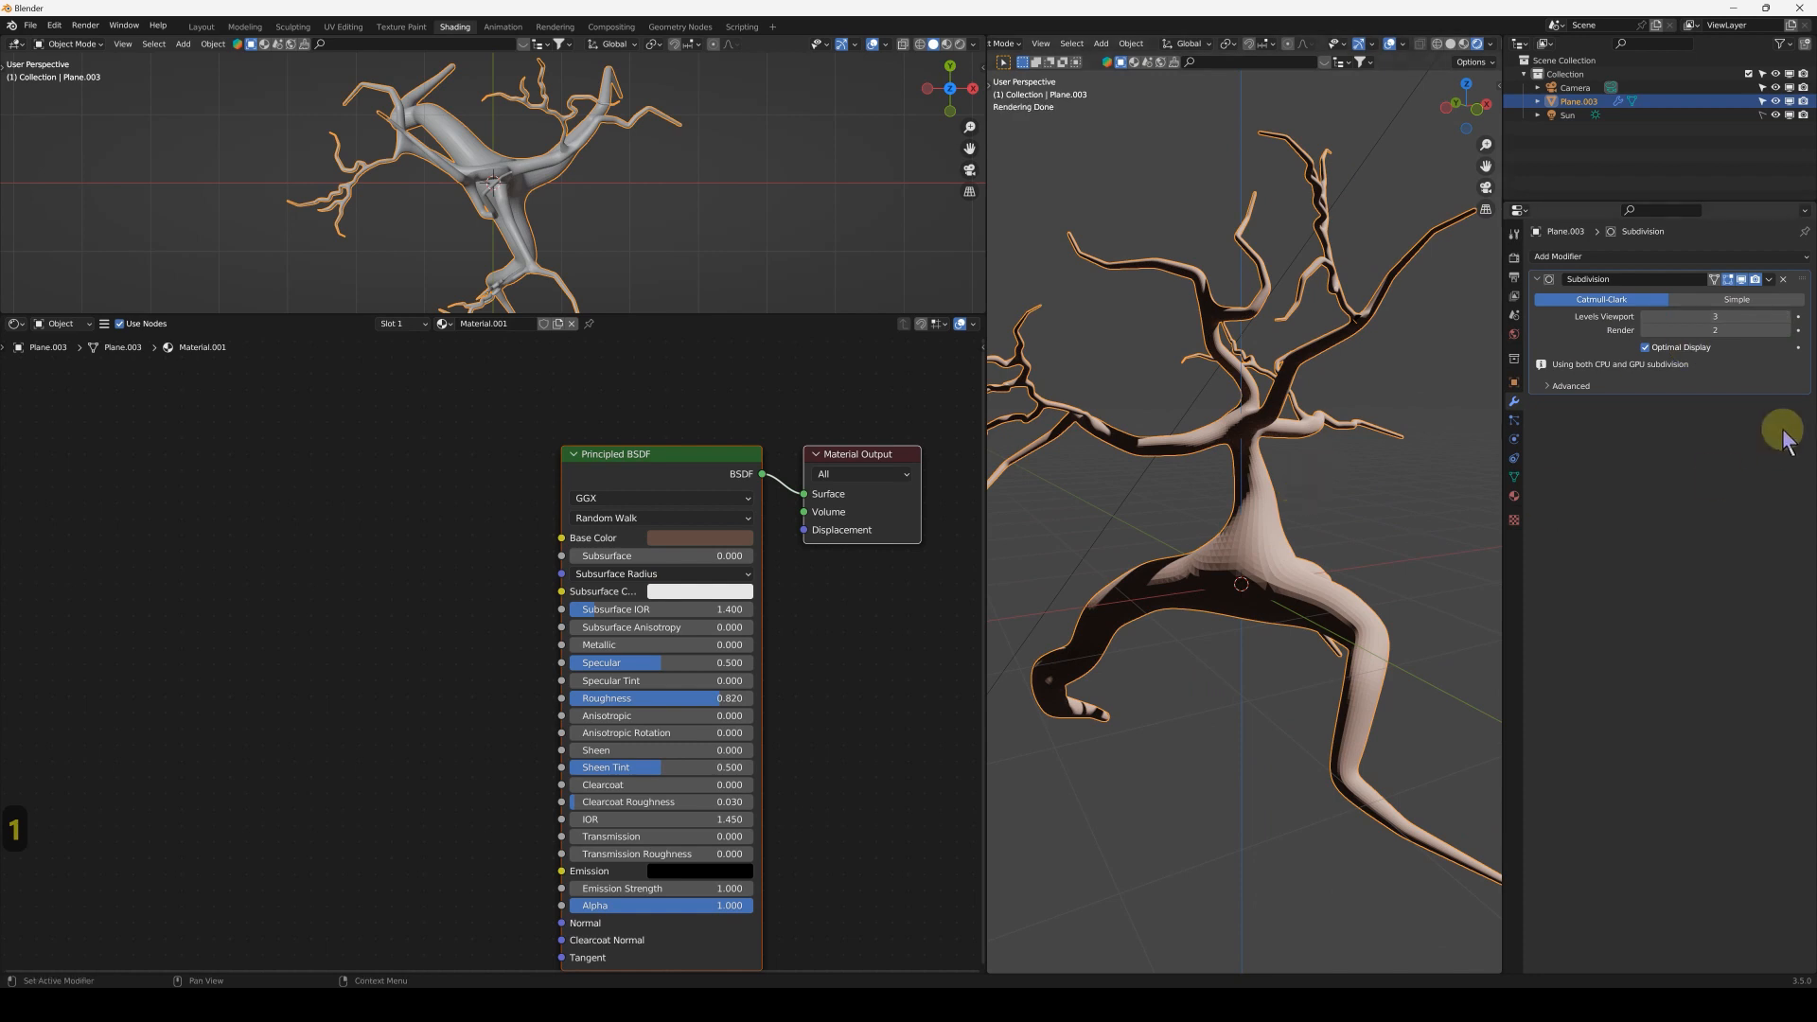
{"action": "left_click", "coordinate": [1784, 316]}
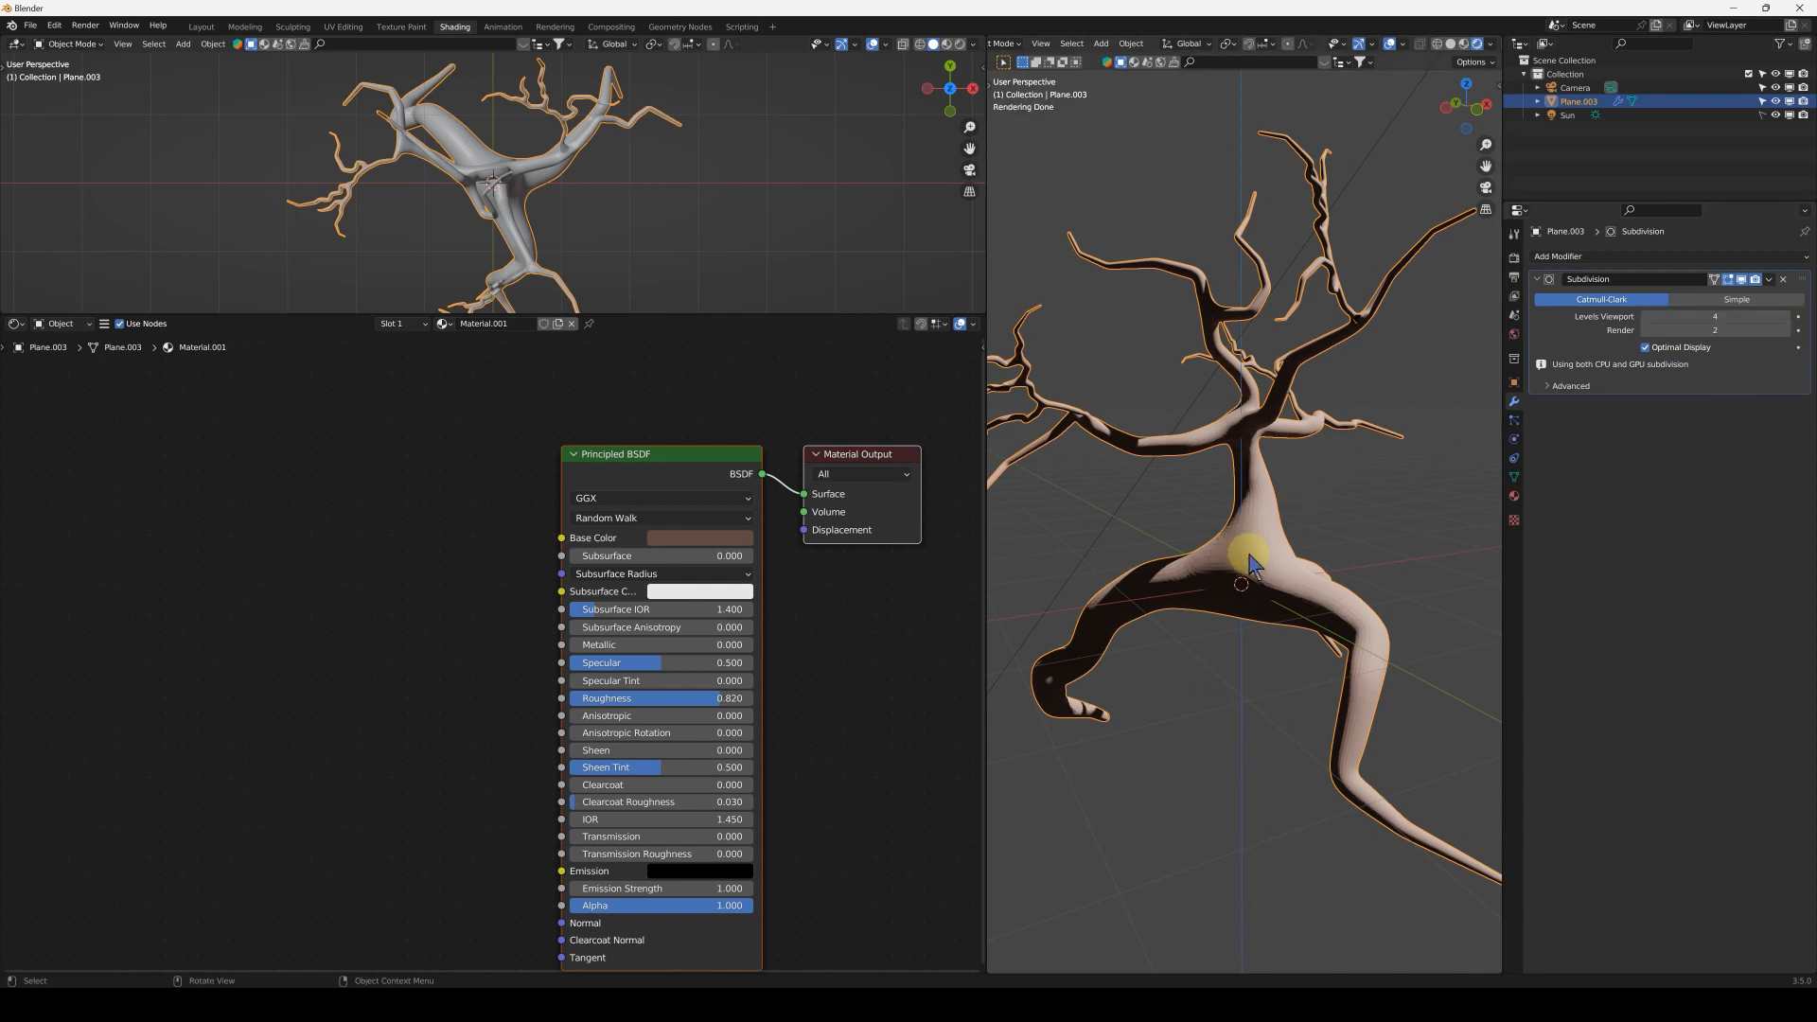
- Add a Texture Coordinate node well ahead of the Principled BSDF, leaving room between them
{"action": "scroll", "coordinate": [474, 601], "scroll_direction": "down", "scroll_amount": 3}
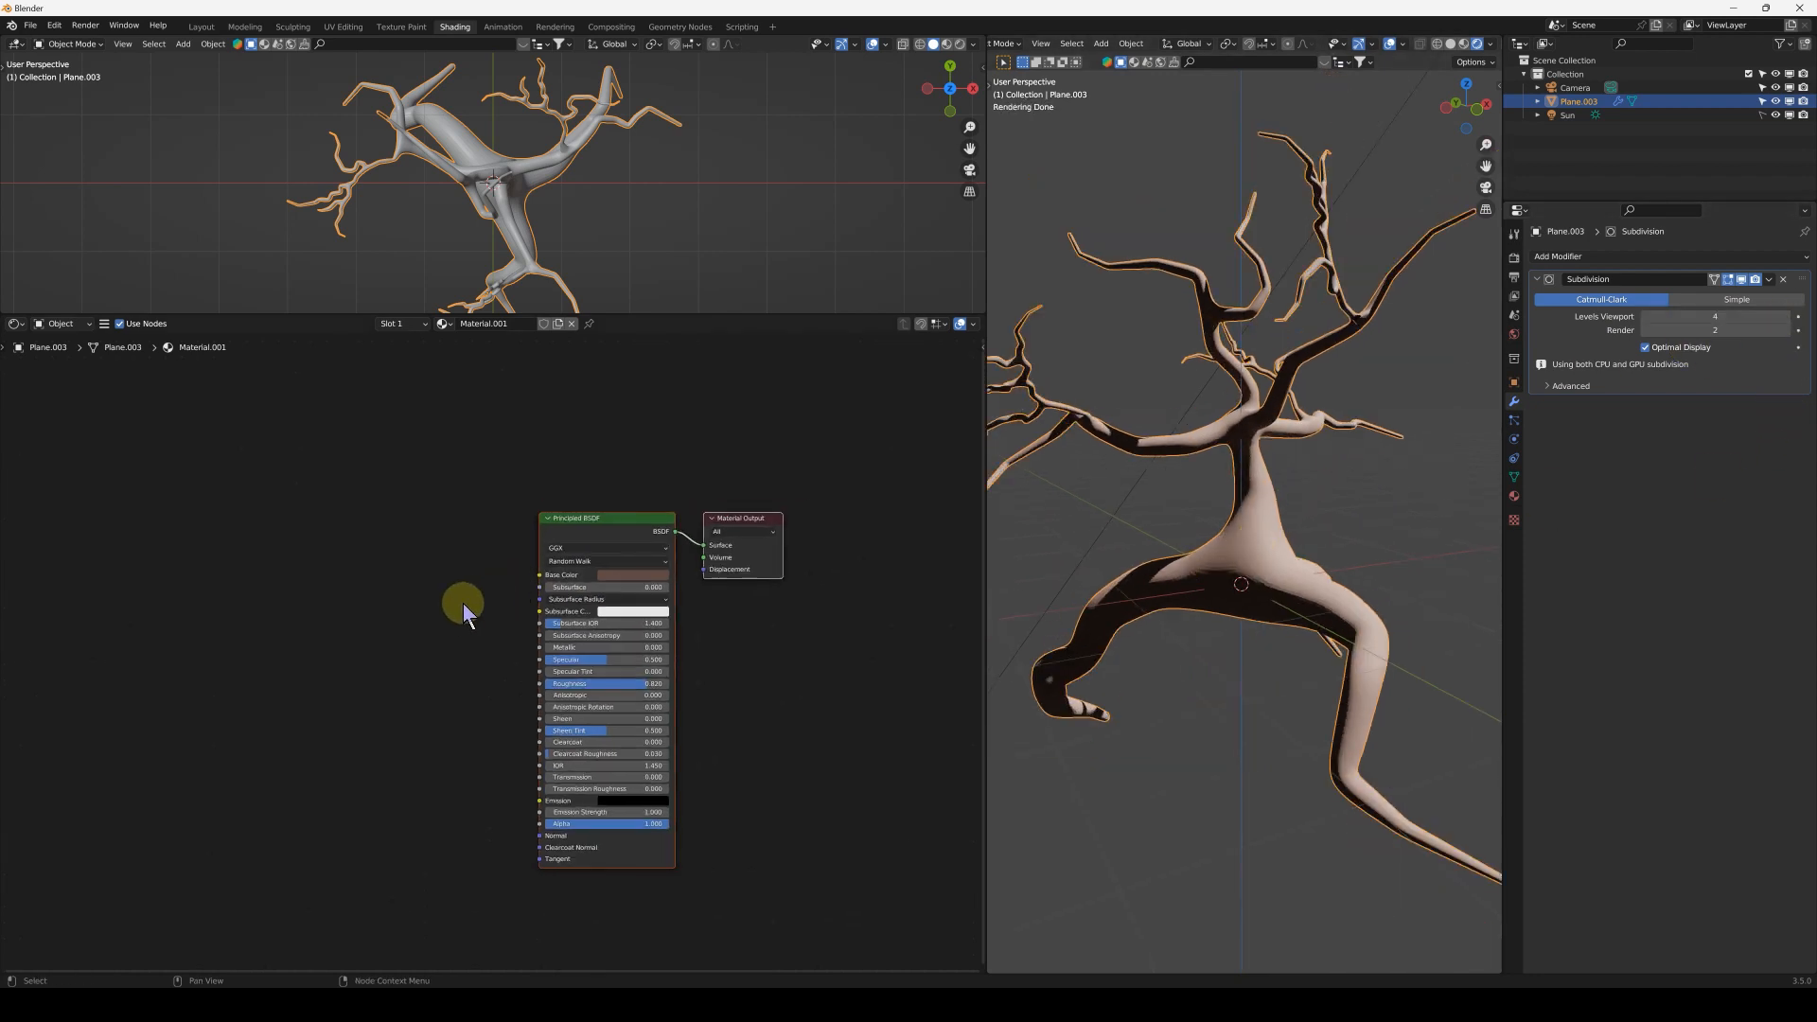
{"action": "middle_click_drag", "start_coordinate": [474, 602], "coordinate": [604, 632]}
{"action": "middle_click_drag", "start_coordinate": [494, 587], "coordinate": [348, 517]}
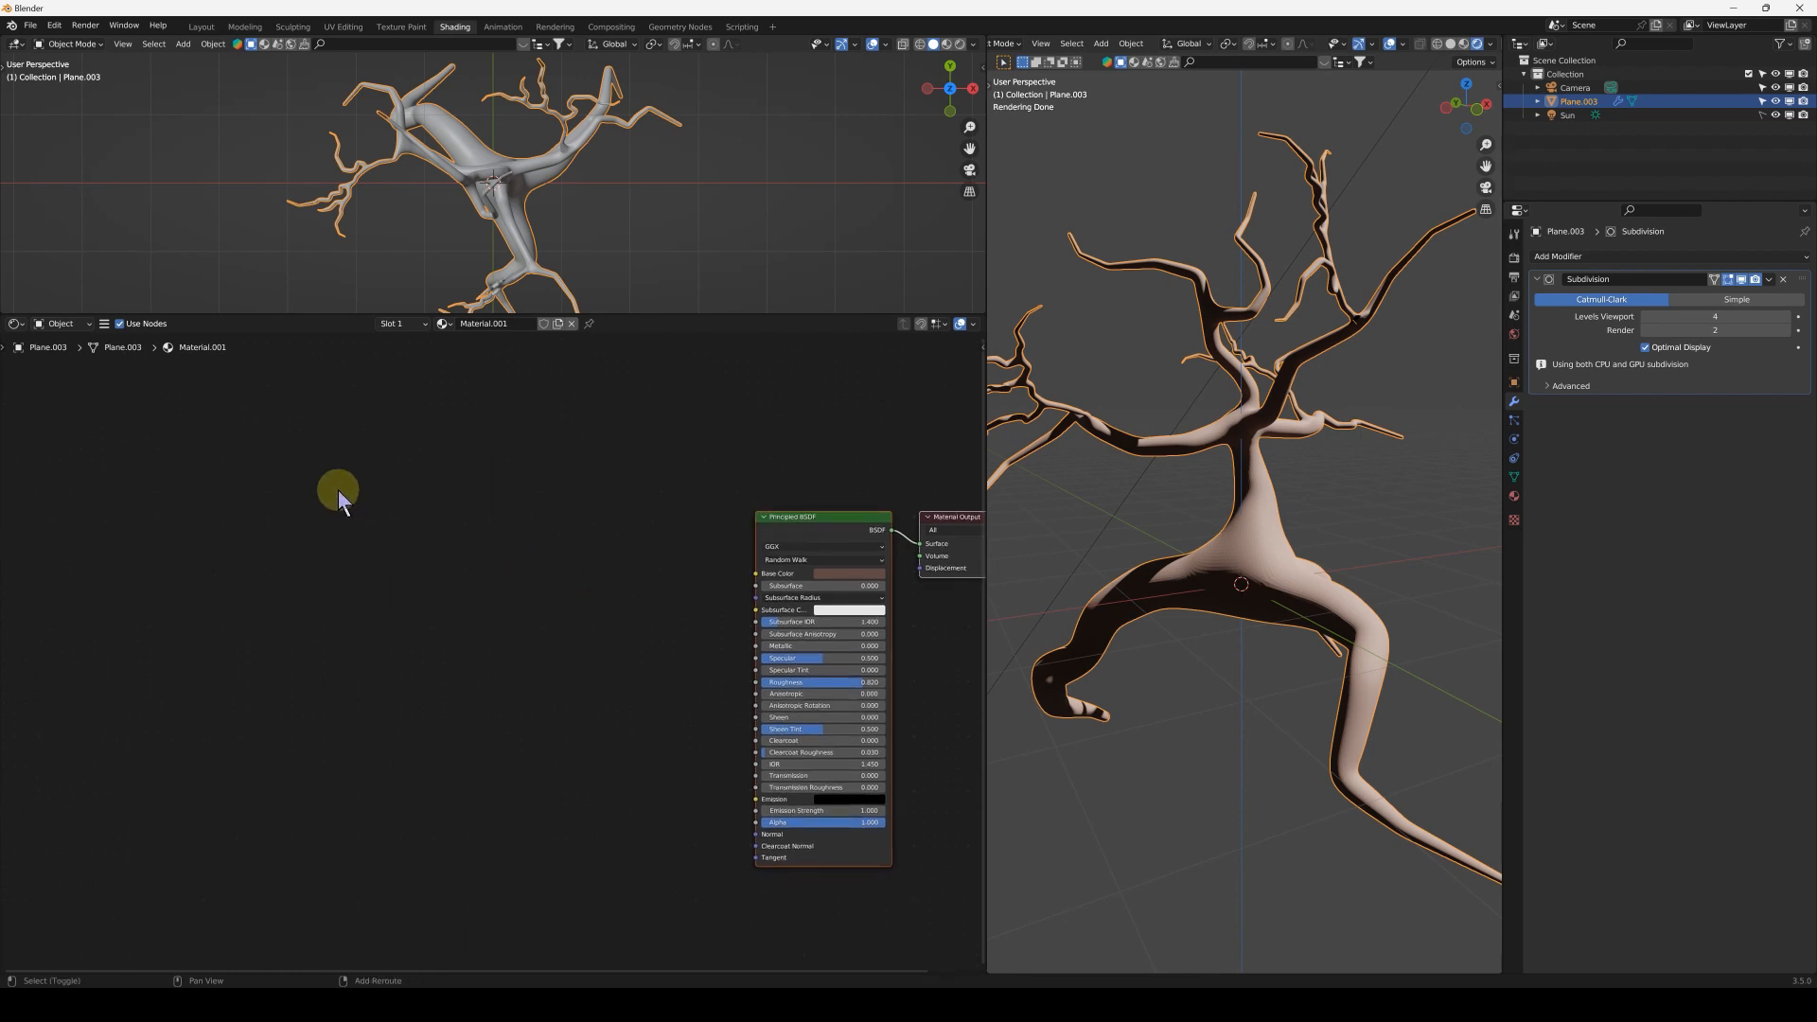
{"action": "key", "text": "shift+a"}
{"action": "mouse_move", "coordinate": [284, 520]}
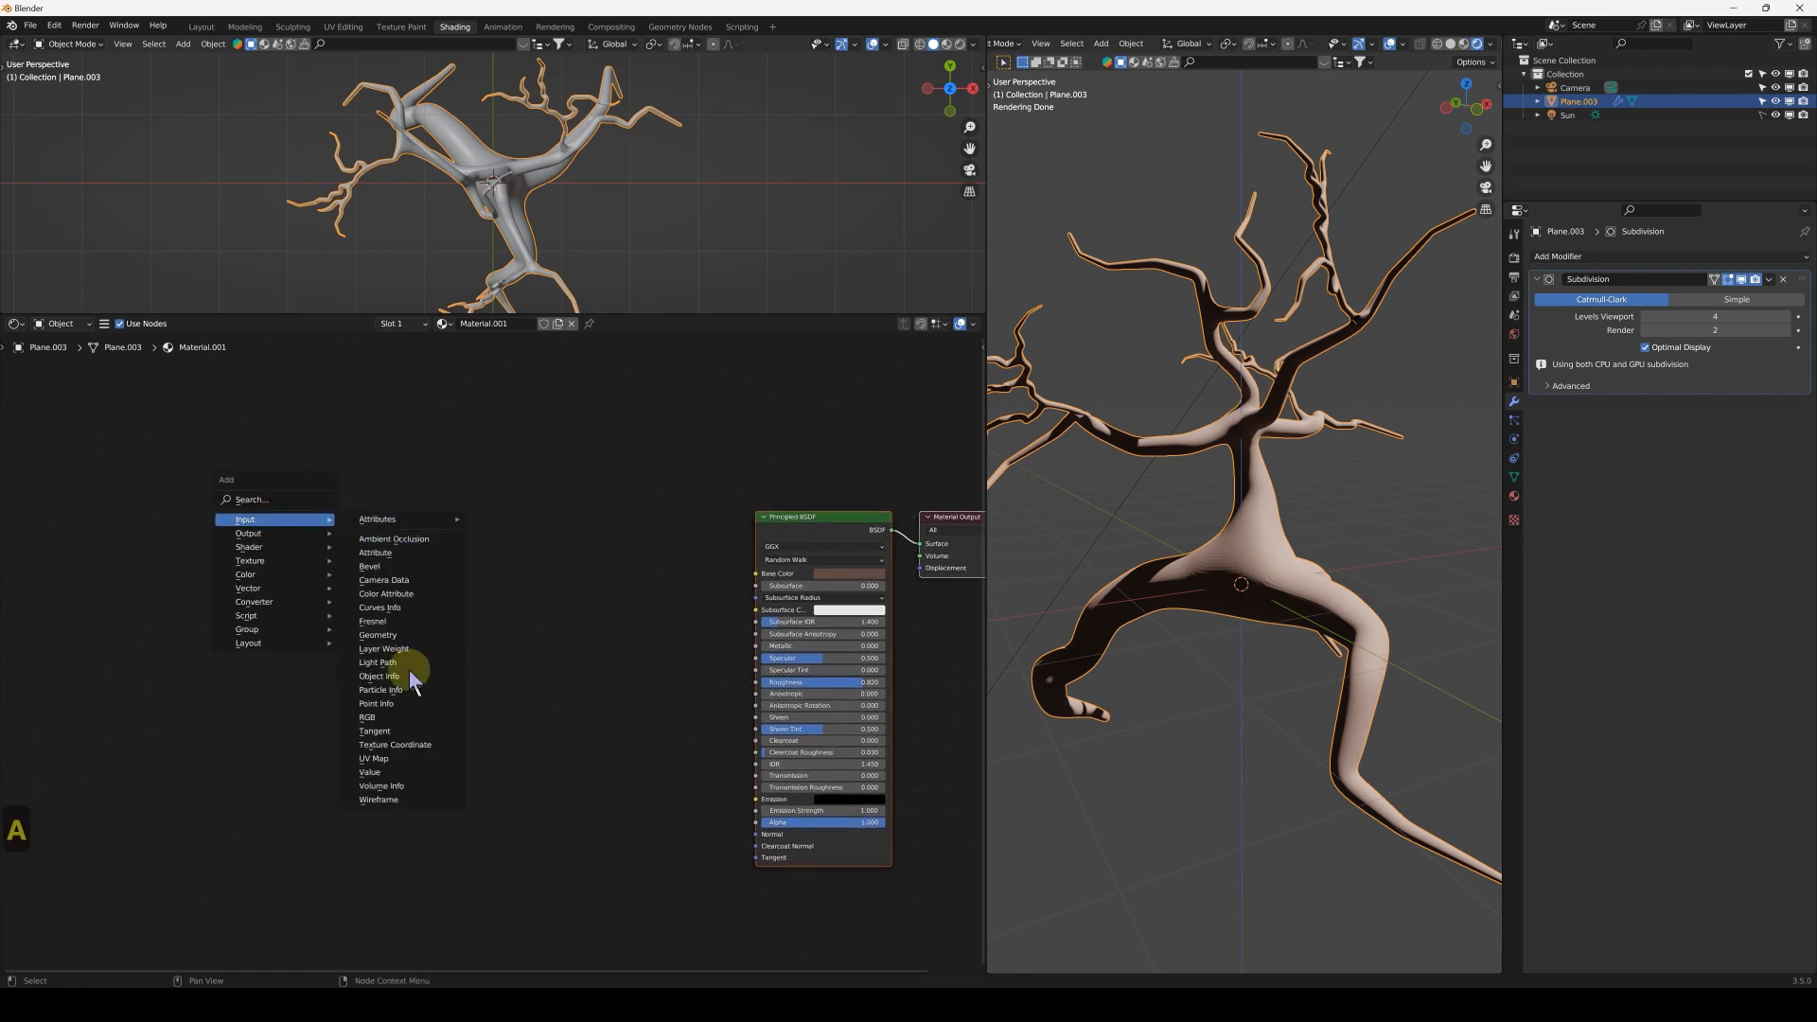
{"action": "left_click", "coordinate": [426, 747]}
{"action": "left_click", "coordinate": [292, 587]}
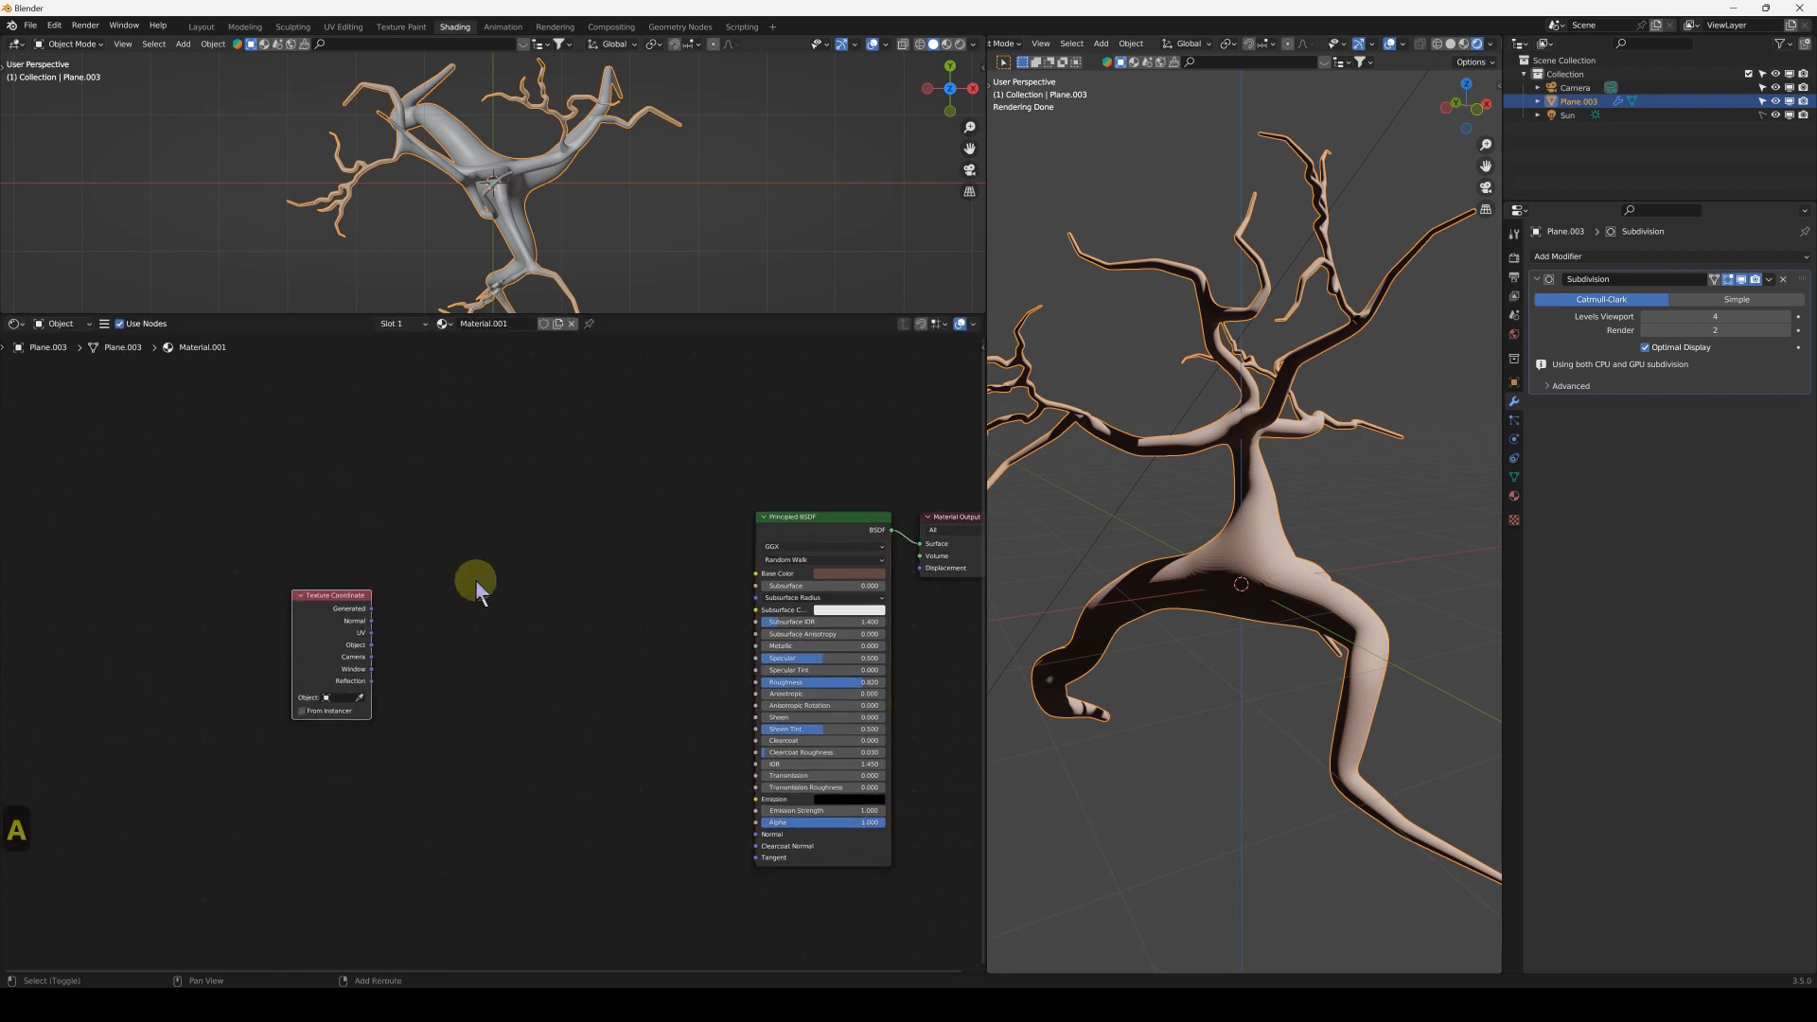
- Add a Wave Texture node beside the Texture Coordinate node and link the Object output to its Vector input
{"action": "key", "text": "shift+a"}
{"action": "mouse_move", "coordinate": [474, 581]}
{"action": "mouse_move", "coordinate": [432, 623]}
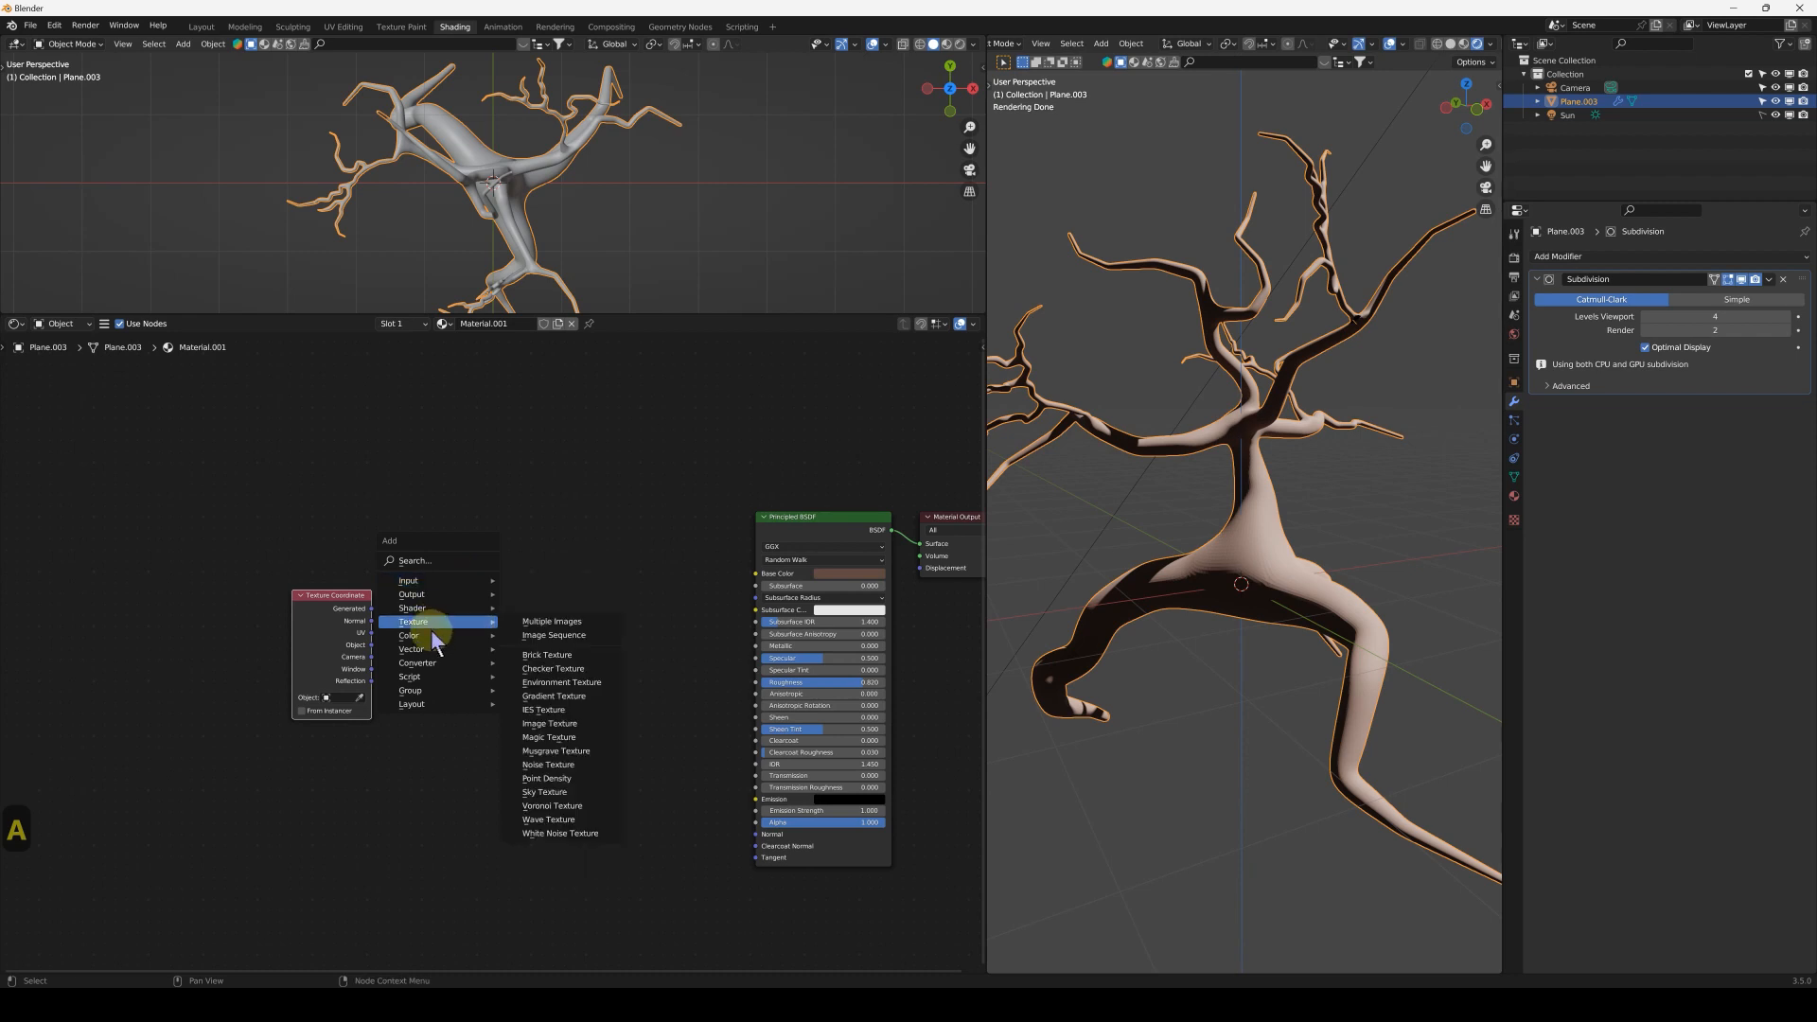
{"action": "left_click", "coordinate": [567, 819]}
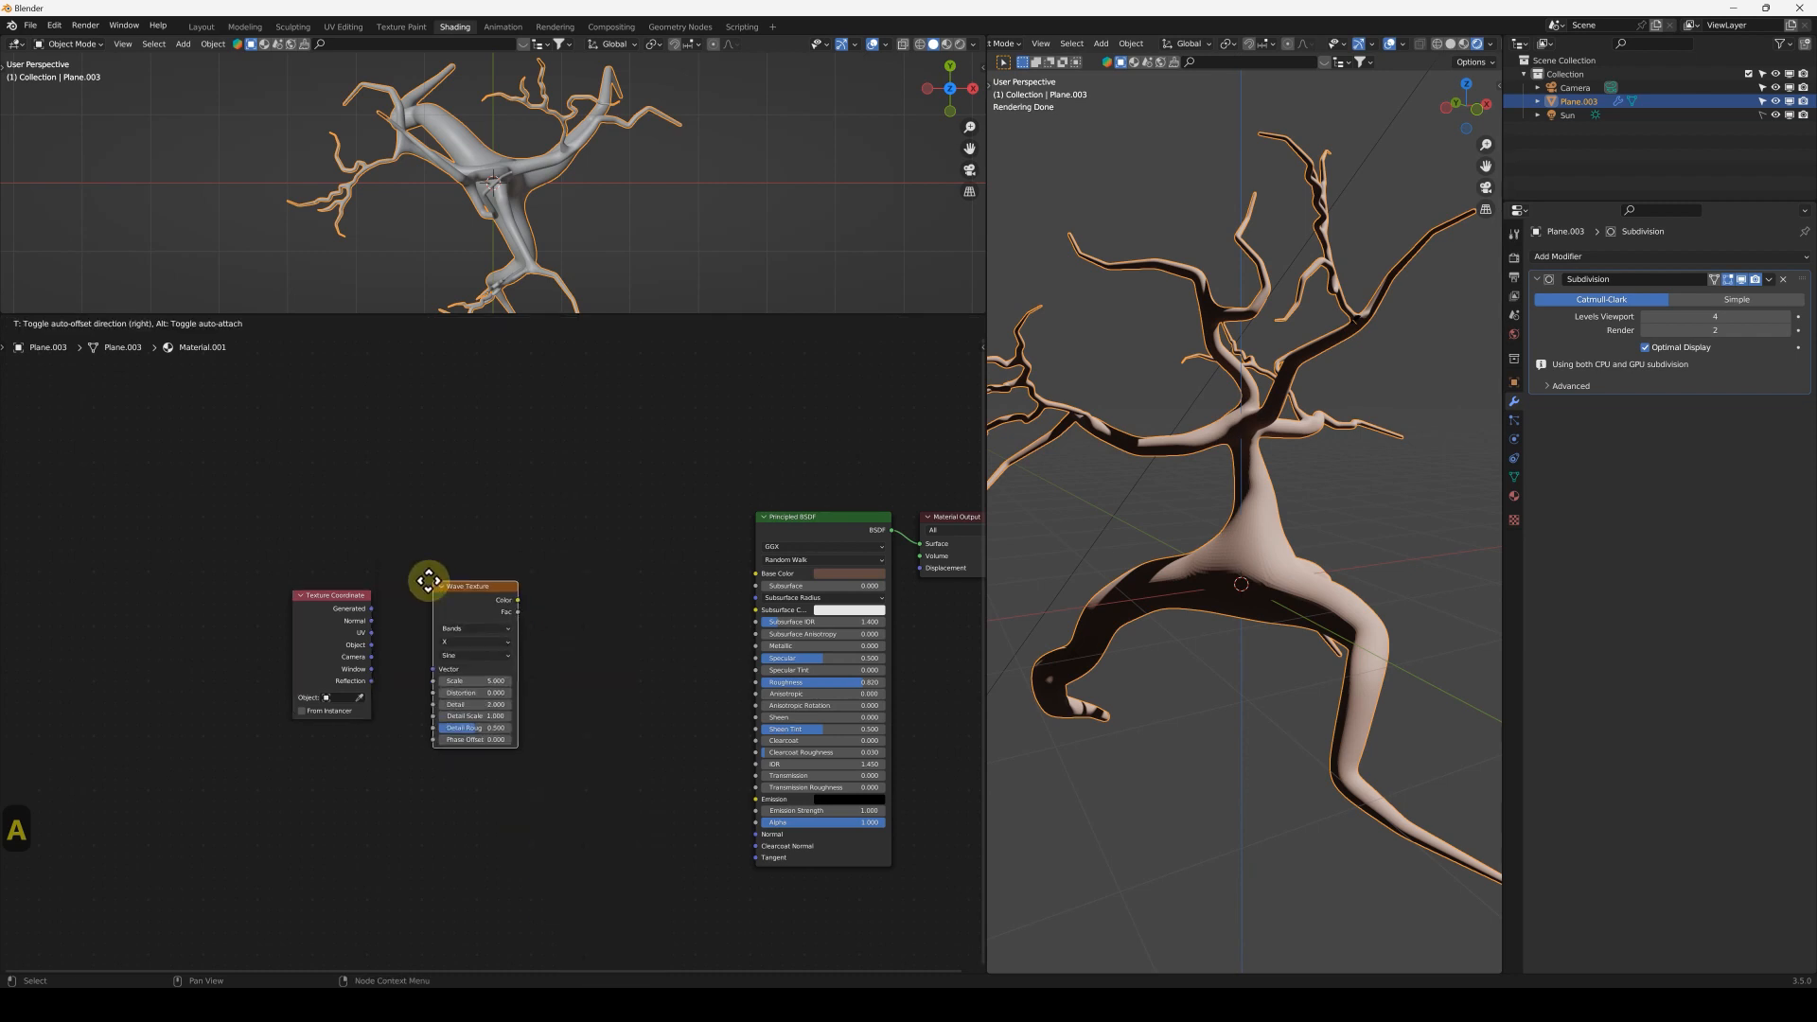
{"action": "left_click", "coordinate": [422, 580]}
{"action": "scroll", "coordinate": [407, 662], "scroll_direction": "up", "scroll_amount": 3}
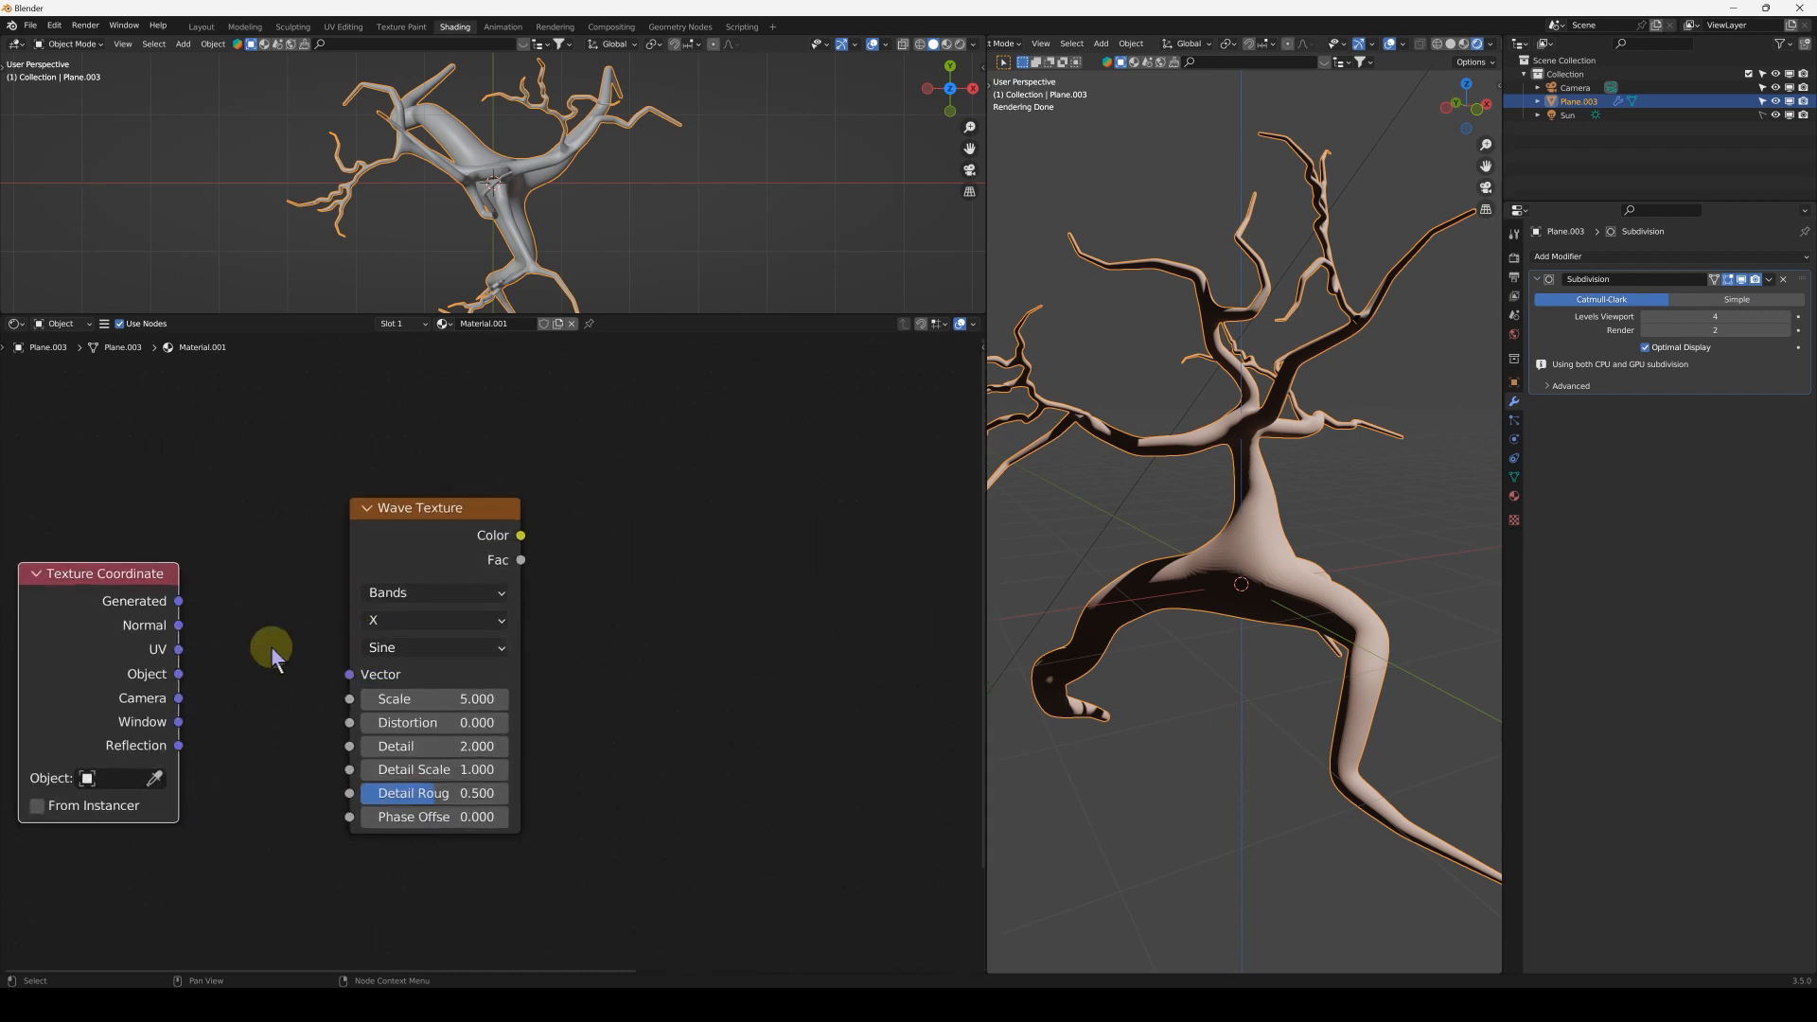
{"action": "left_click_drag", "start_coordinate": [334, 646], "coordinate": [504, 646]}
- Add a Bump node, feed its Height from the Wave Texture's Color, and link its Normal to the Principled BSDF's Normal
{"action": "middle_click_drag", "start_coordinate": [637, 527], "coordinate": [459, 532]}
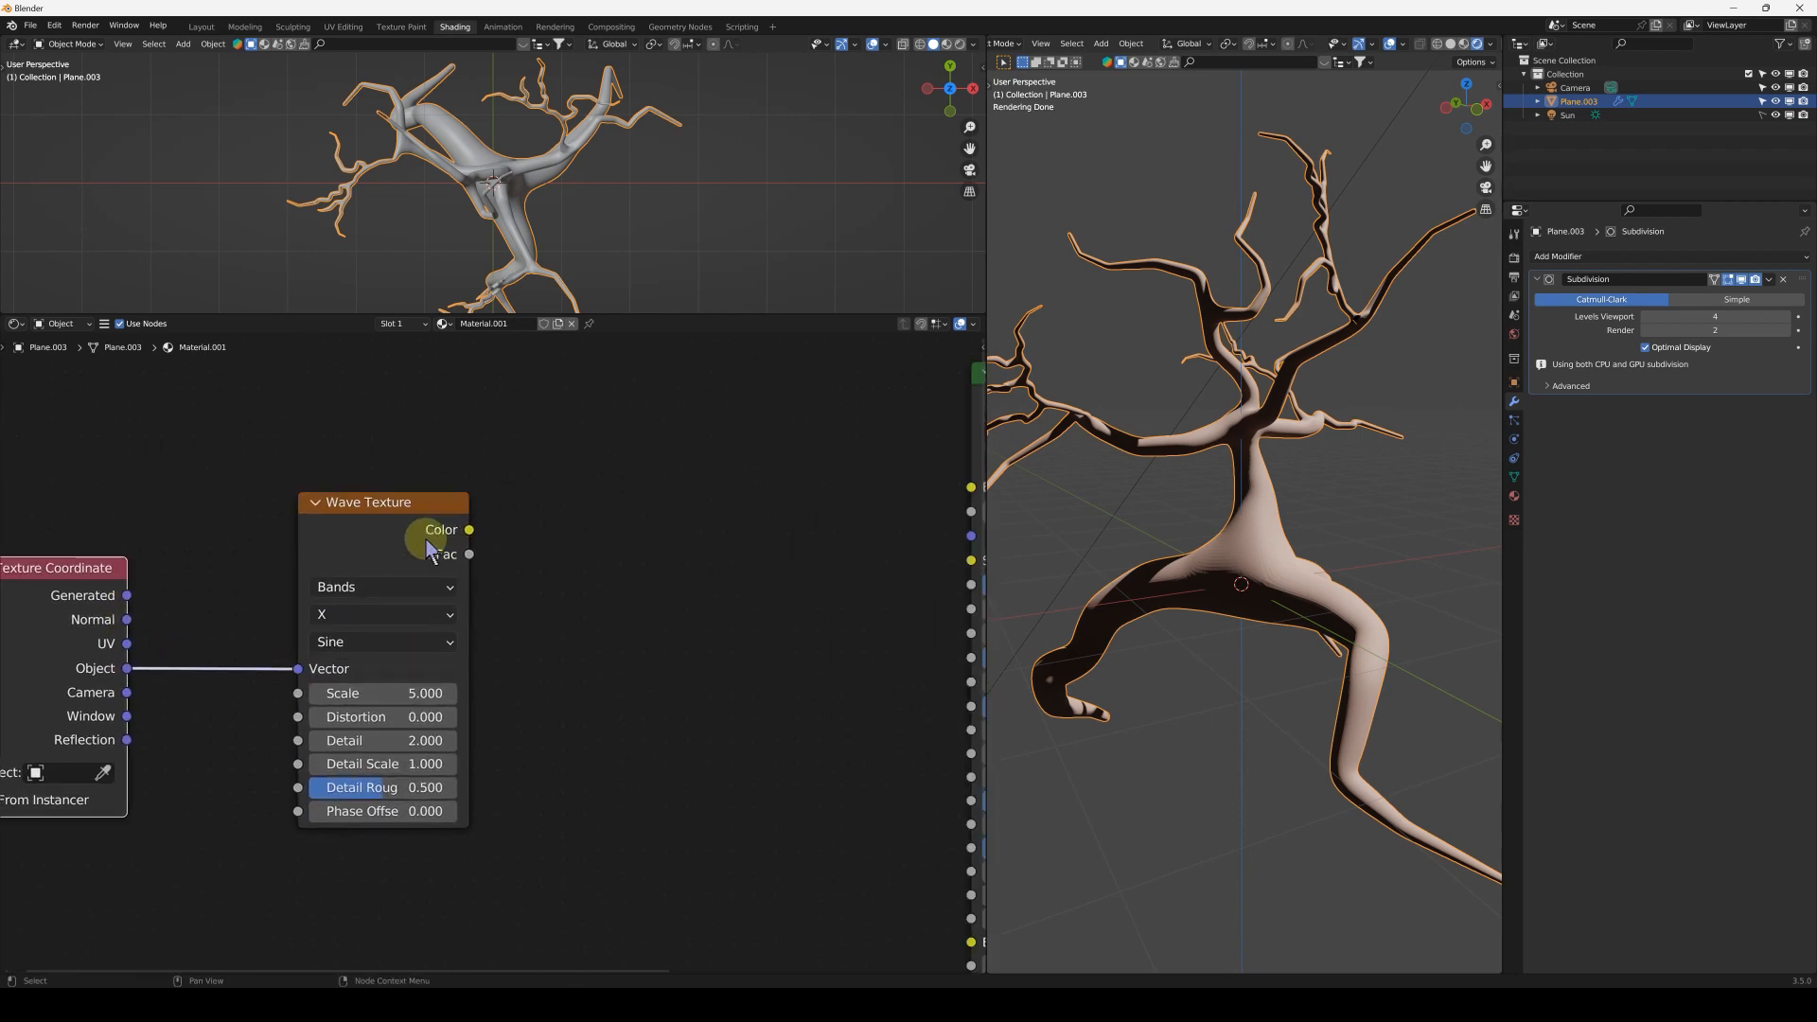
{"action": "middle_click_drag", "start_coordinate": [574, 528], "coordinate": [411, 460]}
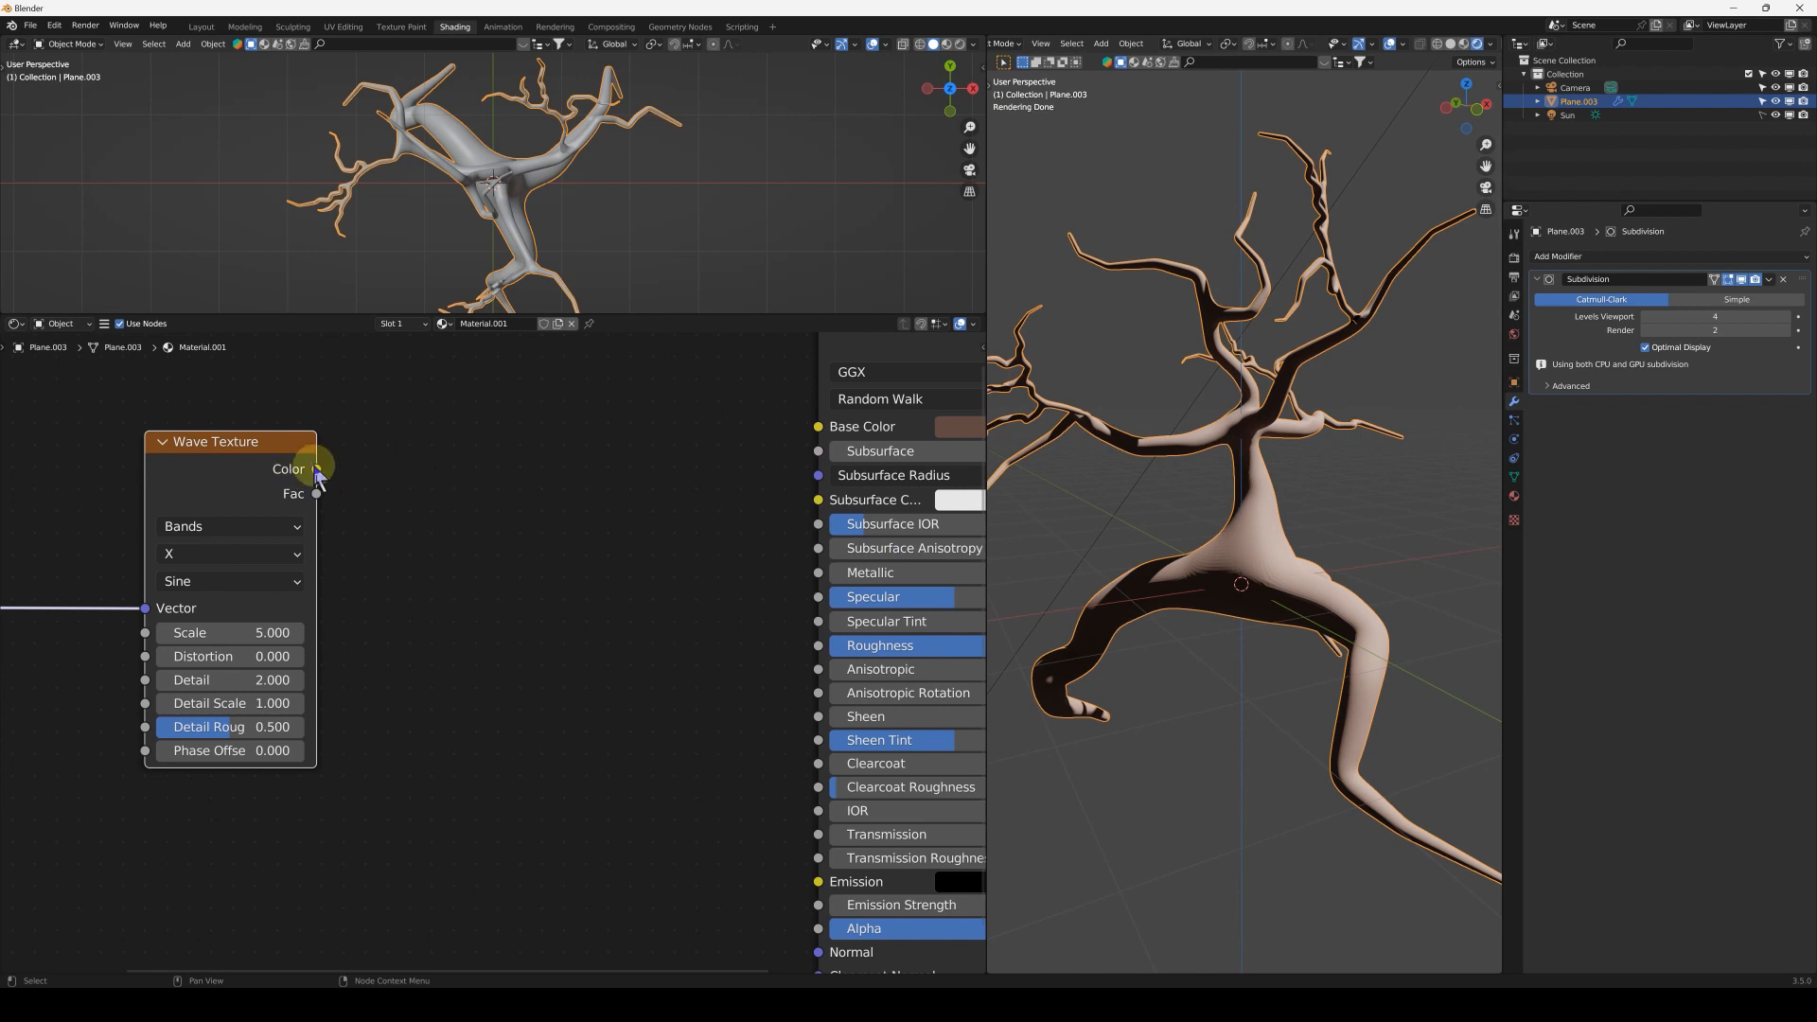
{"action": "scroll", "coordinate": [511, 596], "scroll_direction": "down", "scroll_amount": 2}
{"action": "key", "text": "shift+a"}
{"action": "mouse_move", "coordinate": [471, 579]}
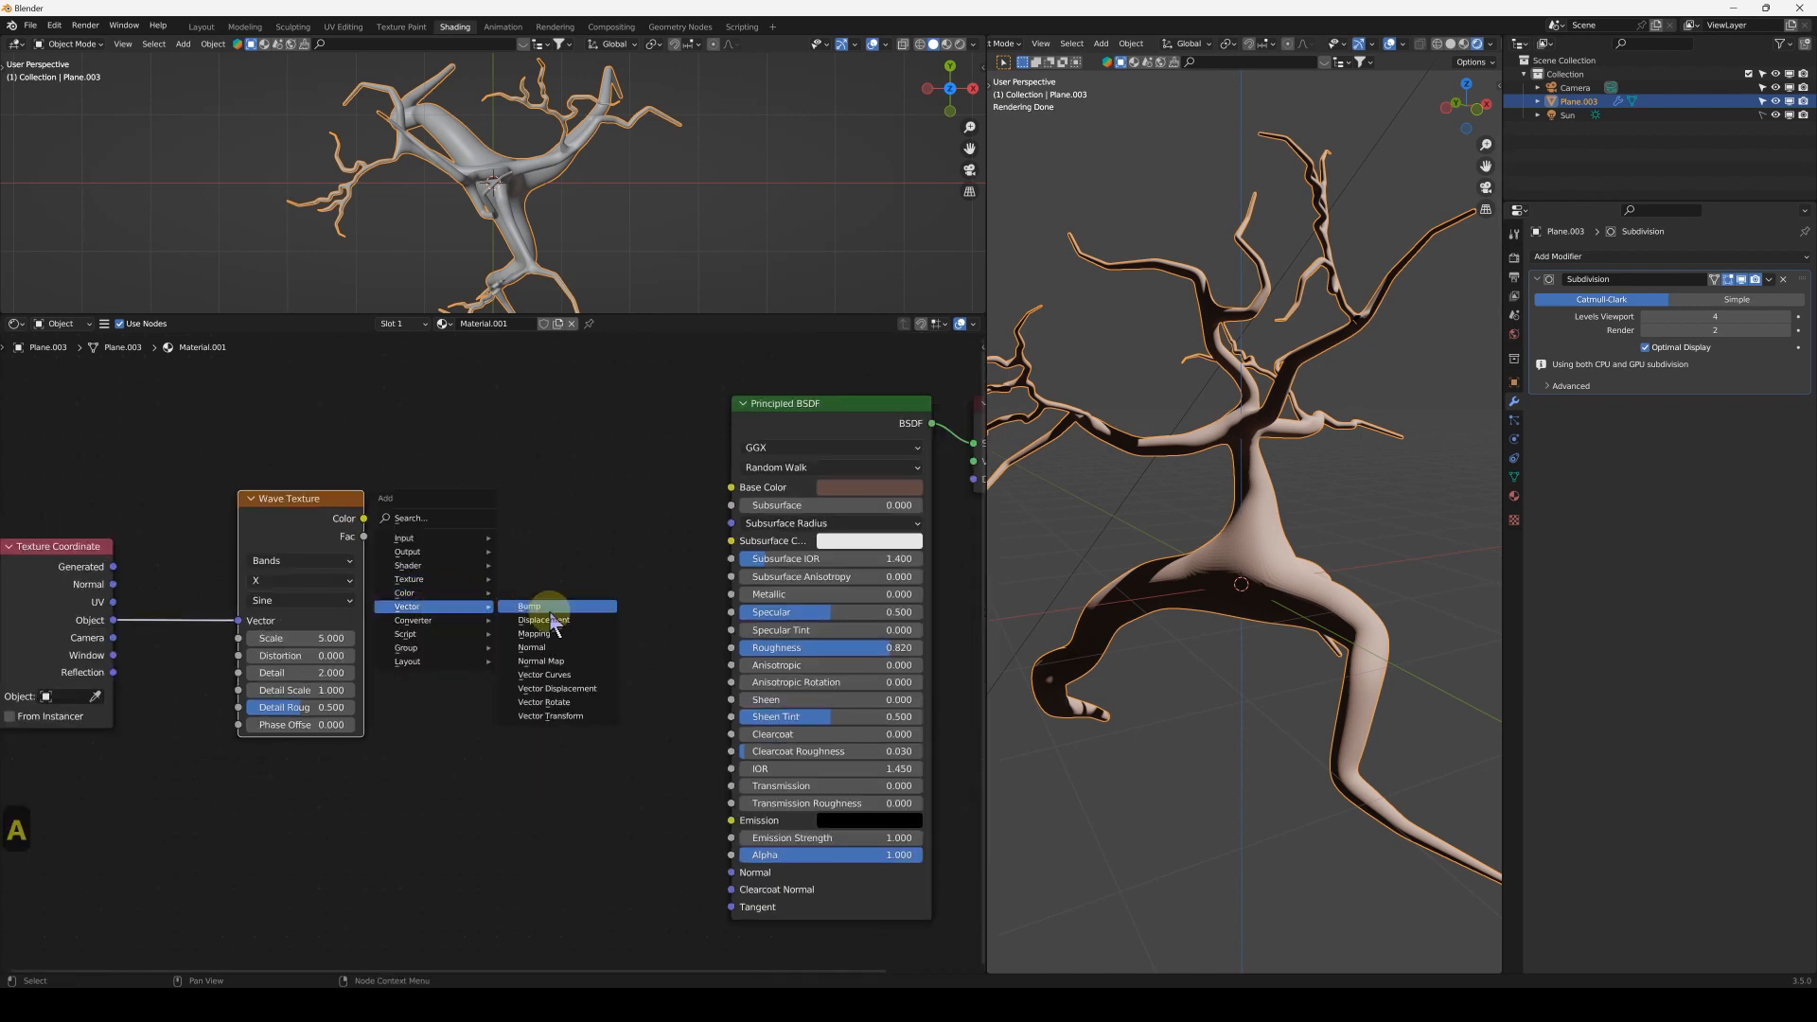
{"action": "left_click", "coordinate": [551, 609]}
{"action": "left_click_drag", "start_coordinate": [364, 519], "coordinate": [538, 746]}
{"action": "middle_click_drag", "start_coordinate": [537, 746], "coordinate": [404, 638]}
{"action": "left_click_drag", "start_coordinate": [494, 558], "coordinate": [614, 765]}
- Set the Wave Texture's distortion to 16.8, detail to 15 and detail scale to 3.6
{"action": "middle_click_drag", "start_coordinate": [542, 537], "coordinate": [585, 562]}
{"action": "scroll", "coordinate": [1286, 527], "scroll_direction": "up", "scroll_amount": 4}
{"action": "middle_click_drag", "start_coordinate": [1384, 499], "coordinate": [1226, 529]}
{"action": "scroll", "coordinate": [407, 544], "scroll_direction": "up", "scroll_amount": 3}
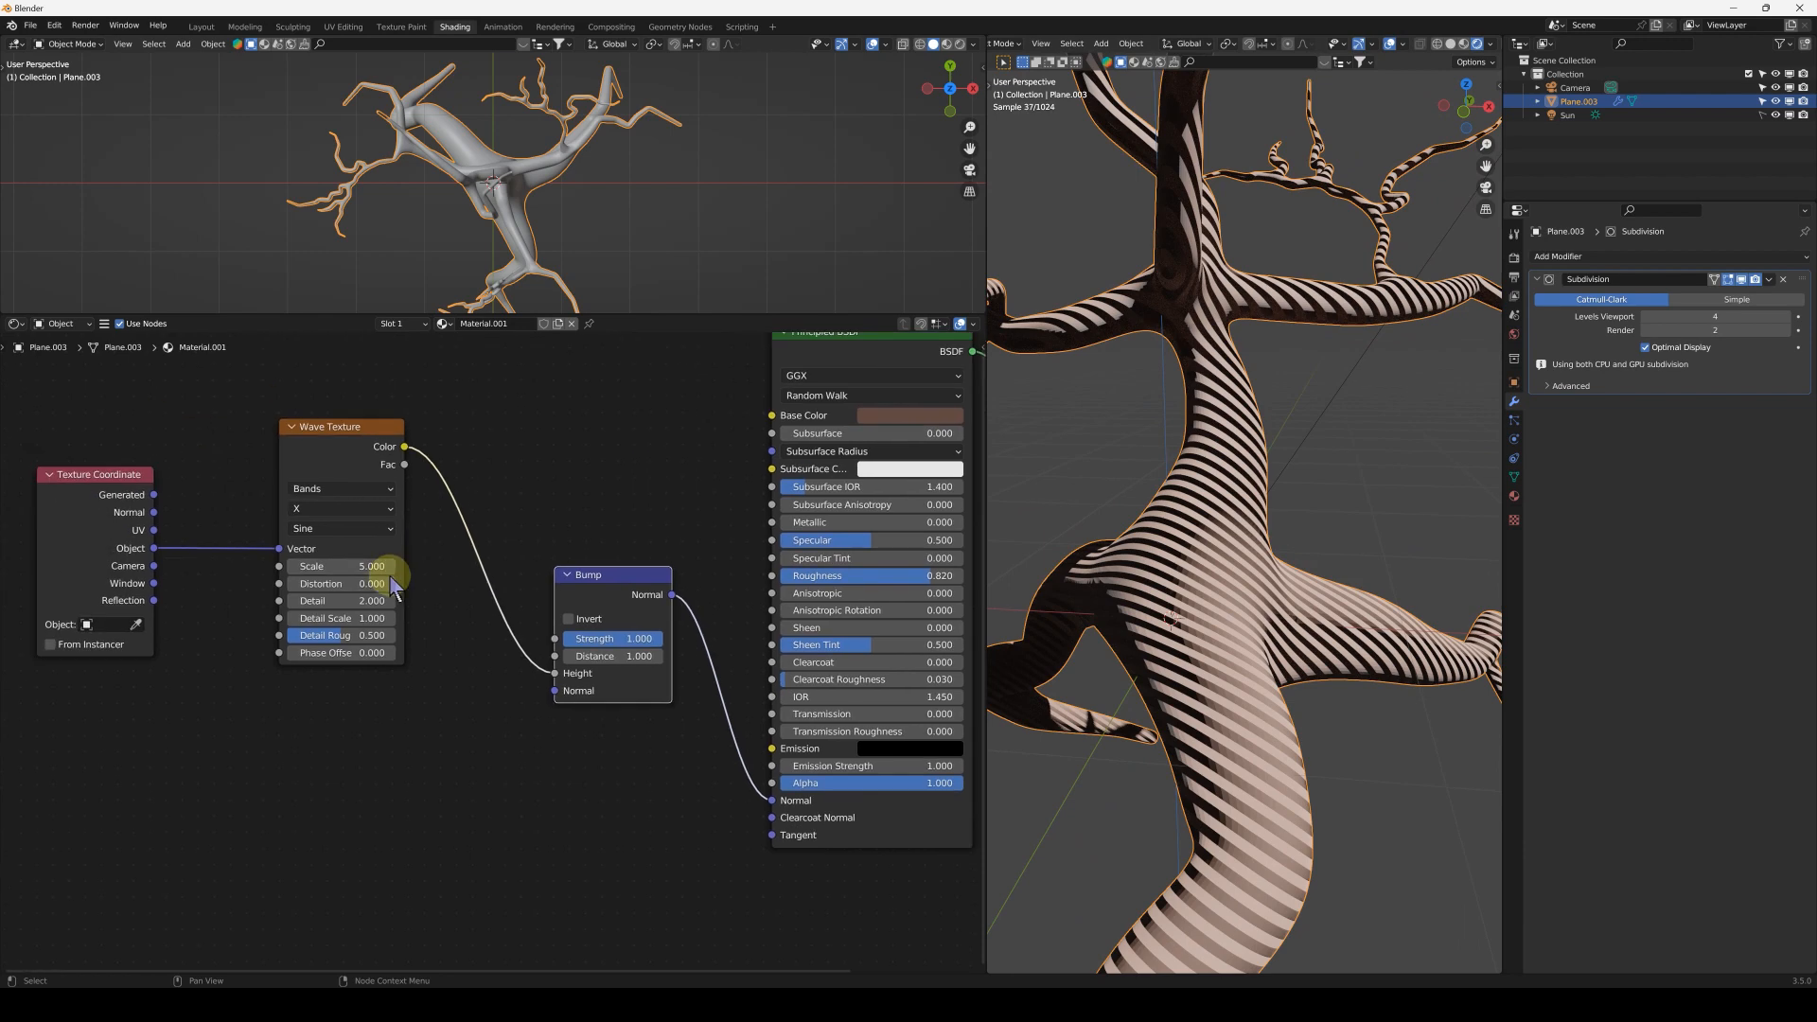
{"action": "left_click_drag", "start_coordinate": [236, 546], "coordinate": [423, 560]}
{"action": "scroll", "coordinate": [1230, 516], "scroll_direction": "up", "scroll_amount": 5}
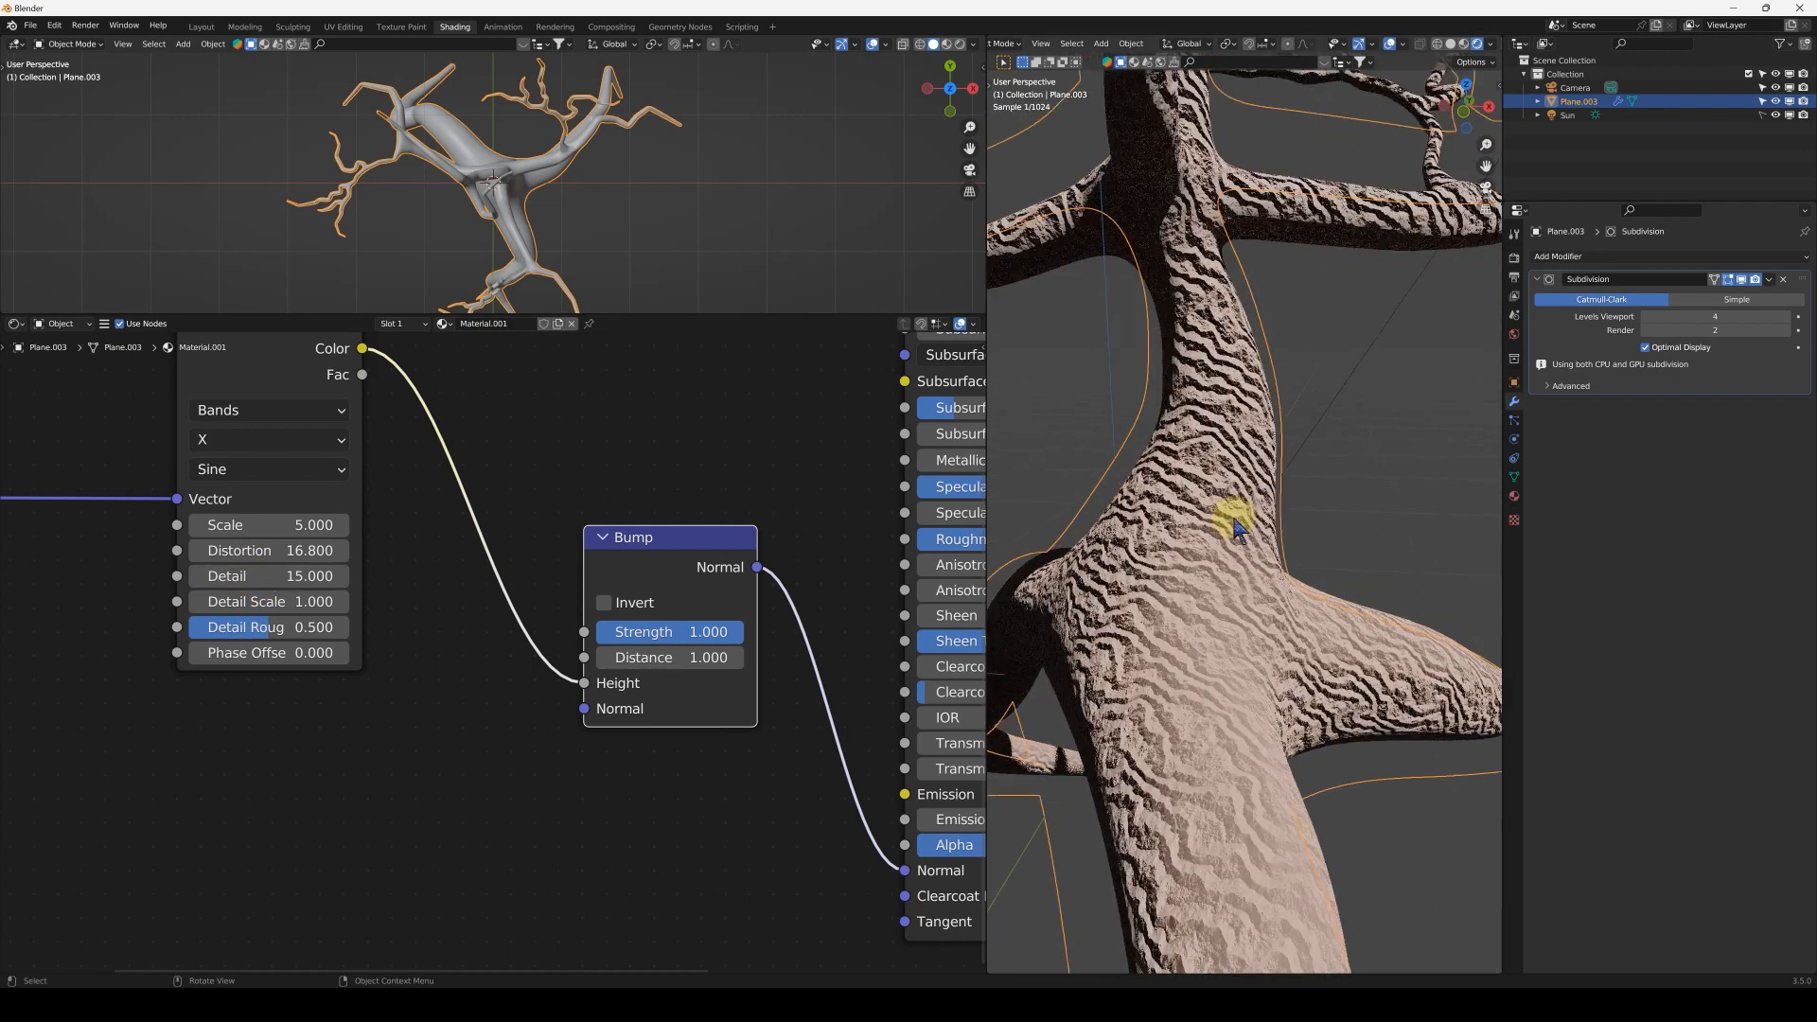
{"action": "left_click_drag", "start_coordinate": [247, 602], "coordinate": [278, 602]}
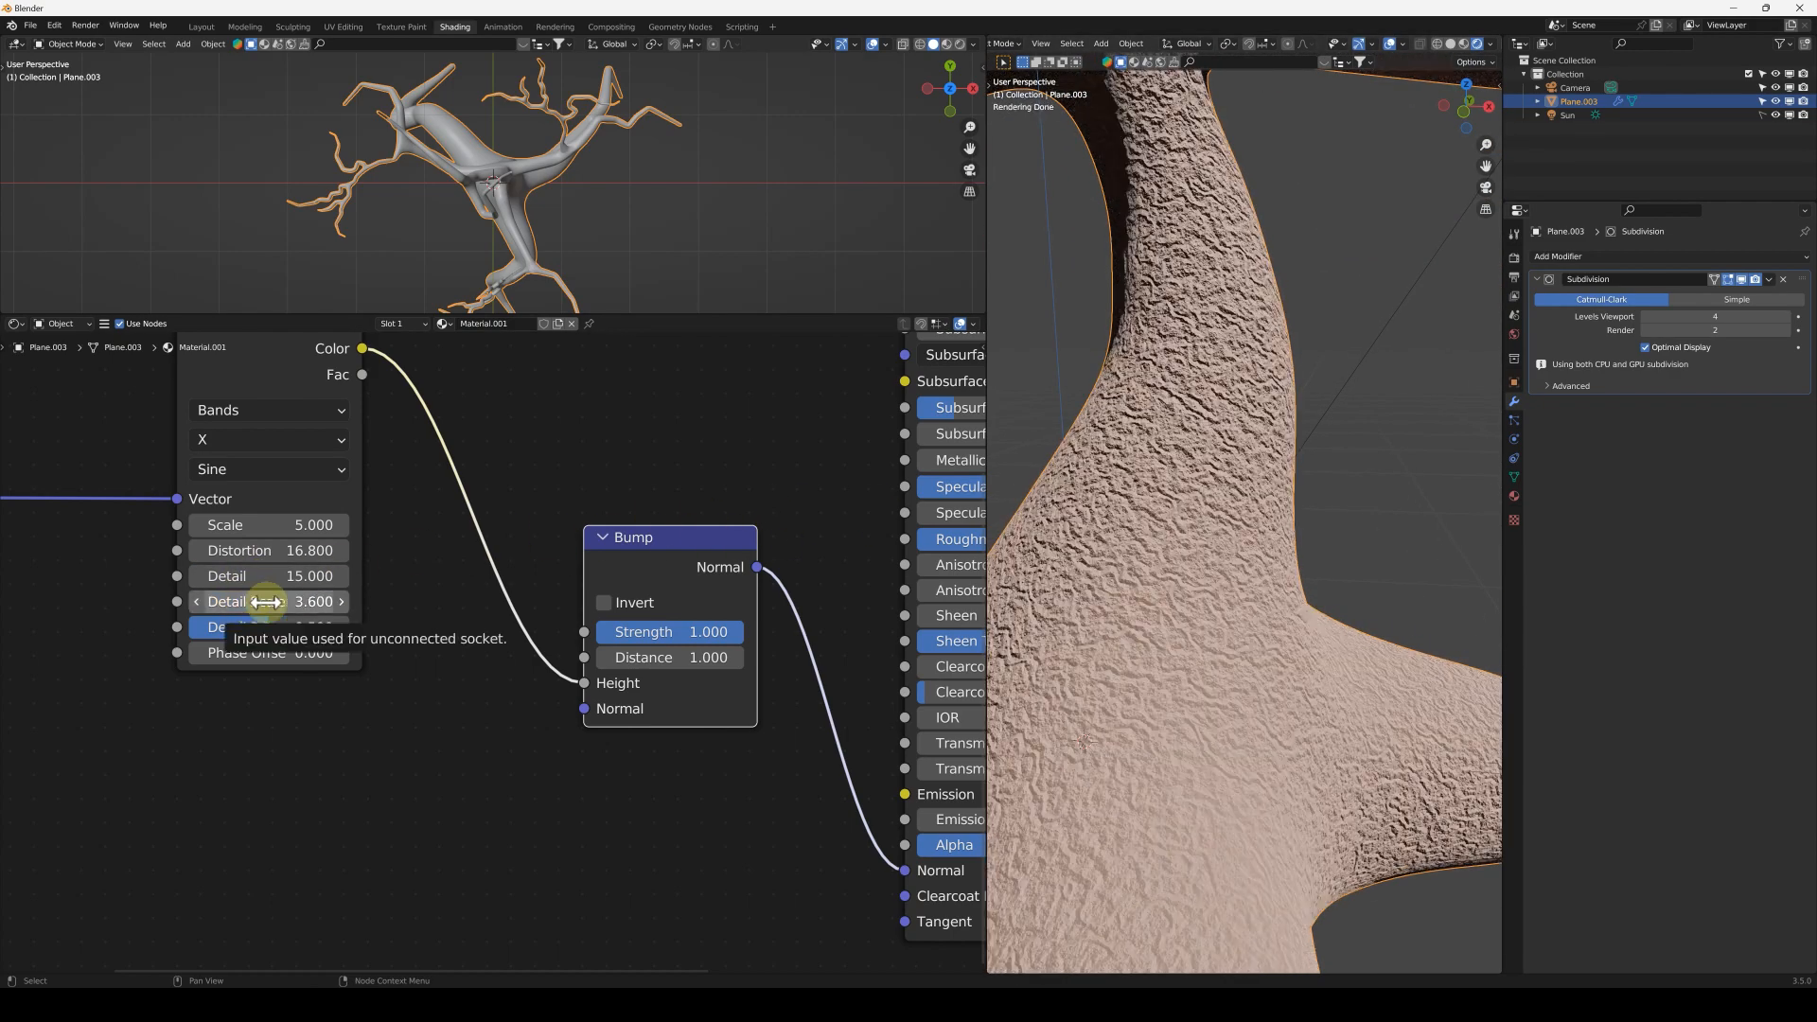
- Set the Bump node's strength to 10 and check the bark relief on the tree
{"action": "scroll", "coordinate": [1188, 543], "scroll_direction": "down", "scroll_amount": 5}
{"action": "mouse_move", "coordinate": [1217, 558]}
{"action": "middle_mouse_down"}
{"action": "mouse_move", "coordinate": [1079, 576]}
{"action": "mouse_move", "coordinate": [1247, 570]}
{"action": "middle_mouse_up"}
{"action": "scroll", "coordinate": [1249, 570], "scroll_direction": "up", "scroll_amount": 5}
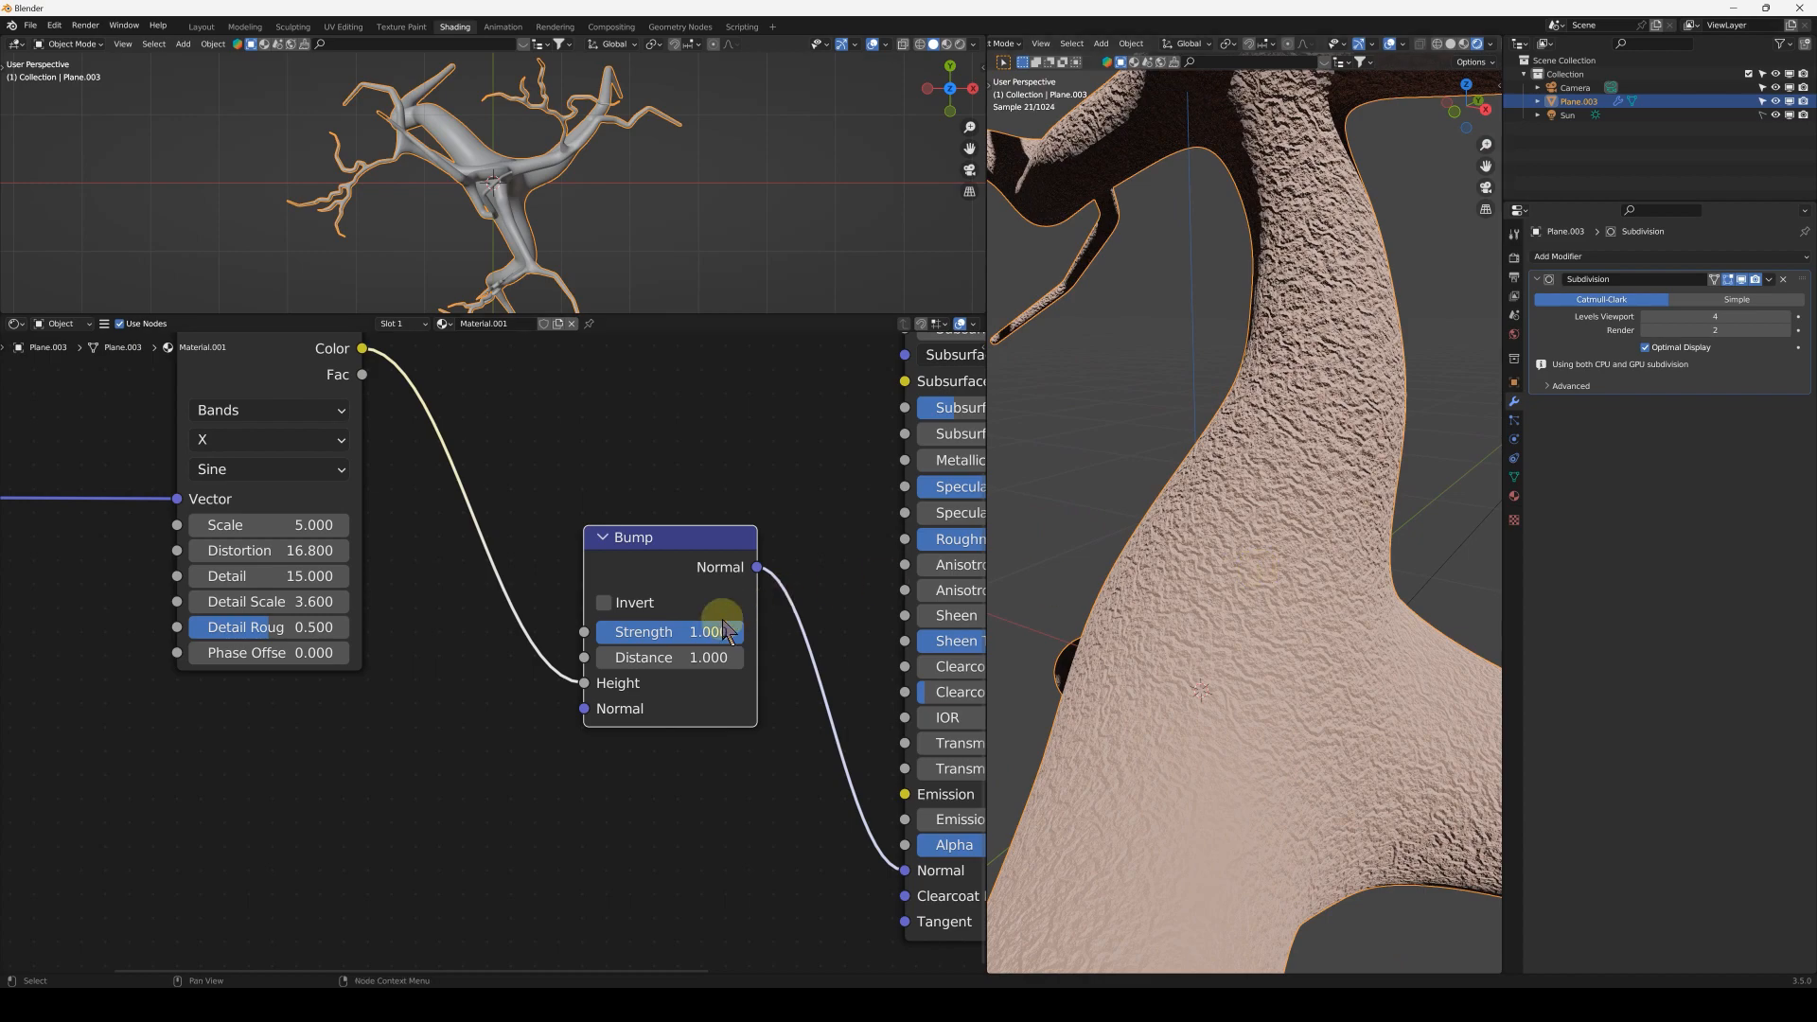
{"action": "key", "text": "Return"}
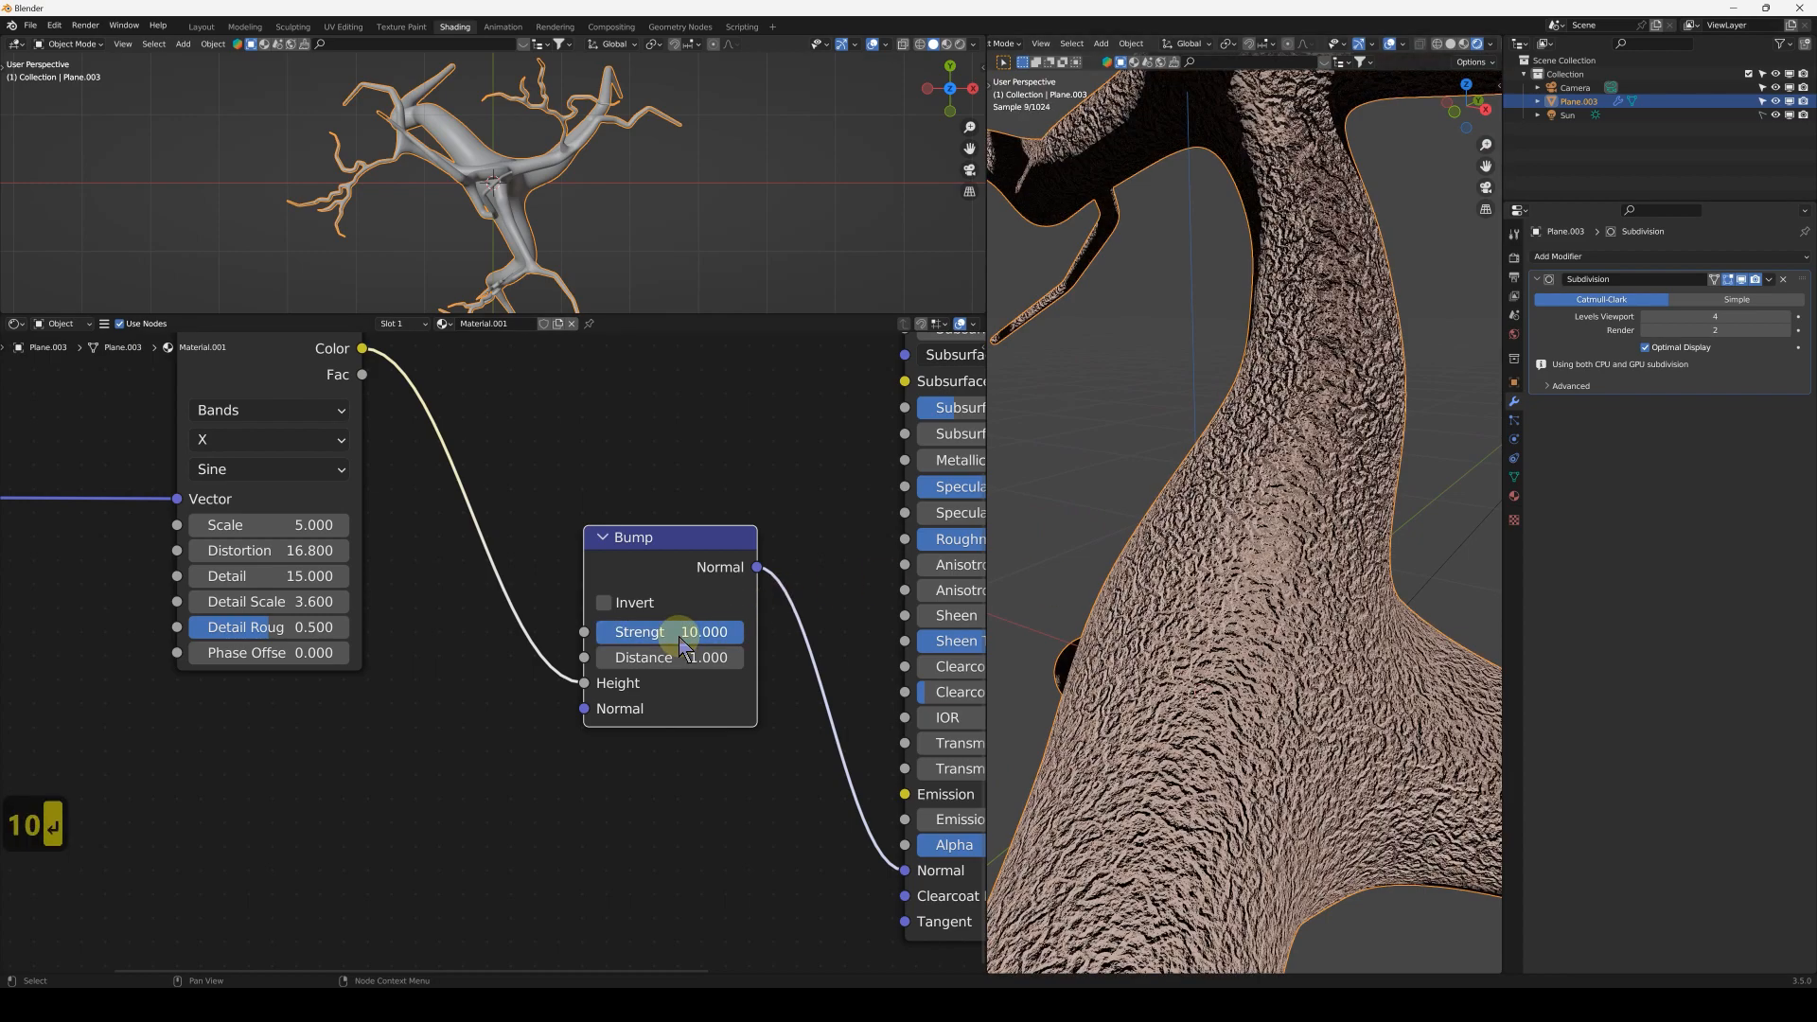
{"action": "scroll", "coordinate": [1132, 567], "scroll_direction": "down", "scroll_amount": 5}
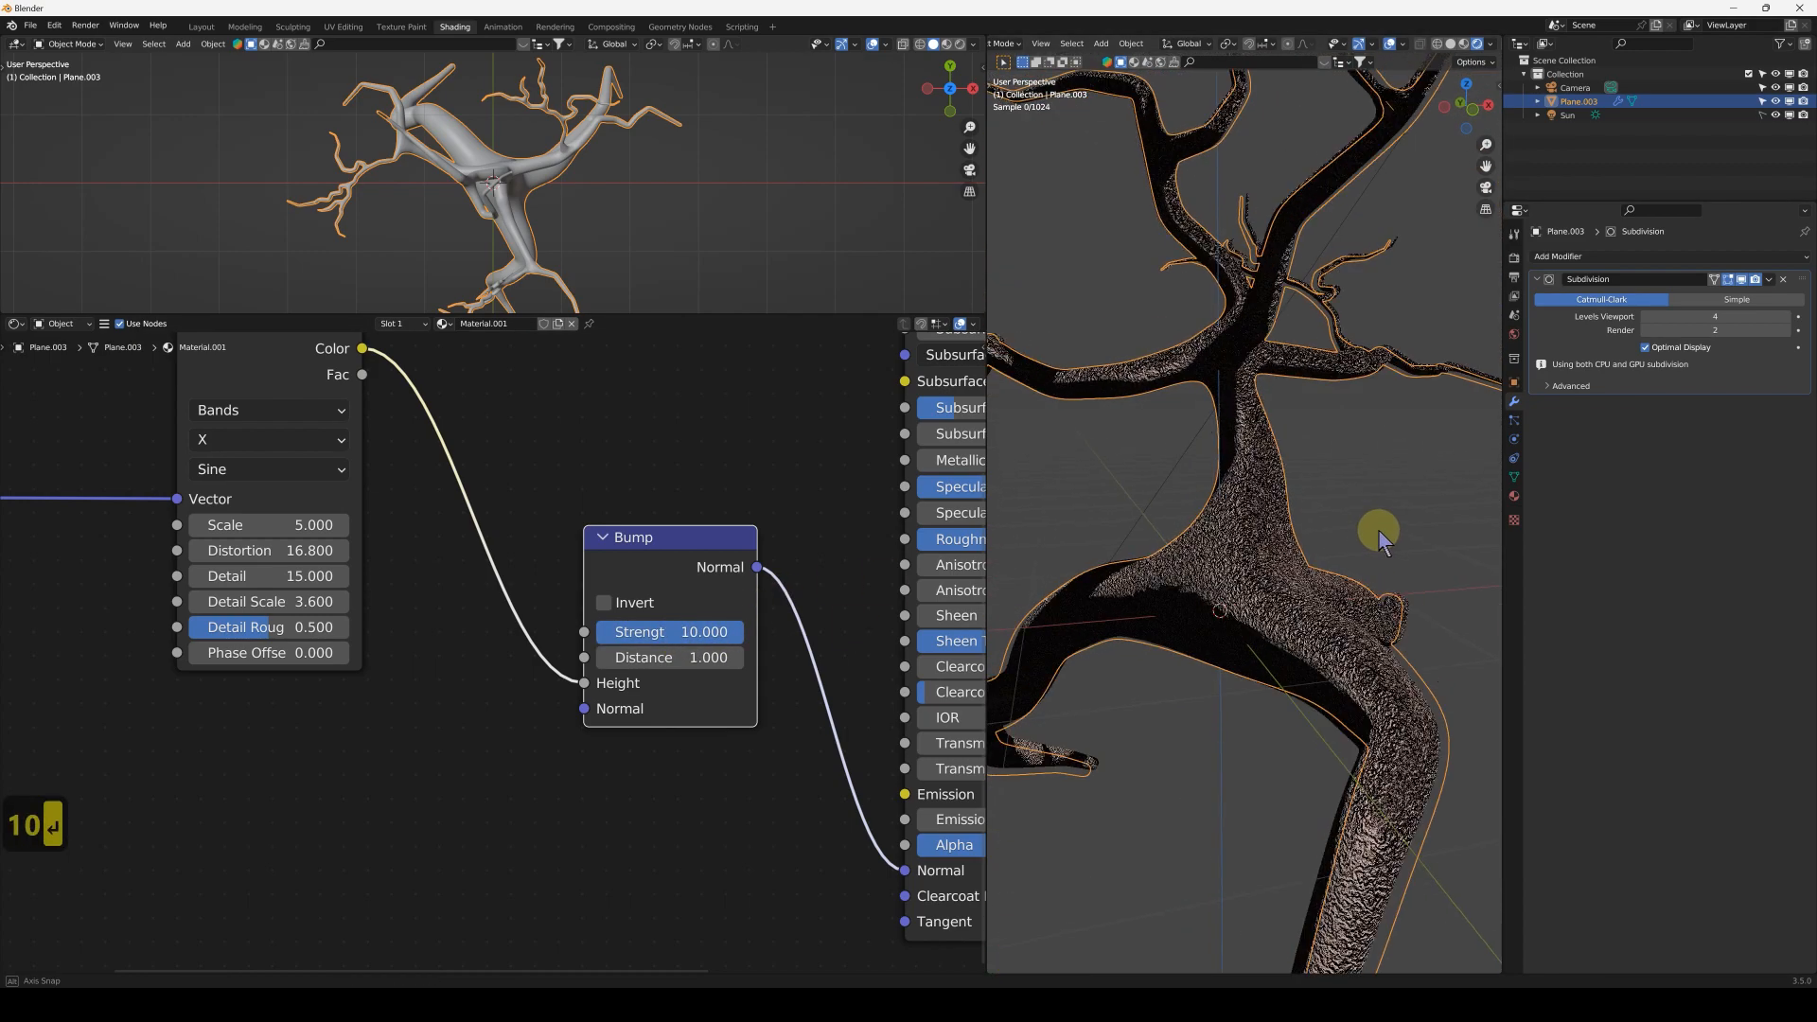
{"action": "scroll", "coordinate": [1271, 541], "scroll_direction": "up", "scroll_amount": 4}
- Set the Bump node's strength to 5 and check the bark from another angle
{"action": "double_click", "coordinate": [677, 631]}
{"action": "type", "text": "6"}
{"action": "key", "text": "BackSpace"}
{"action": "type", "text": "5"}
{"action": "key", "text": "Return"}
{"action": "middle_click_drag", "start_coordinate": [1230, 530], "coordinate": [1297, 519]}
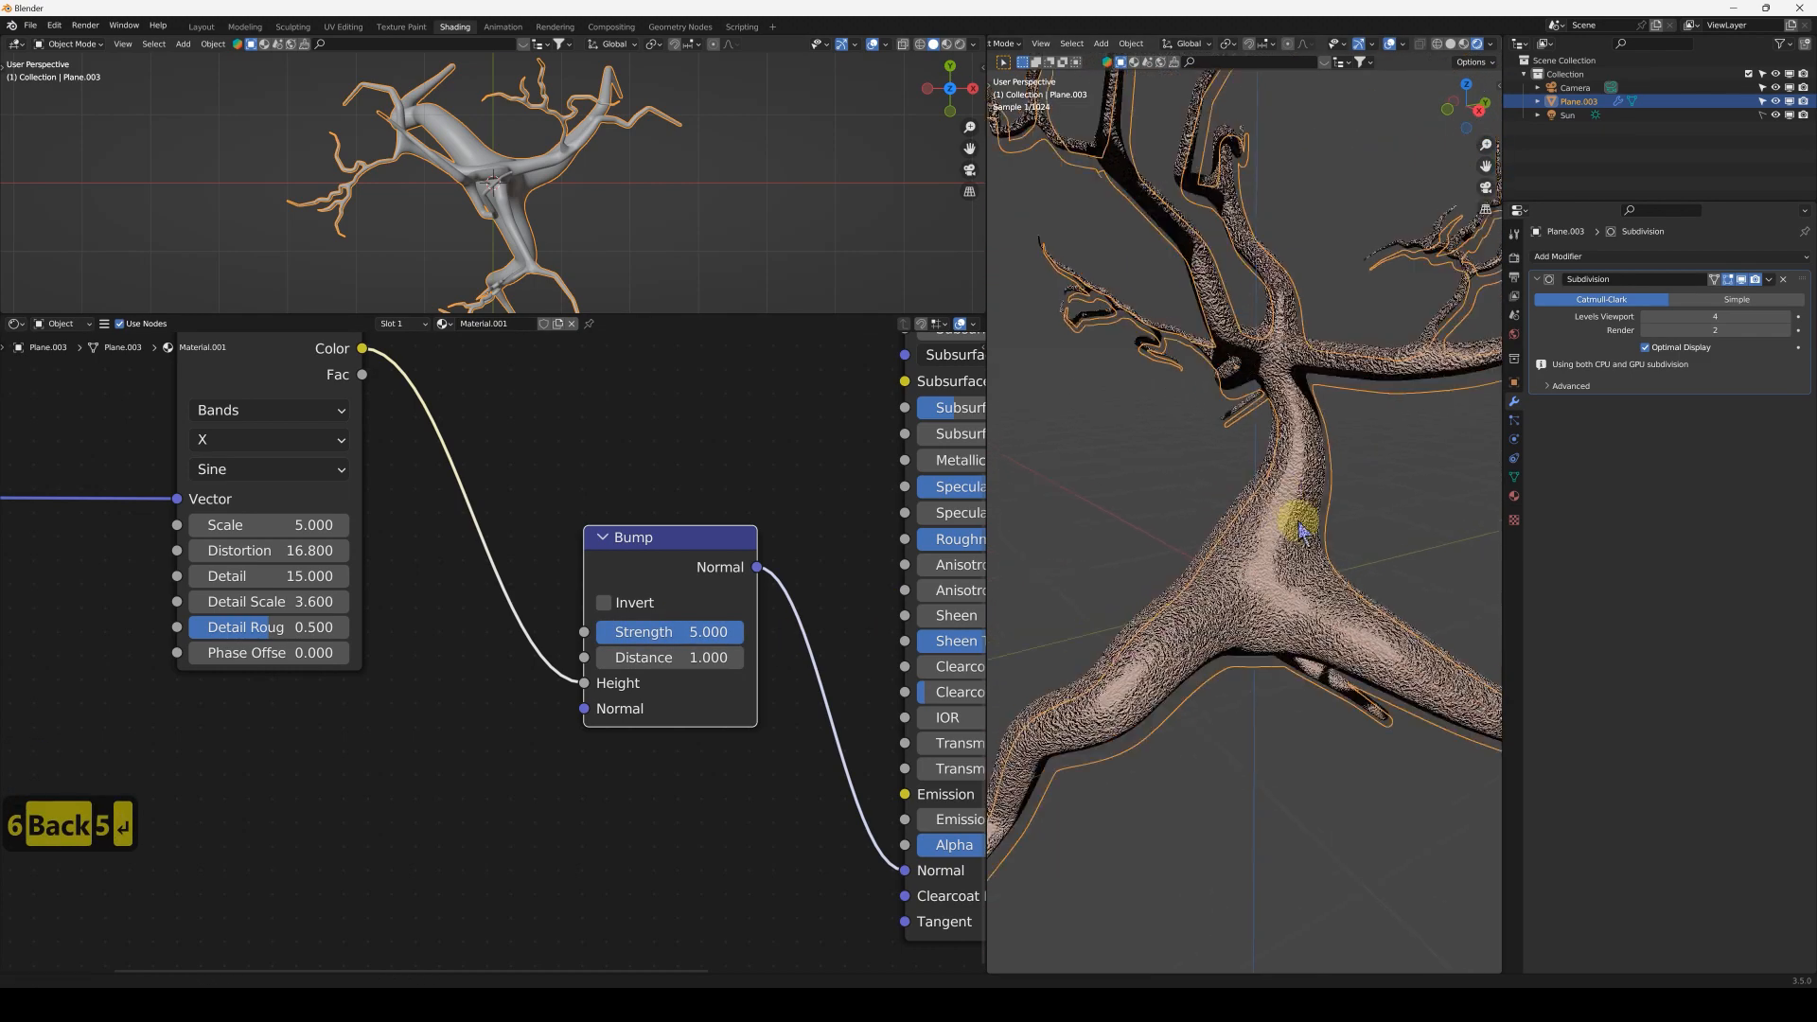
- Move the Texture Coordinate, Wave Texture and Bump nodes together down below the Principled BSDF's level
{"action": "scroll", "coordinate": [333, 519], "scroll_direction": "down", "scroll_amount": 5}
{"action": "left_click_drag", "start_coordinate": [252, 499], "coordinate": [715, 727]}
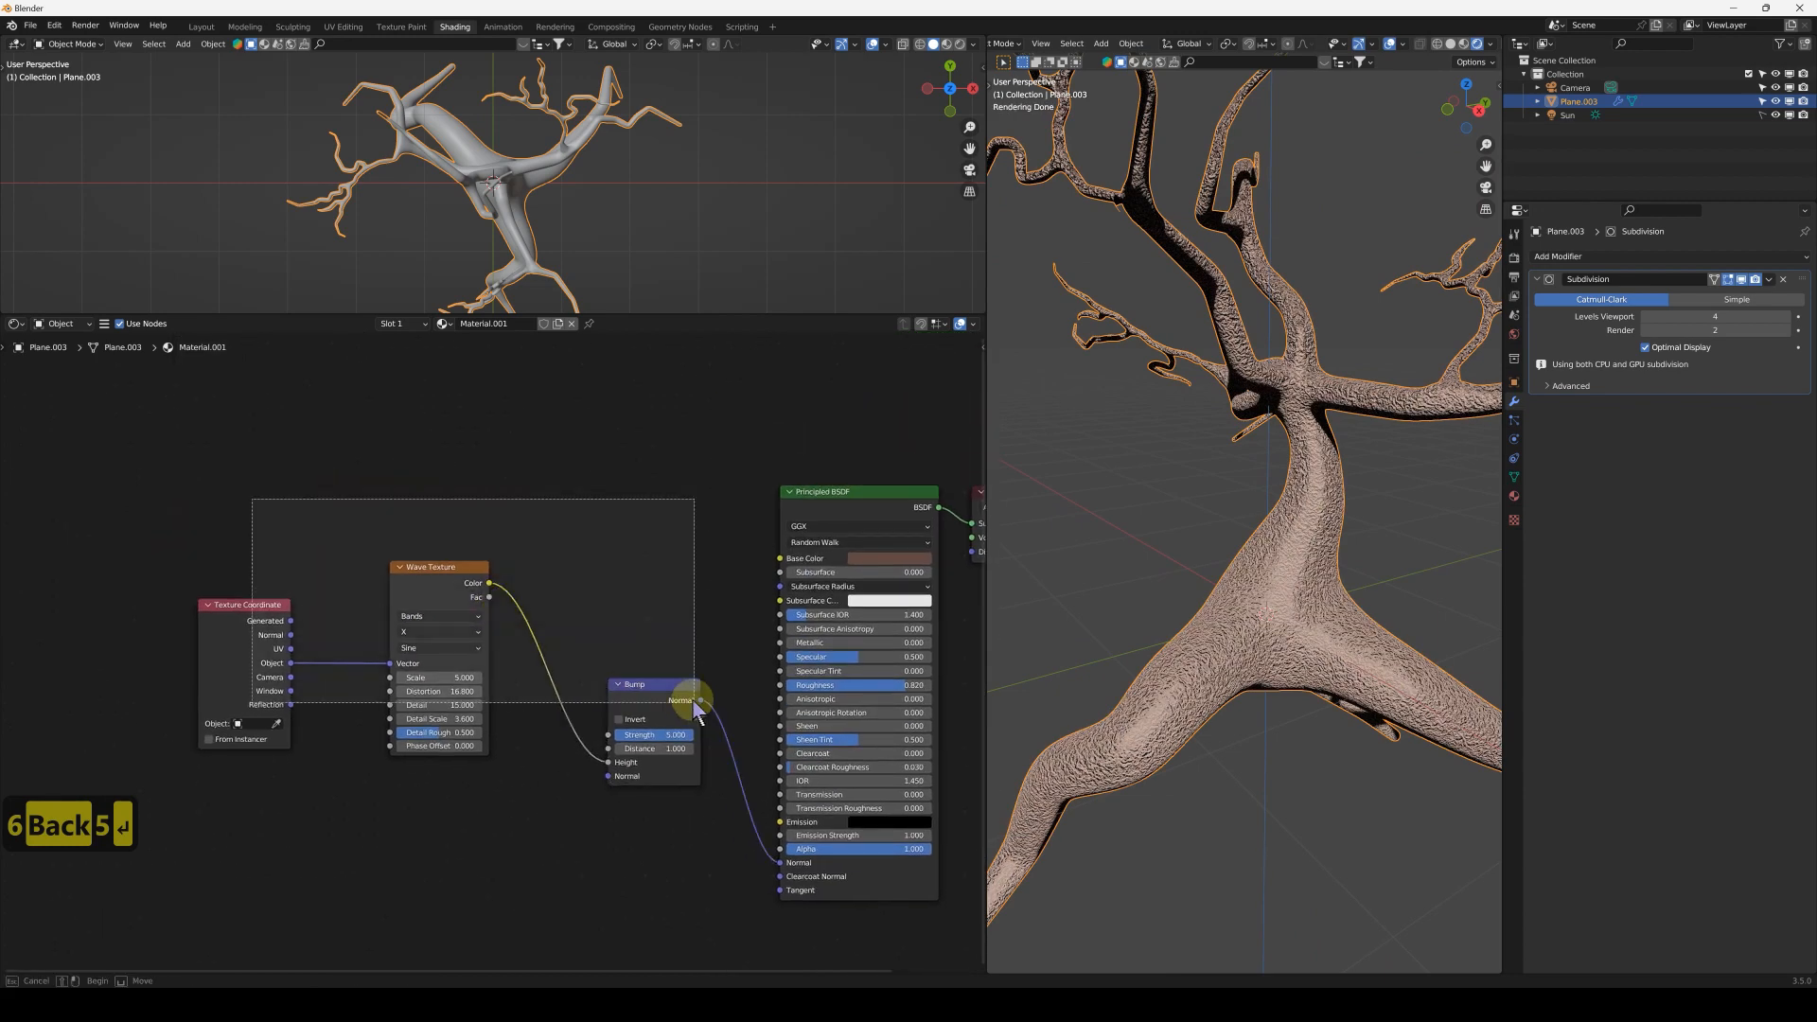
{"action": "scroll", "coordinate": [596, 616], "scroll_direction": "down", "scroll_amount": 2}
{"action": "key", "text": "g"}
{"action": "left_click", "coordinate": [602, 724]}
- Move the Texture Coordinate node back up, above the Wave Texture and Bump nodes
{"action": "middle_click_drag", "start_coordinate": [524, 497], "coordinate": [514, 570]}
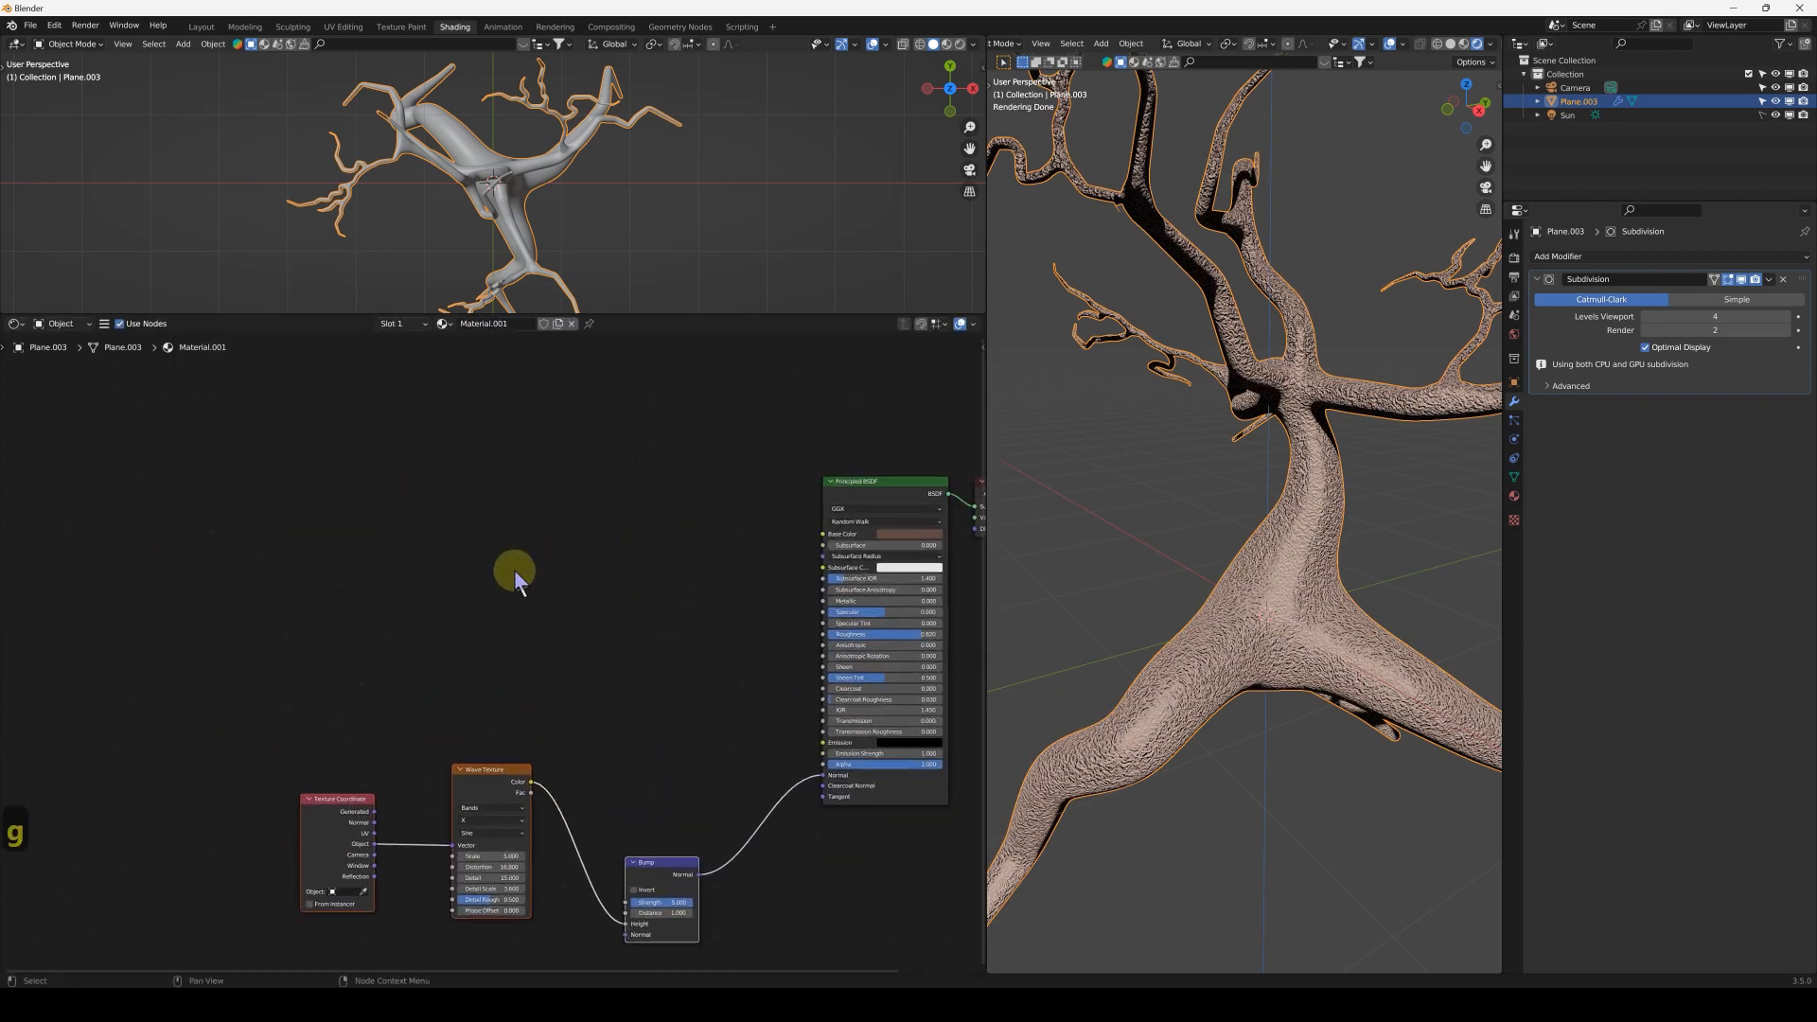
{"action": "left_click", "coordinate": [340, 838]}
{"action": "key", "text": "g"}
{"action": "left_click", "coordinate": [317, 567]}
- Add a Musgrave Texture node above the Wave Texture and feed its Vector from the Texture Coordinate's Object output
{"action": "middle_click_drag", "start_coordinate": [458, 479], "coordinate": [475, 527]}
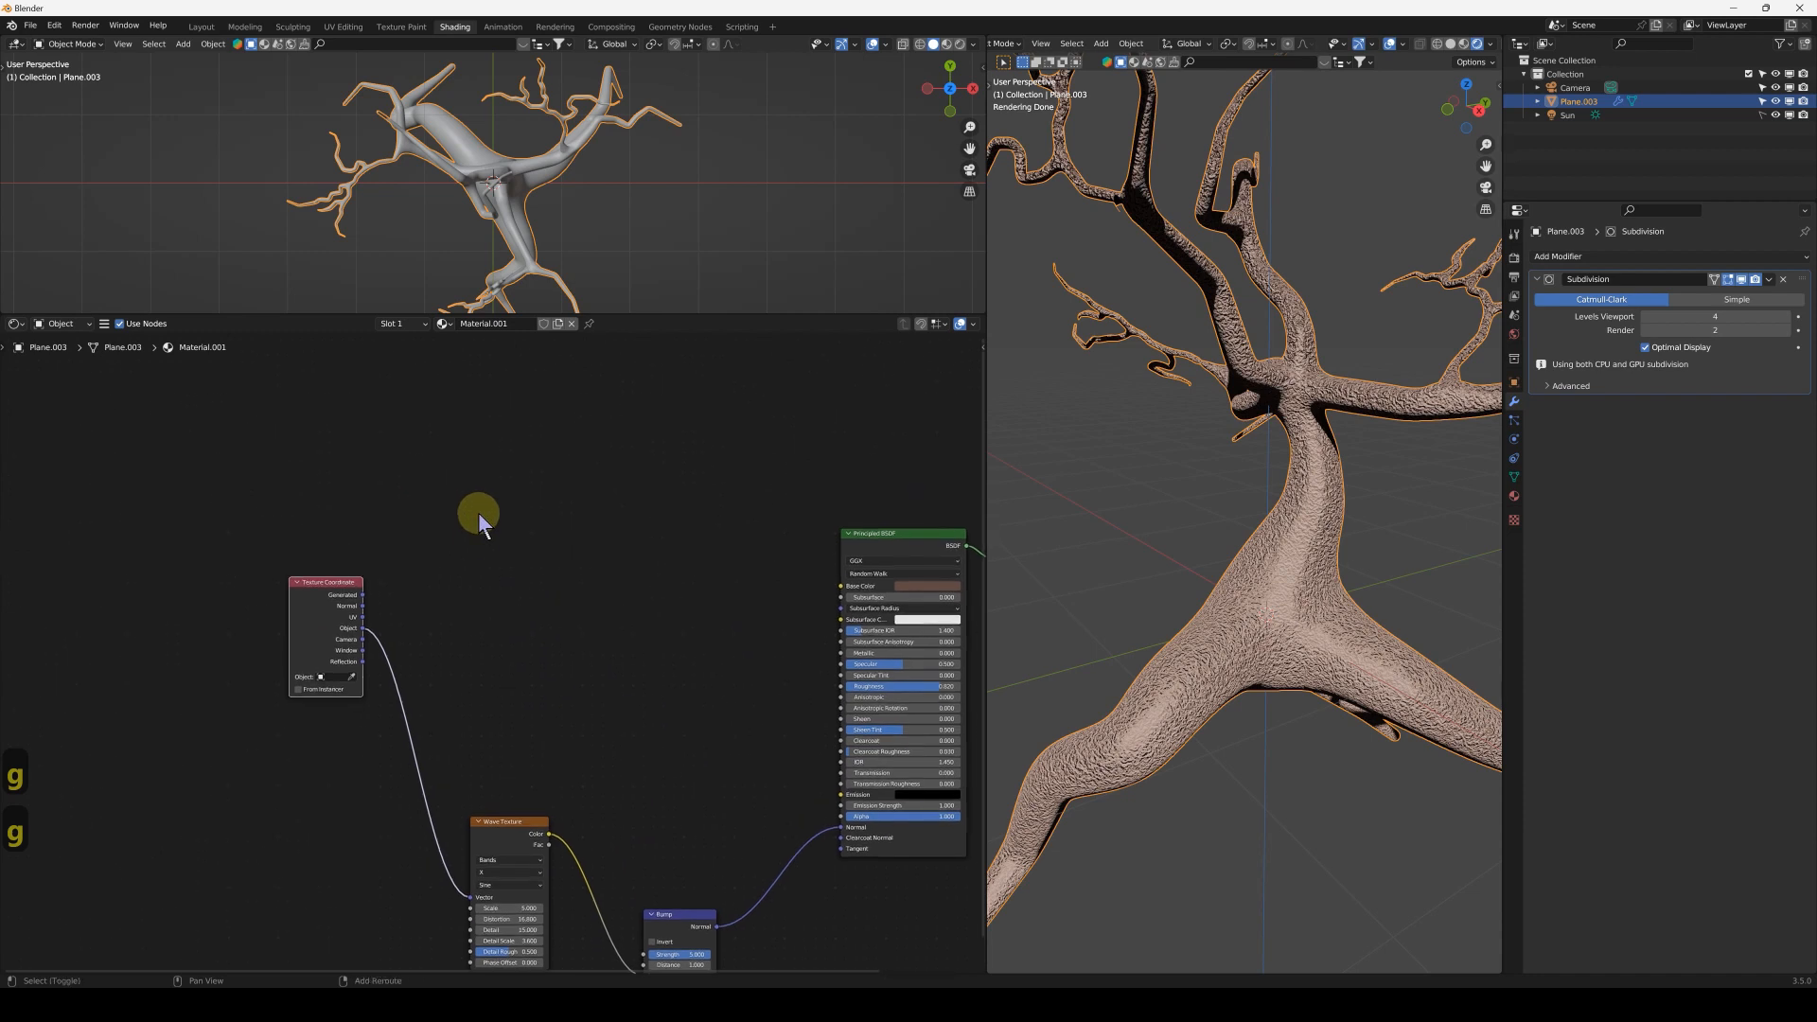
{"action": "key", "text": "shift+a"}
{"action": "mouse_move", "coordinate": [483, 519]}
{"action": "mouse_move", "coordinate": [478, 486]}
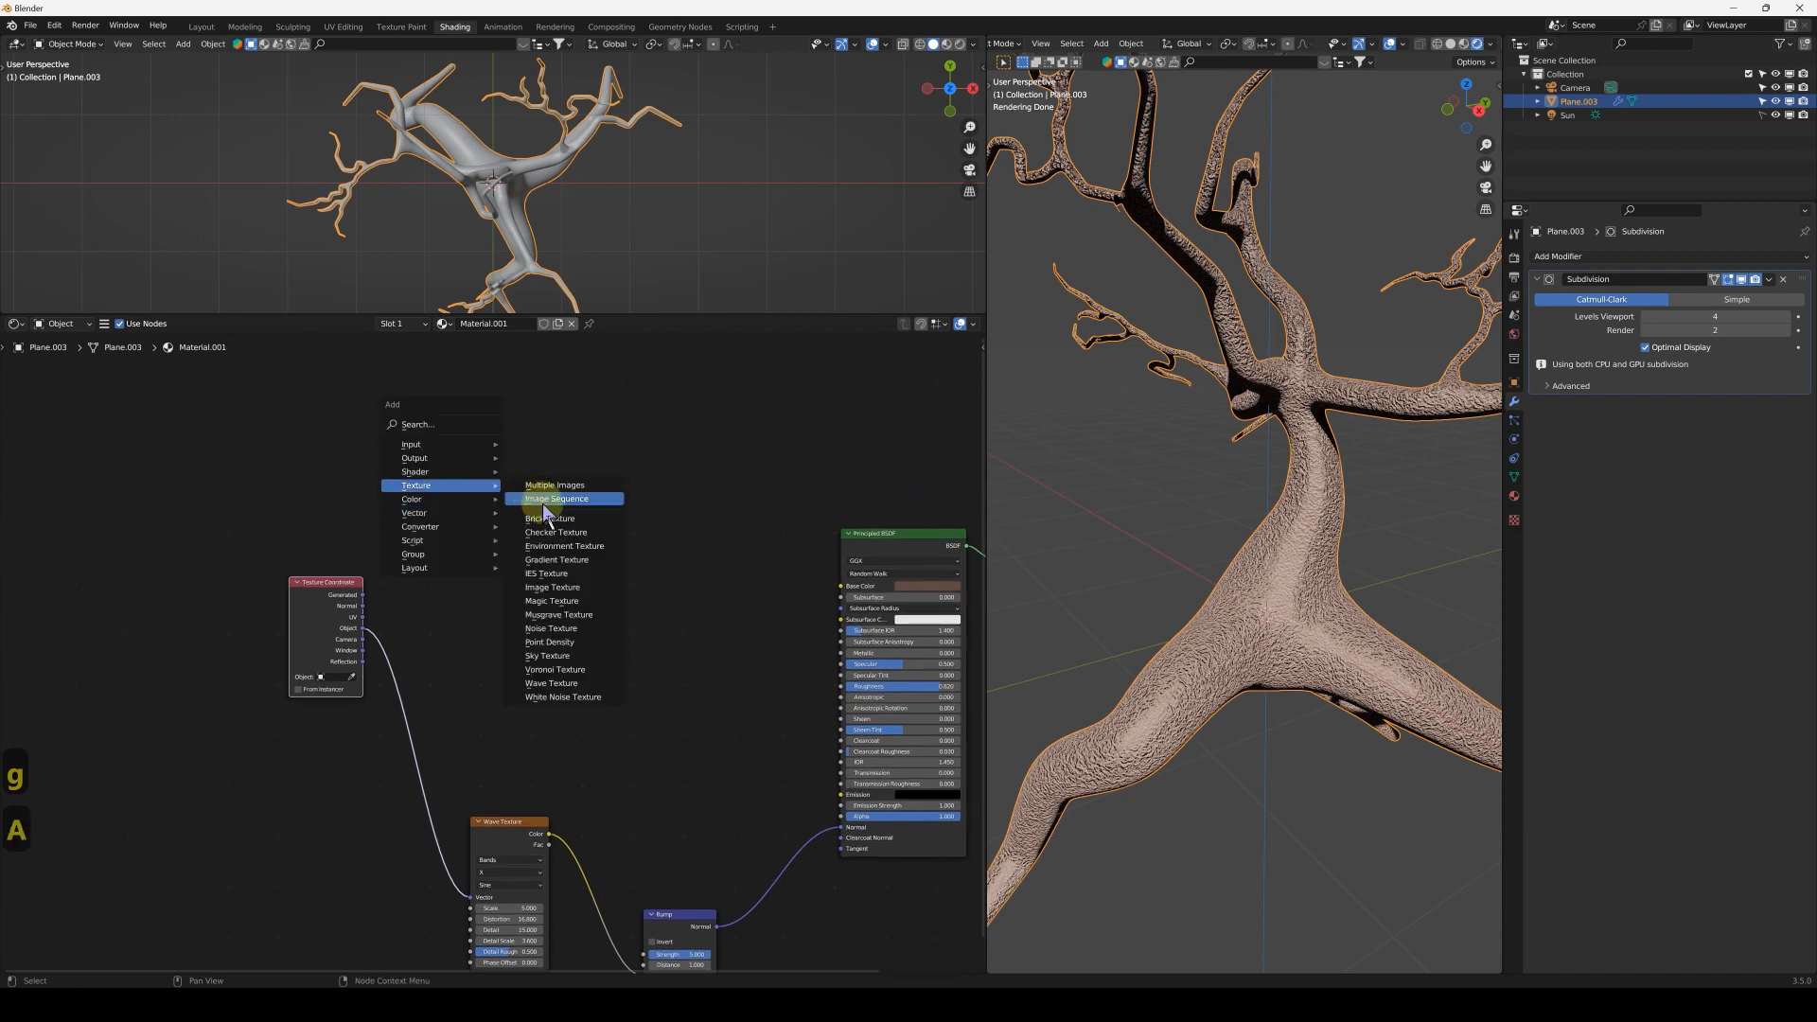
{"action": "left_click", "coordinate": [559, 615]}
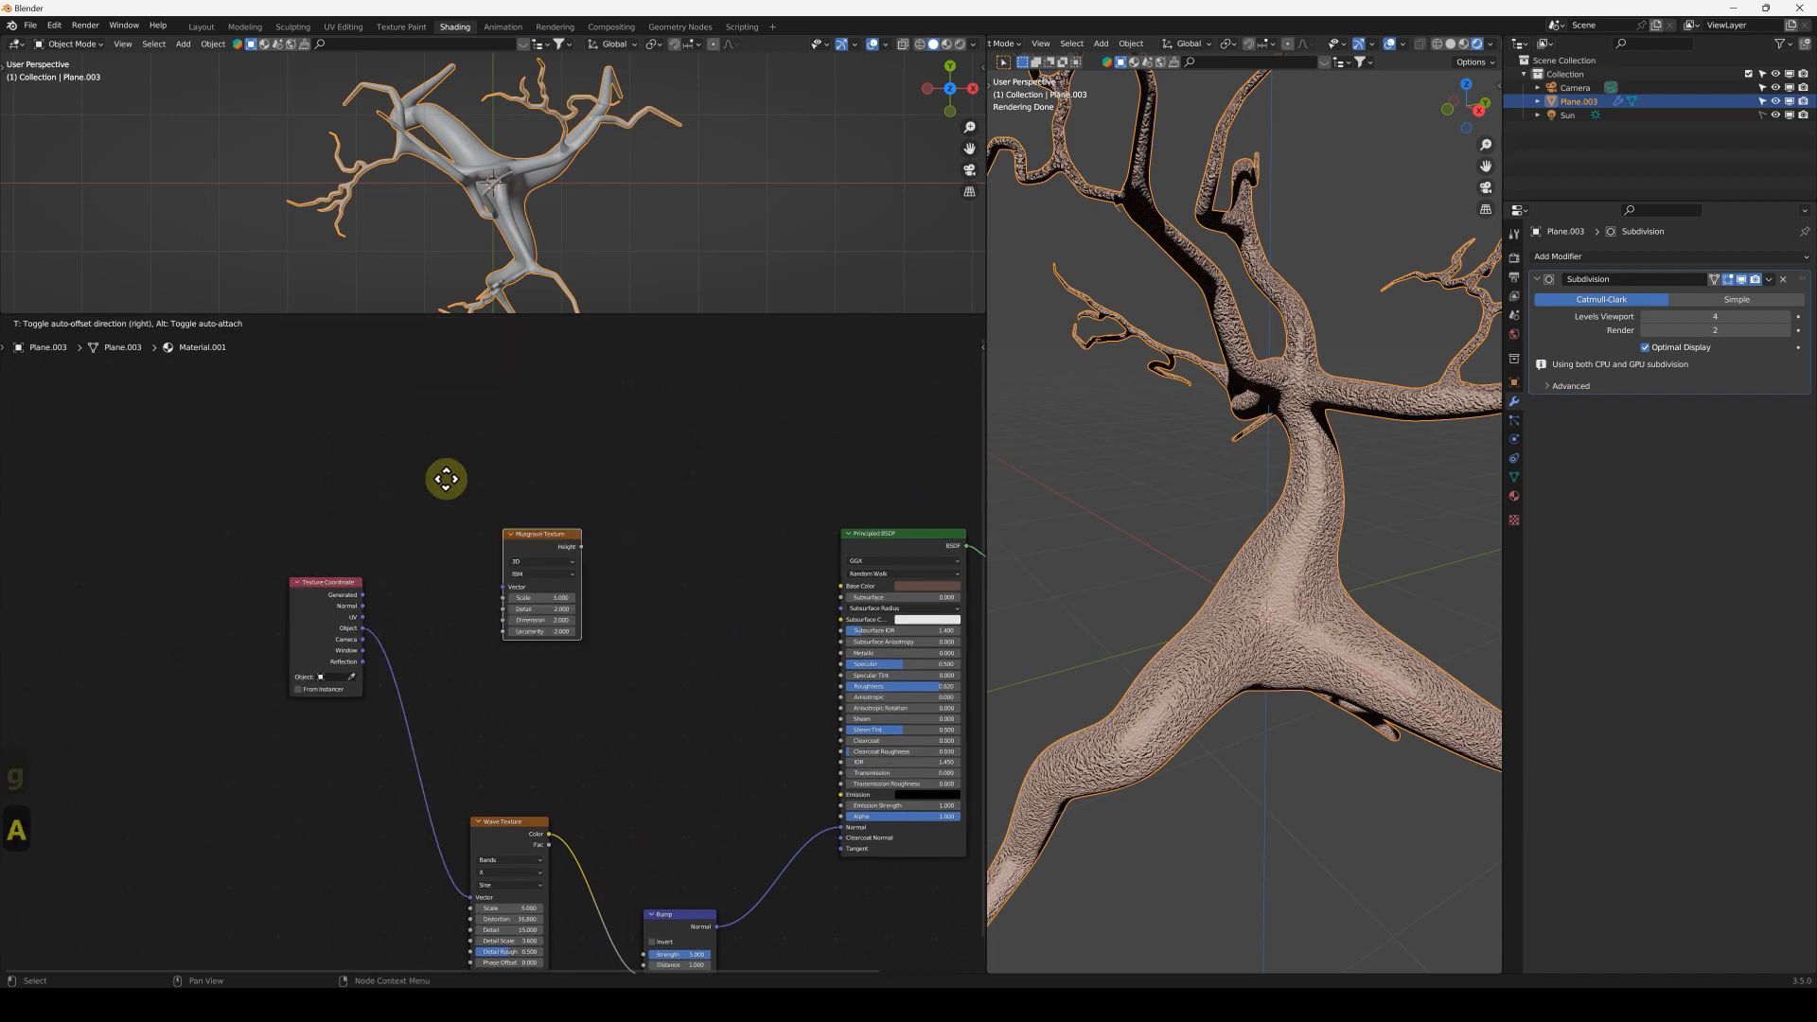
{"action": "left_click", "coordinate": [478, 516]}
{"action": "scroll", "coordinate": [331, 607], "scroll_direction": "up", "scroll_amount": 3}
{"action": "left_click_drag", "start_coordinate": [302, 621], "coordinate": [438, 554]}
{"action": "middle_click_drag", "start_coordinate": [569, 483], "coordinate": [441, 566]}
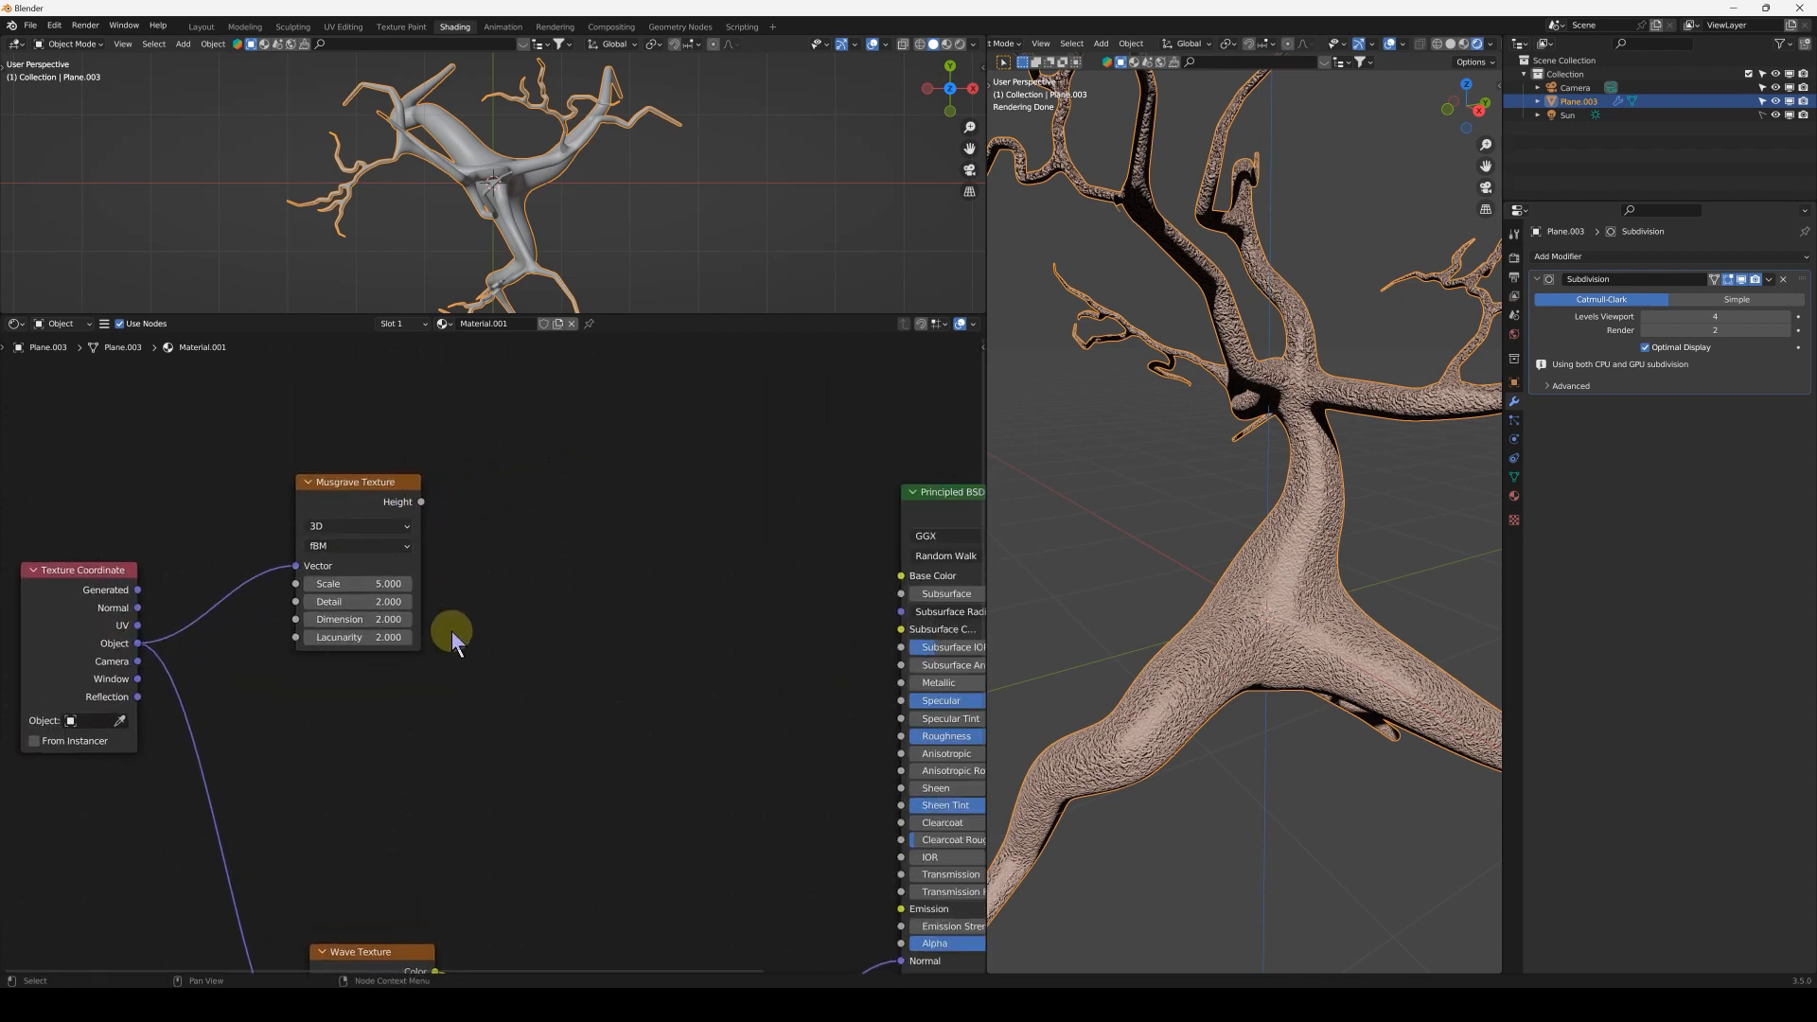
- Add a ColorRamp node beside the Musgrave Texture and connect the Musgrave Height to its Fac
{"action": "scroll", "coordinate": [452, 632], "scroll_direction": "down", "scroll_amount": 1}
{"action": "mouse_move", "coordinate": [567, 557]}
{"action": "left_click", "coordinate": [662, 583]}
{"action": "left_click", "coordinate": [458, 491]}
{"action": "scroll", "coordinate": [458, 491], "scroll_direction": "up", "scroll_amount": 2}
{"action": "left_click_drag", "start_coordinate": [398, 448], "coordinate": [486, 632]}
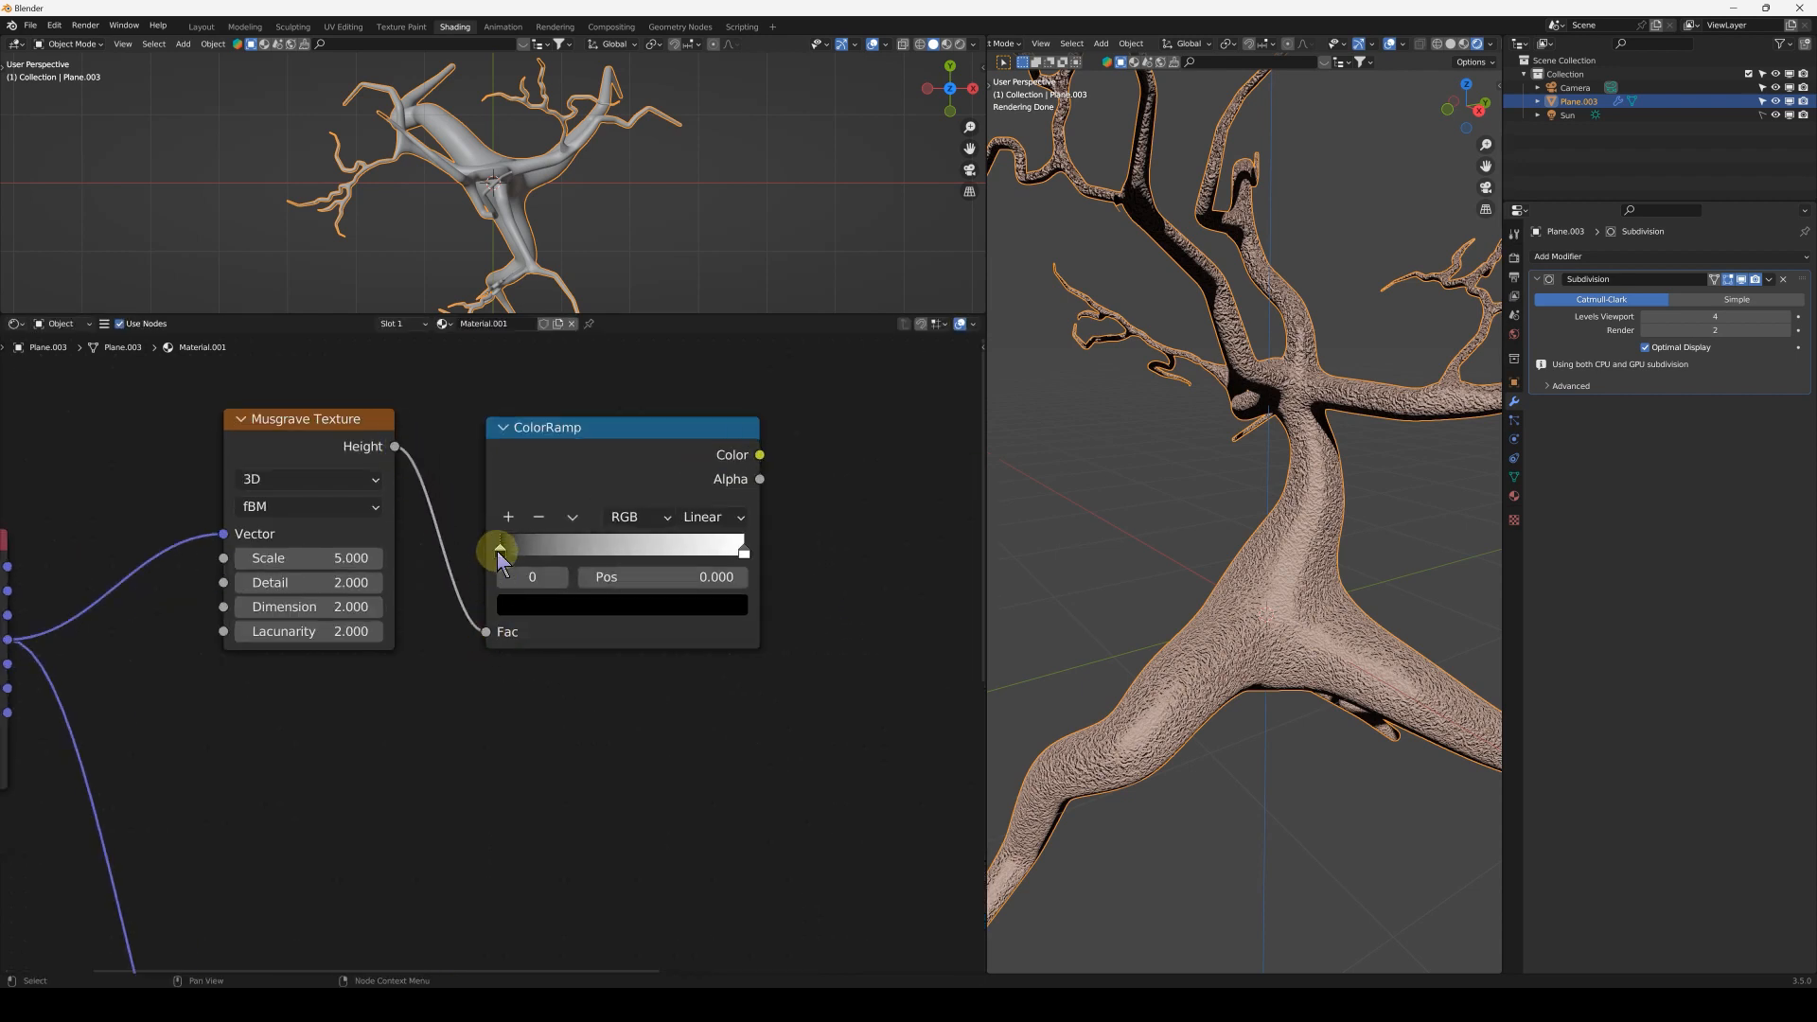
- Preview the ColorRamp on the tree and change its black stop to a dark brown
{"action": "left_click", "coordinate": [654, 473], "text": "ctrl+shift"}
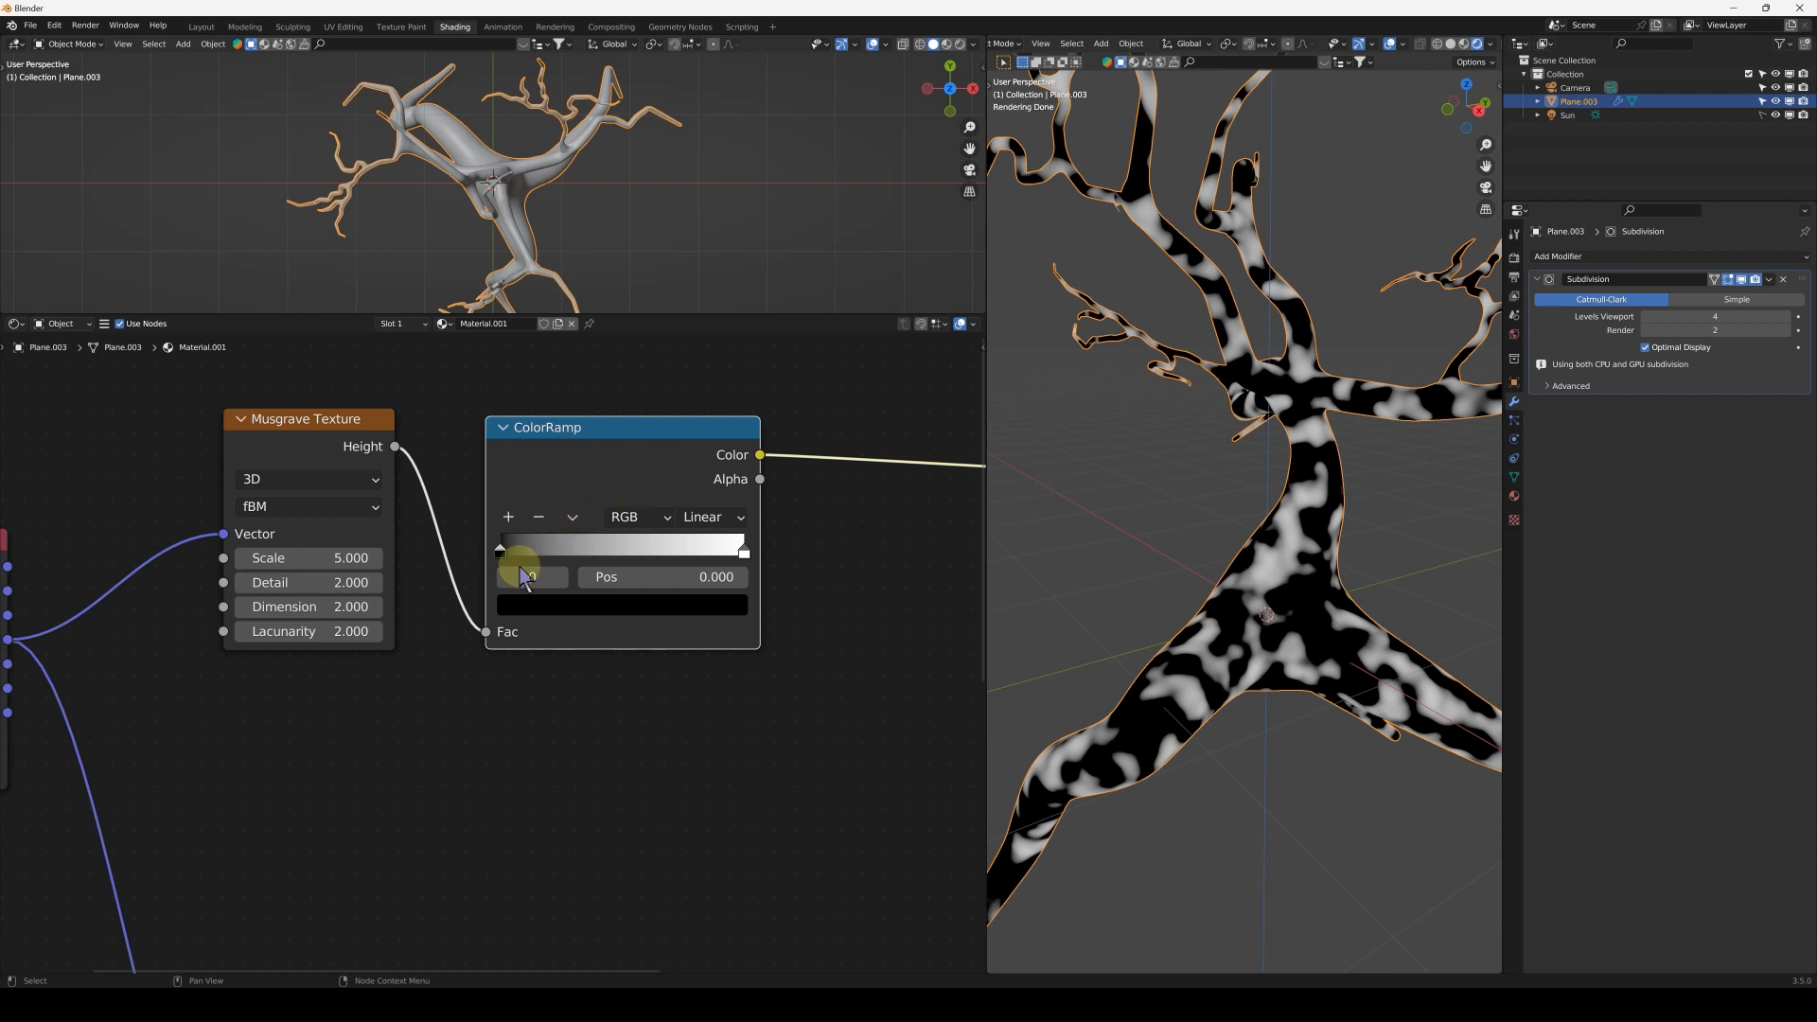
{"action": "left_click", "coordinate": [545, 610]}
{"action": "left_click", "coordinate": [689, 405]}
{"action": "left_click", "coordinate": [555, 418]}
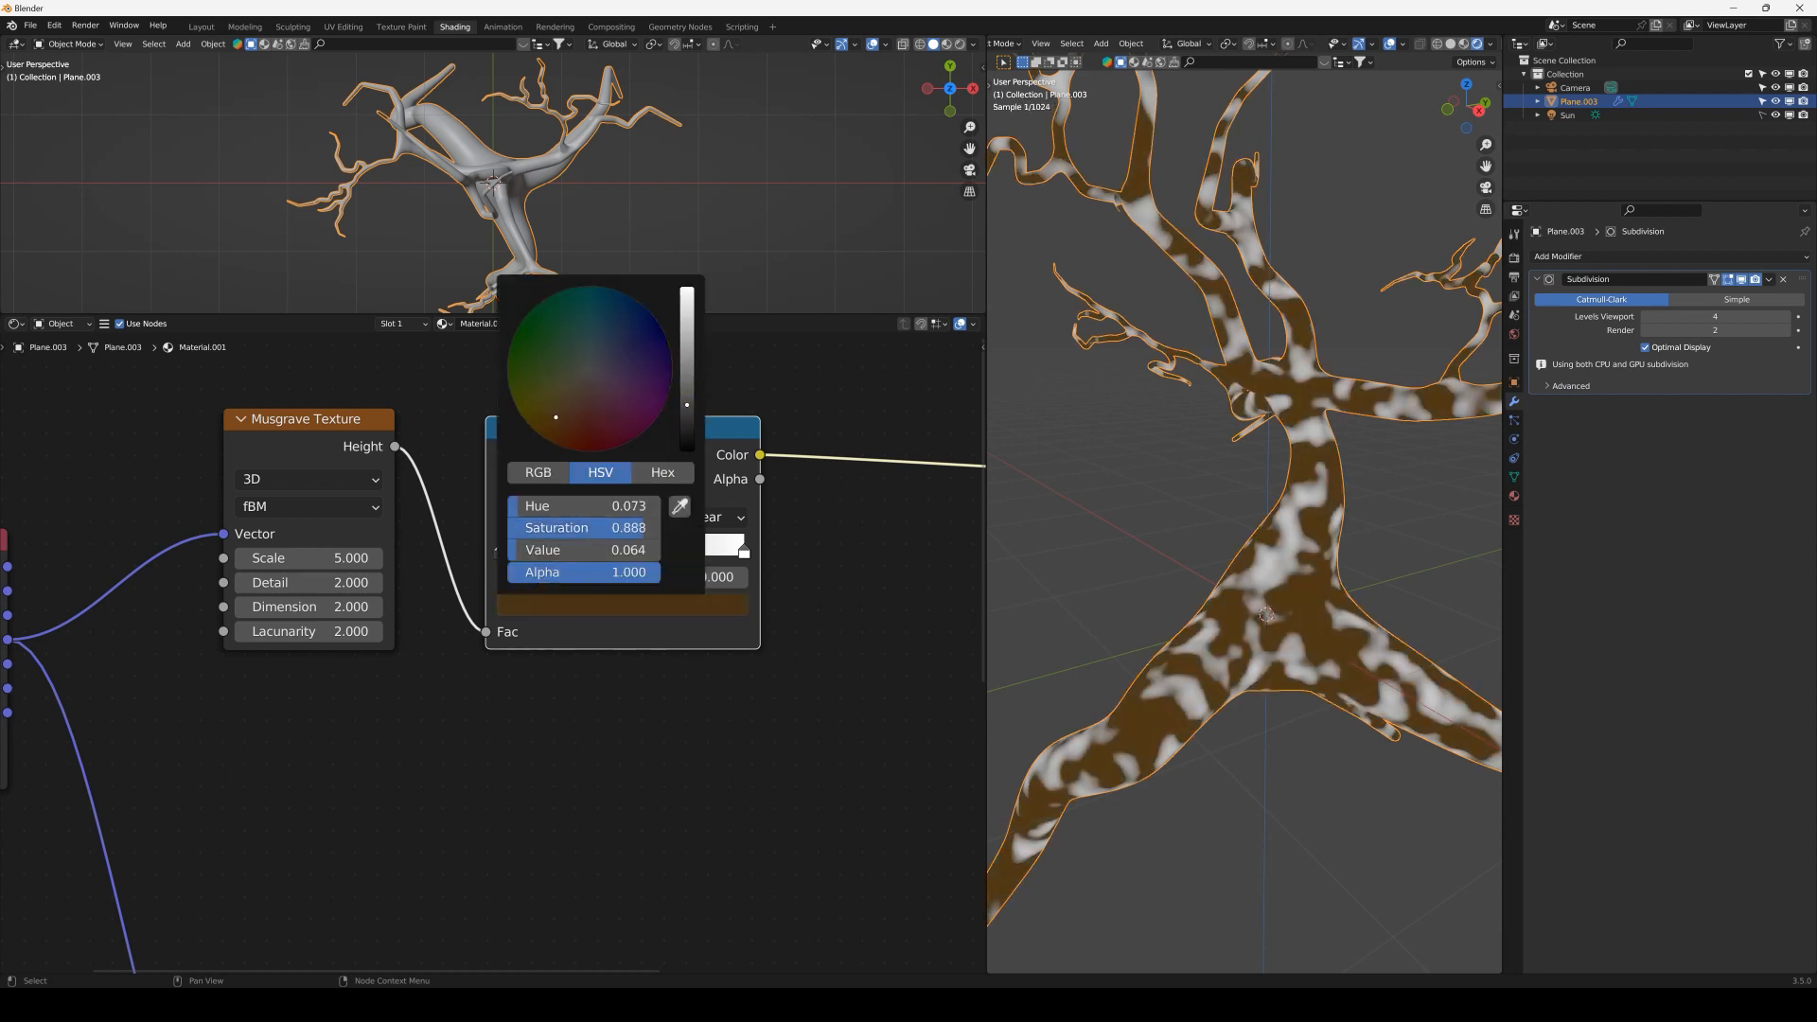
{"action": "left_click_drag", "start_coordinate": [567, 424], "coordinate": [572, 407]}
{"action": "left_click", "coordinate": [703, 646]}
{"action": "left_click", "coordinate": [568, 605]}
{"action": "left_click_drag", "start_coordinate": [687, 426], "coordinate": [688, 433]}
- Change the ColorRamp's white stop to a lighter reddish brown
{"action": "left_click", "coordinate": [744, 552]}
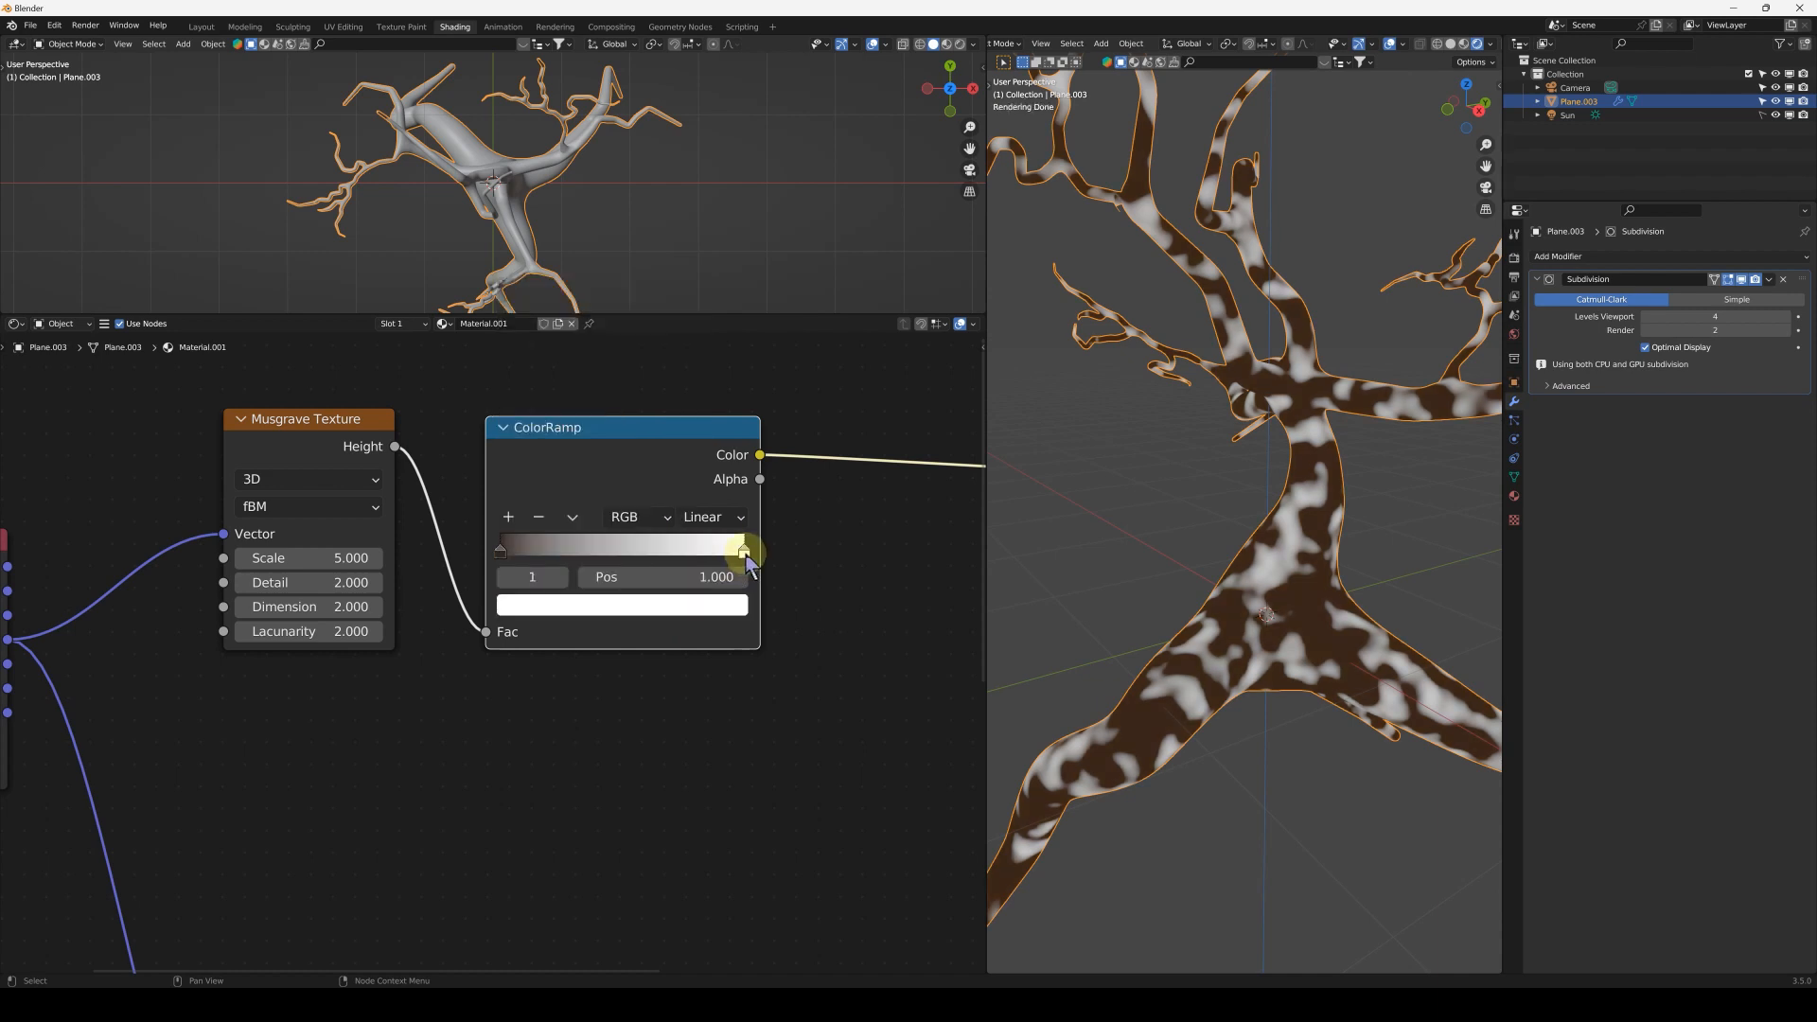
{"action": "left_click", "coordinate": [662, 620]}
{"action": "left_click", "coordinate": [579, 398]}
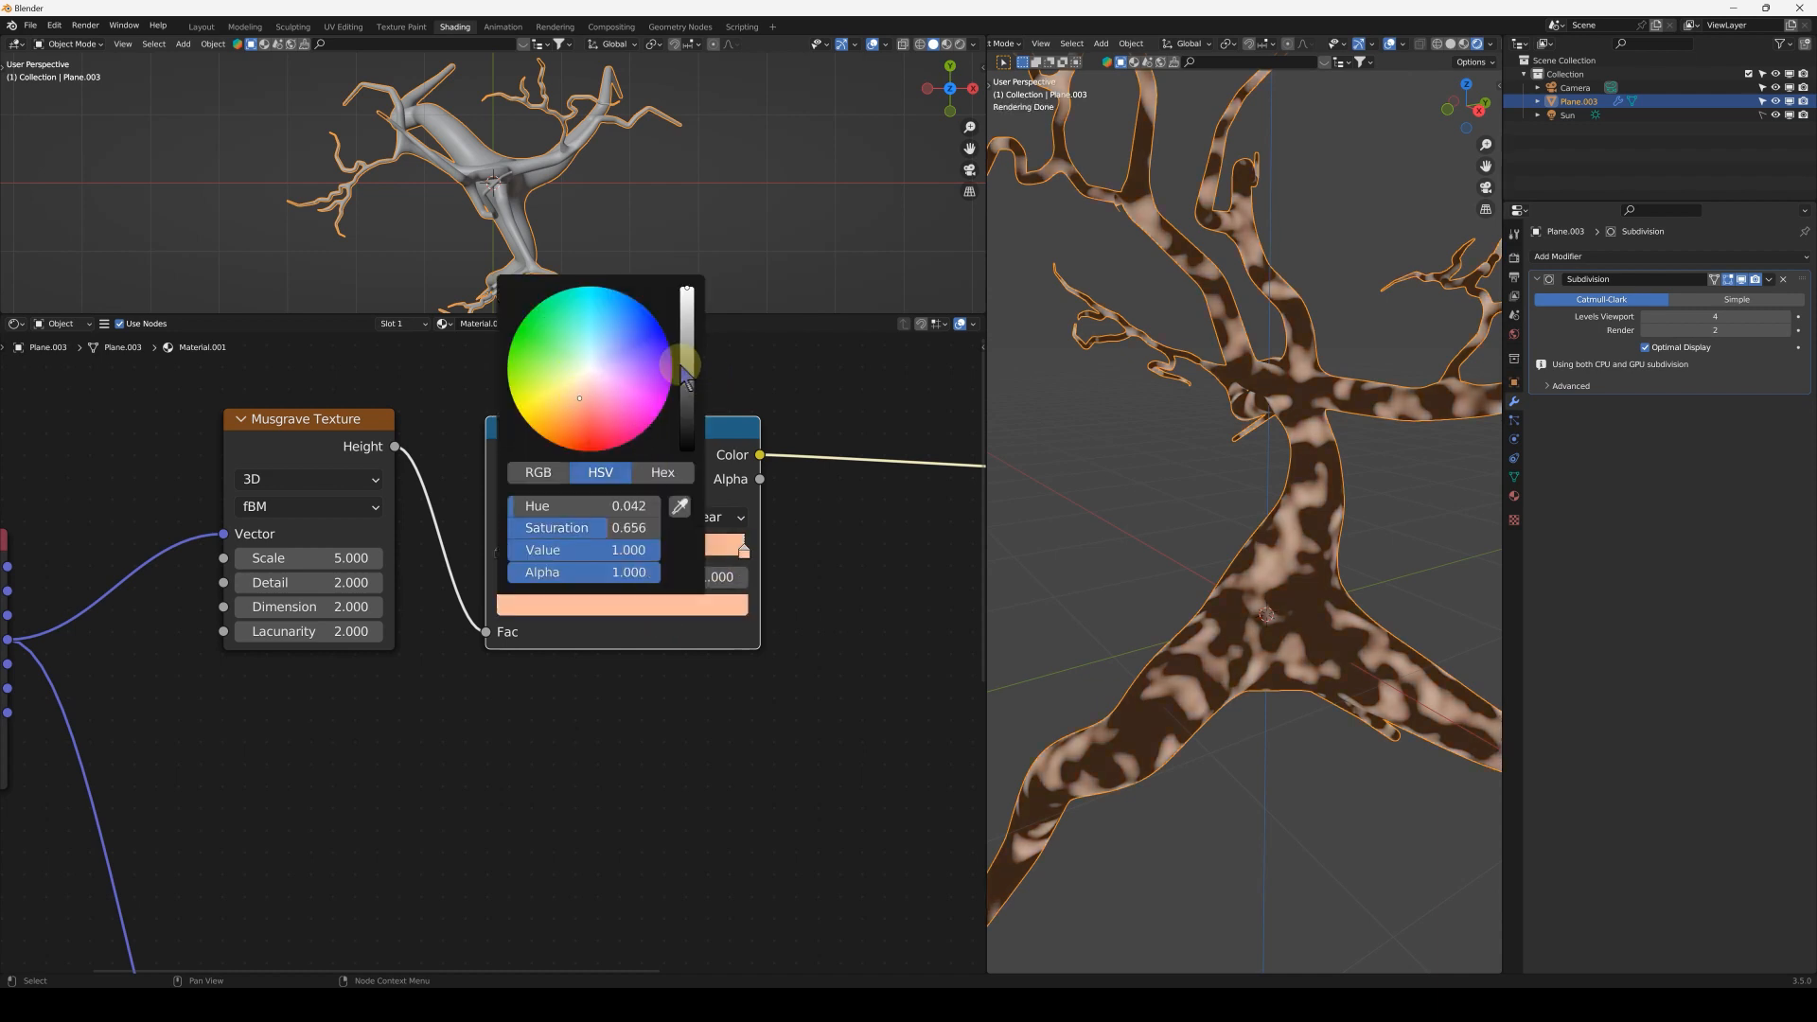
{"action": "left_click_drag", "start_coordinate": [691, 358], "coordinate": [708, 386]}
- Set the Musgrave Texture's Detail to 15, Dimension to 0.2 and Scale to 2
{"action": "left_click", "coordinate": [272, 584]}
{"action": "type", "text": "15"}
{"action": "key", "text": "Return"}
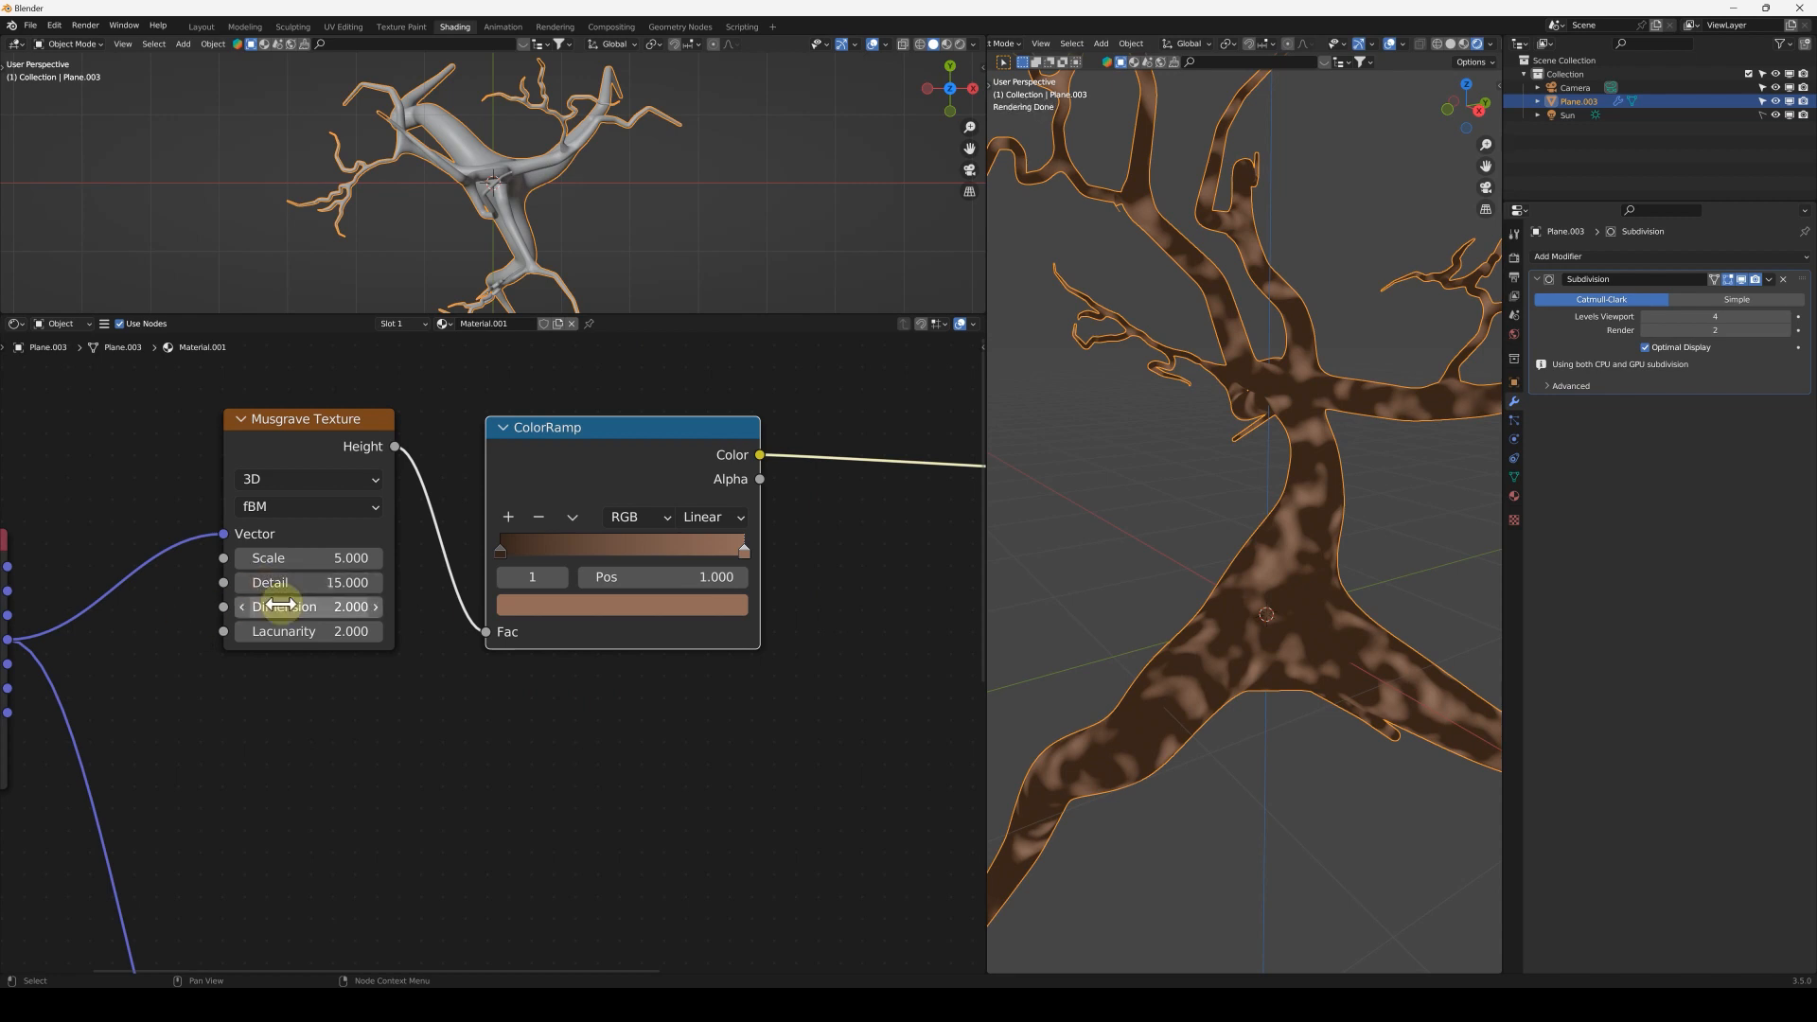
{"action": "type", "text": ".2"}
{"action": "key", "text": "Return"}
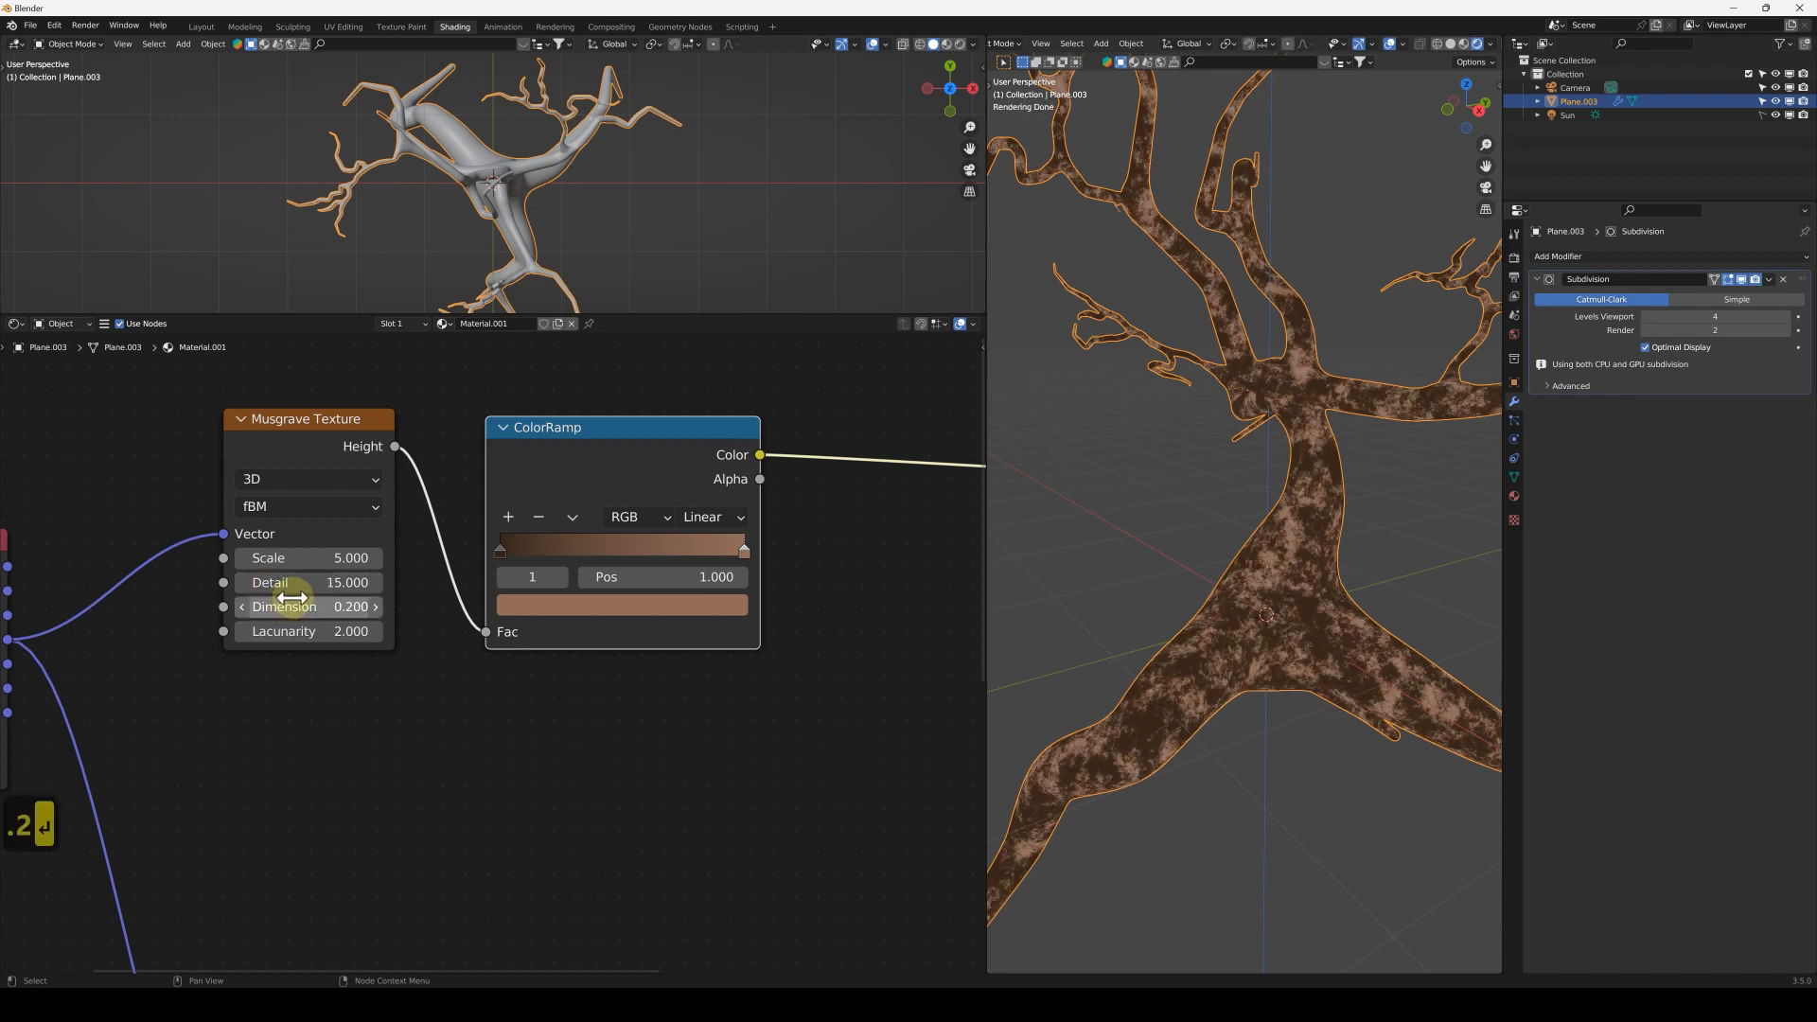
{"action": "scroll", "coordinate": [417, 613], "scroll_direction": "down", "scroll_amount": 1}
{"action": "type", "text": "2"}
{"action": "key", "text": "Return"}
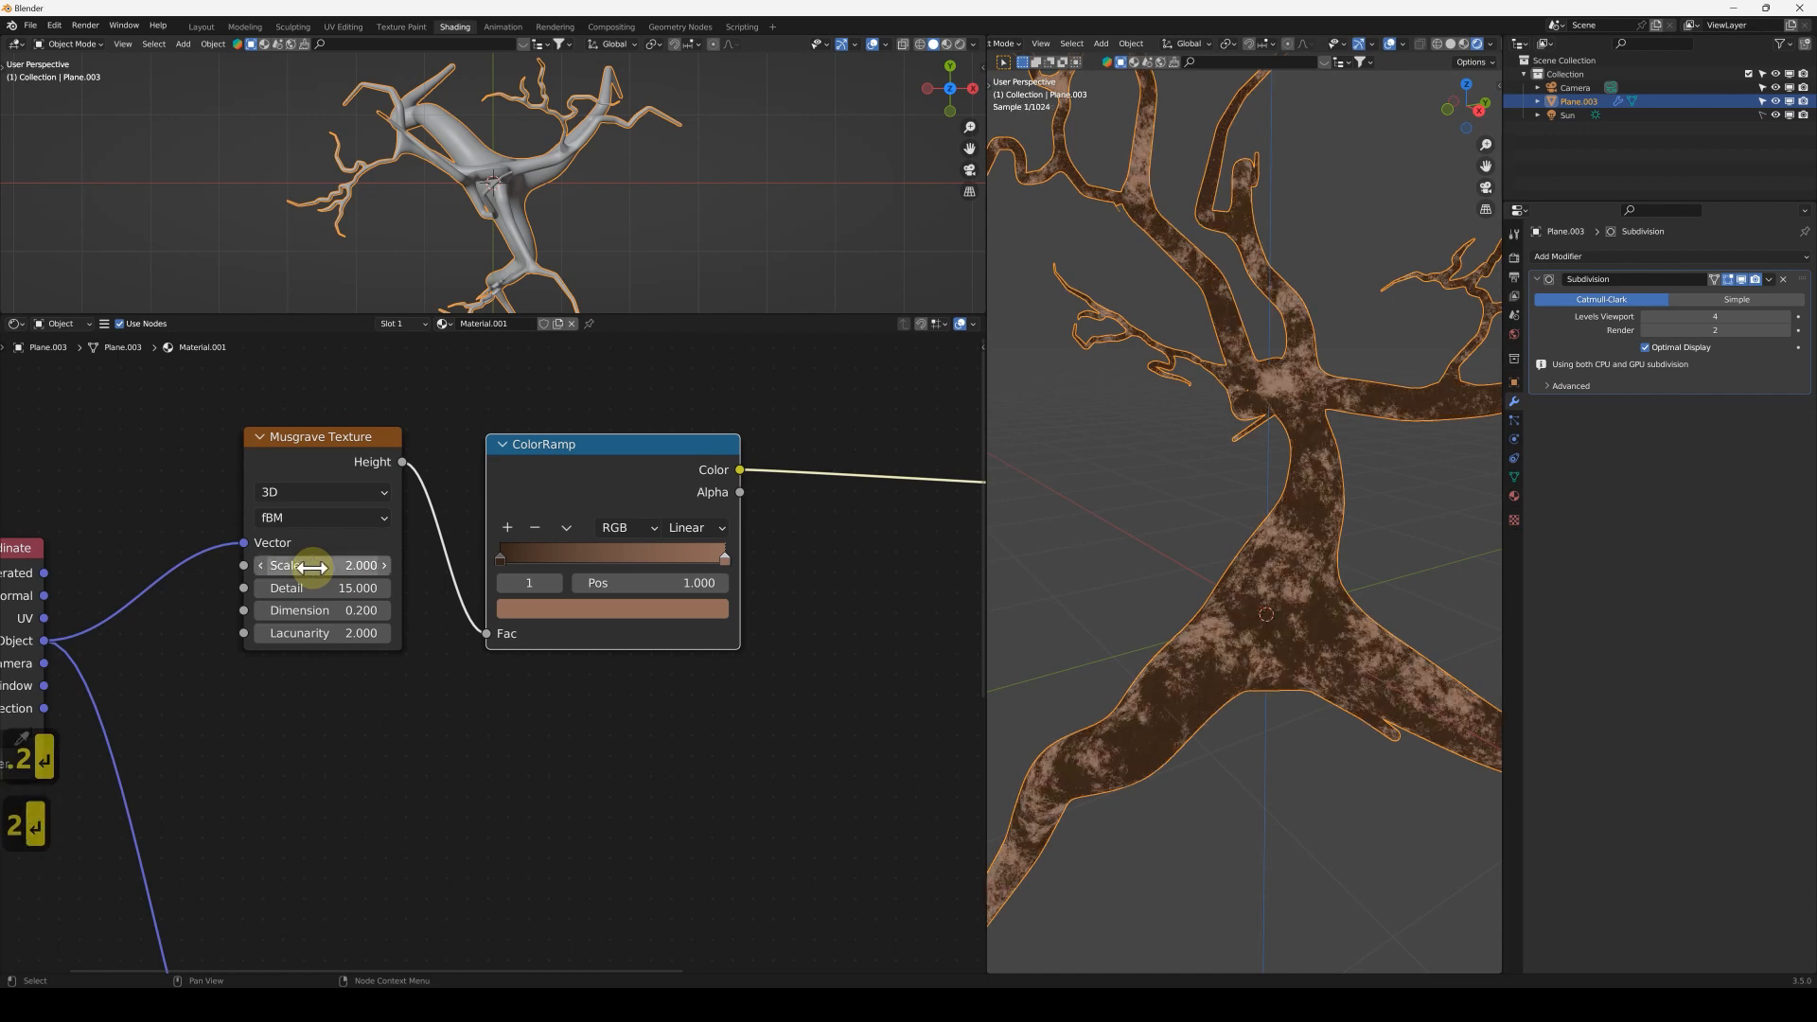
- Connect the ColorRamp's Color to the Principled BSDF's Base Color, restore the shader output and inspect the bark
{"action": "scroll", "coordinate": [467, 629], "scroll_direction": "down", "scroll_amount": 3}
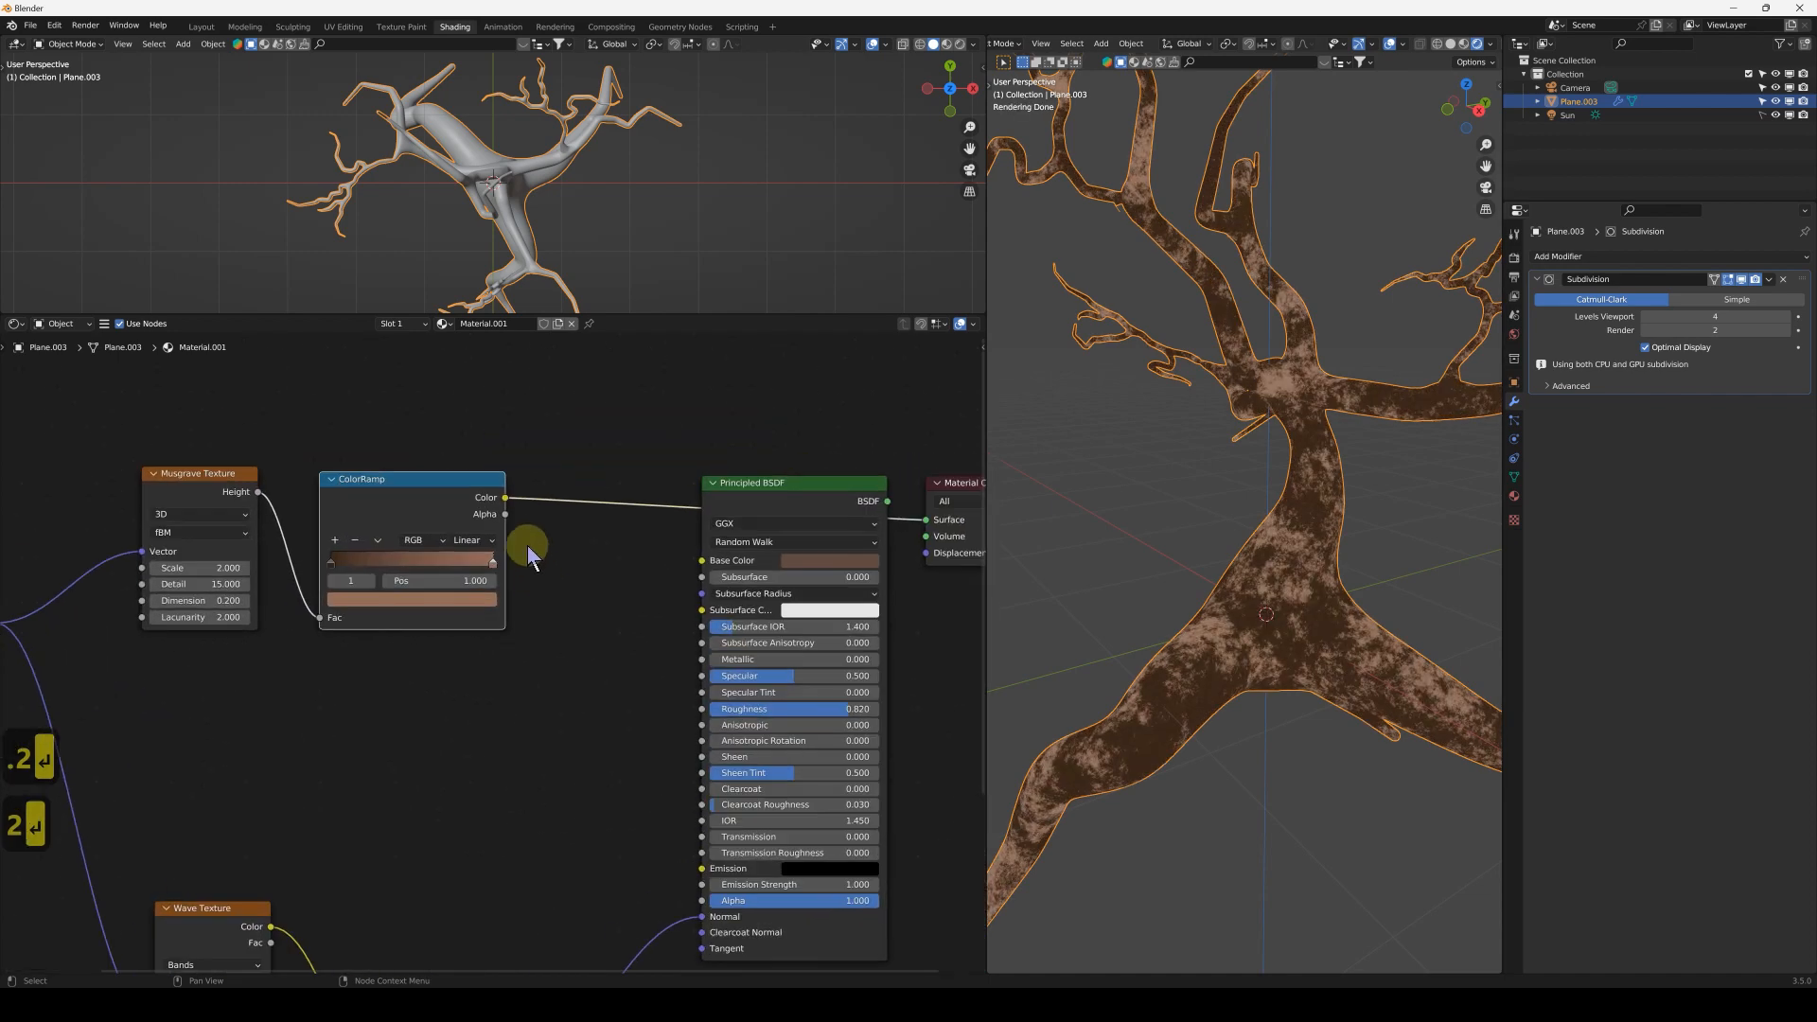
{"action": "left_click_drag", "start_coordinate": [506, 499], "coordinate": [704, 562]}
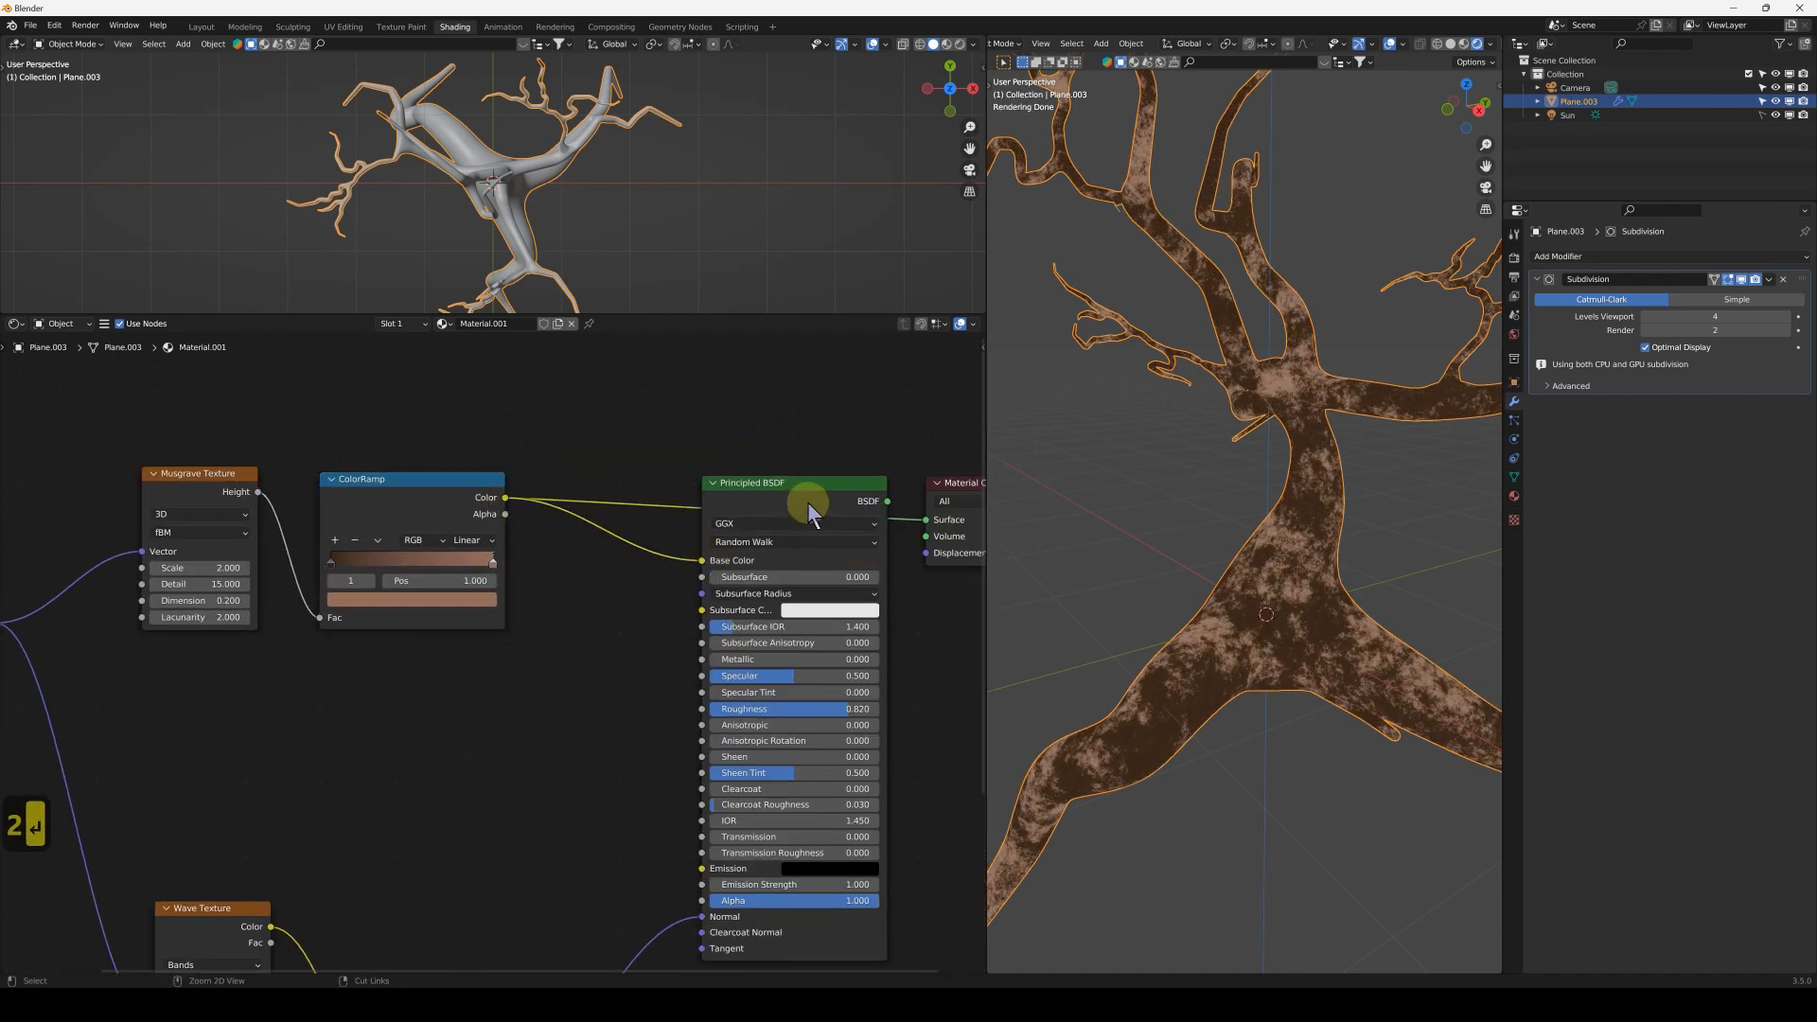
{"action": "scroll", "coordinate": [1266, 573], "scroll_direction": "down", "scroll_amount": 2}
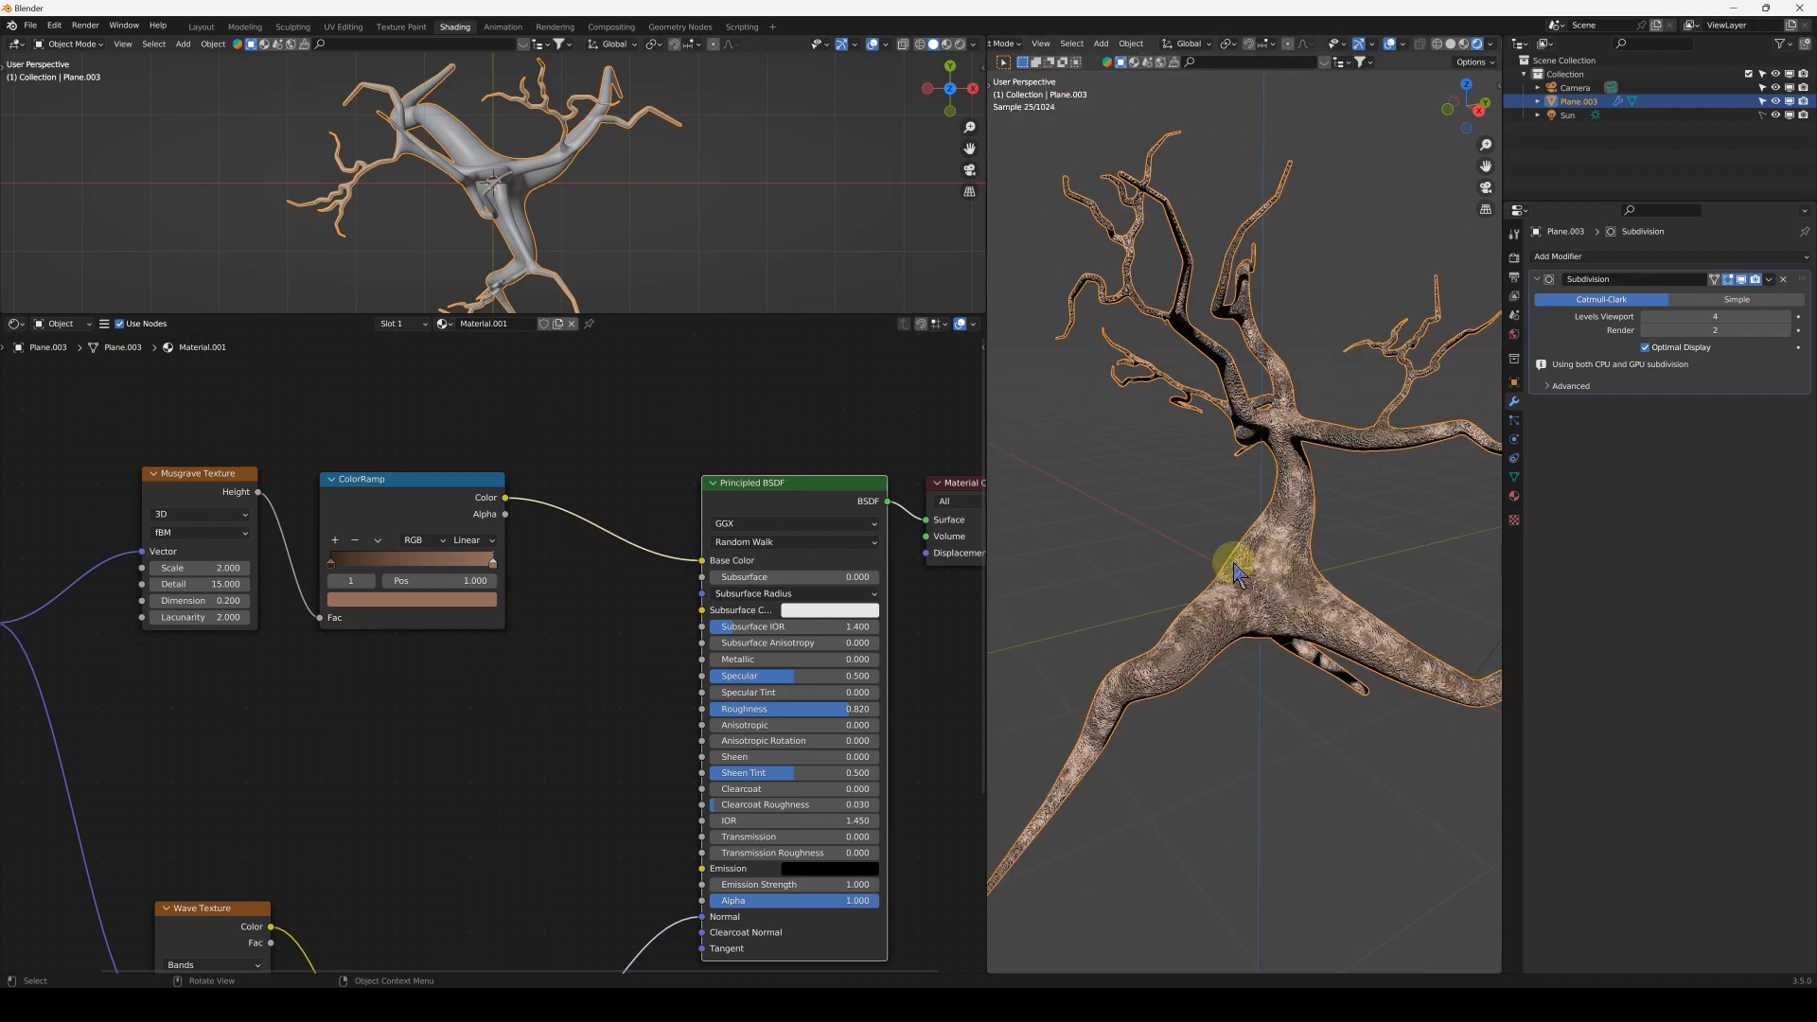
{"action": "middle_click_drag", "start_coordinate": [1142, 526], "coordinate": [1263, 586]}
{"action": "scroll", "coordinate": [1104, 502], "scroll_direction": "up", "scroll_amount": 4}
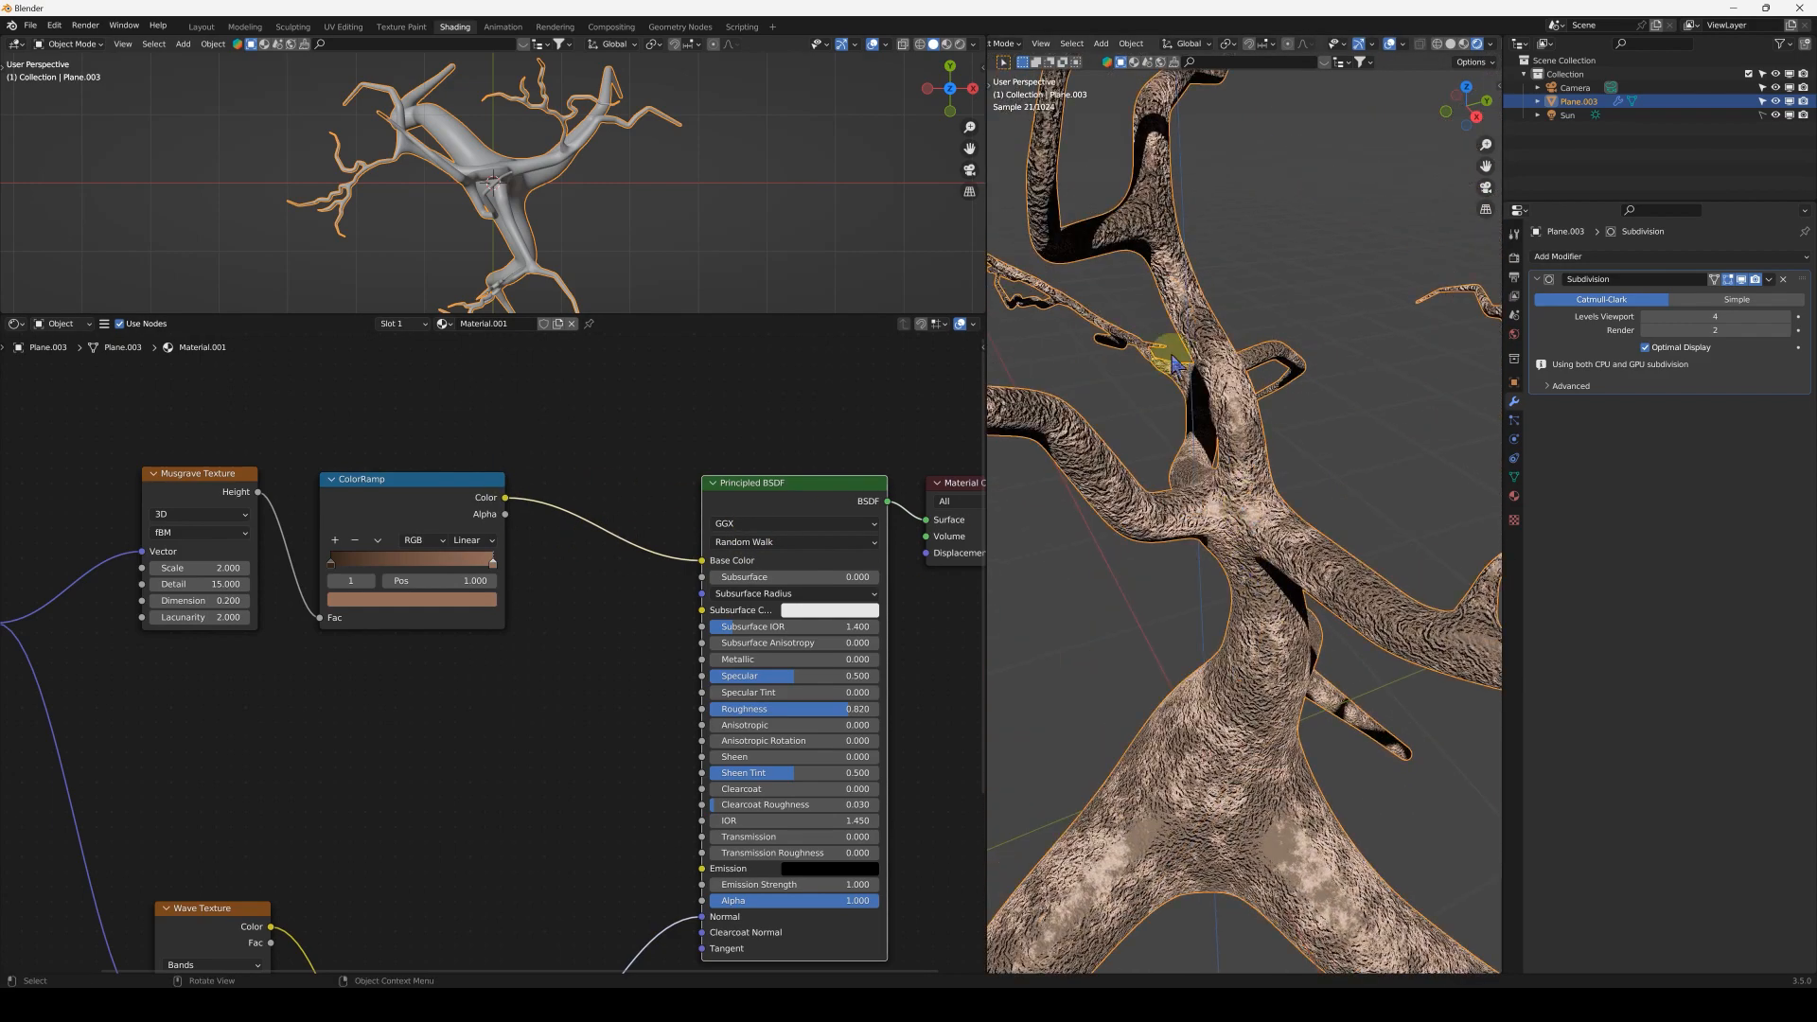
{"action": "scroll", "coordinate": [326, 496], "scroll_direction": "down", "scroll_amount": 2}
- Move the Musgrave Texture and ColorRamp nodes down and reposition the Texture Coordinate node to free space above them
{"action": "left_click_drag", "start_coordinate": [210, 473], "coordinate": [416, 563]}
{"action": "middle_click_drag", "start_coordinate": [397, 554], "coordinate": [550, 633]}
{"action": "key", "text": "g"}
{"action": "left_click", "coordinate": [446, 571]}
{"action": "left_click_drag", "start_coordinate": [272, 668], "coordinate": [195, 587]}
{"action": "middle_click_drag", "start_coordinate": [394, 489], "coordinate": [462, 531]}
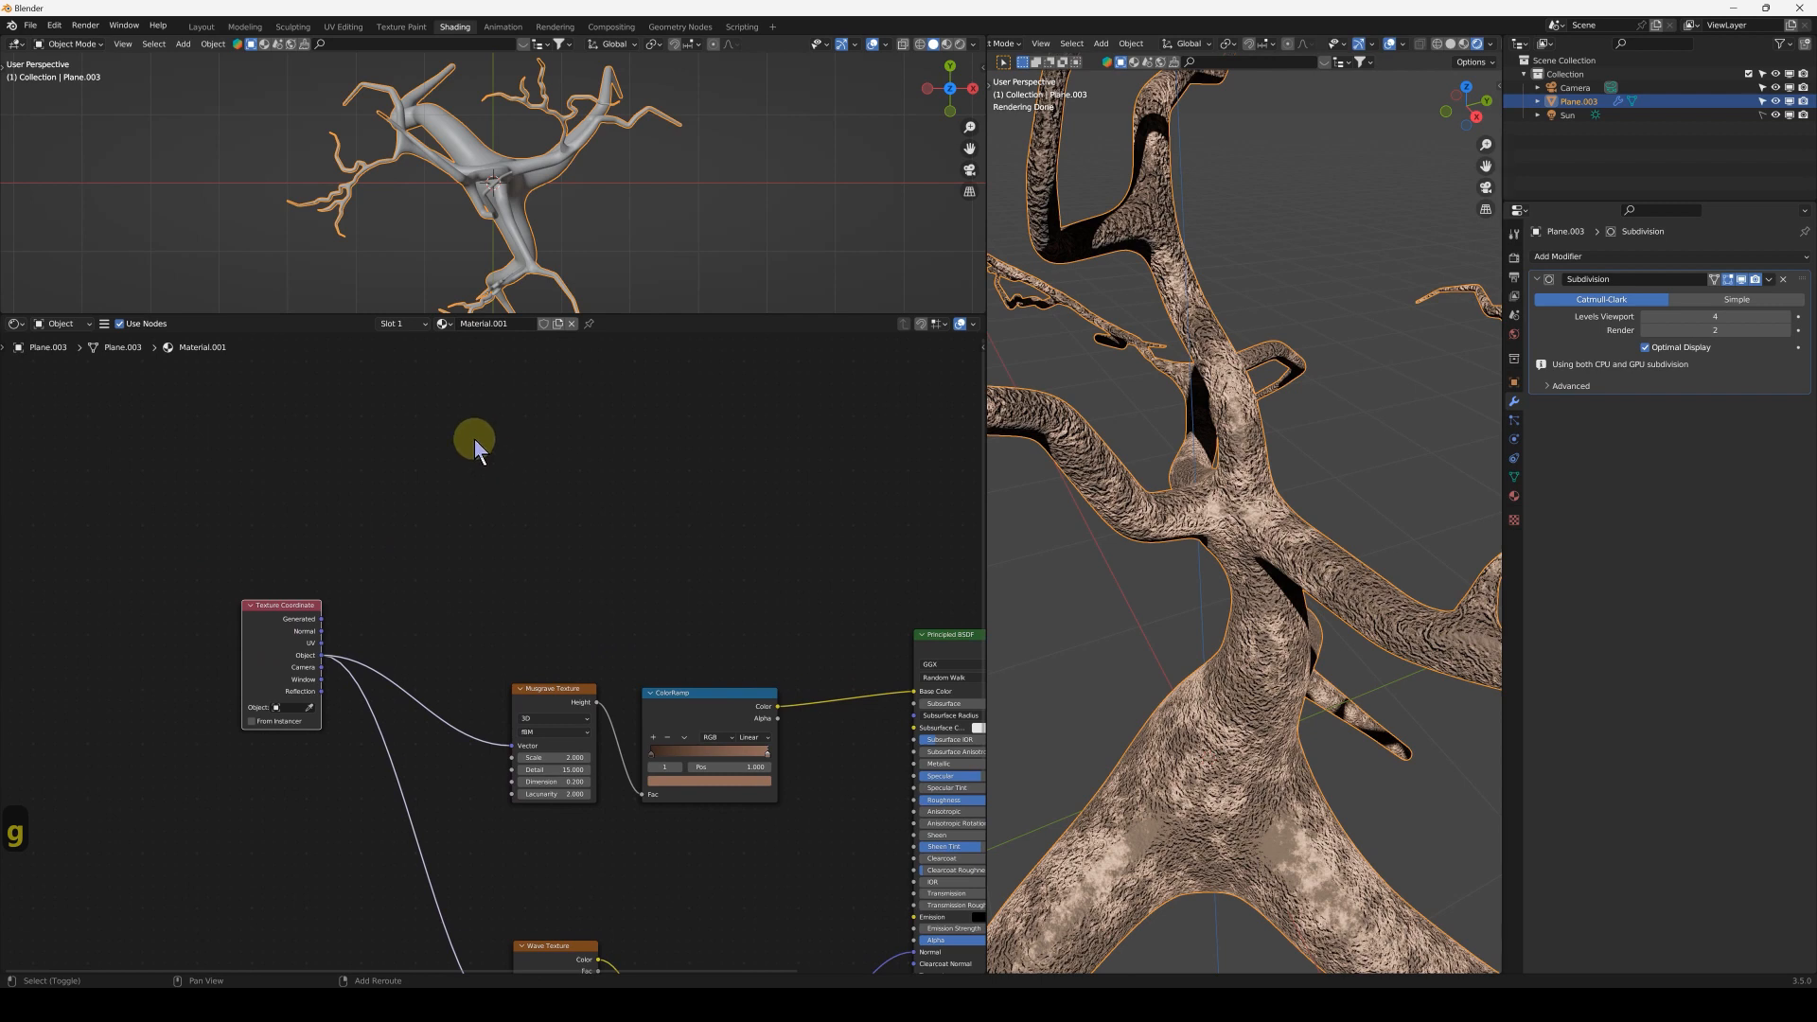
- Add a Separate XYZ node and connect the Texture Coordinate's Normal output to its Vector input
{"action": "key", "text": "shift+a"}
{"action": "mouse_move", "coordinate": [491, 439]}
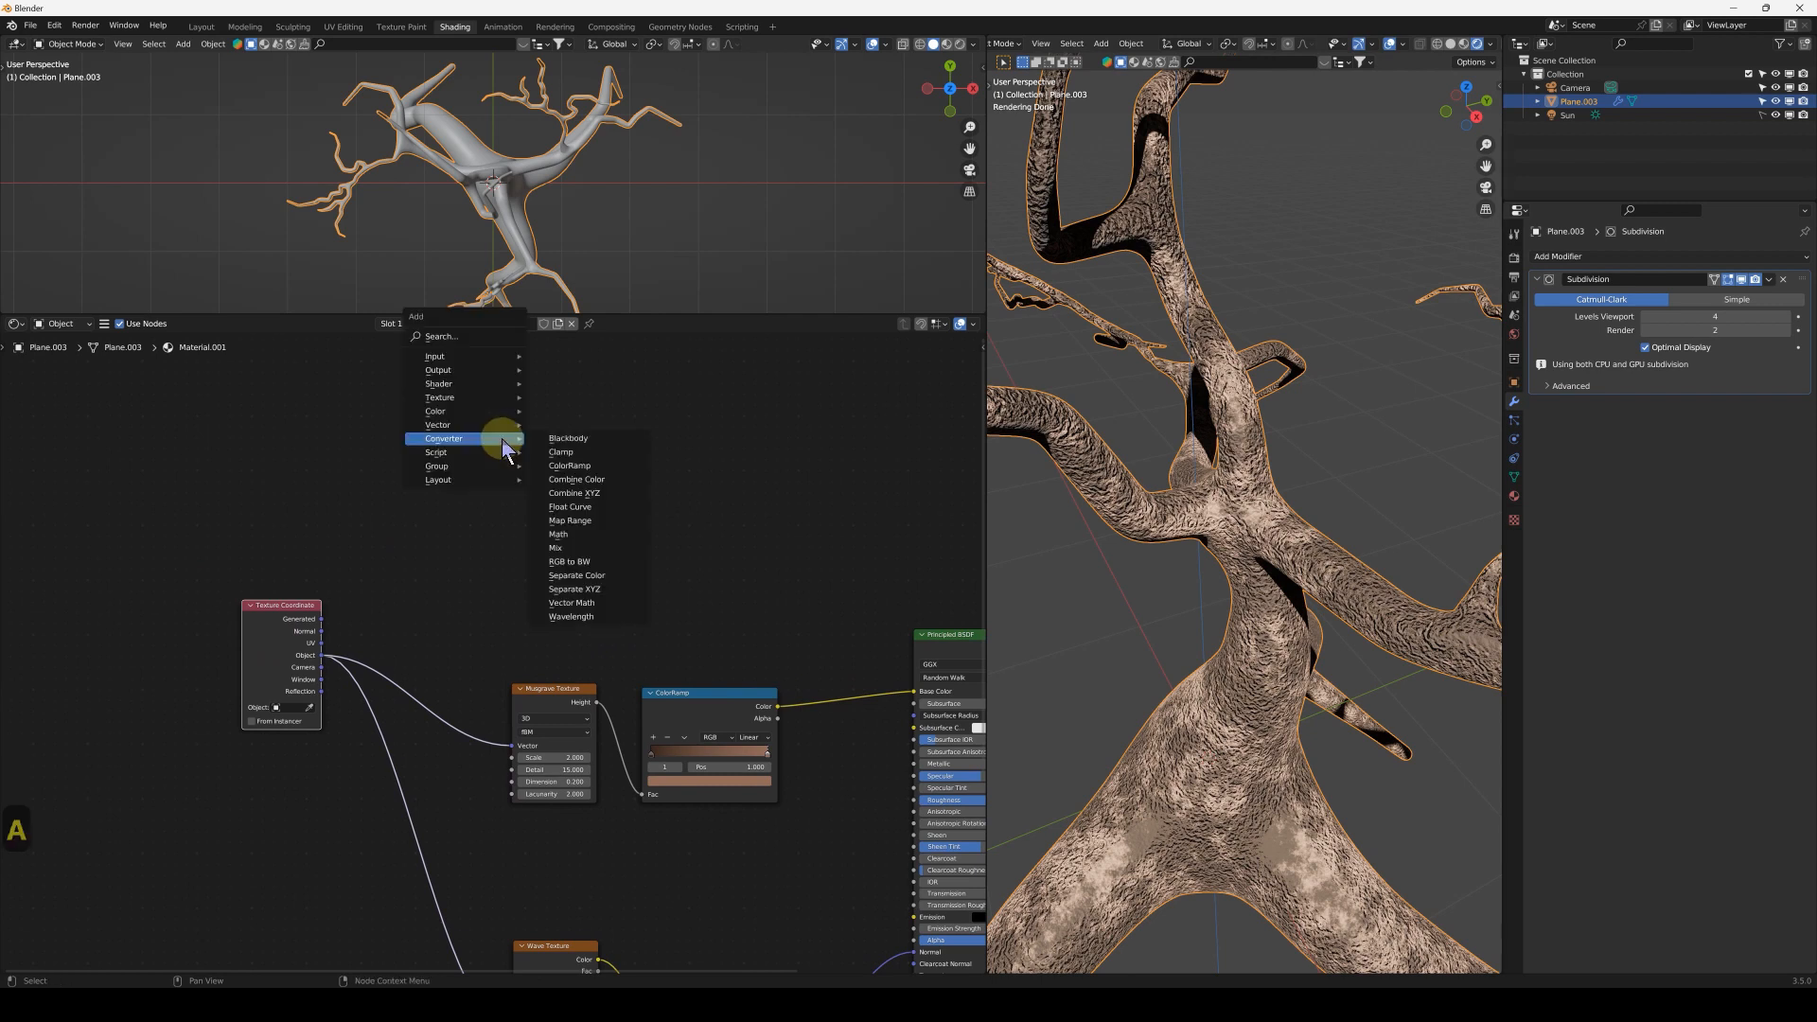
{"action": "left_click", "coordinate": [598, 589]}
{"action": "left_click", "coordinate": [435, 482]}
{"action": "scroll", "coordinate": [296, 637], "scroll_direction": "up", "scroll_amount": 2}
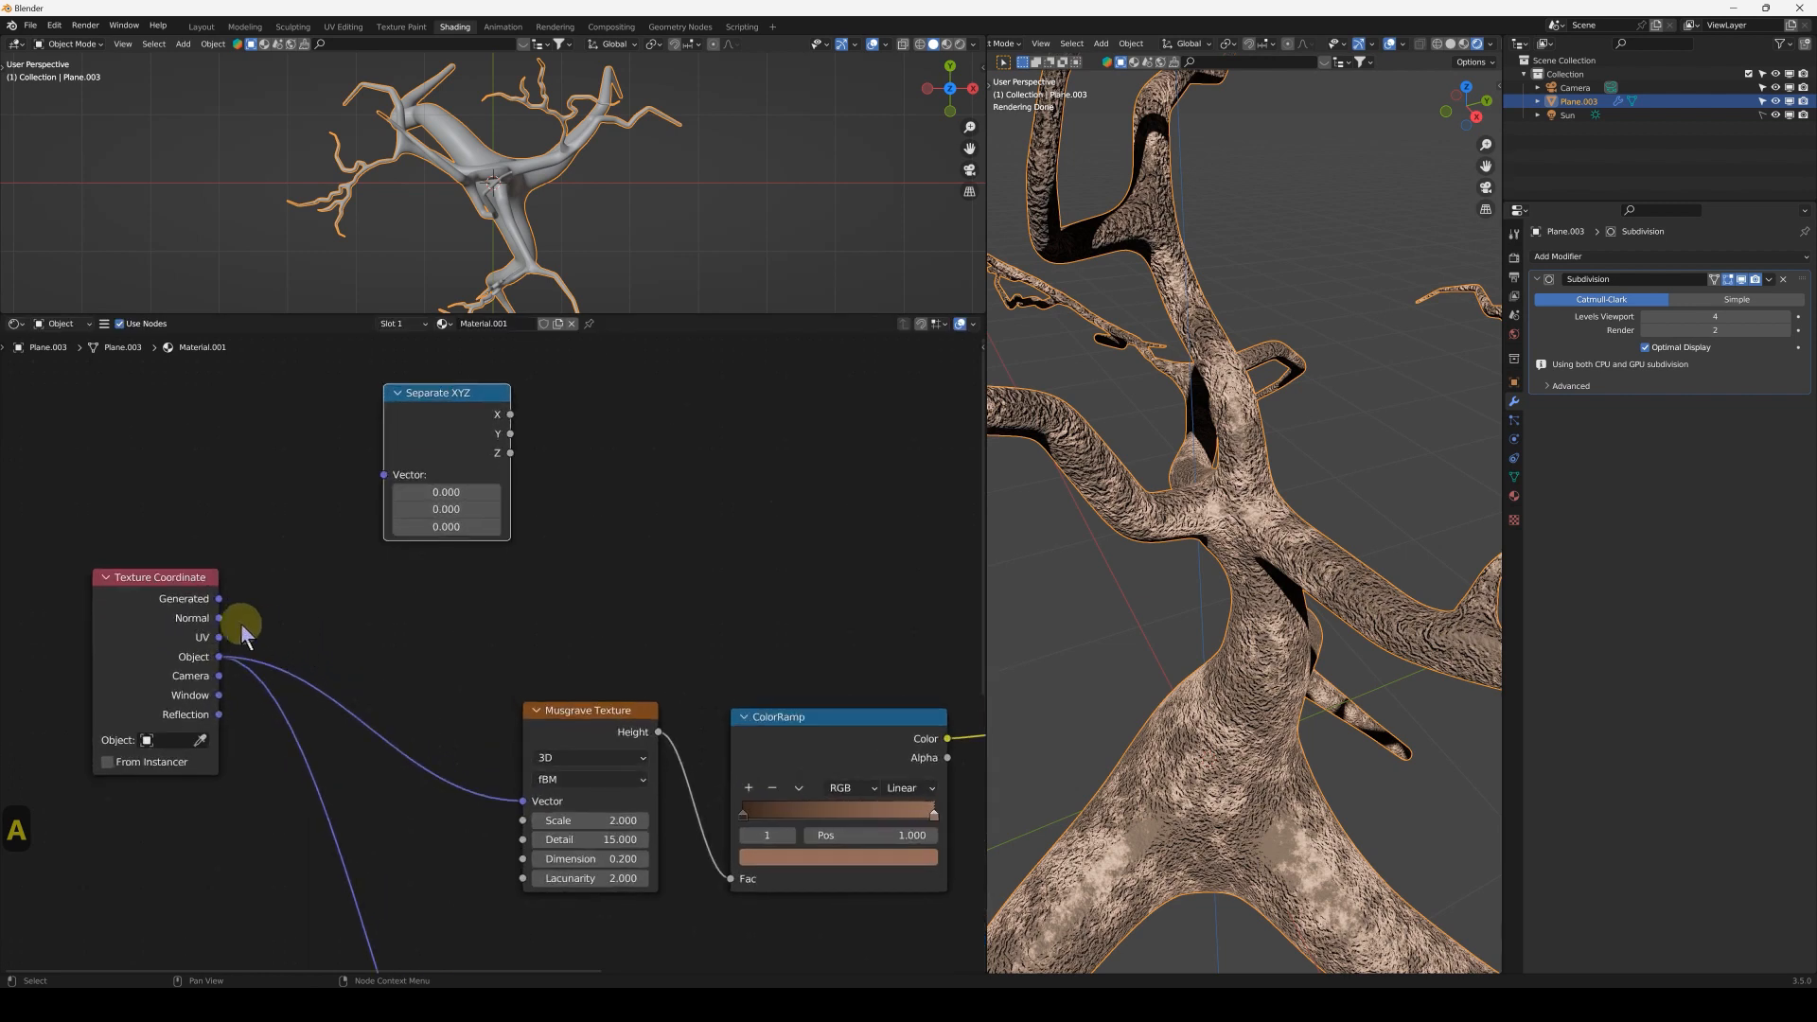
{"action": "left_click_drag", "start_coordinate": [219, 618], "coordinate": [333, 545]}
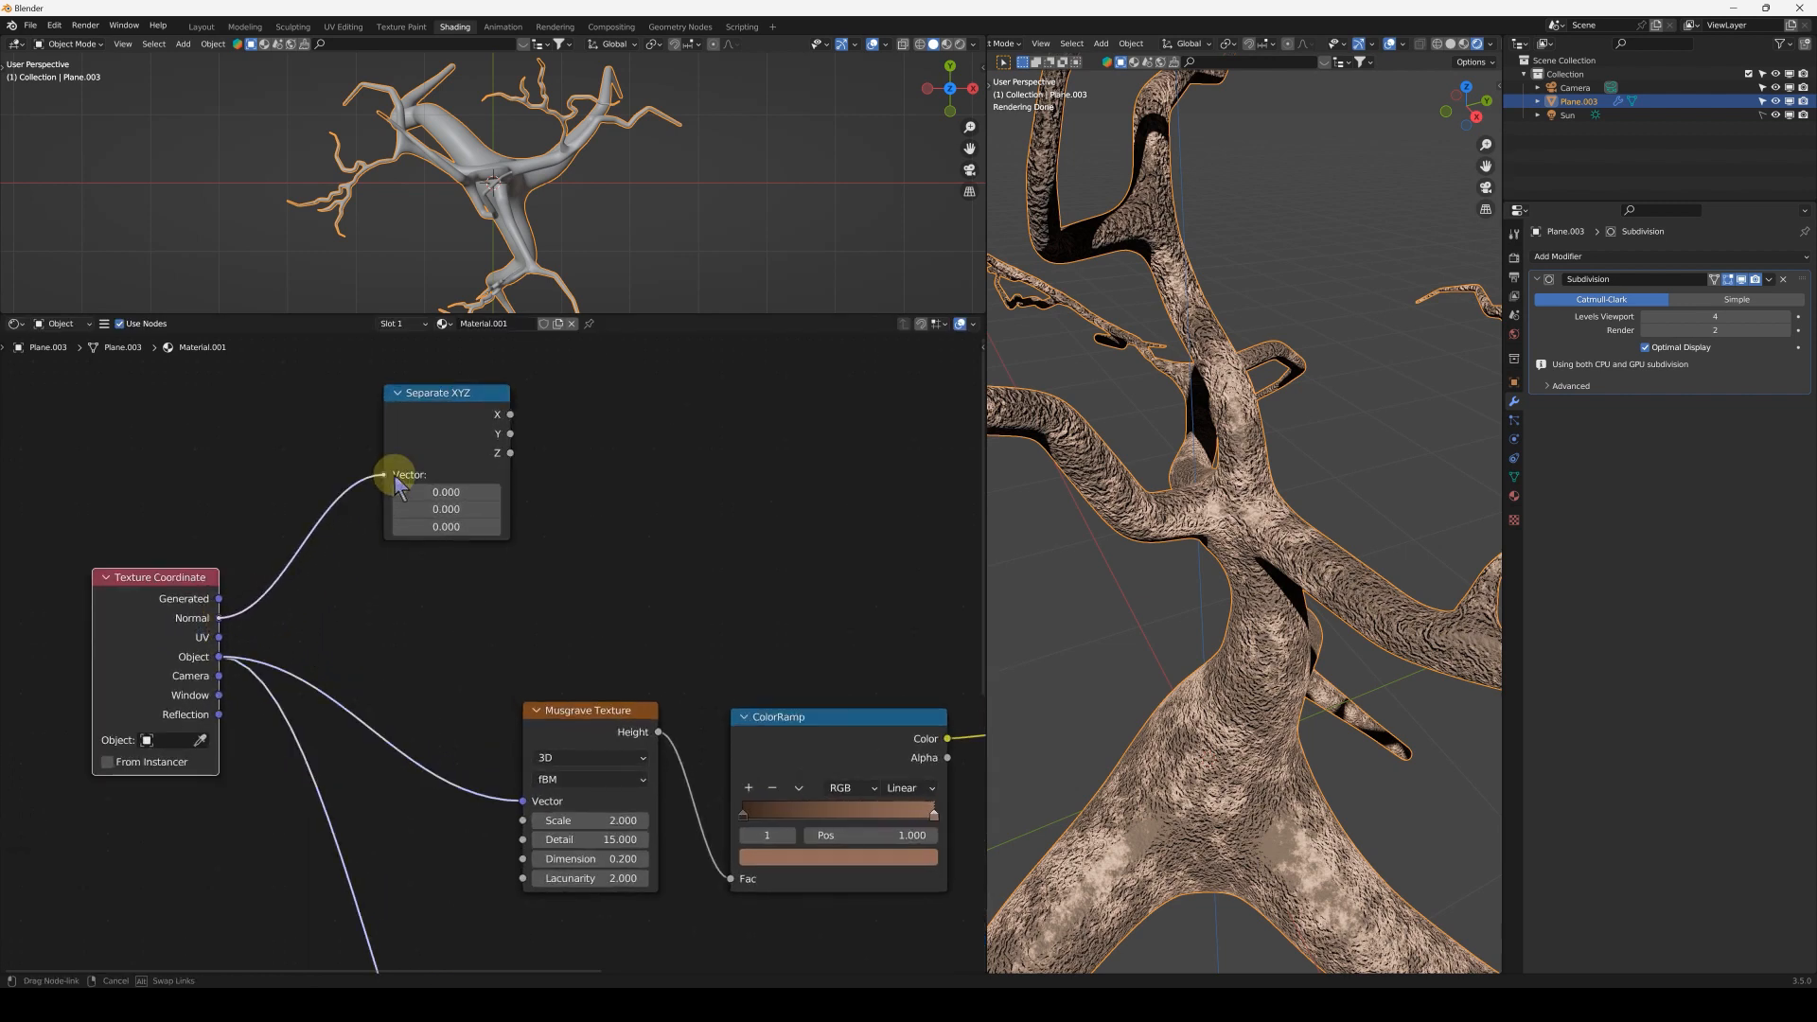
{"action": "left_click_drag", "start_coordinate": [398, 484], "coordinate": [394, 479]}
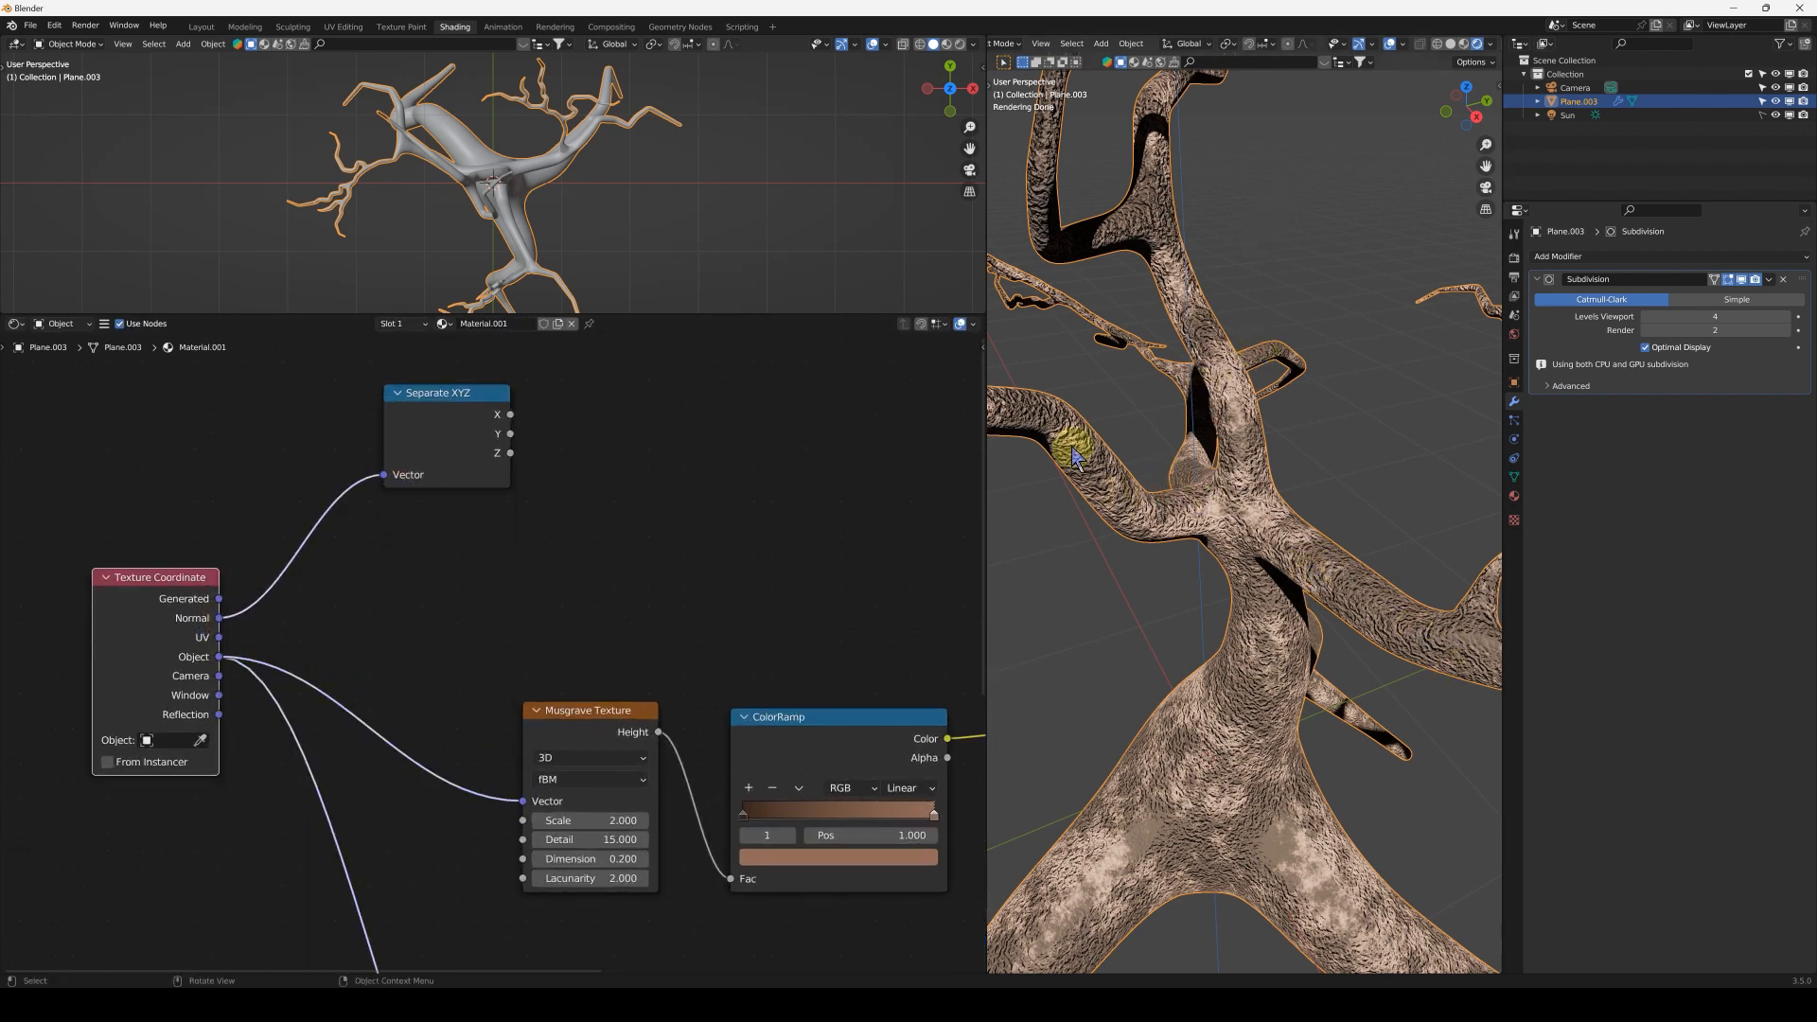
- Add a second ColorRamp node beside Separate XYZ and connect the Z output to its Fac
{"action": "middle_click_drag", "start_coordinate": [629, 507], "coordinate": [577, 566]}
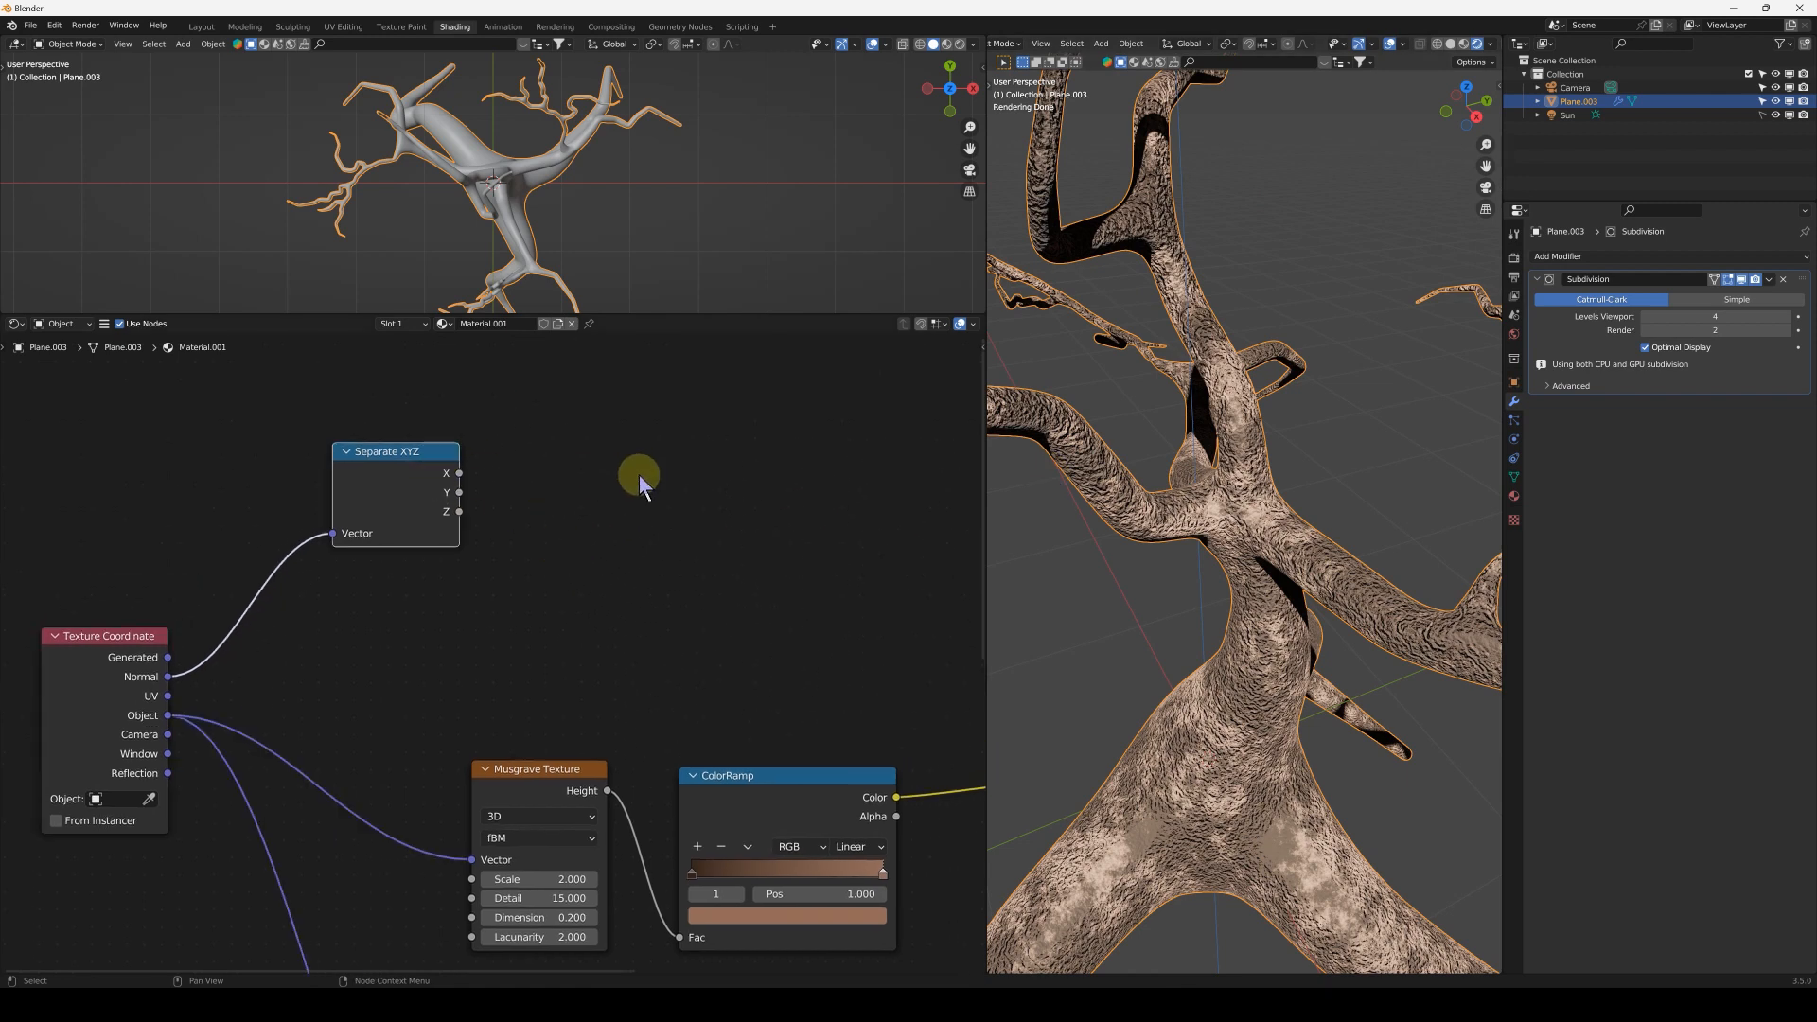
{"action": "key", "text": "shift+a"}
{"action": "mouse_move", "coordinate": [633, 502]}
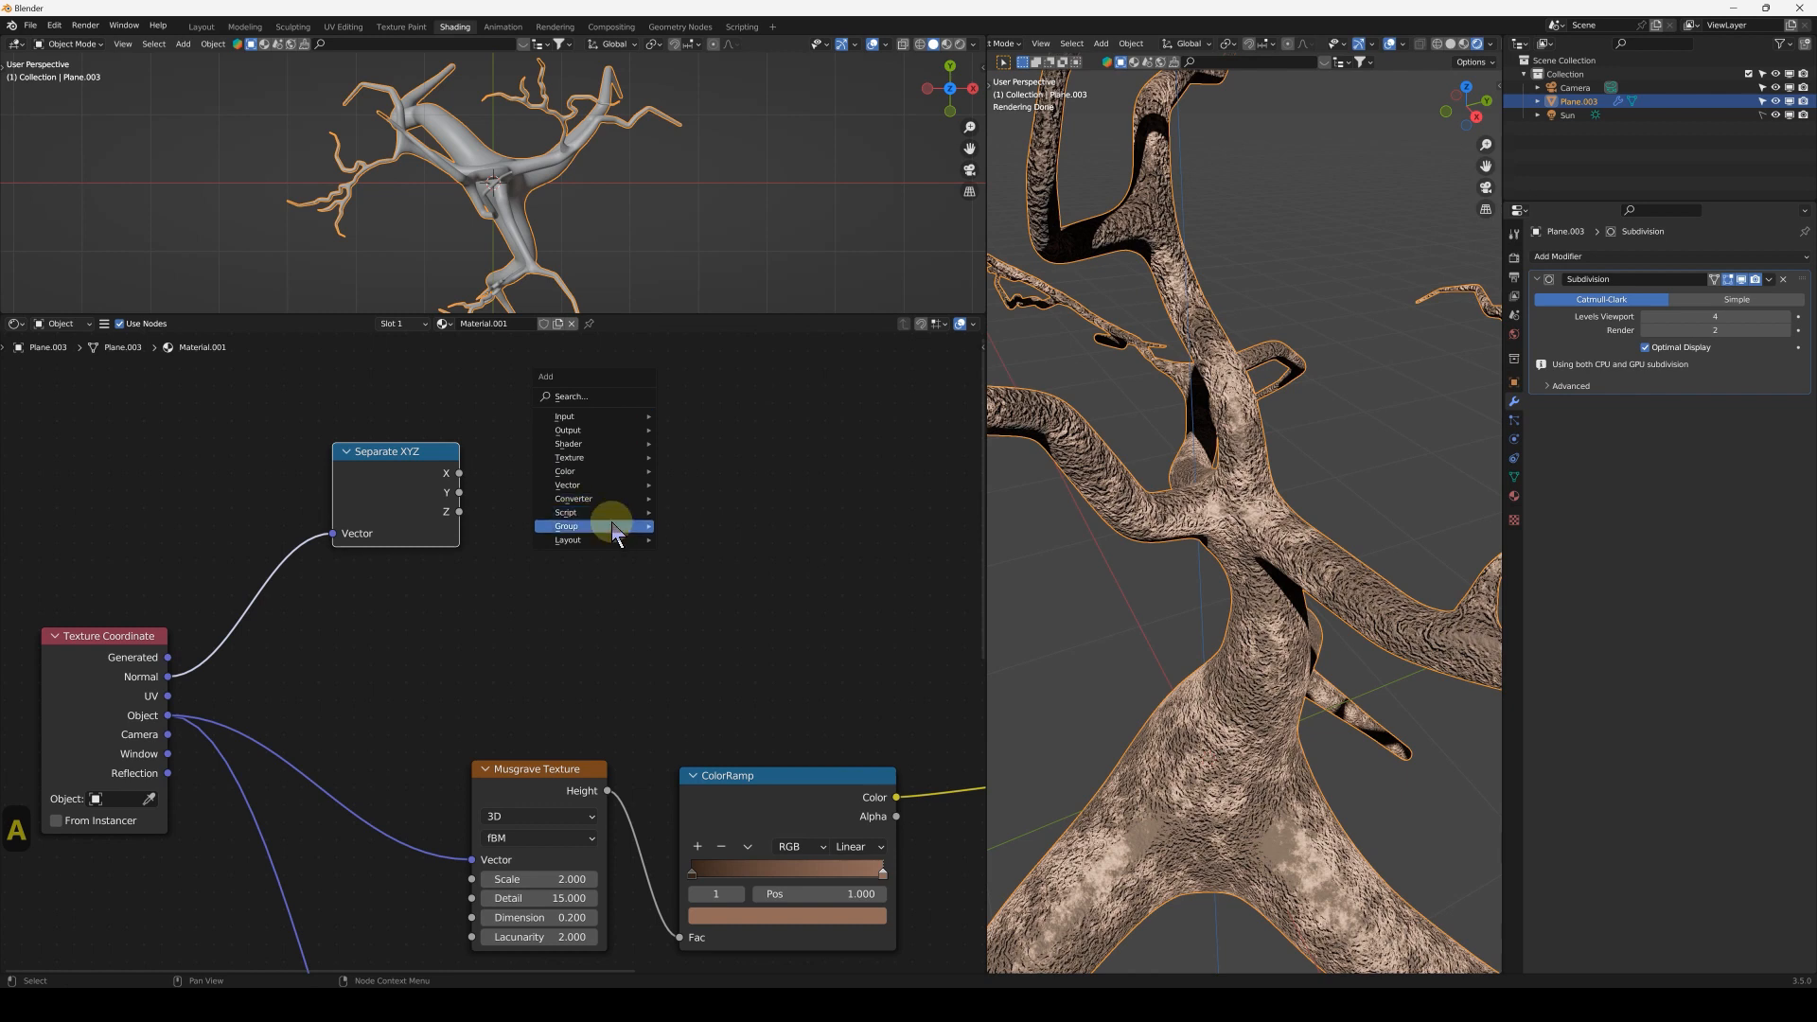
{"action": "left_click", "coordinate": [701, 526]}
{"action": "left_click", "coordinate": [556, 405]}
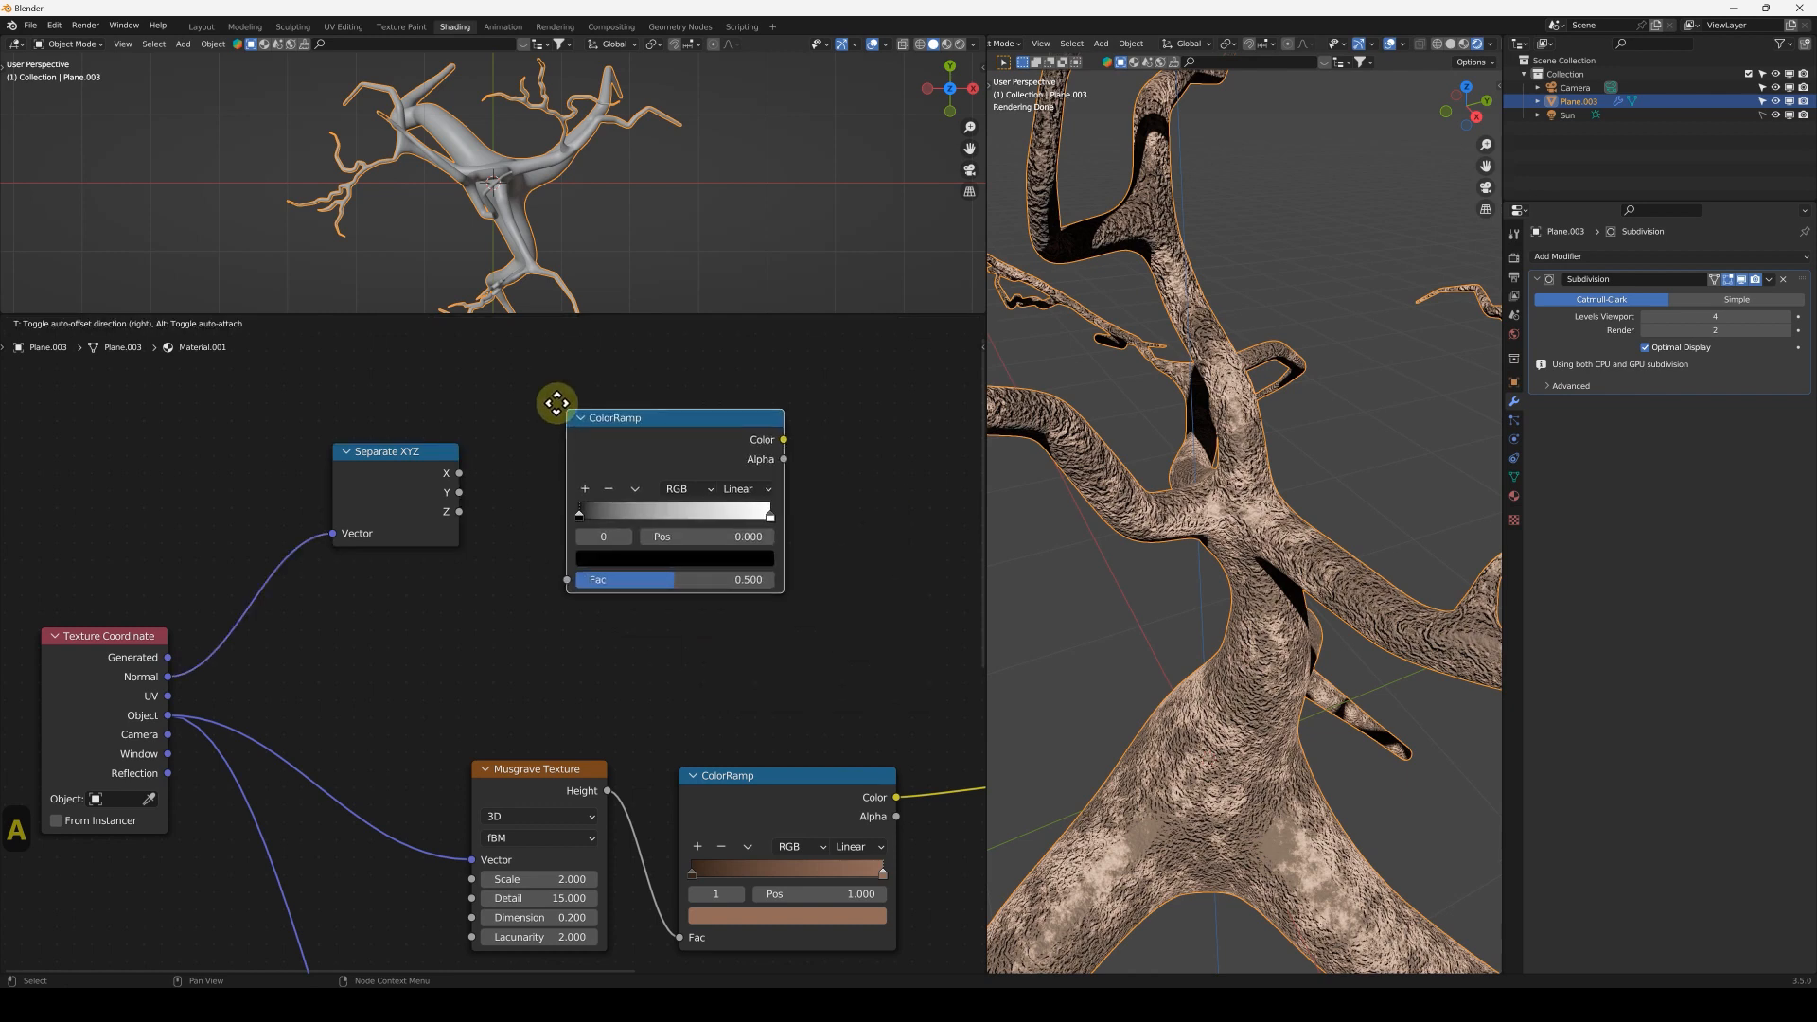
{"action": "left_click_drag", "start_coordinate": [461, 514], "coordinate": [568, 574]}
- Preview the new ColorRamp on the tree and move its black stop to about 0.689
{"action": "middle_click_drag", "start_coordinate": [735, 485], "coordinate": [714, 510]}
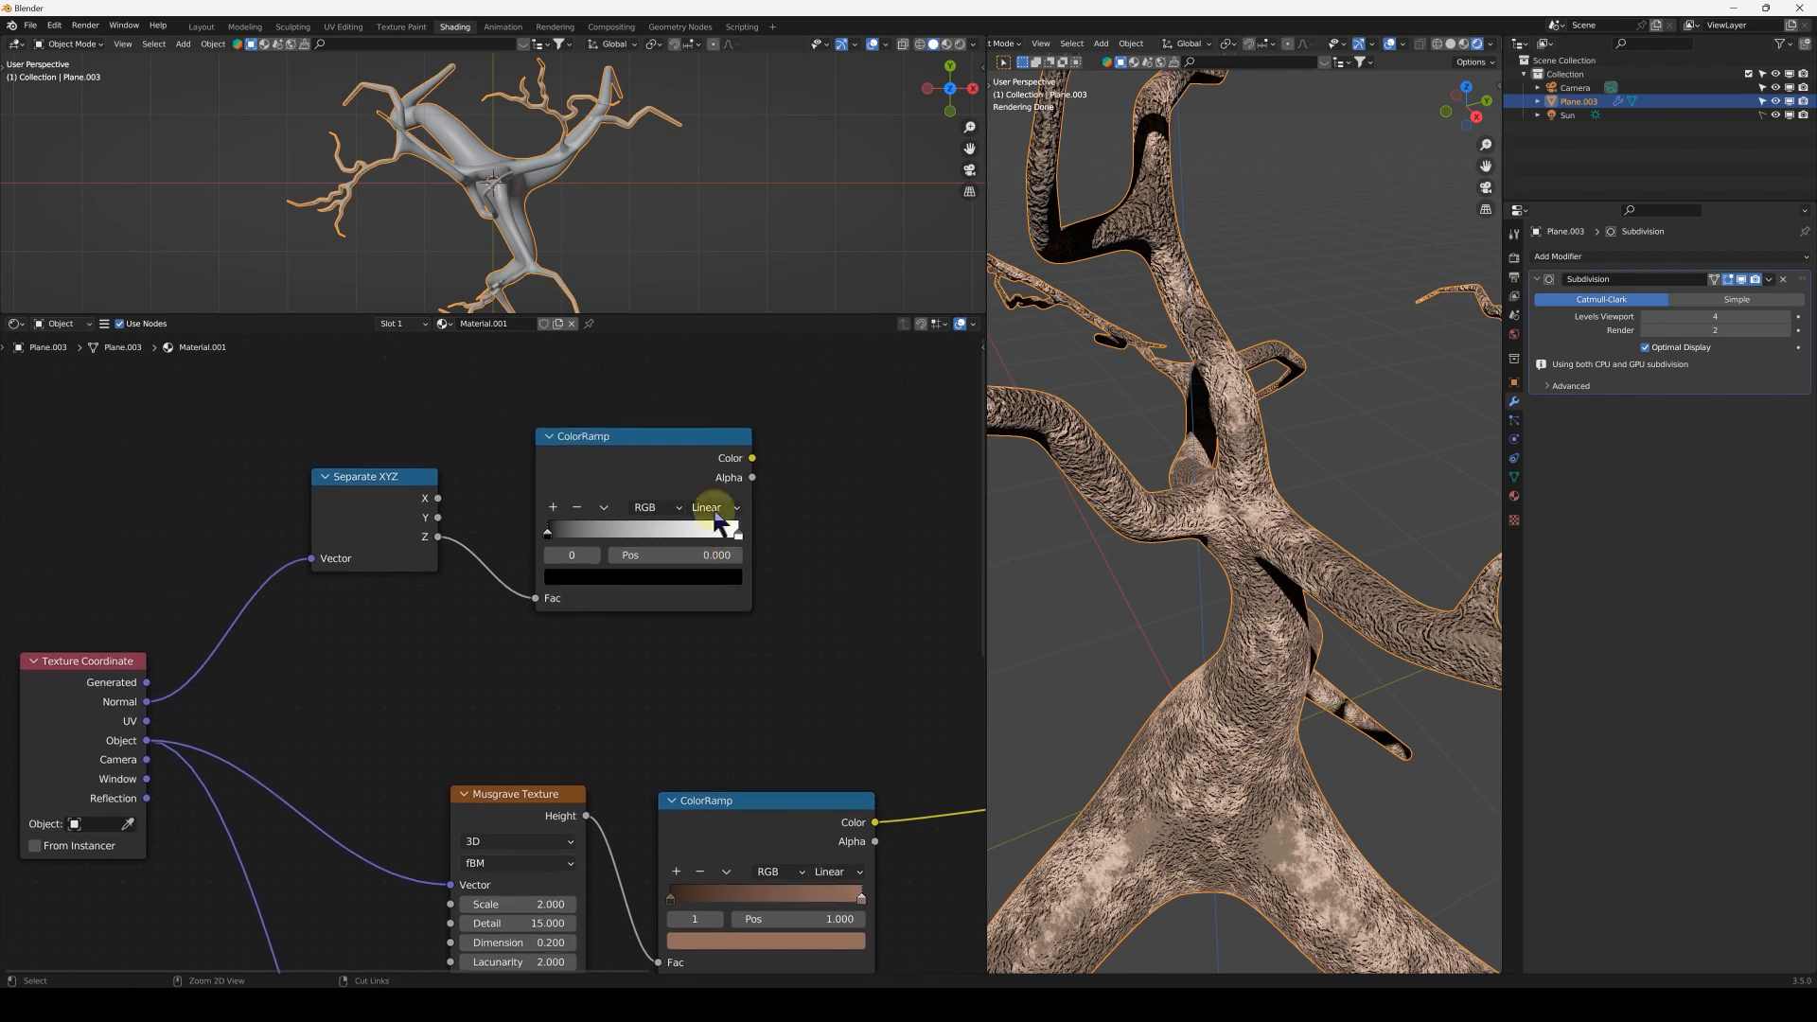
{"action": "left_click", "coordinate": [709, 464], "text": "ctrl+shift"}
{"action": "mouse_move", "coordinate": [1244, 582]}
{"action": "middle_mouse_down"}
{"action": "mouse_move", "coordinate": [1184, 621]}
{"action": "mouse_move", "coordinate": [1249, 576]}
{"action": "mouse_move", "coordinate": [1350, 555]}
{"action": "mouse_move", "coordinate": [995, 530]}
{"action": "mouse_move", "coordinate": [1063, 519]}
{"action": "mouse_move", "coordinate": [1063, 555]}
{"action": "mouse_move", "coordinate": [769, 562]}
{"action": "mouse_move", "coordinate": [1276, 566]}
{"action": "mouse_move", "coordinate": [1219, 587]}
{"action": "middle_mouse_up"}
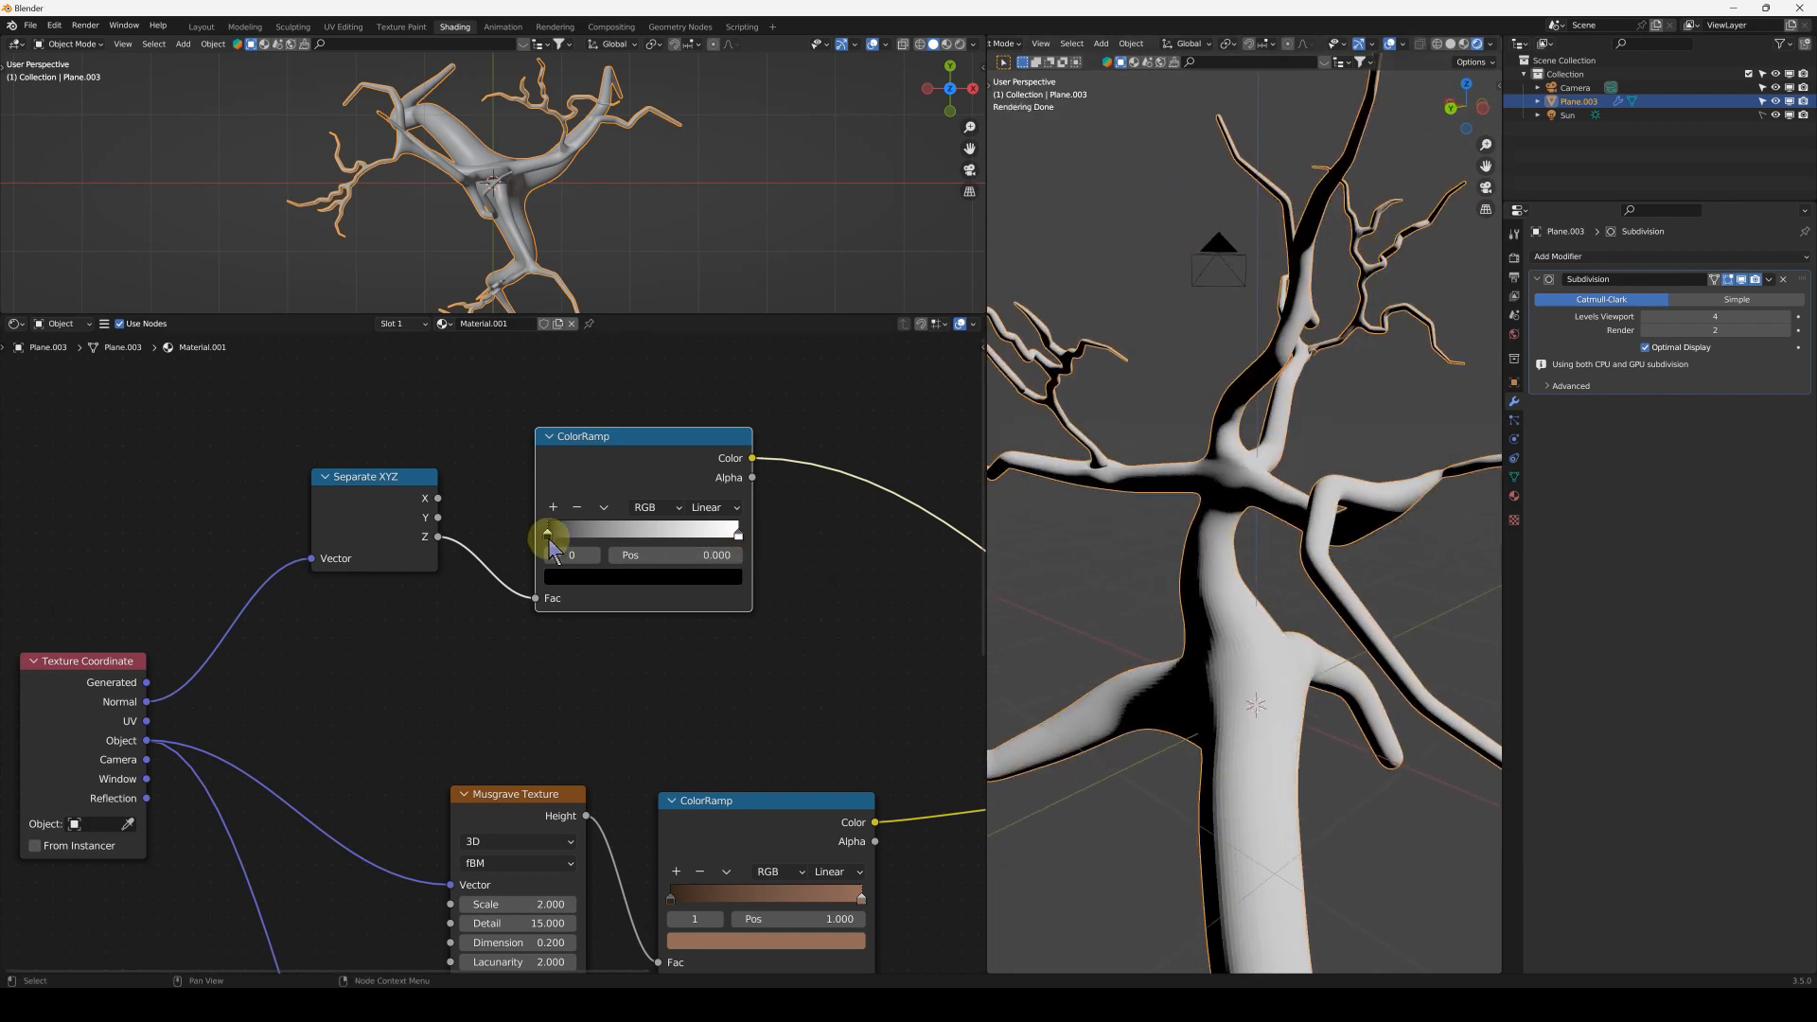
{"action": "left_click_drag", "start_coordinate": [579, 541], "coordinate": [717, 530]}
{"action": "middle_click_drag", "start_coordinate": [1135, 530], "coordinate": [1116, 564]}
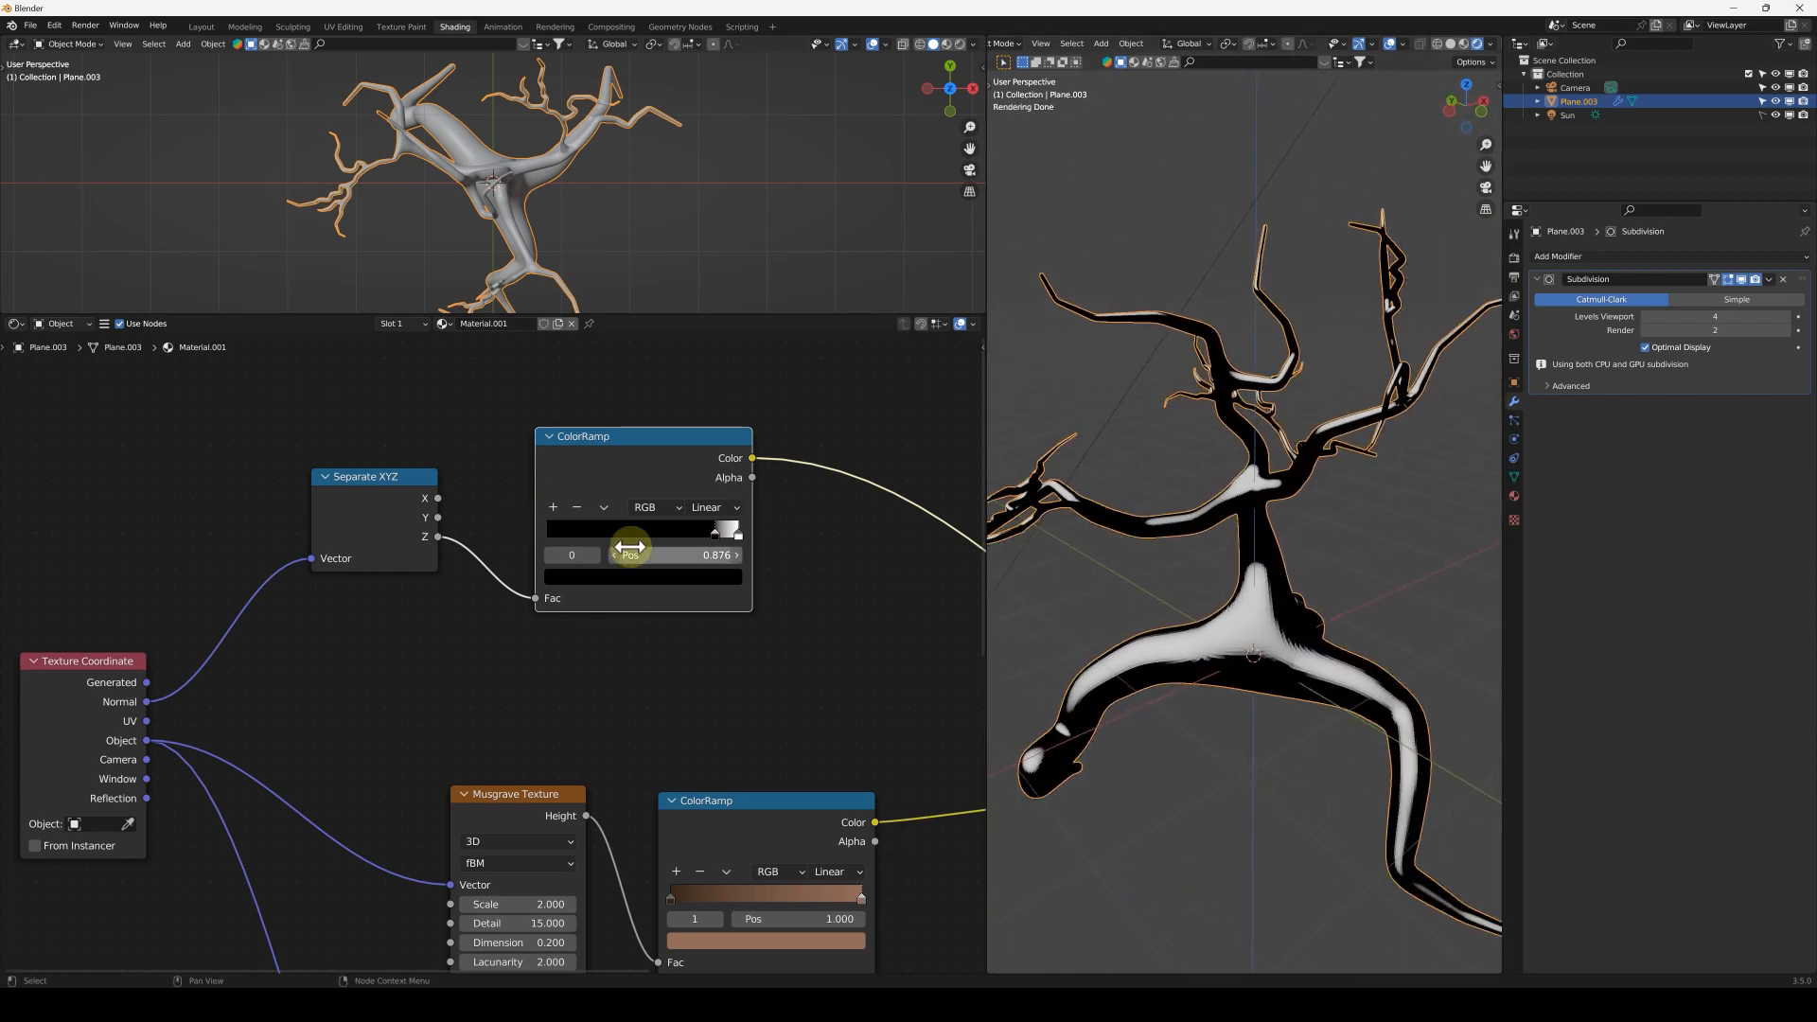
{"action": "left_click_drag", "start_coordinate": [712, 537], "coordinate": [679, 532]}
- Try Separate XYZ's Y output as the ColorRamp's Fac, then connect the X output and check the mask
{"action": "left_click_drag", "start_coordinate": [439, 519], "coordinate": [538, 600]}
{"action": "middle_click_drag", "start_coordinate": [1317, 598], "coordinate": [1121, 572]}
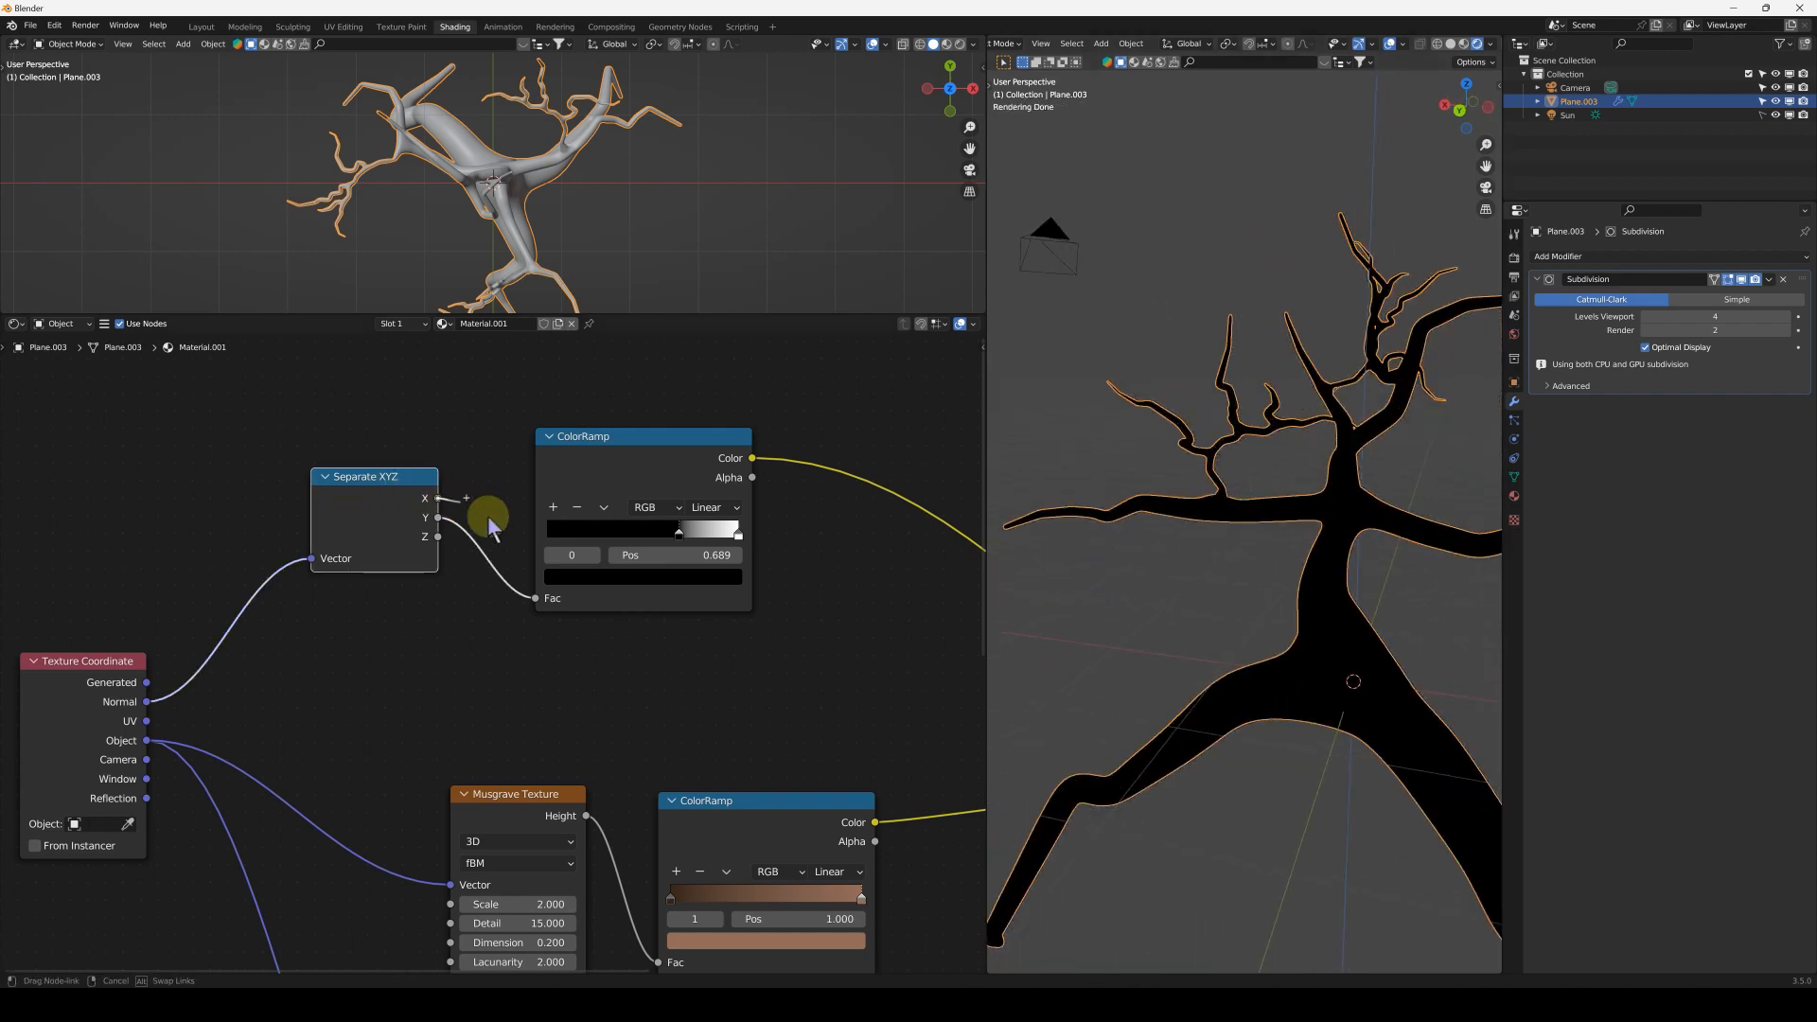
{"action": "left_click_drag", "start_coordinate": [536, 589], "coordinate": [537, 597]}
{"action": "middle_click_drag", "start_coordinate": [1299, 575], "coordinate": [1082, 527]}
- Move the Texture Coordinate node farther from the Separate XYZ node to make room between them
{"action": "middle_click_drag", "start_coordinate": [272, 525], "coordinate": [564, 495]}
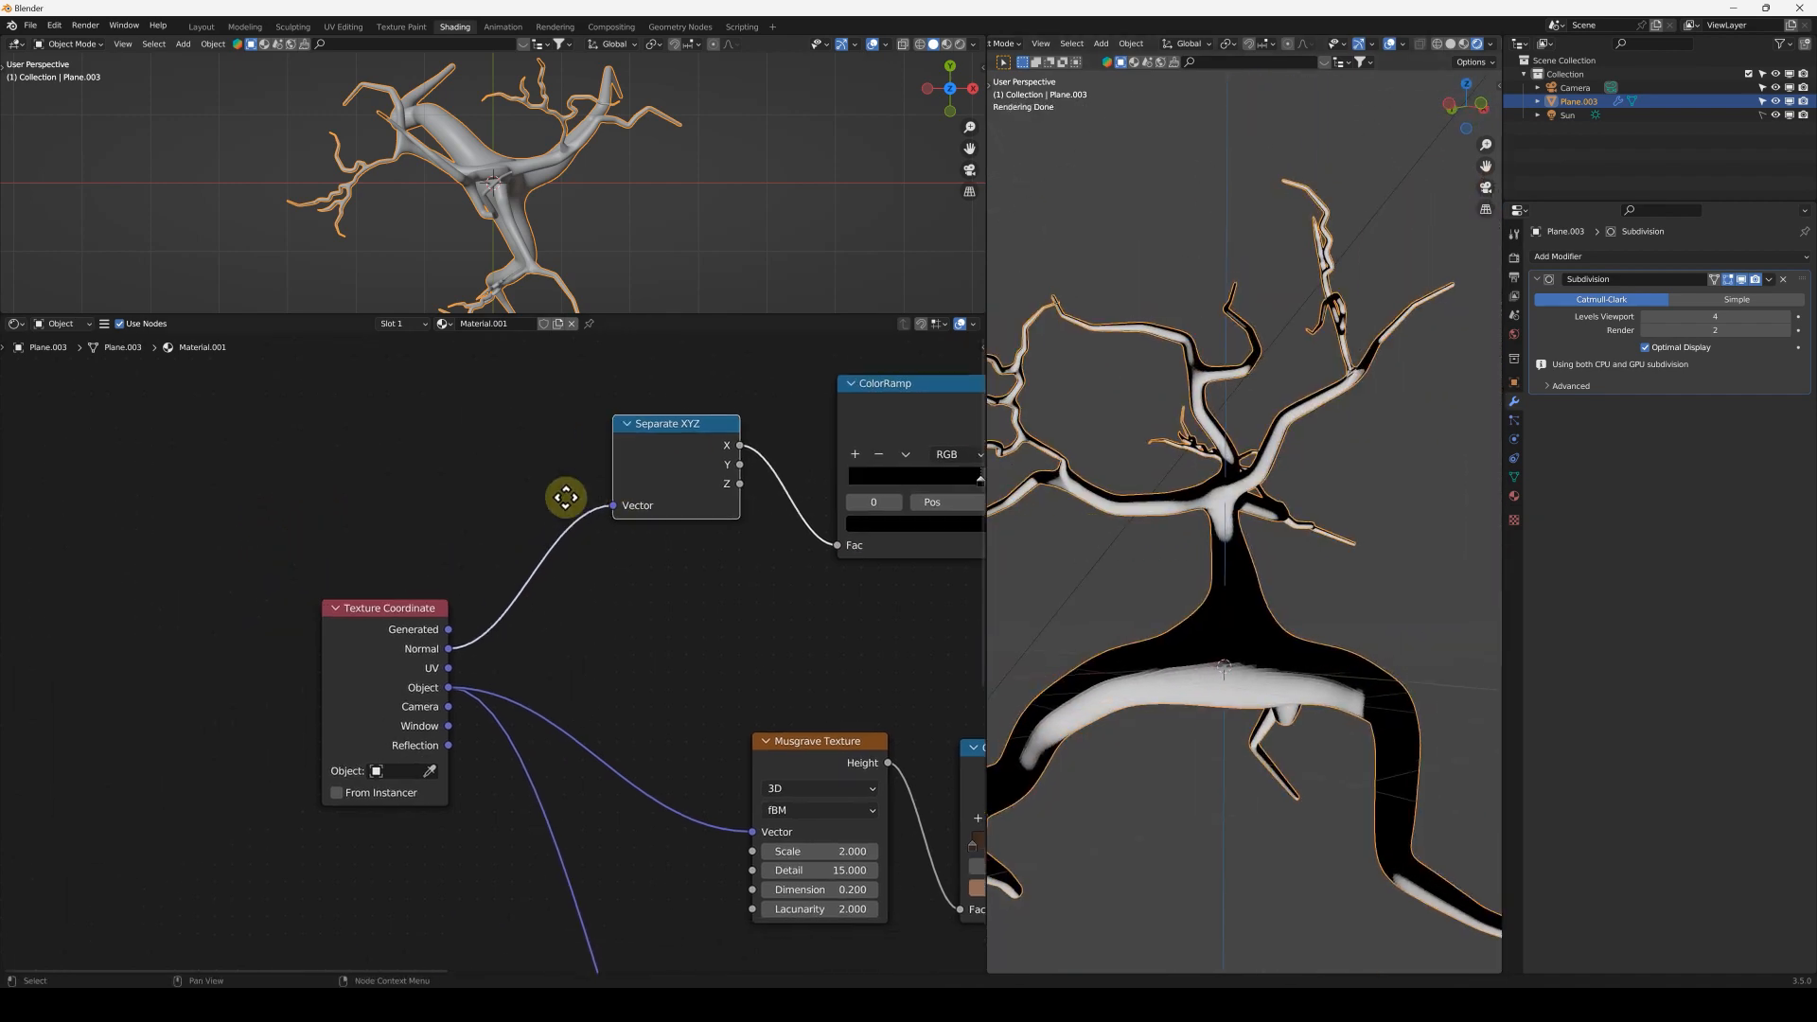
{"action": "left_click_drag", "start_coordinate": [406, 636], "coordinate": [179, 572]}
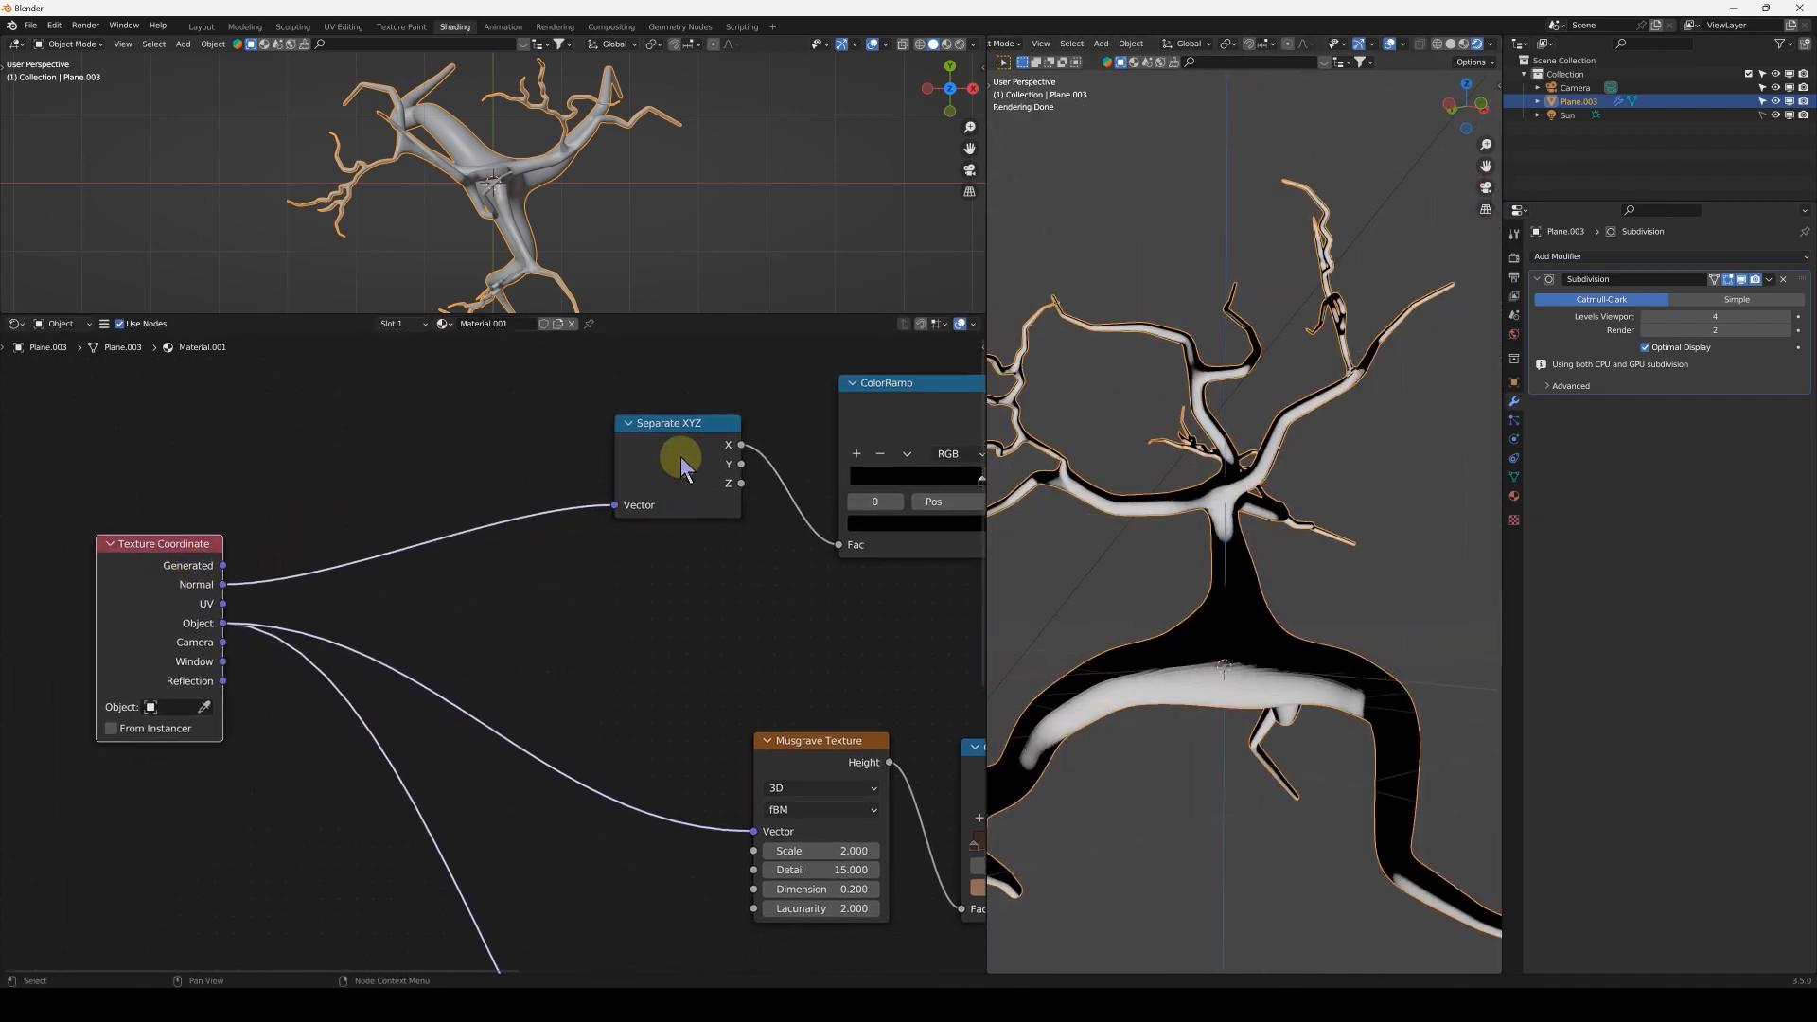
{"action": "left_click_drag", "start_coordinate": [678, 454], "coordinate": [667, 475]}
{"action": "middle_click_drag", "start_coordinate": [610, 511], "coordinate": [776, 490]}
{"action": "scroll", "coordinate": [622, 502], "scroll_direction": "up", "scroll_amount": 4}
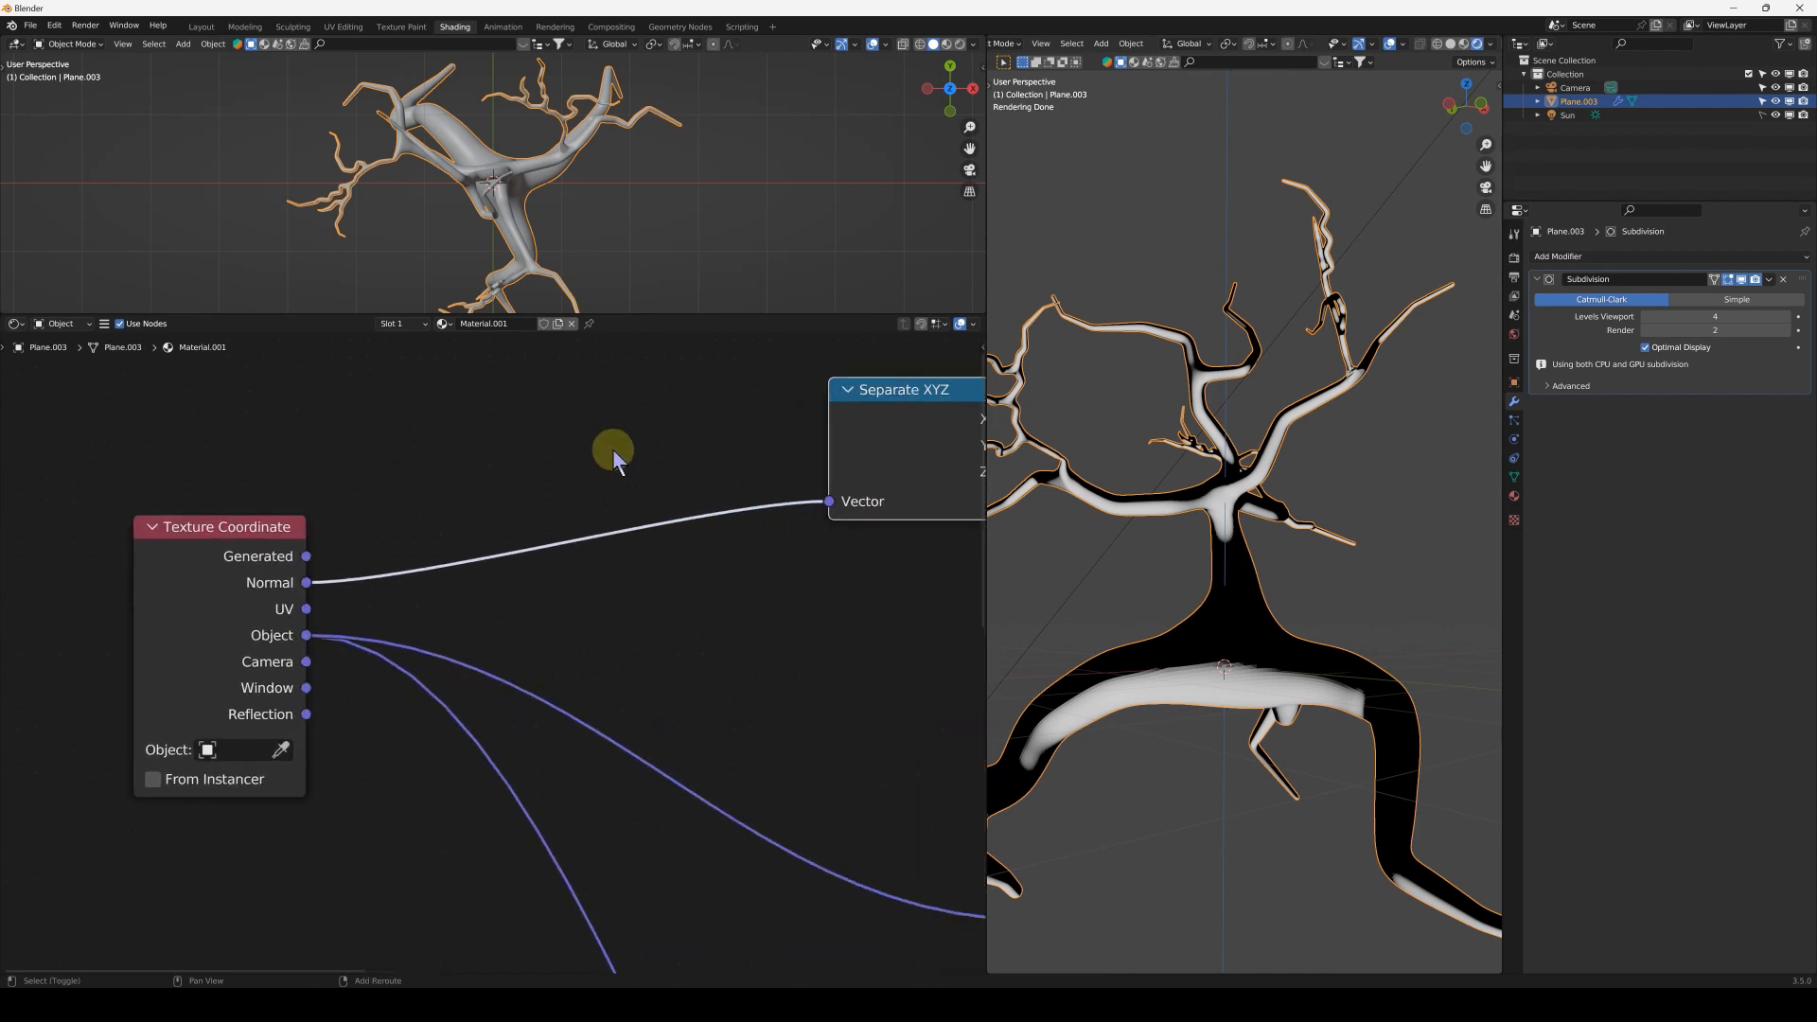
- Insert a Mapping node on the link between the Texture Coordinate's Normal output and Separate XYZ
{"action": "key", "text": "shift+a"}
{"action": "mouse_move", "coordinate": [610, 451]}
{"action": "mouse_move", "coordinate": [603, 444]}
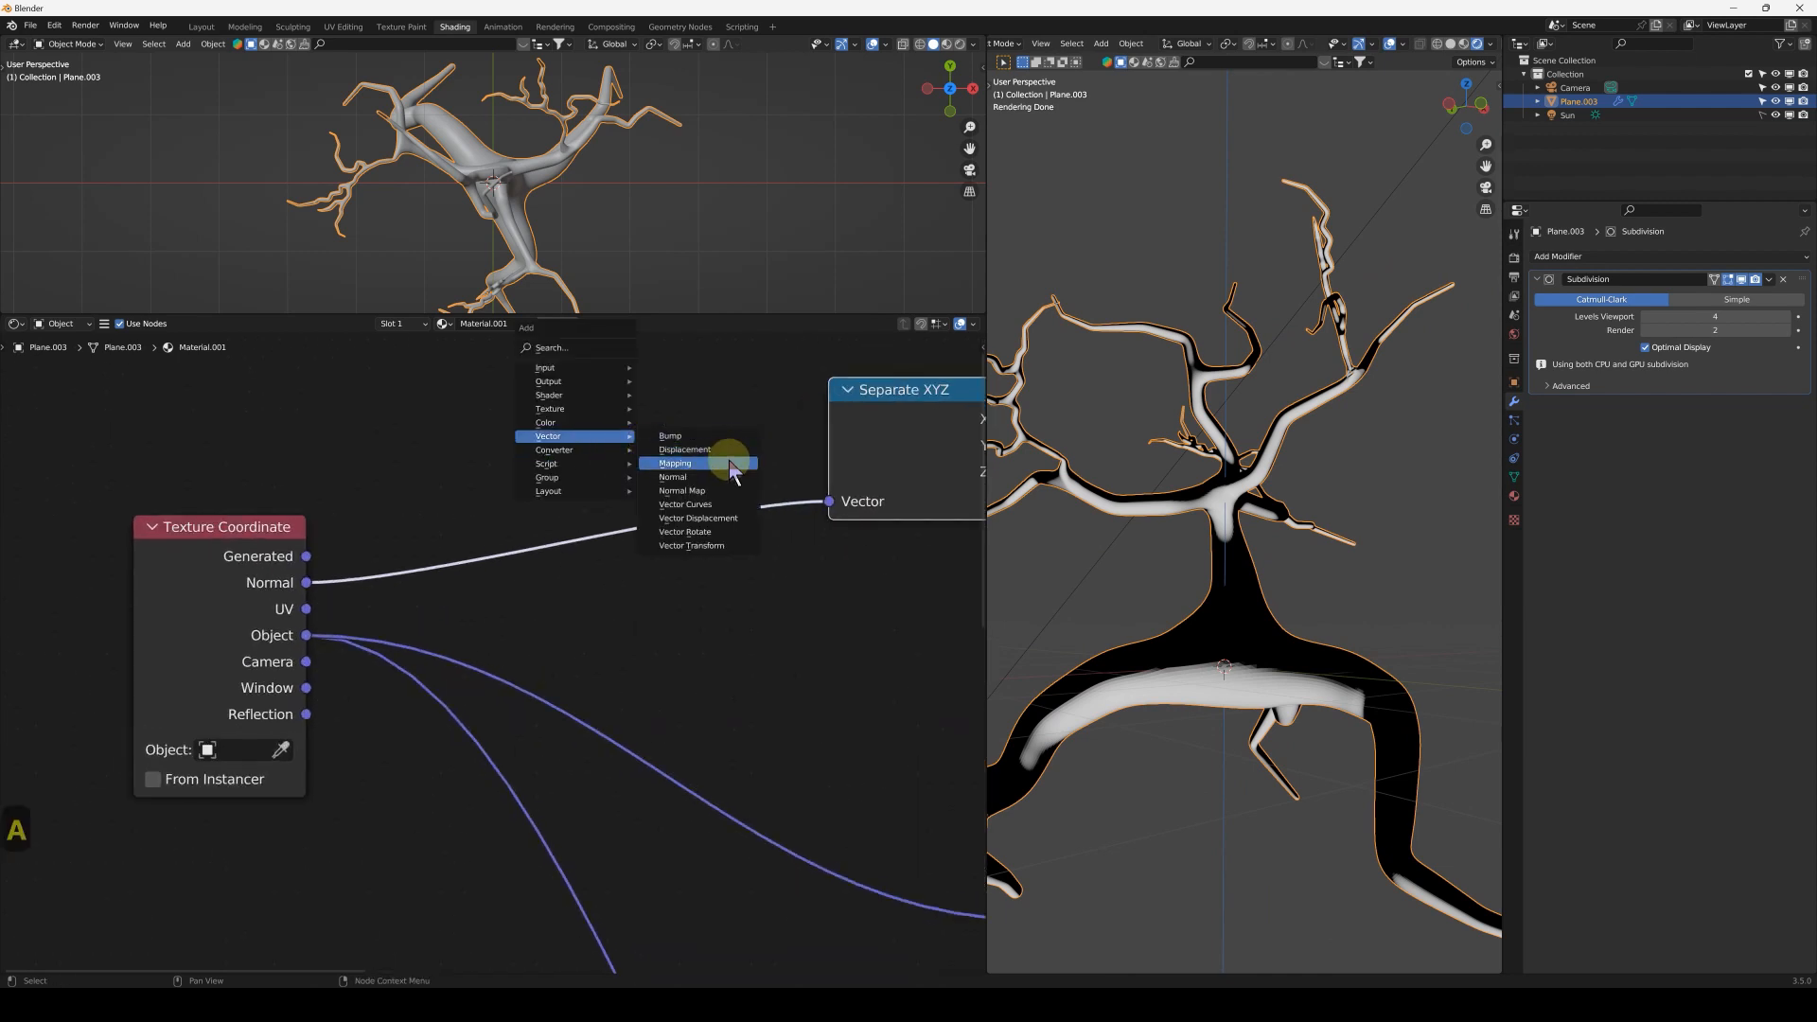
{"action": "left_click", "coordinate": [729, 454]}
{"action": "left_click", "coordinate": [536, 378]}
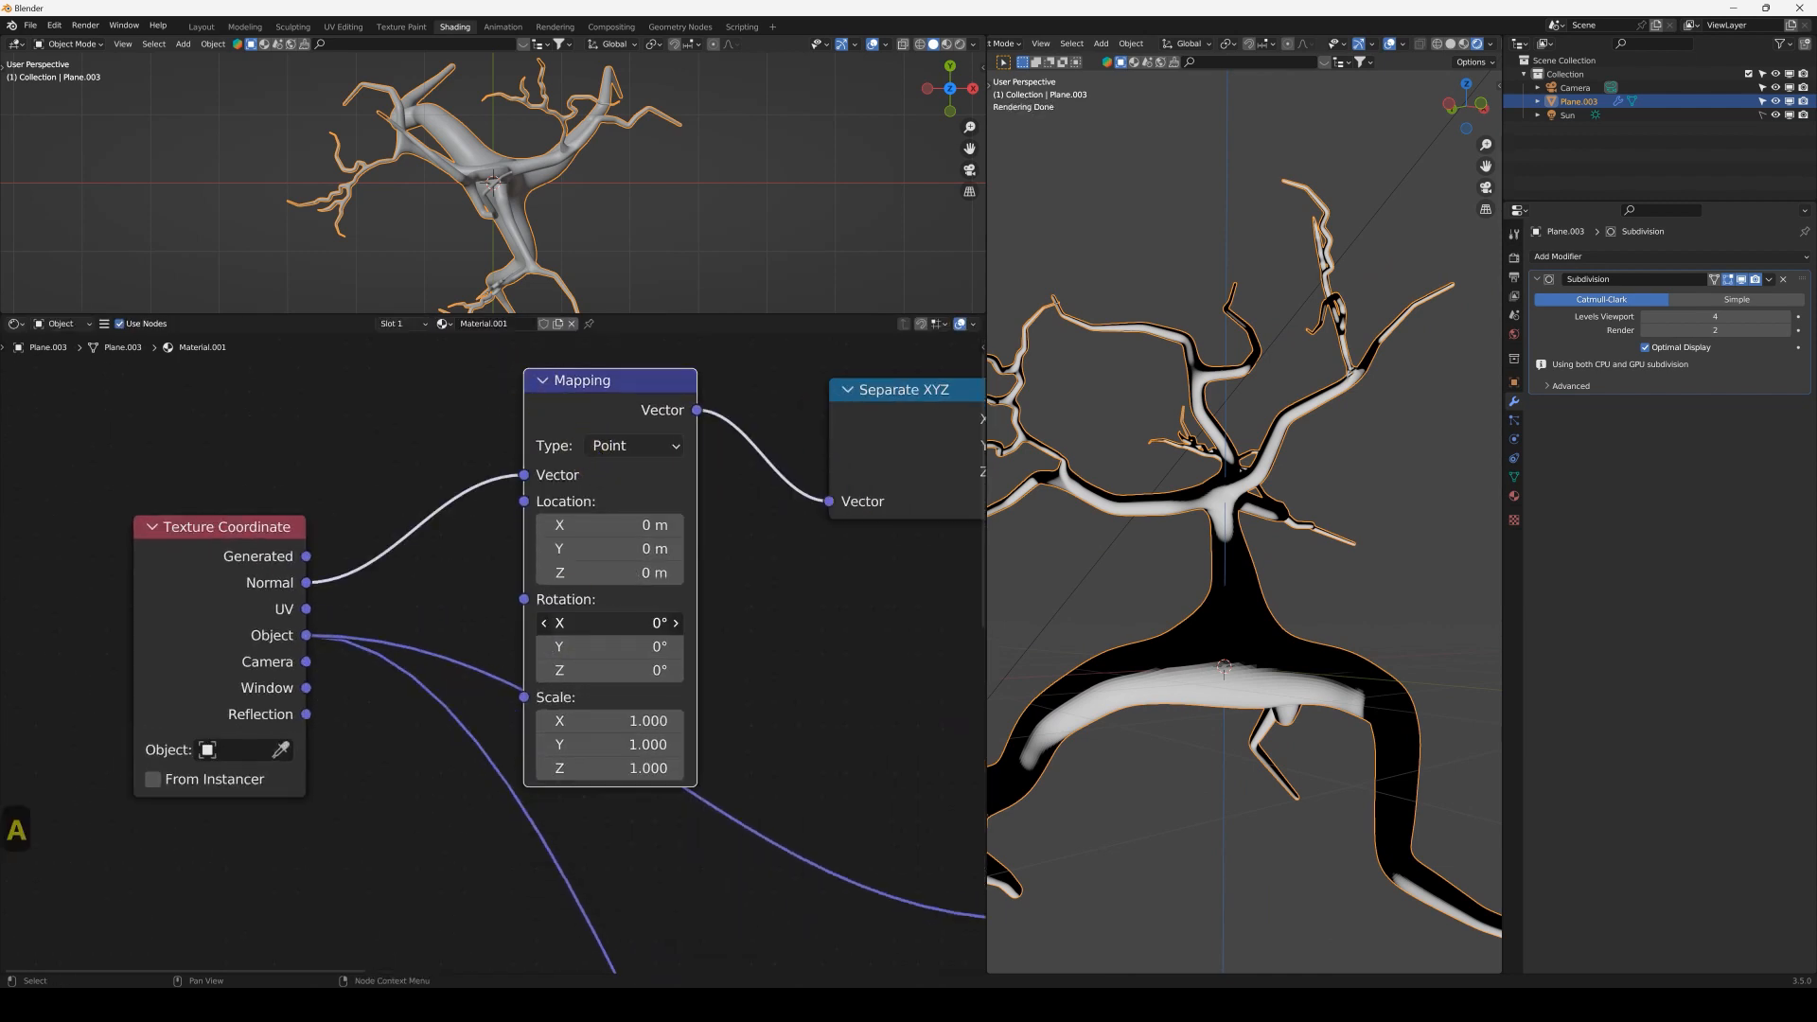
- Set the Mapping node's Y rotation to 180°
{"action": "left_click_drag", "start_coordinate": [603, 646], "coordinate": [691, 645]}
{"action": "key", "text": "ctrl+z"}
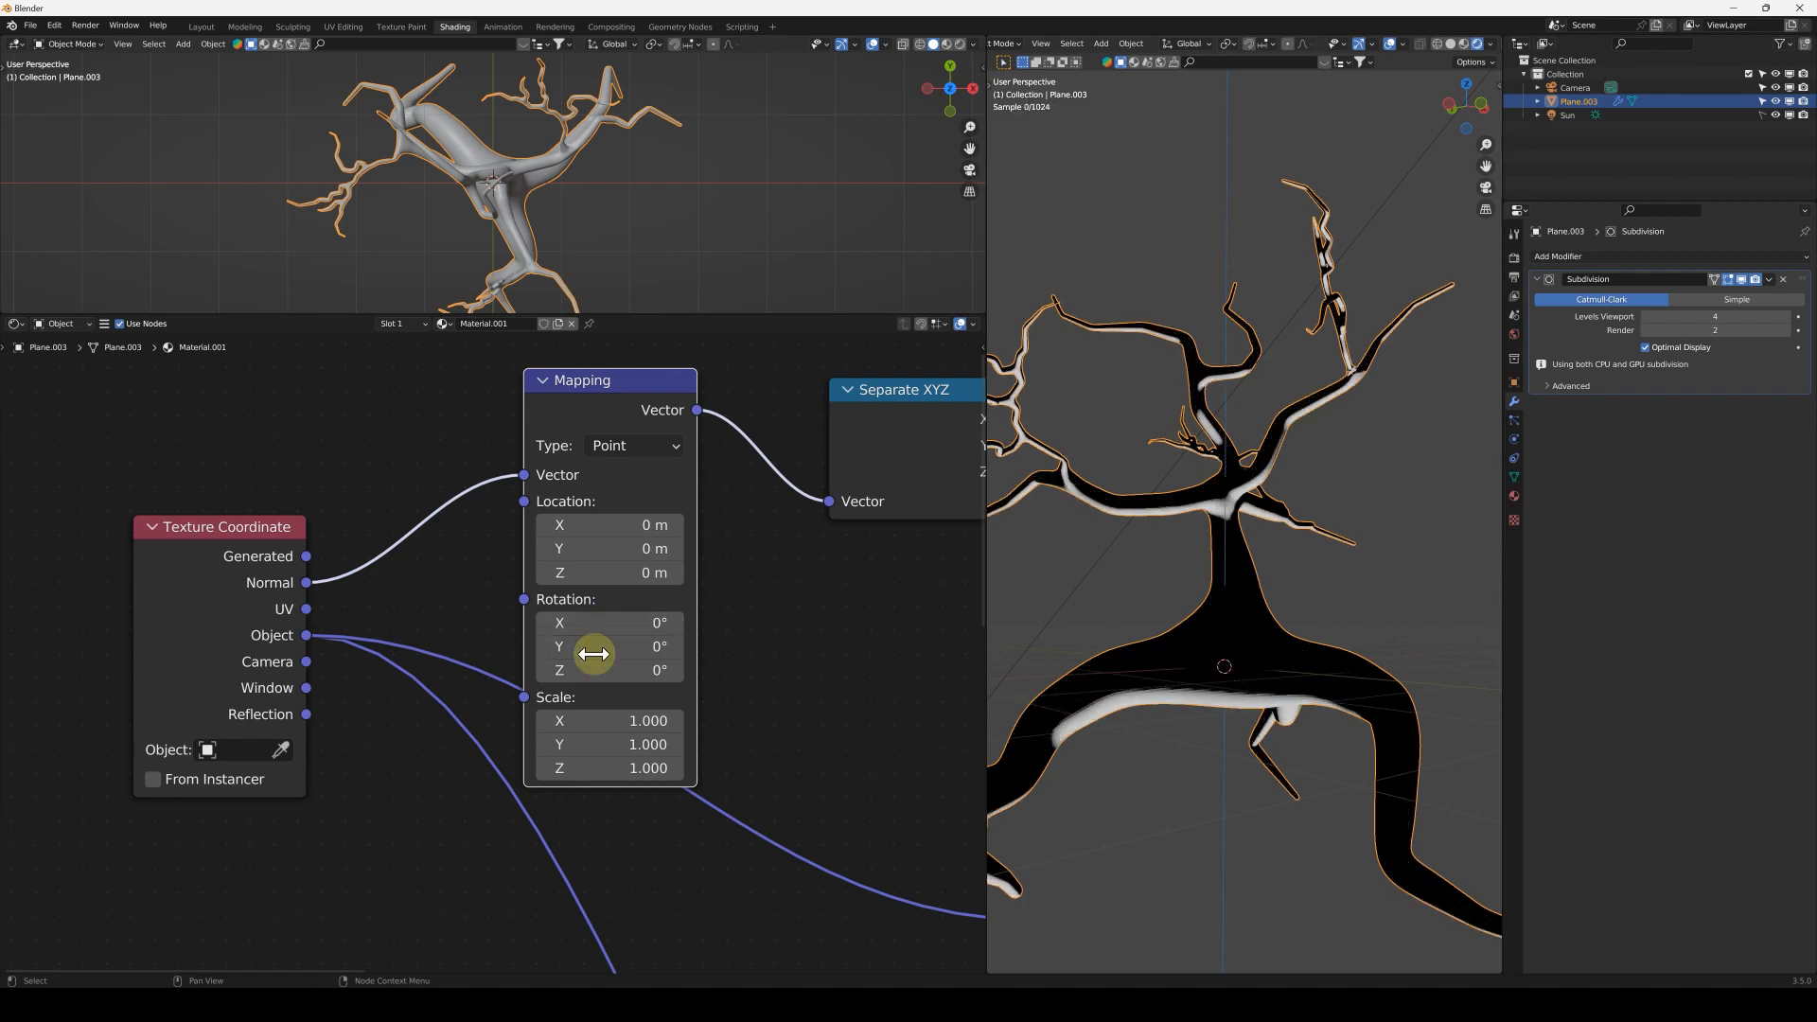
{"action": "left_click", "coordinate": [639, 645]}
{"action": "type", "text": "180"}
{"action": "key", "text": "Return"}
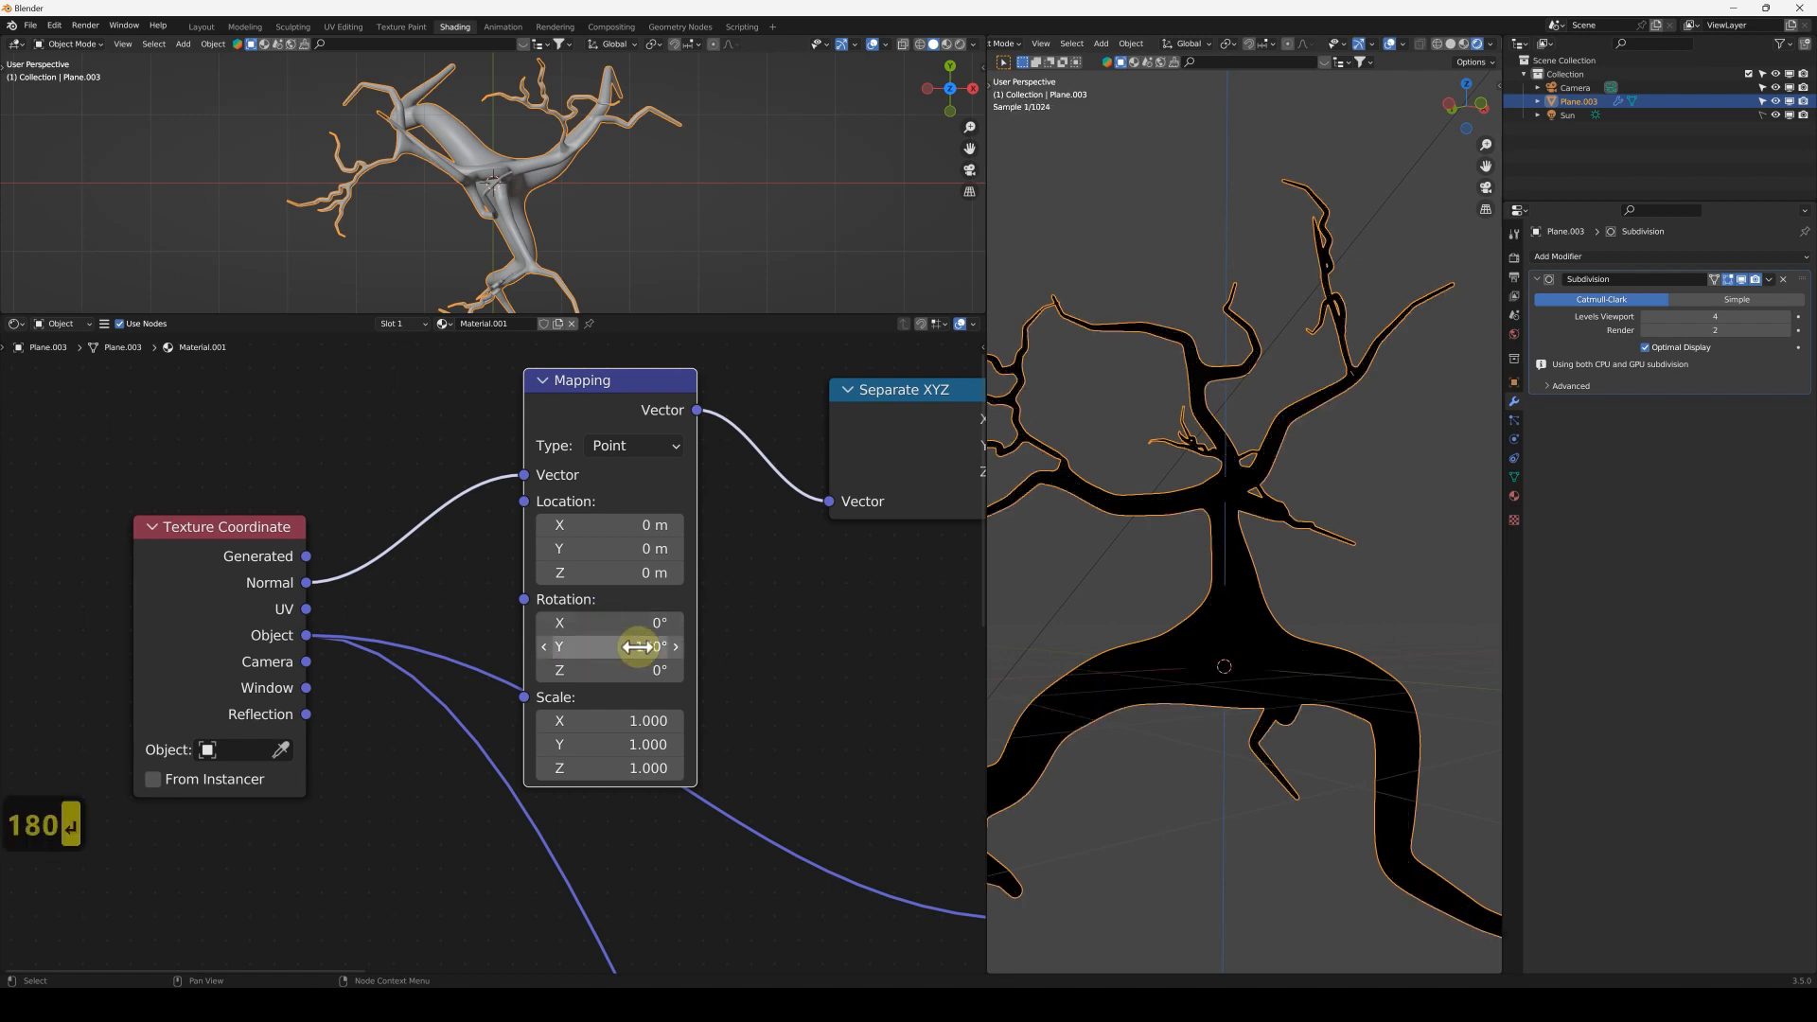
- Recolour the mask ColorRamp's white stop to dark olive green with hue 0.216, saturation 0.917 and value 0.150
{"action": "middle_click_drag", "start_coordinate": [1208, 479], "coordinate": [1398, 515]}
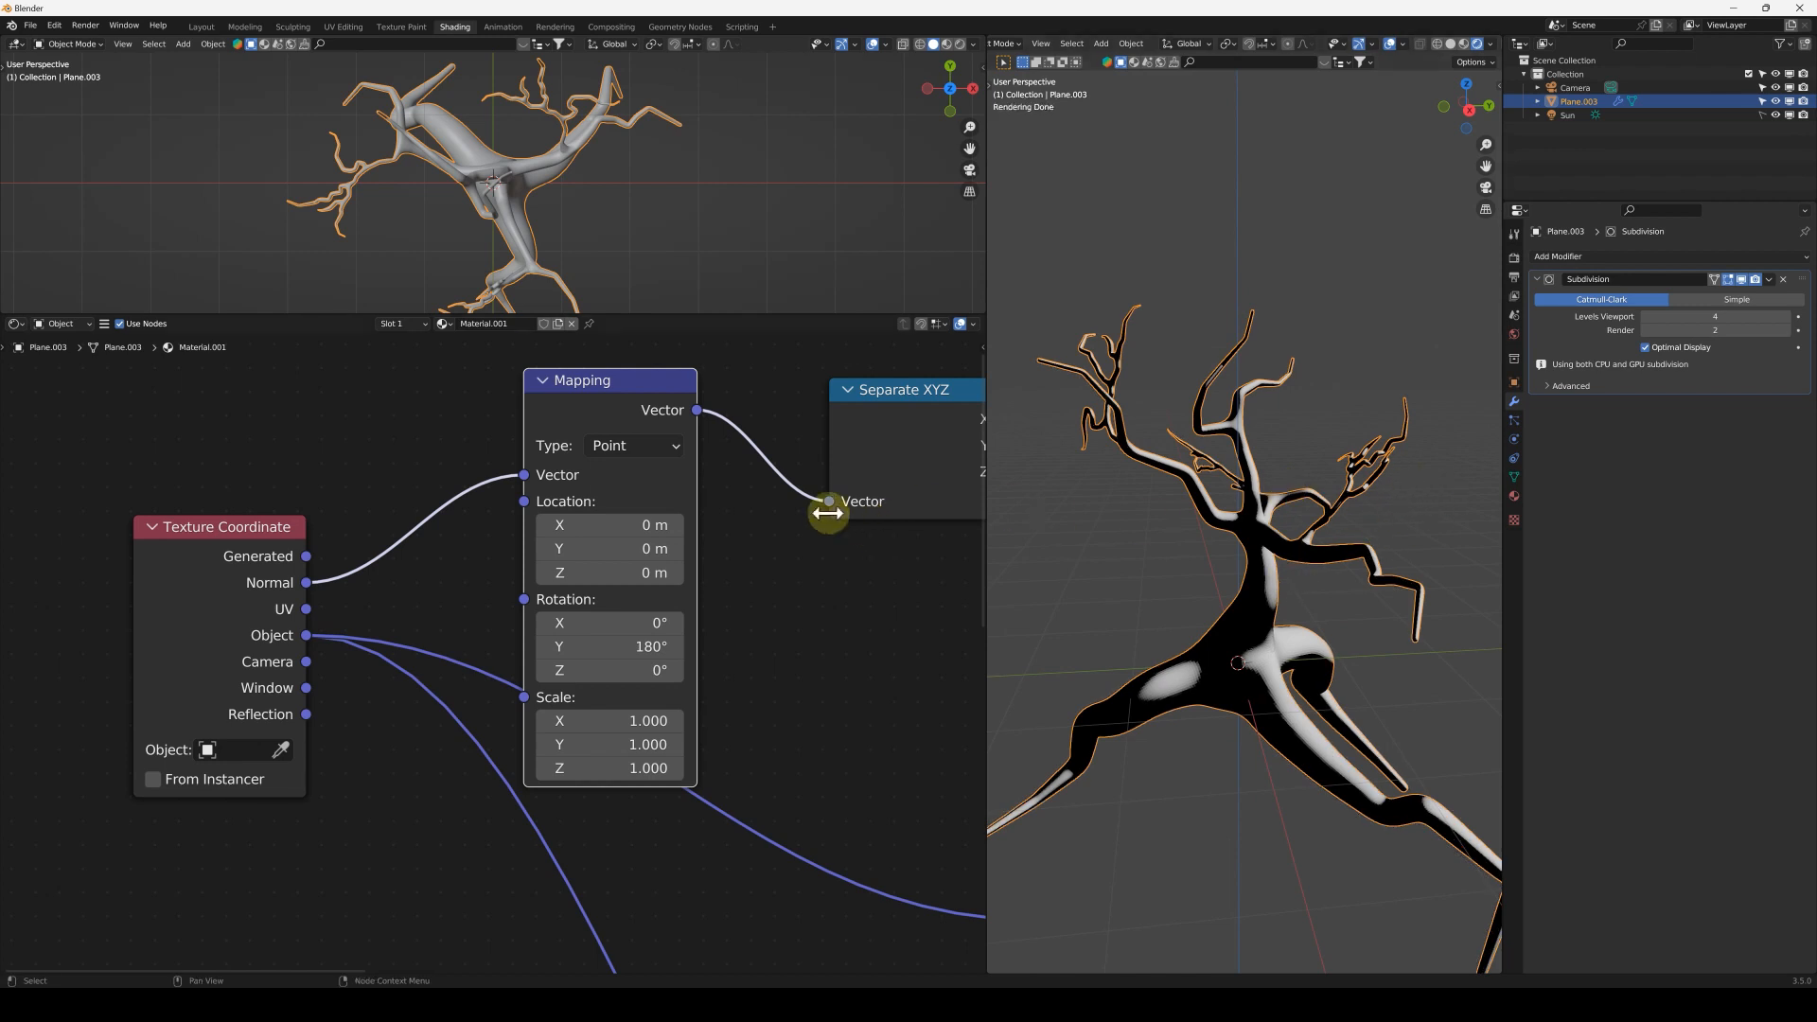
{"action": "scroll", "coordinate": [811, 527], "scroll_direction": "down", "scroll_amount": 3}
{"action": "middle_click_drag", "start_coordinate": [810, 527], "coordinate": [704, 508]}
{"action": "scroll", "coordinate": [704, 508], "scroll_direction": "up", "scroll_amount": 3}
{"action": "left_click", "coordinate": [579, 483]}
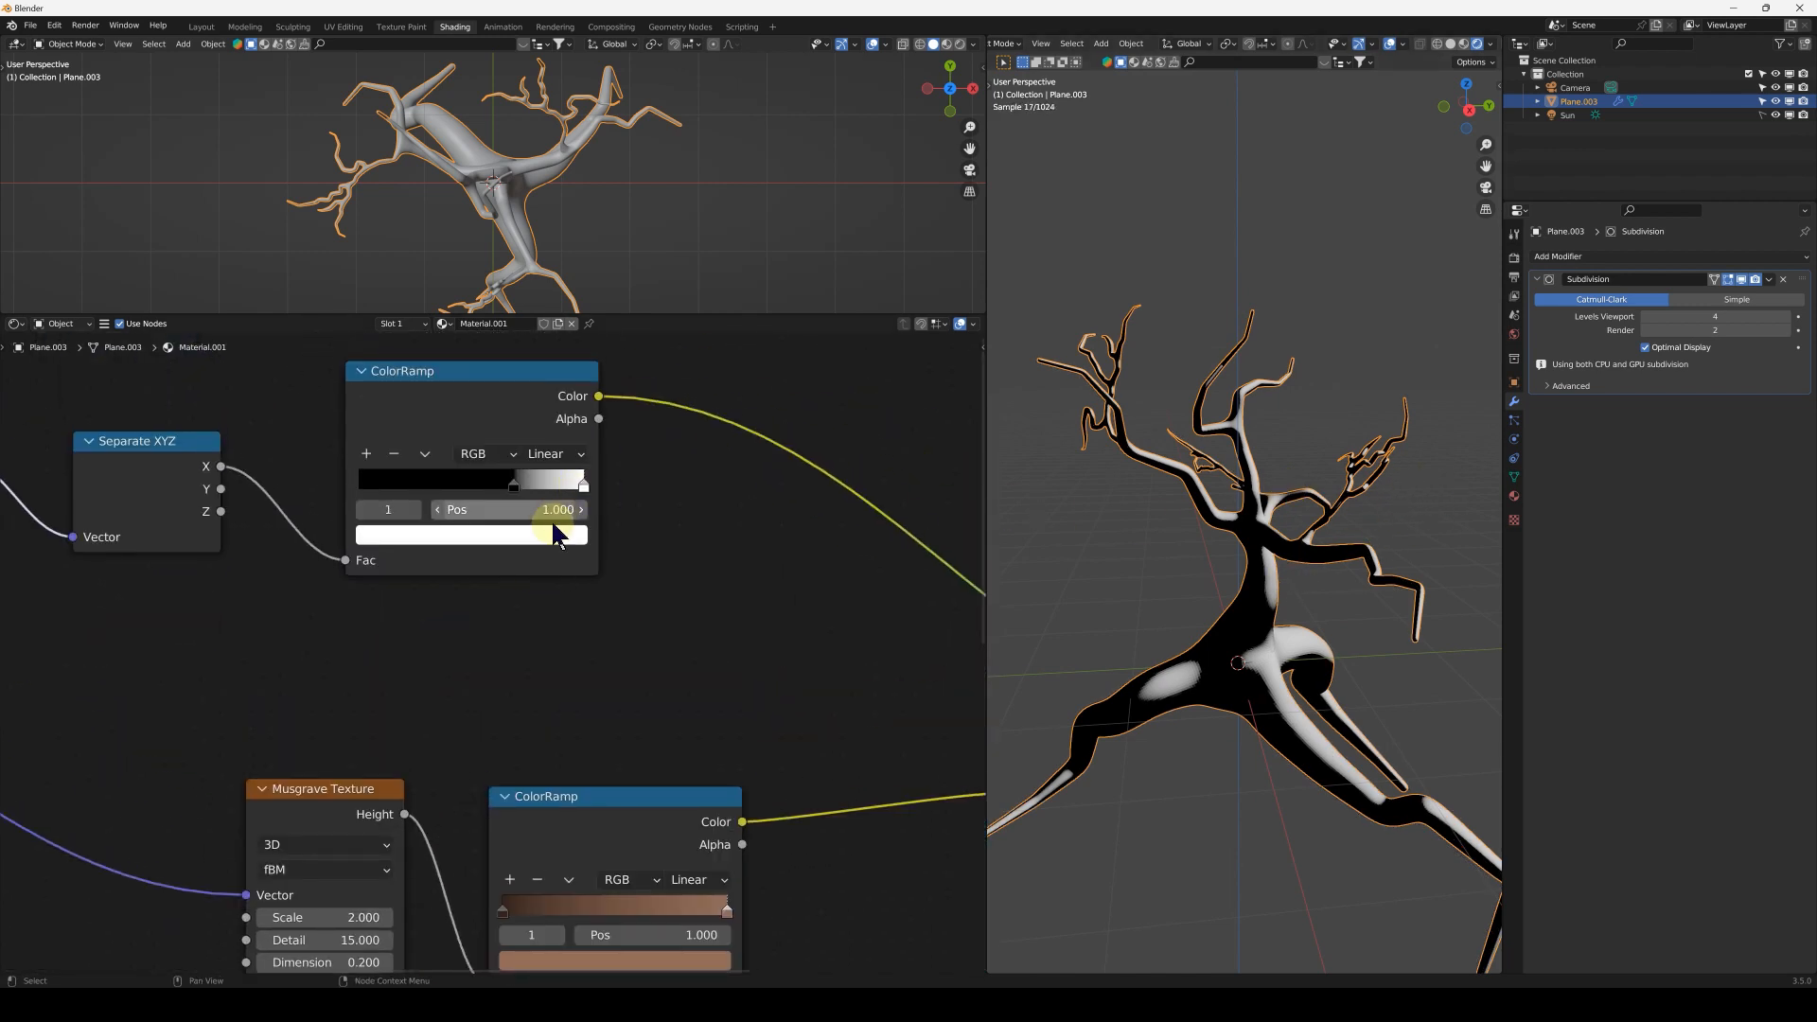
{"action": "left_click", "coordinate": [557, 535]}
{"action": "left_click_drag", "start_coordinate": [385, 329], "coordinate": [377, 337]}
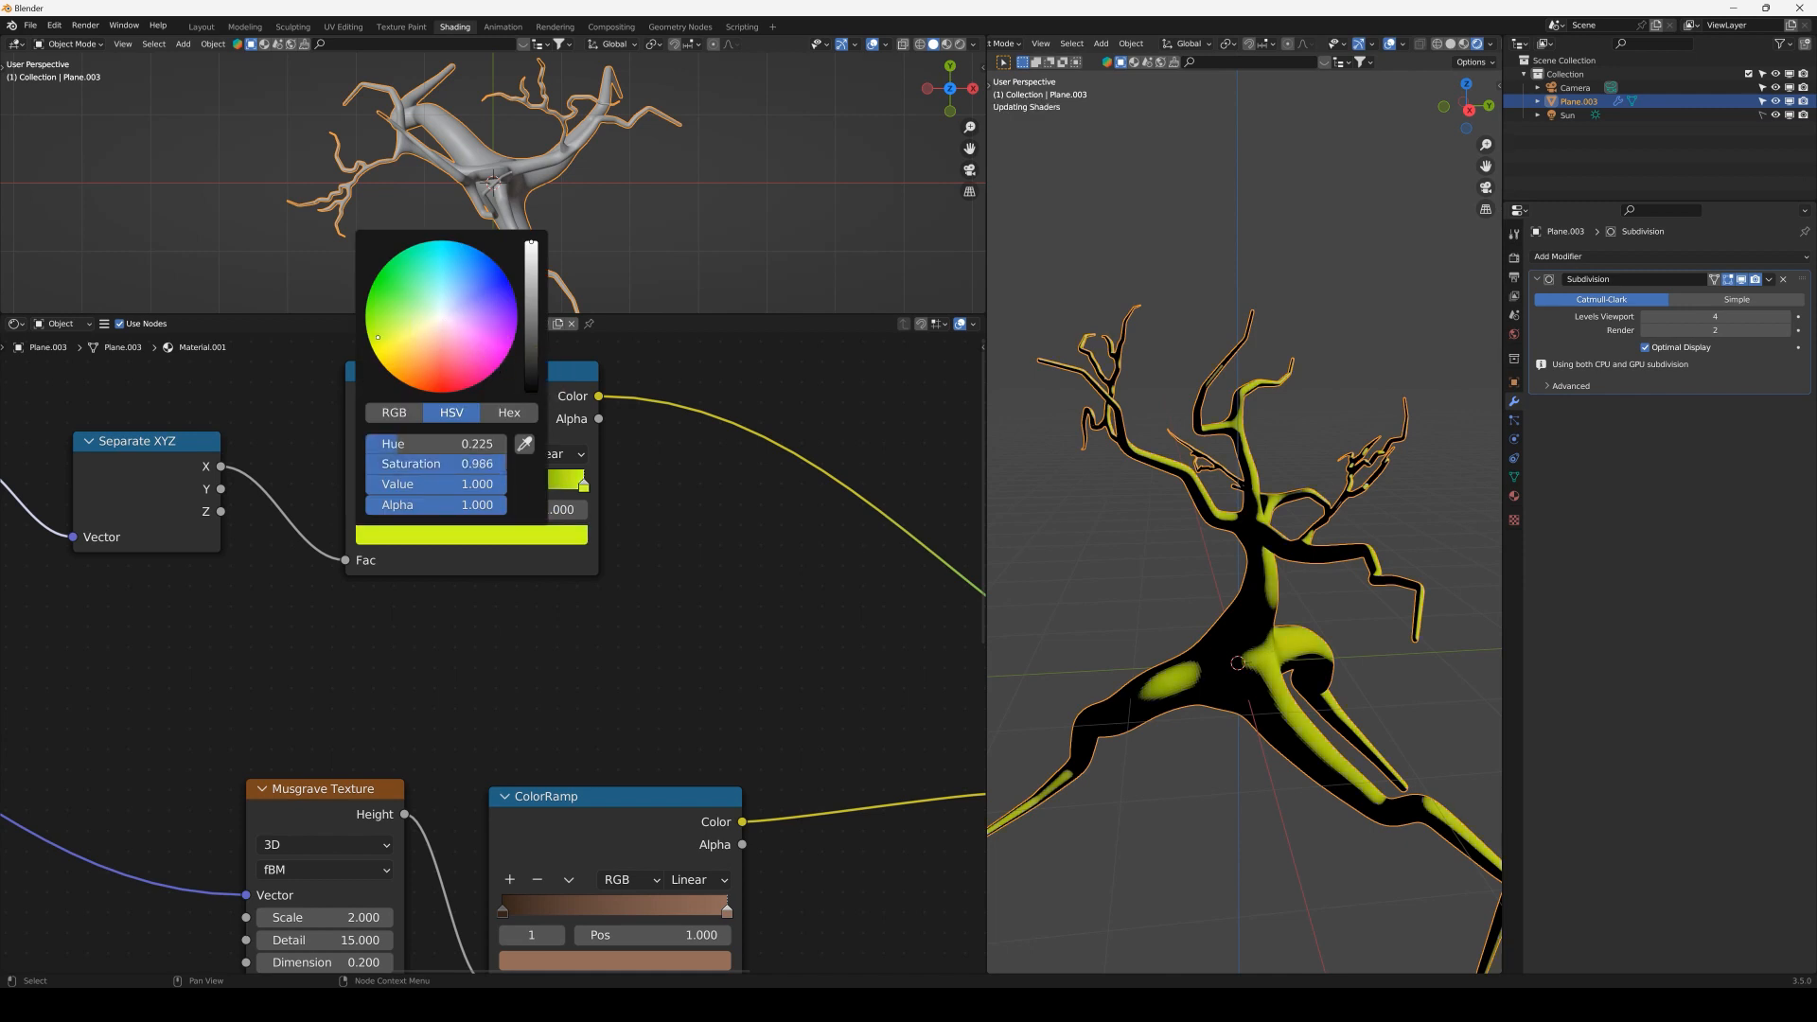
{"action": "left_click", "coordinate": [530, 314]}
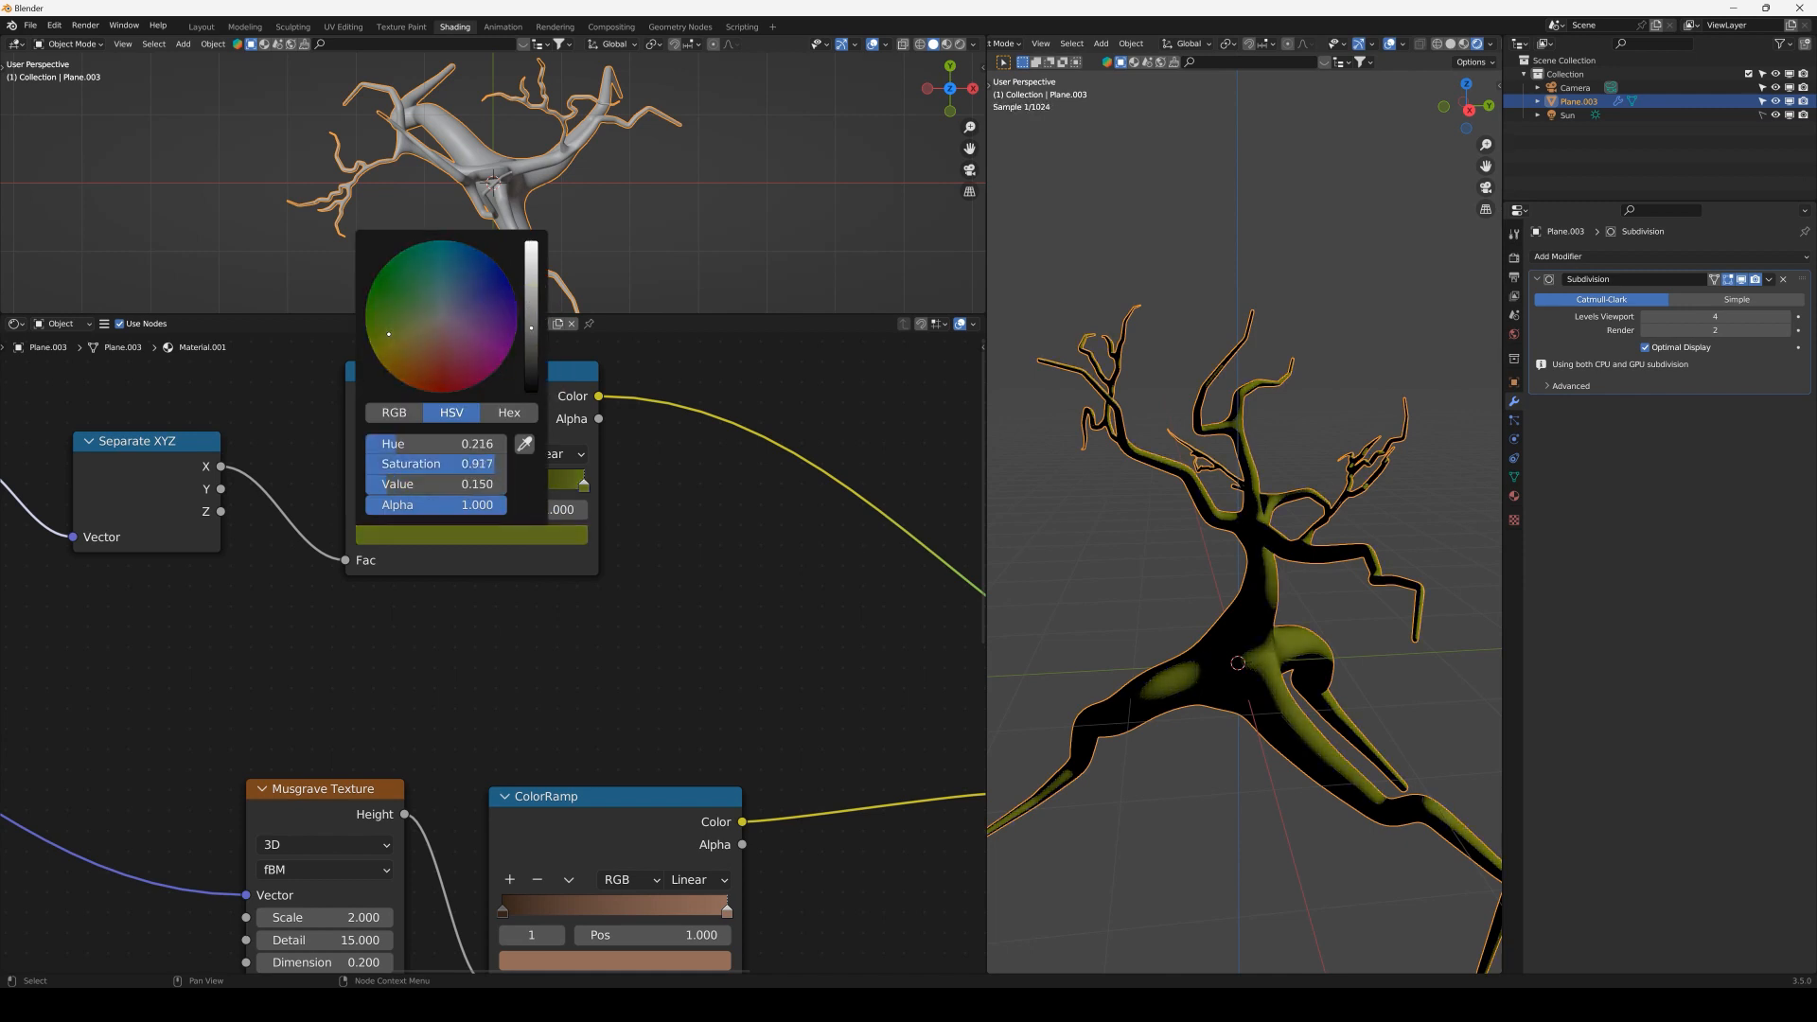
- Move the Musgrave Texture node and its brown ColorRamp up, directly beneath the mask nodes
{"action": "scroll", "coordinate": [771, 649], "scroll_direction": "down", "scroll_amount": 3}
{"action": "left_click_drag", "start_coordinate": [592, 738], "coordinate": [533, 610]}
{"action": "left_click_drag", "start_coordinate": [398, 734], "coordinate": [282, 649]}
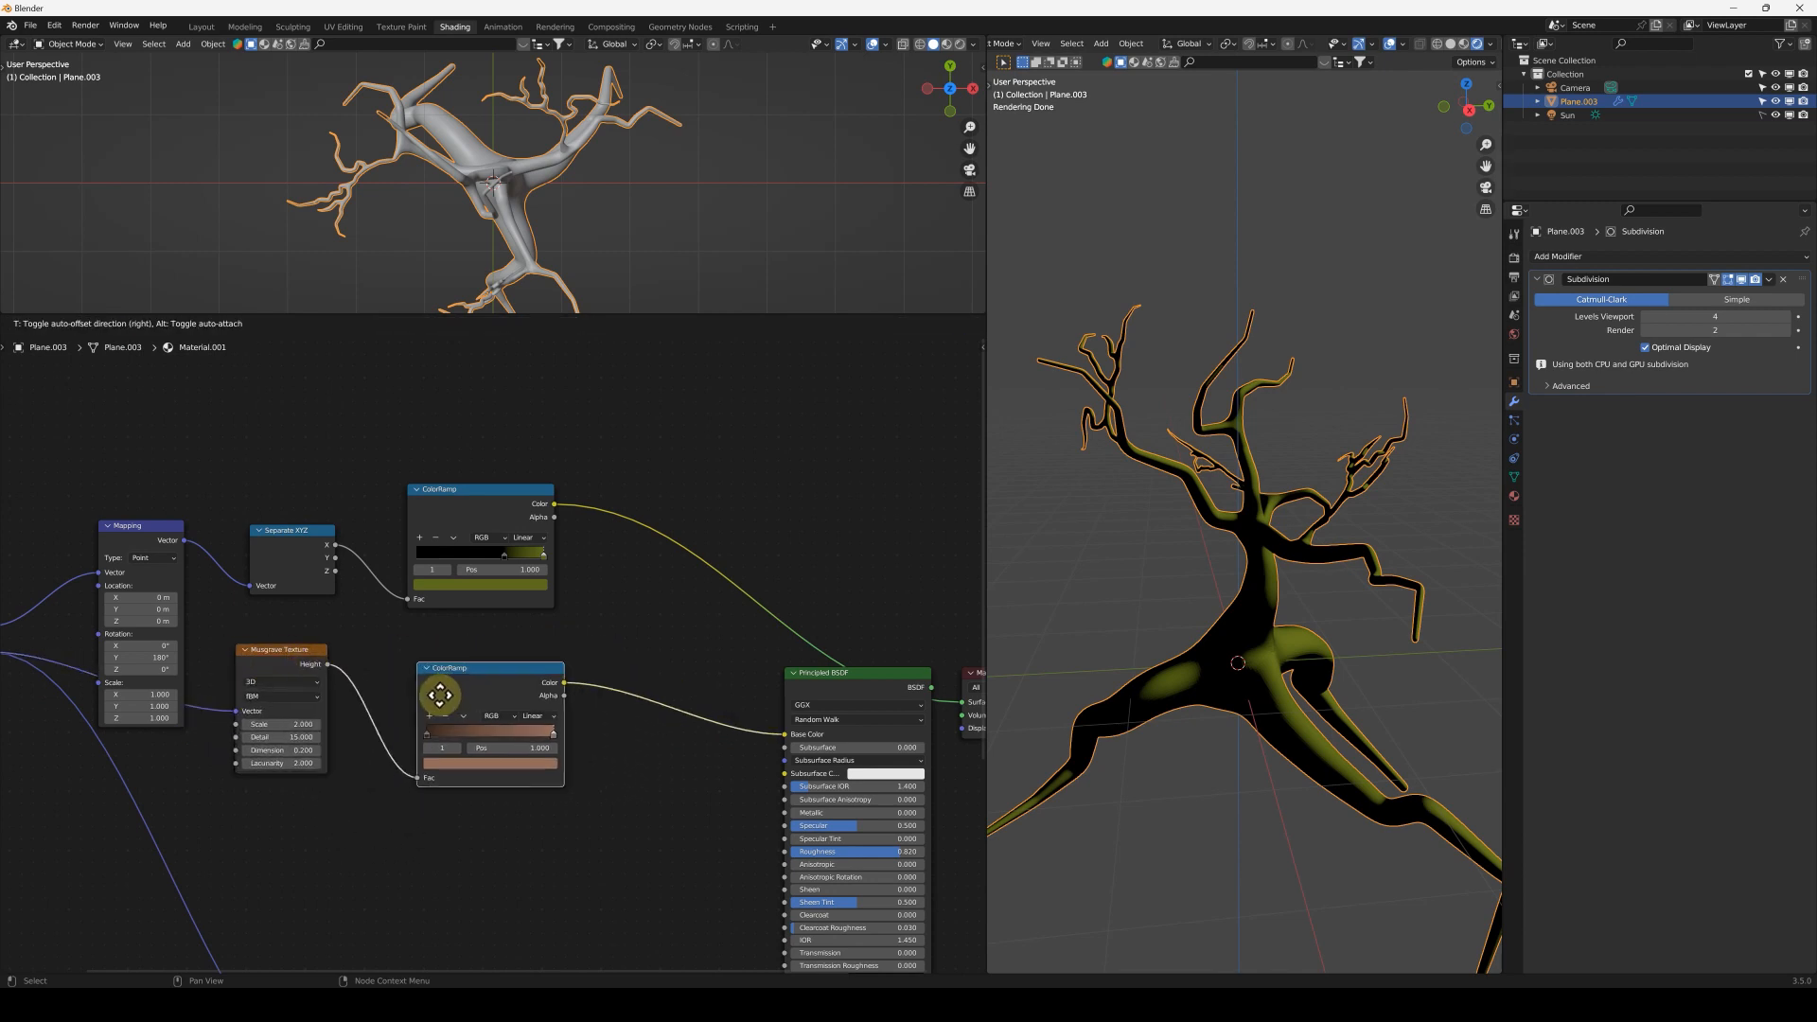
- Insert a Mix Color node on the link coming out of the green mask ColorRamp
{"action": "key", "text": "shift+a"}
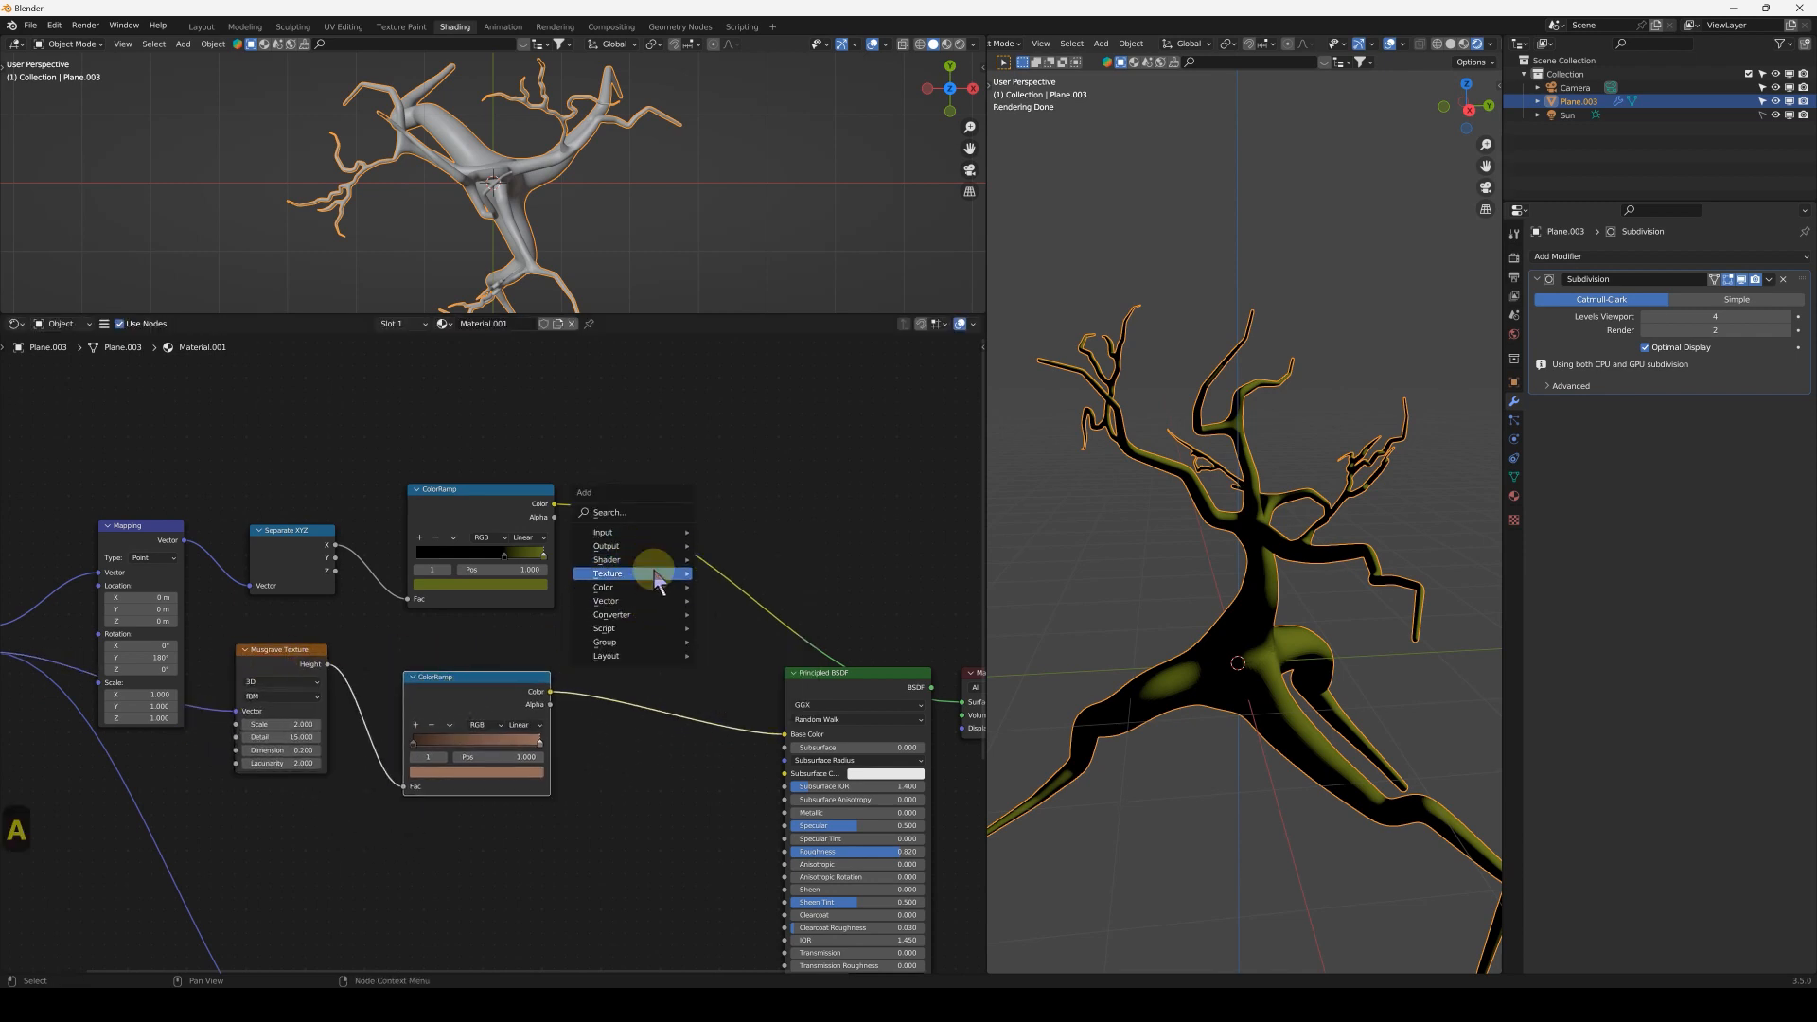
{"action": "mouse_move", "coordinate": [644, 591]}
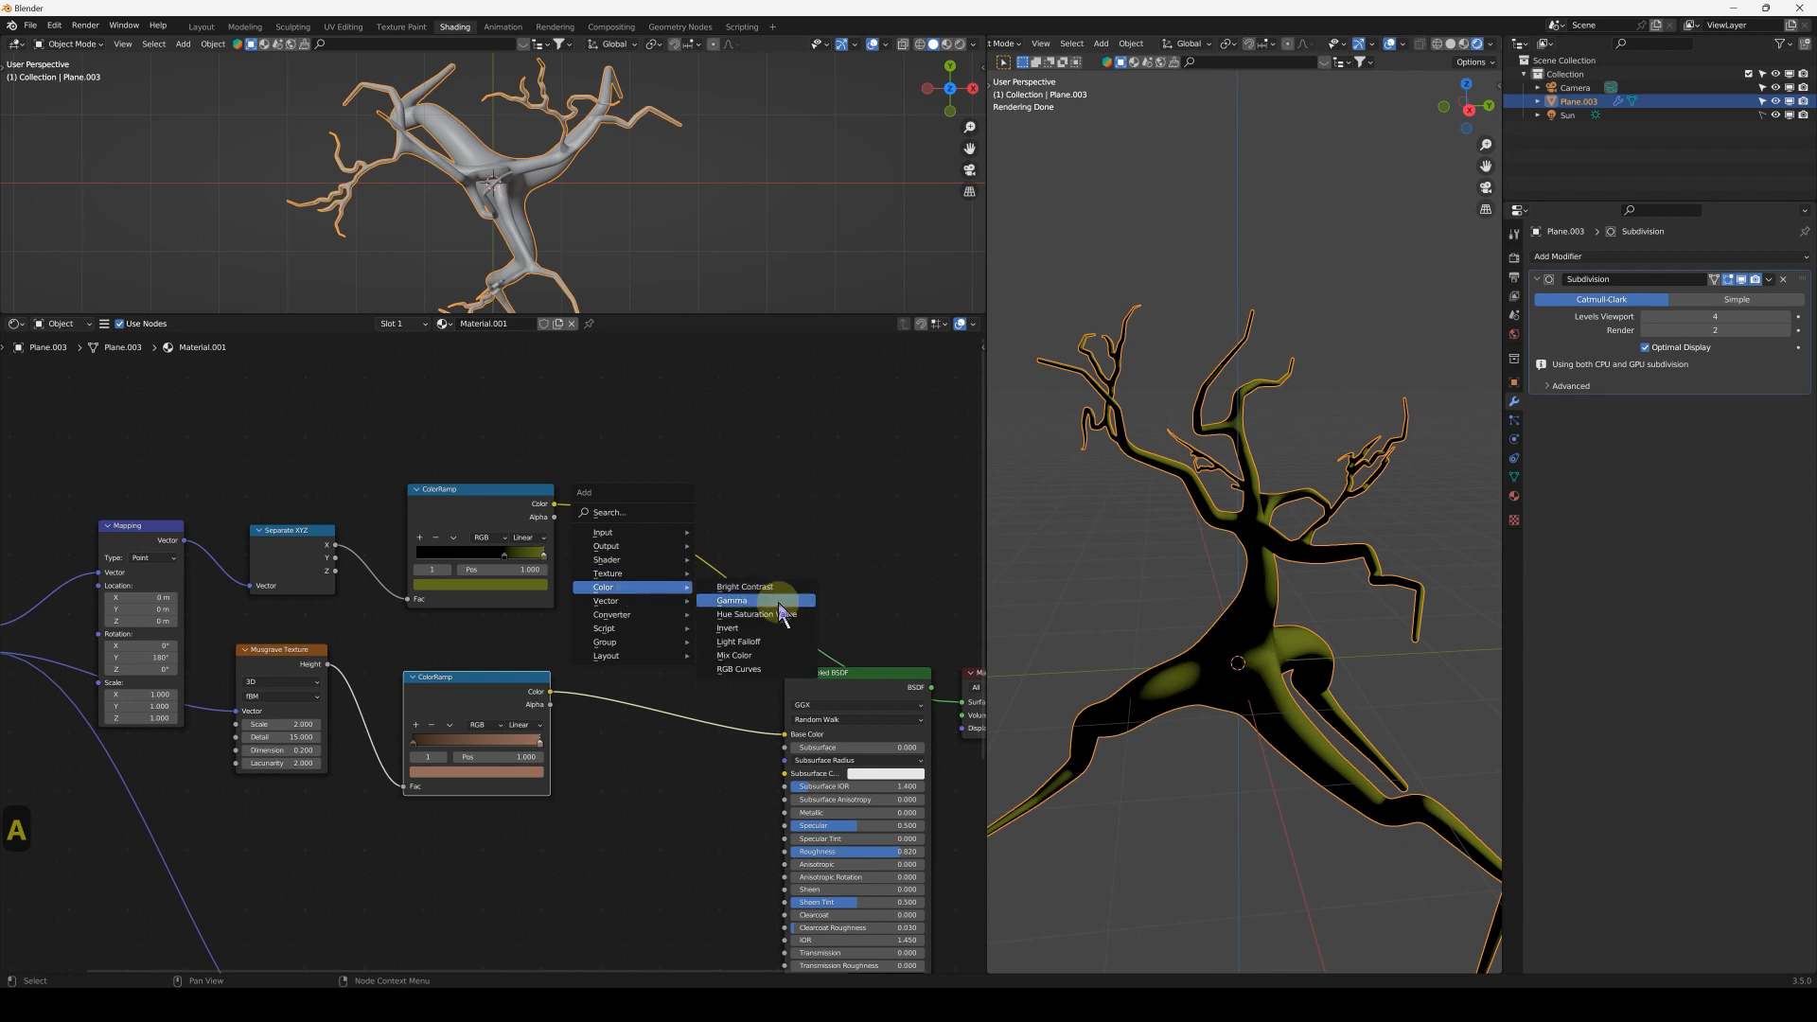
{"action": "left_click", "coordinate": [734, 654]}
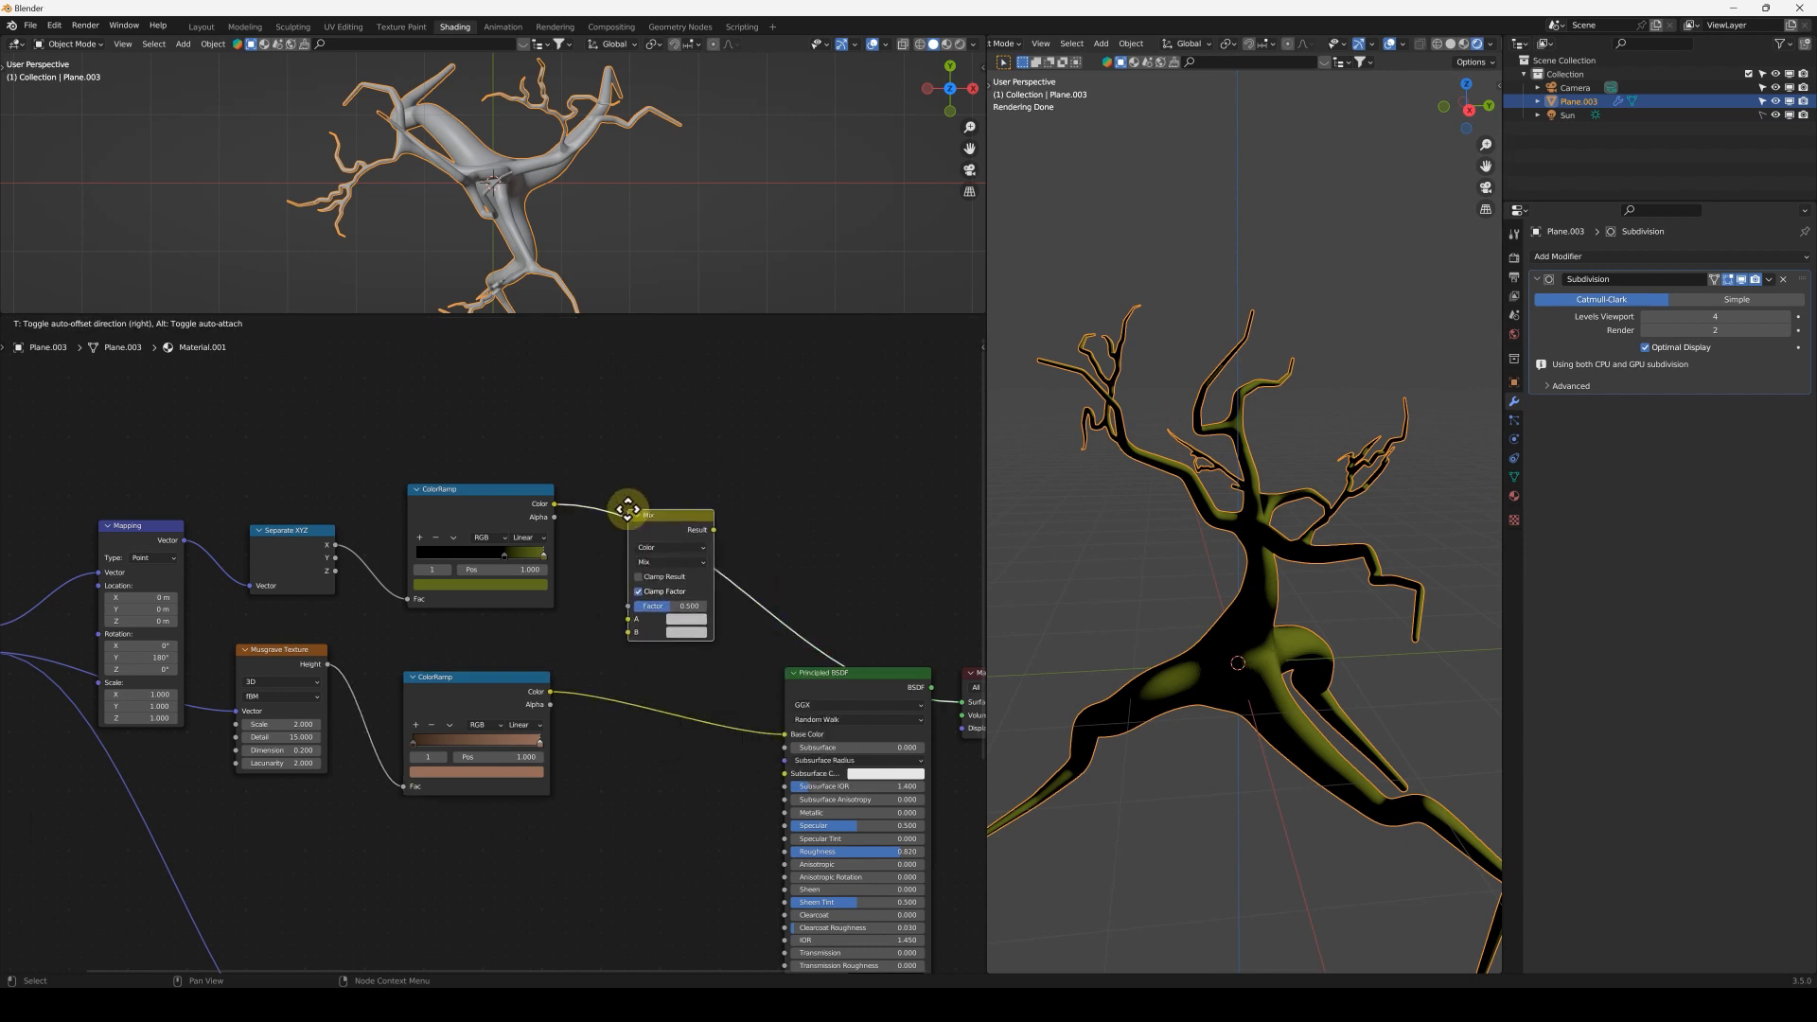
{"action": "left_click", "coordinate": [627, 509]}
- Connect the brown ColorRamp's Color to the Mix node's B input, with Factor 1.000 and Screen blending
{"action": "scroll", "coordinate": [628, 577], "scroll_direction": "up", "scroll_amount": 2}
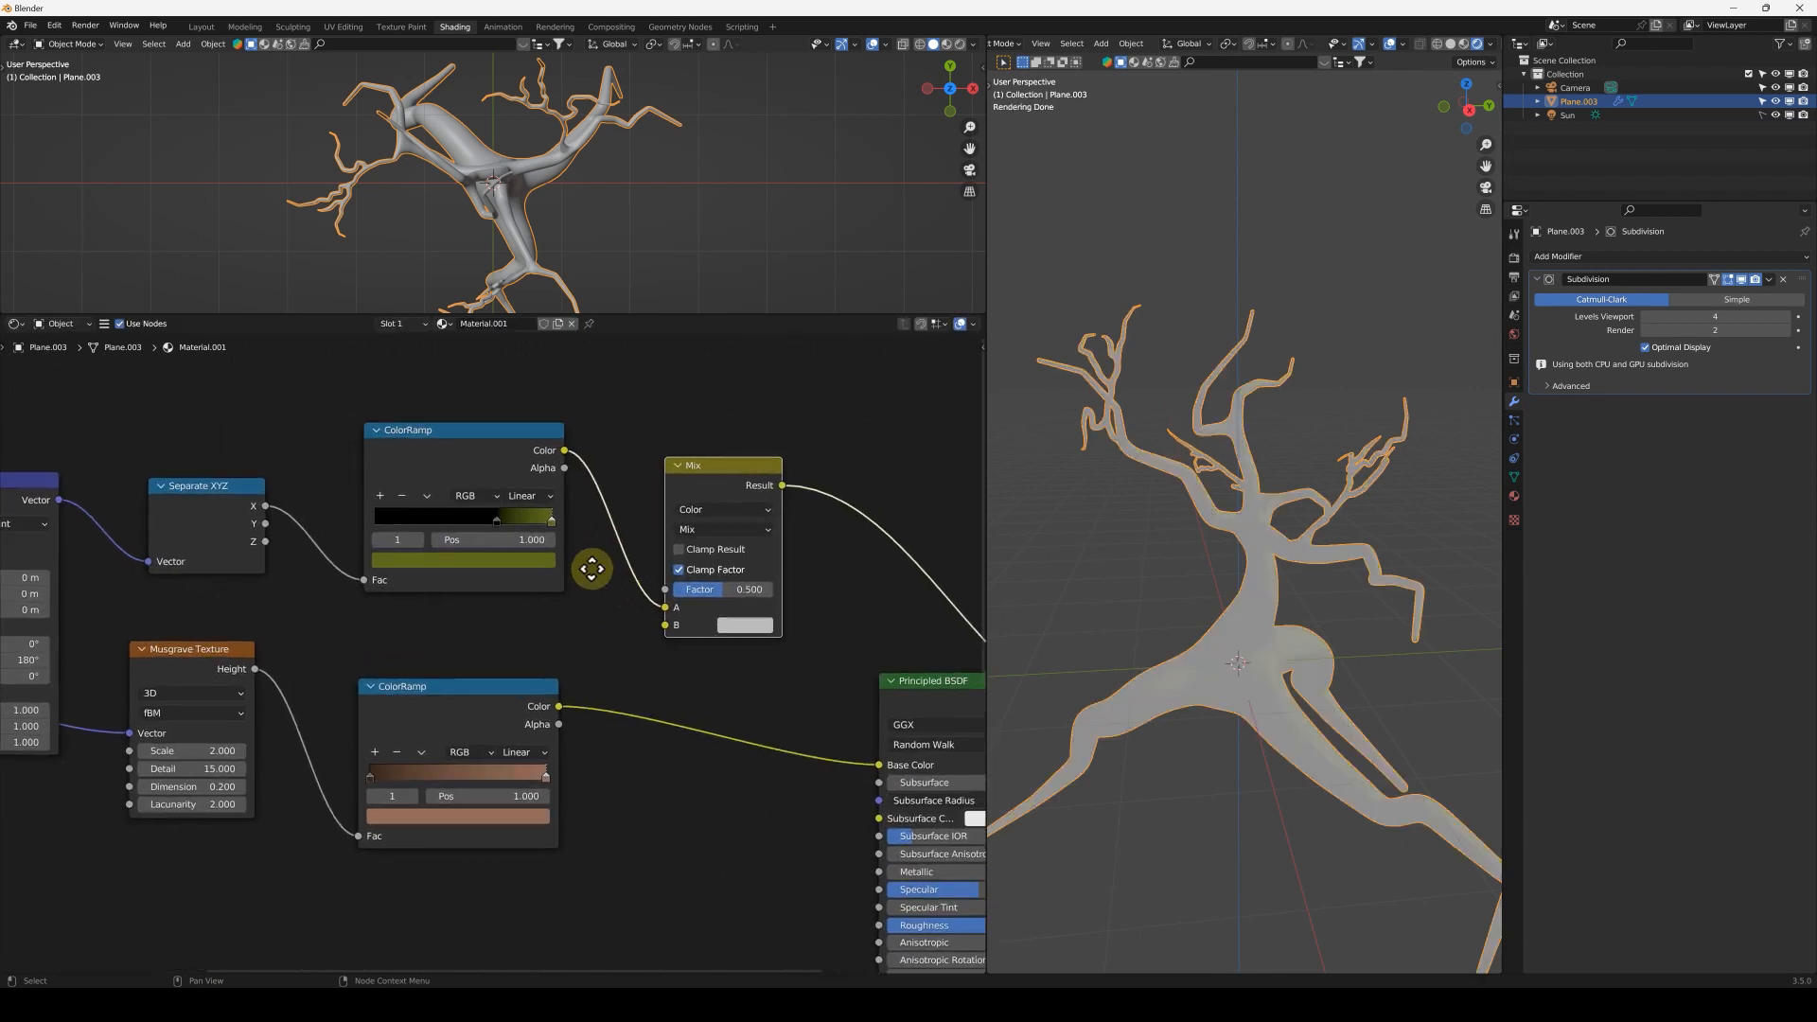
{"action": "left_click_drag", "start_coordinate": [449, 722], "coordinate": [555, 638]}
{"action": "left_click", "coordinate": [615, 543]}
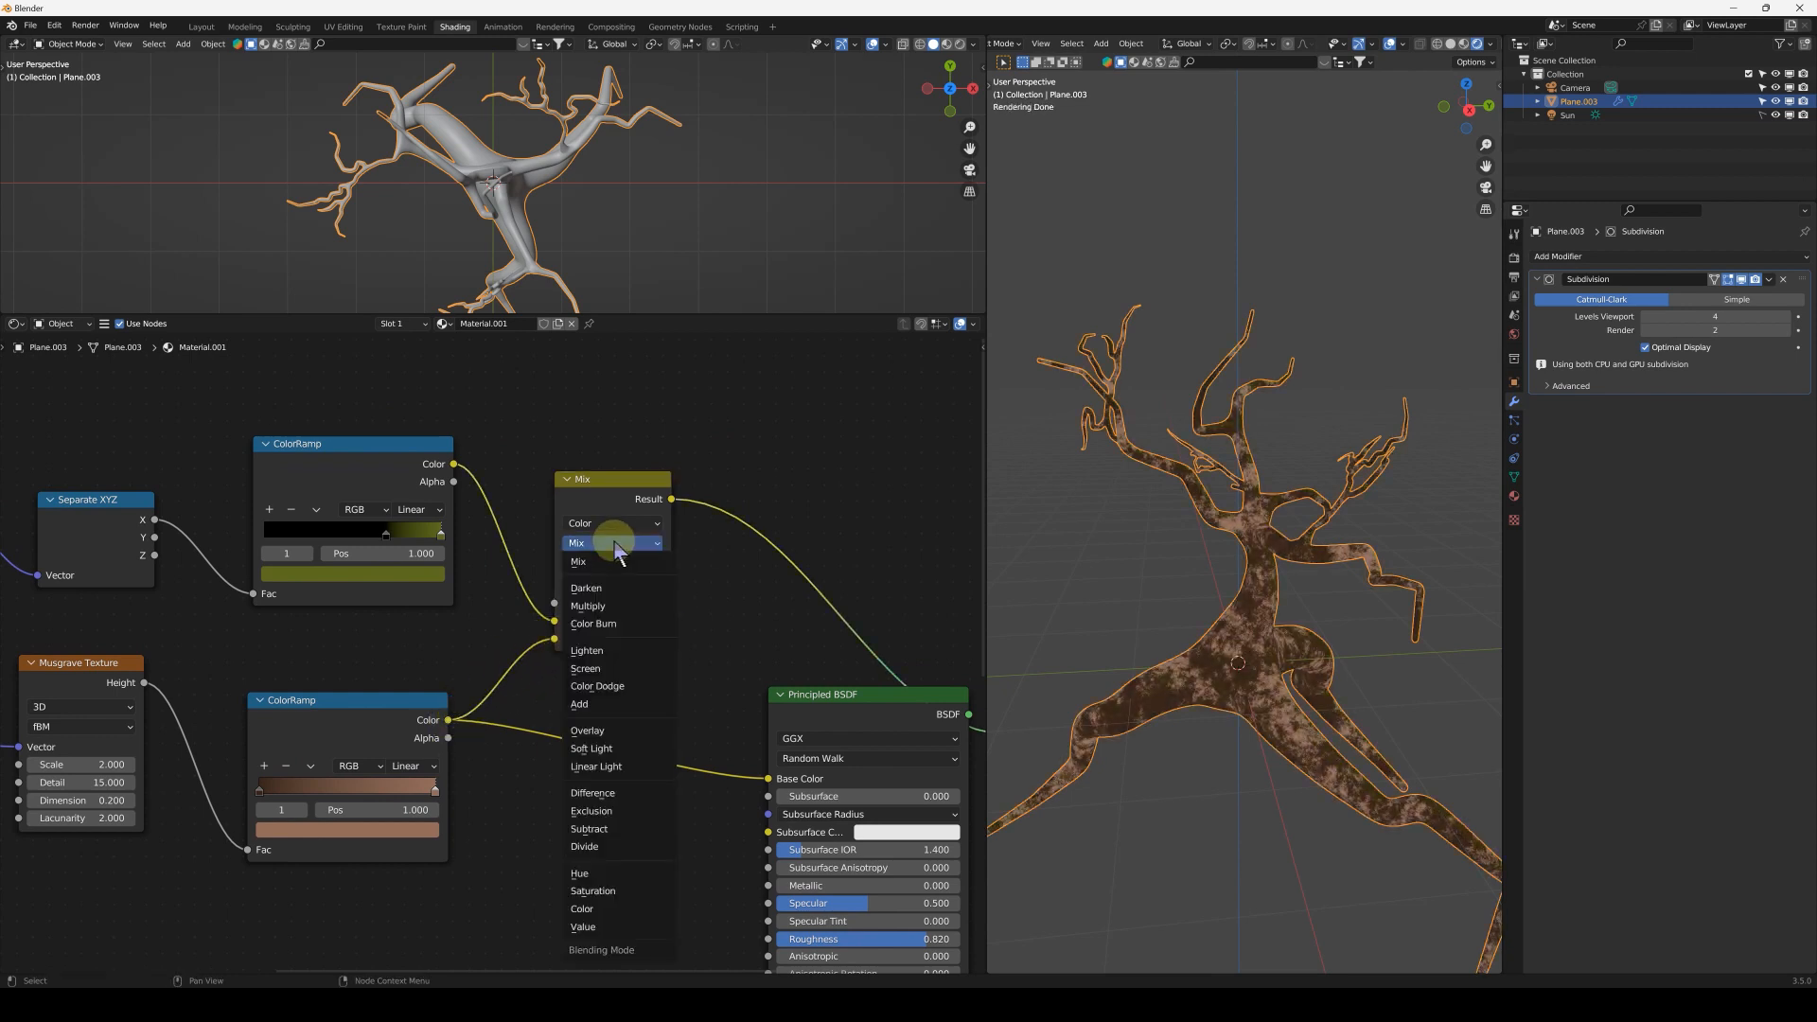
{"action": "left_click", "coordinate": [601, 668]}
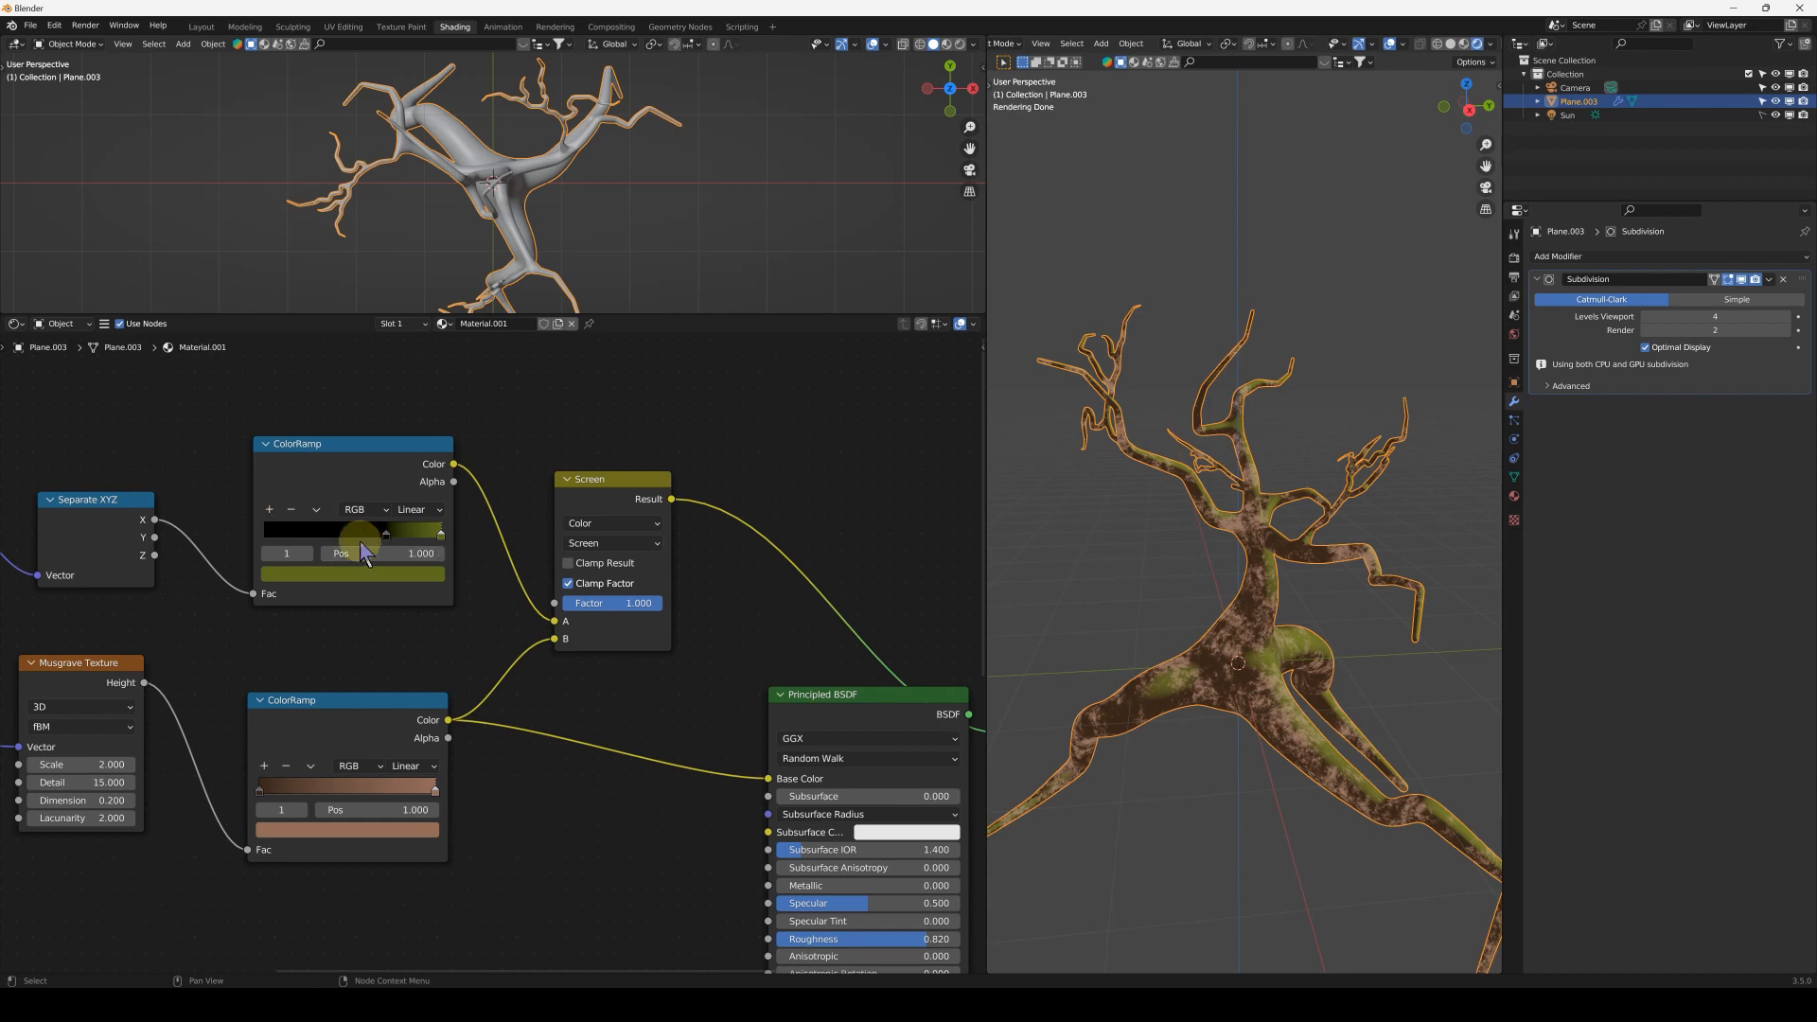
- Reconnect the Principled BSDF to the Material Output and feed the Screen node's Result into its Base Color
{"action": "middle_click_drag", "start_coordinate": [1240, 683], "coordinate": [1187, 643]}
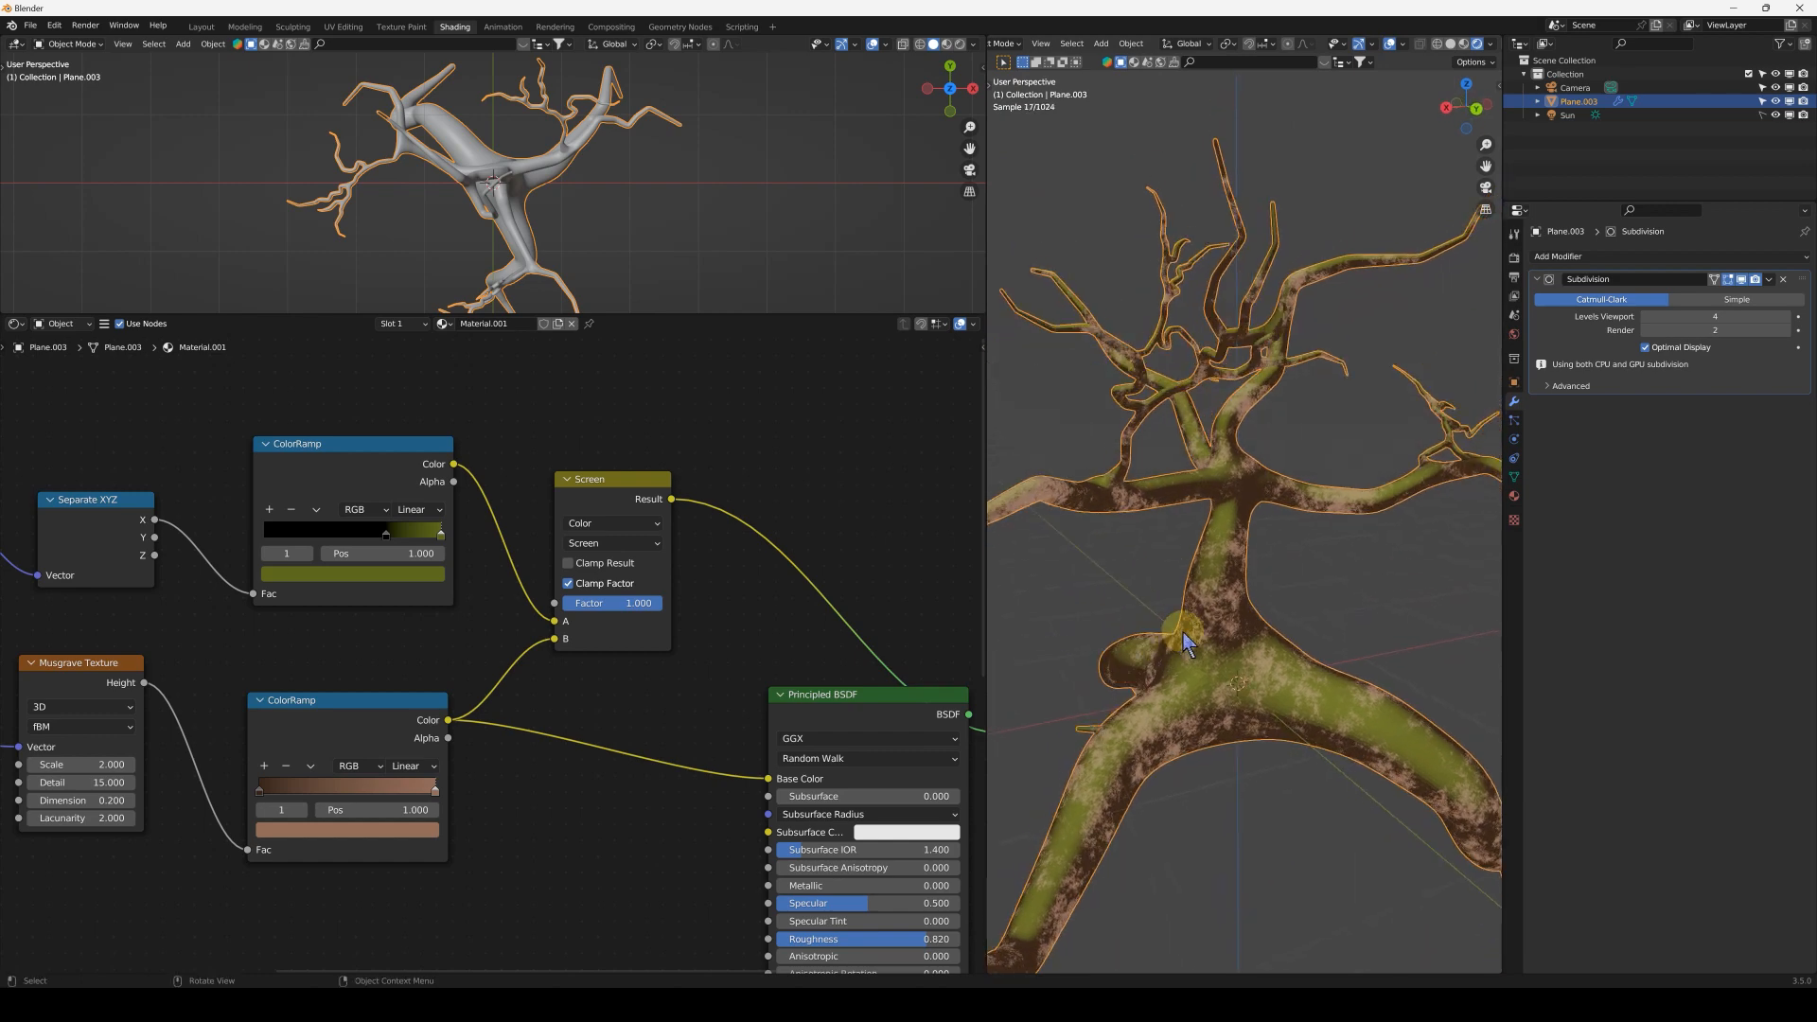
{"action": "key", "text": "KP_Decimal"}
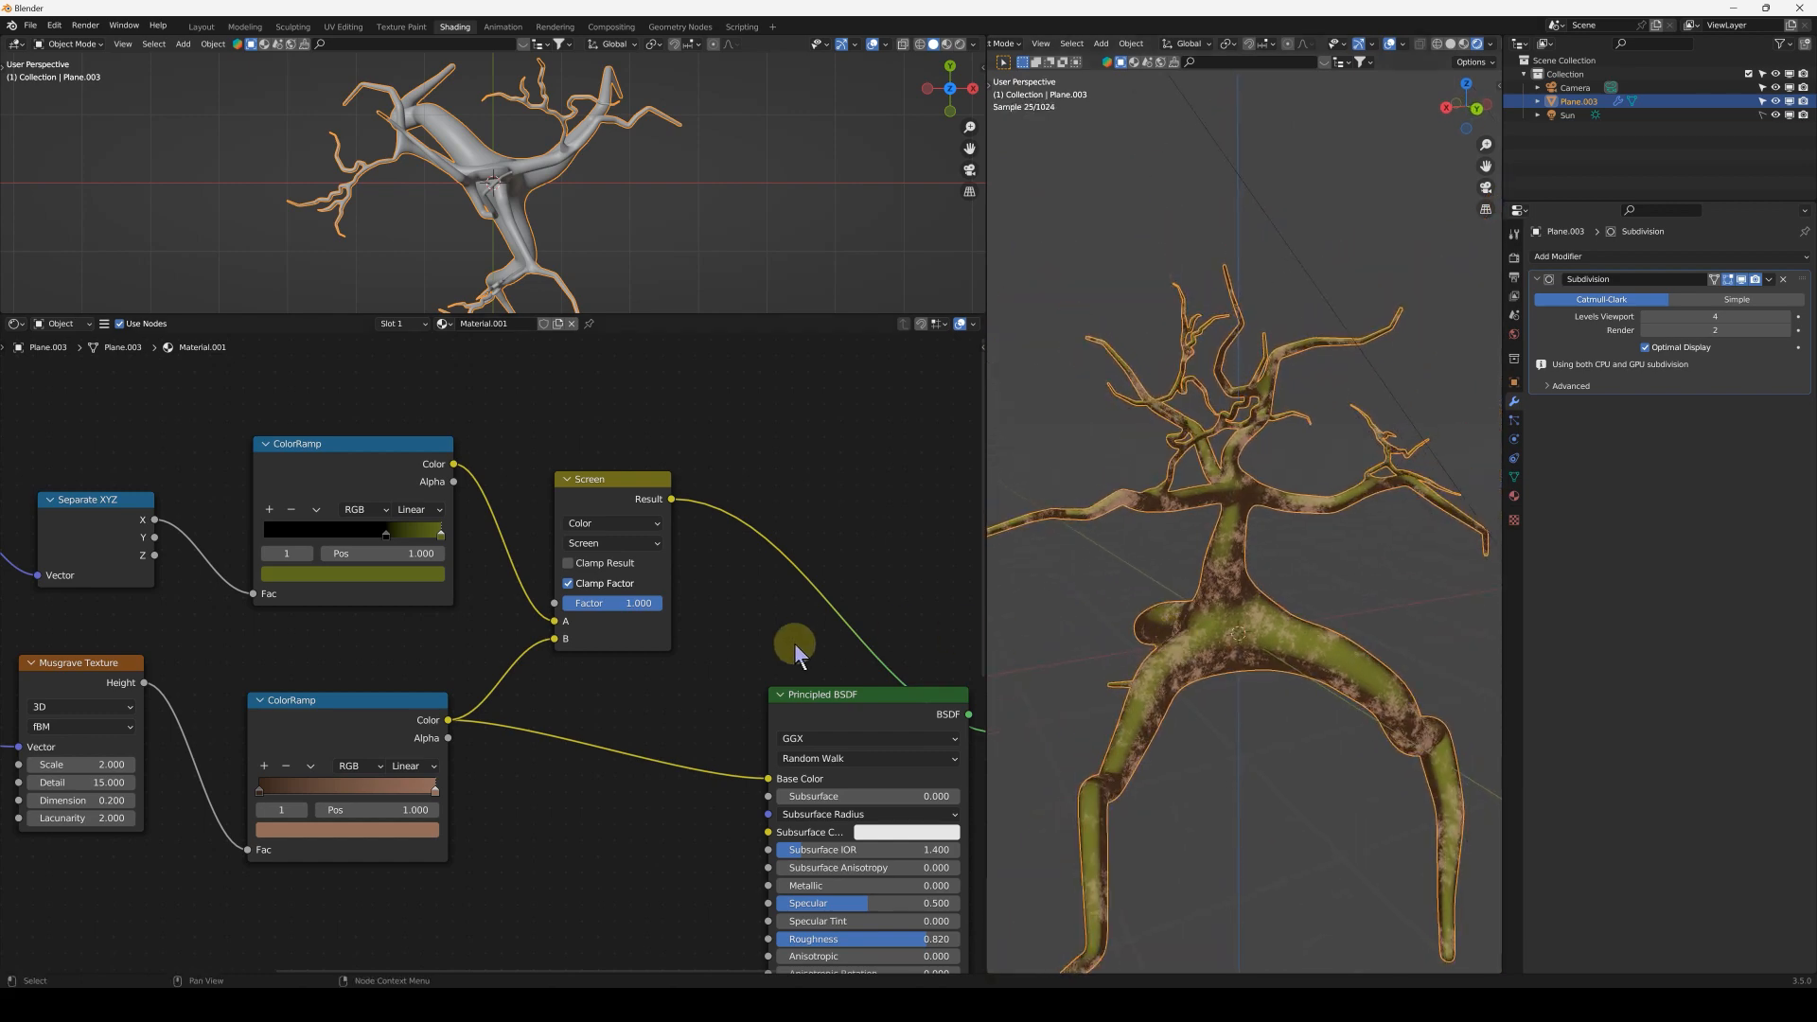
{"action": "scroll", "coordinate": [799, 637], "scroll_direction": "down", "scroll_amount": 2}
{"action": "left_click_drag", "start_coordinate": [760, 641], "coordinate": [761, 645]}
{"action": "left_click", "coordinate": [1249, 670]}
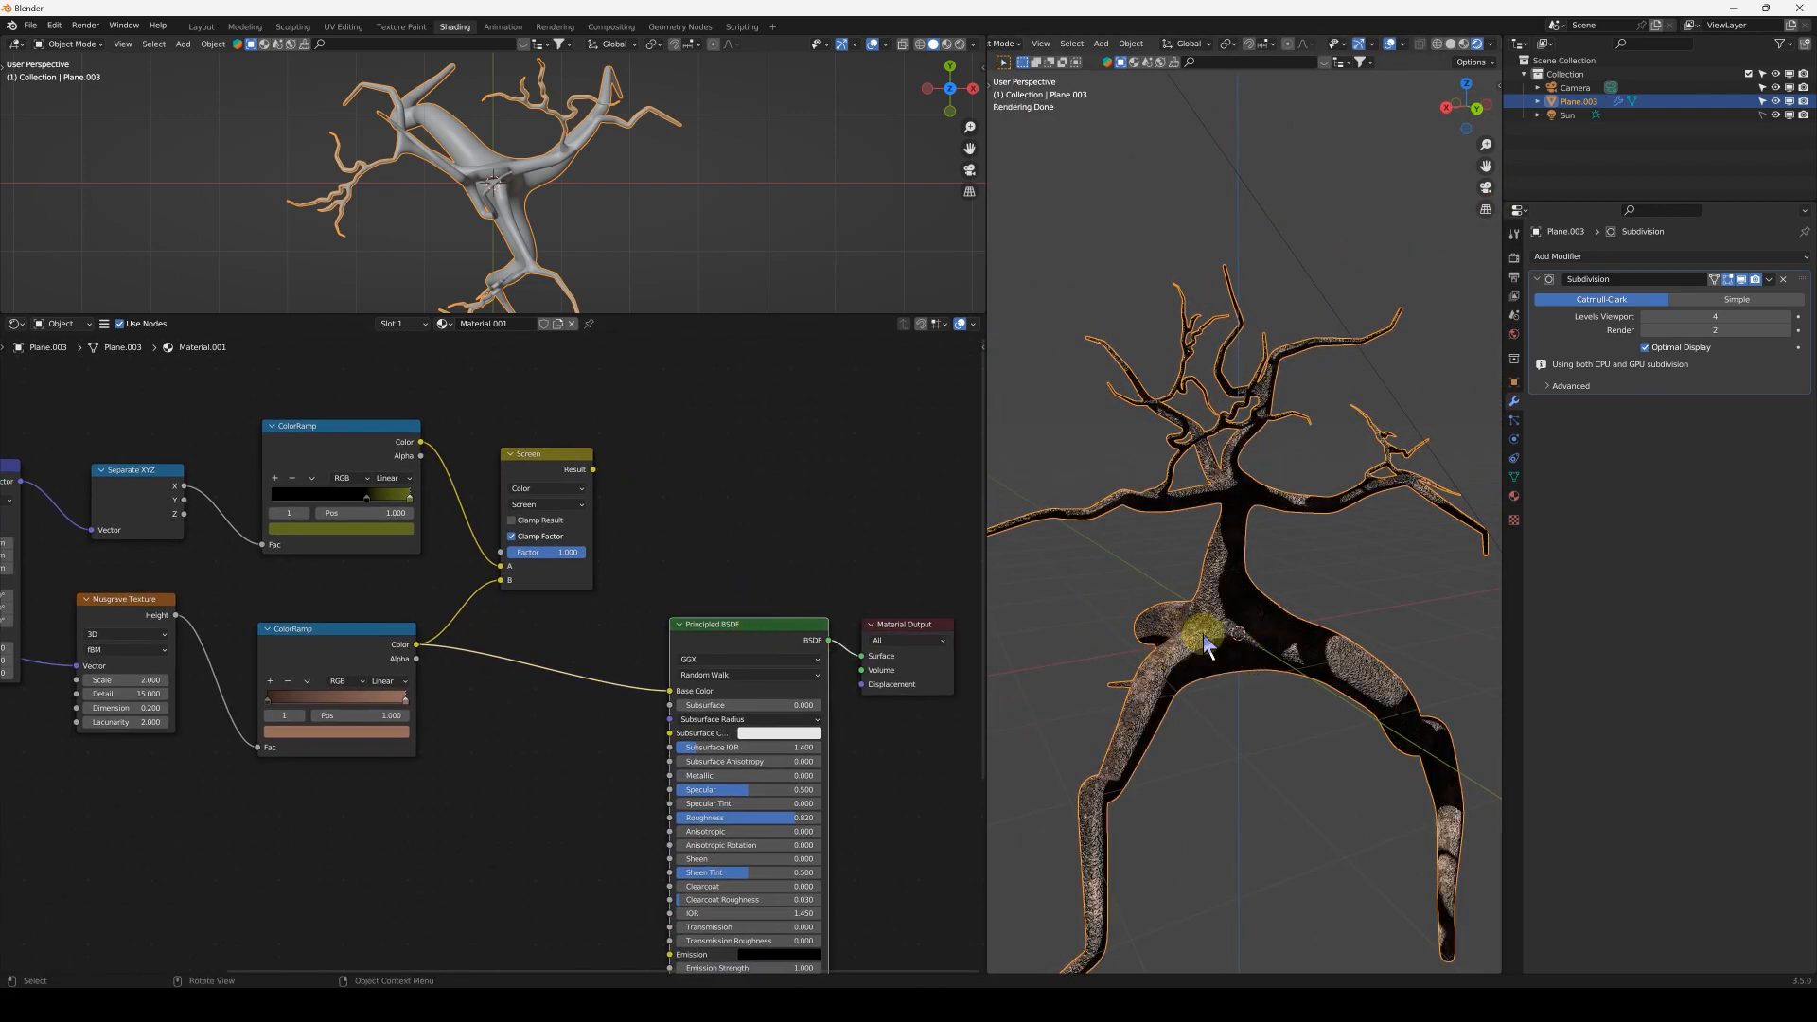
{"action": "middle_click_drag", "start_coordinate": [1205, 646], "coordinate": [657, 568]}
{"action": "left_click", "coordinate": [564, 481]}
{"action": "left_click_drag", "start_coordinate": [594, 471], "coordinate": [669, 691]}
{"action": "middle_click_drag", "start_coordinate": [1277, 649], "coordinate": [1257, 616]}
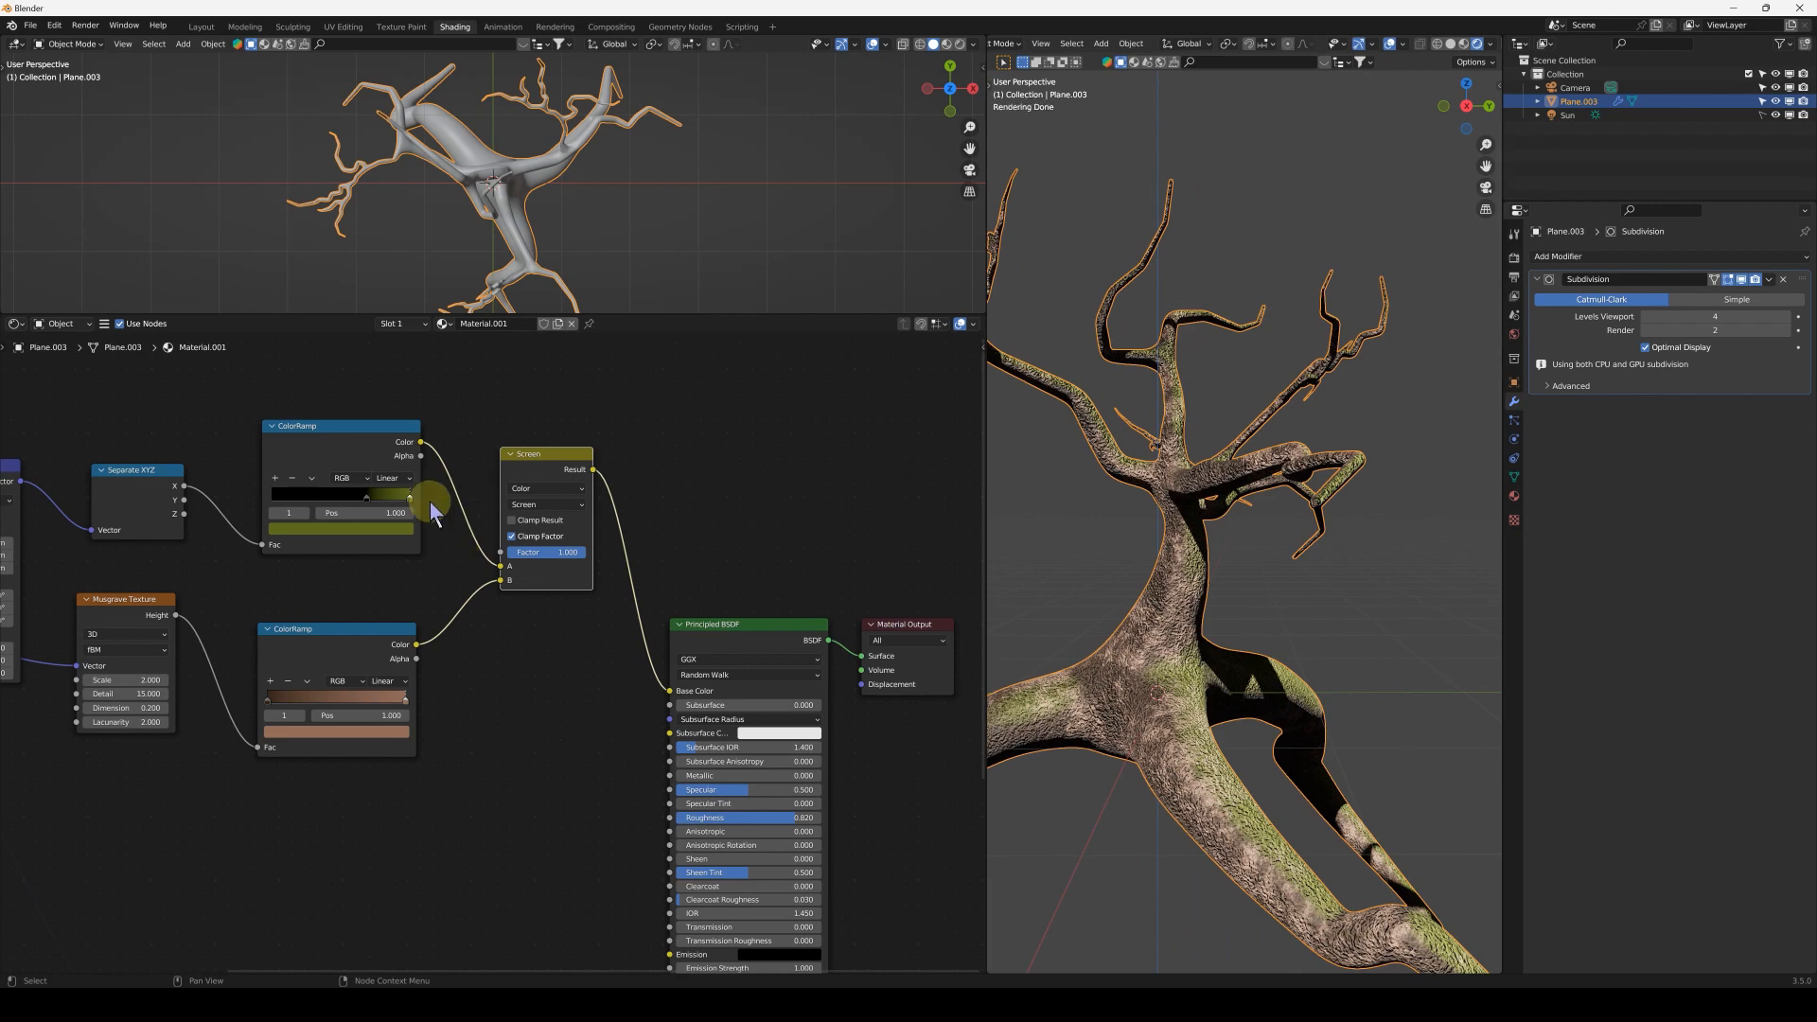
- Move the green mask ColorRamp's black stop to position 0.792 and check the moss coverage on the trunk
{"action": "scroll", "coordinate": [445, 502], "scroll_direction": "up", "scroll_amount": 2}
{"action": "left_click_drag", "start_coordinate": [402, 450], "coordinate": [423, 450]}
{"action": "middle_click_drag", "start_coordinate": [1148, 548], "coordinate": [1270, 574]}
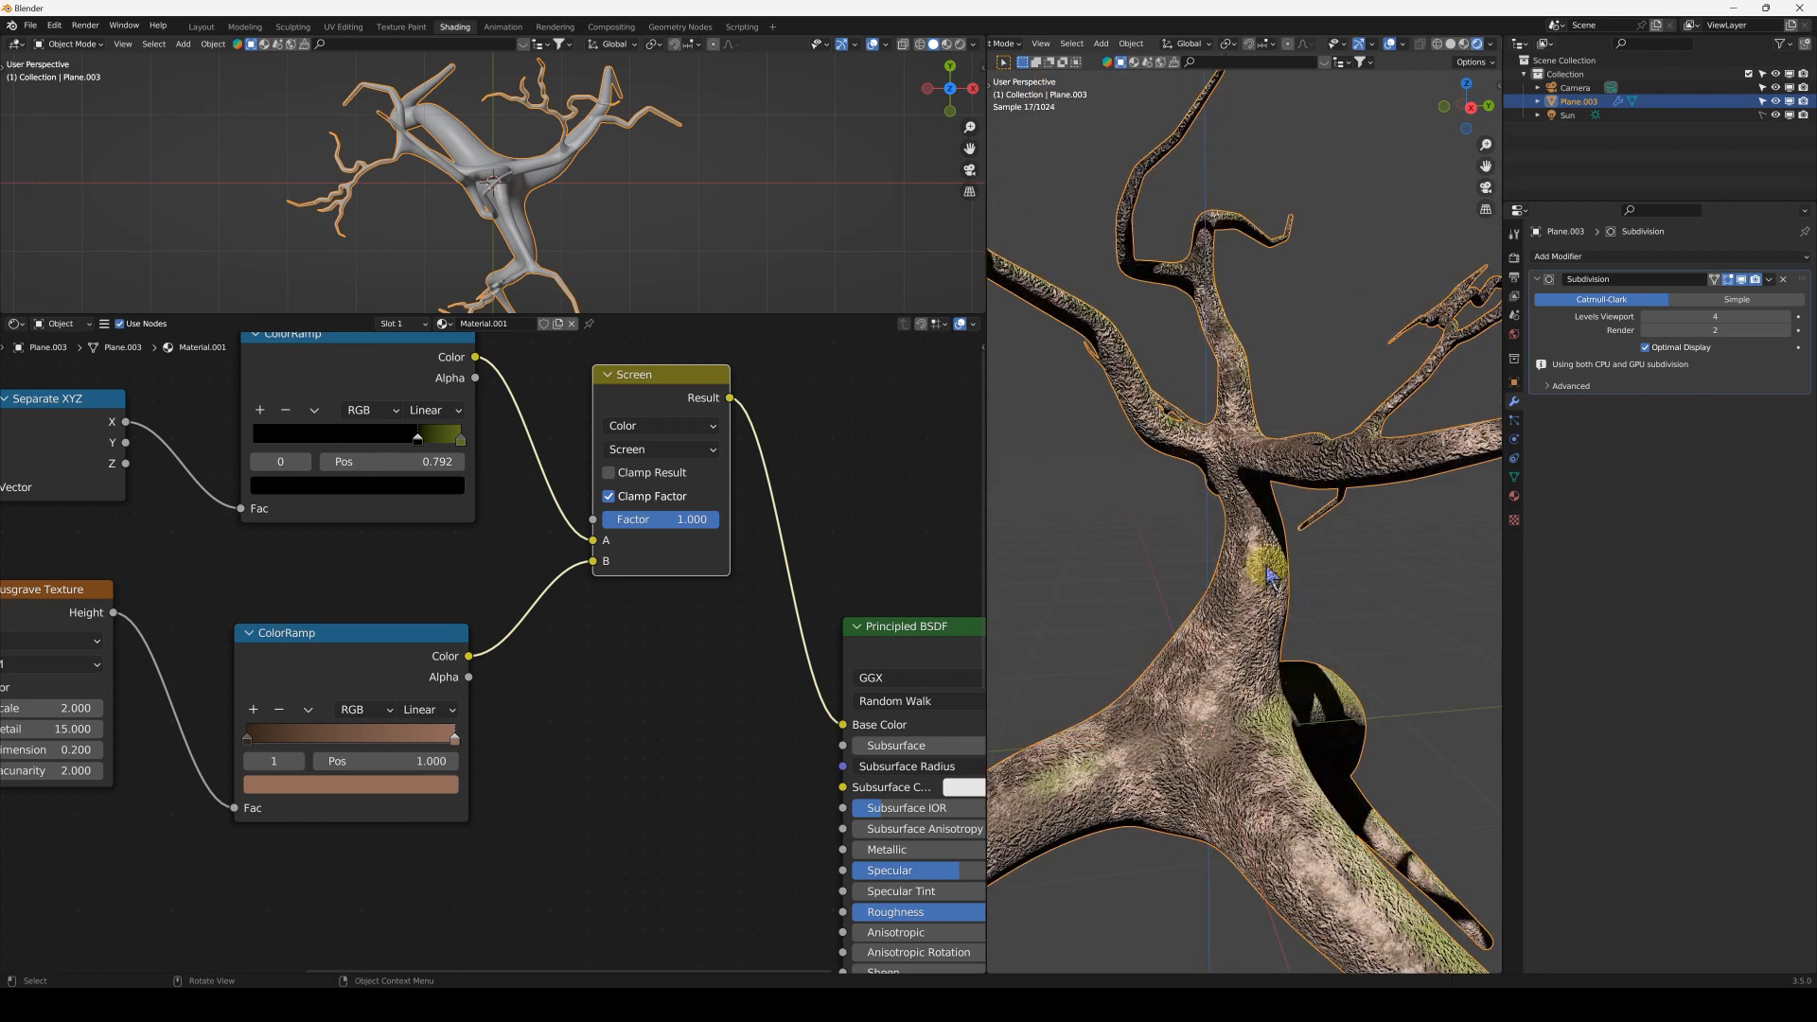
- Tidy the node tree by spacing out the Texture Coordinate node and moving the Wave Texture and Bump nodes closer to the Principled BSDF
{"action": "scroll", "coordinate": [692, 553], "scroll_direction": "down", "scroll_amount": 2}
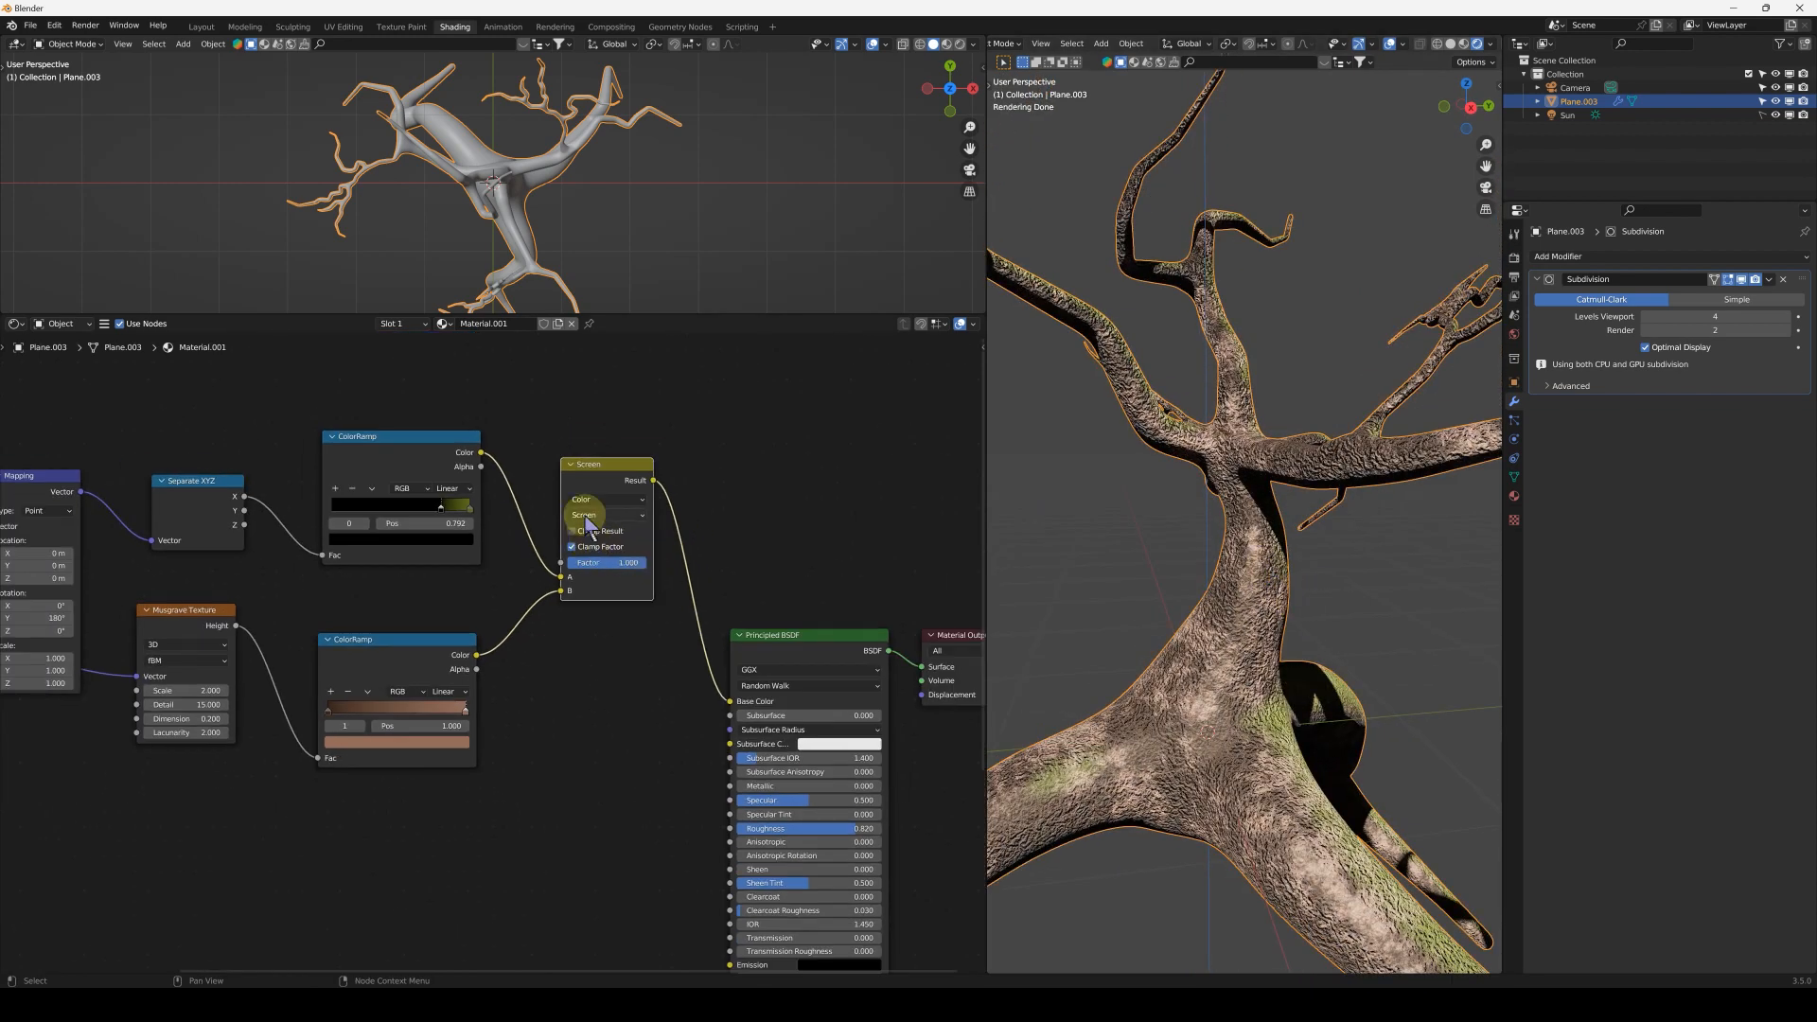
{"action": "middle_click_drag", "start_coordinate": [586, 521], "coordinate": [621, 606]}
{"action": "scroll", "coordinate": [599, 555], "scroll_direction": "down", "scroll_amount": 2}
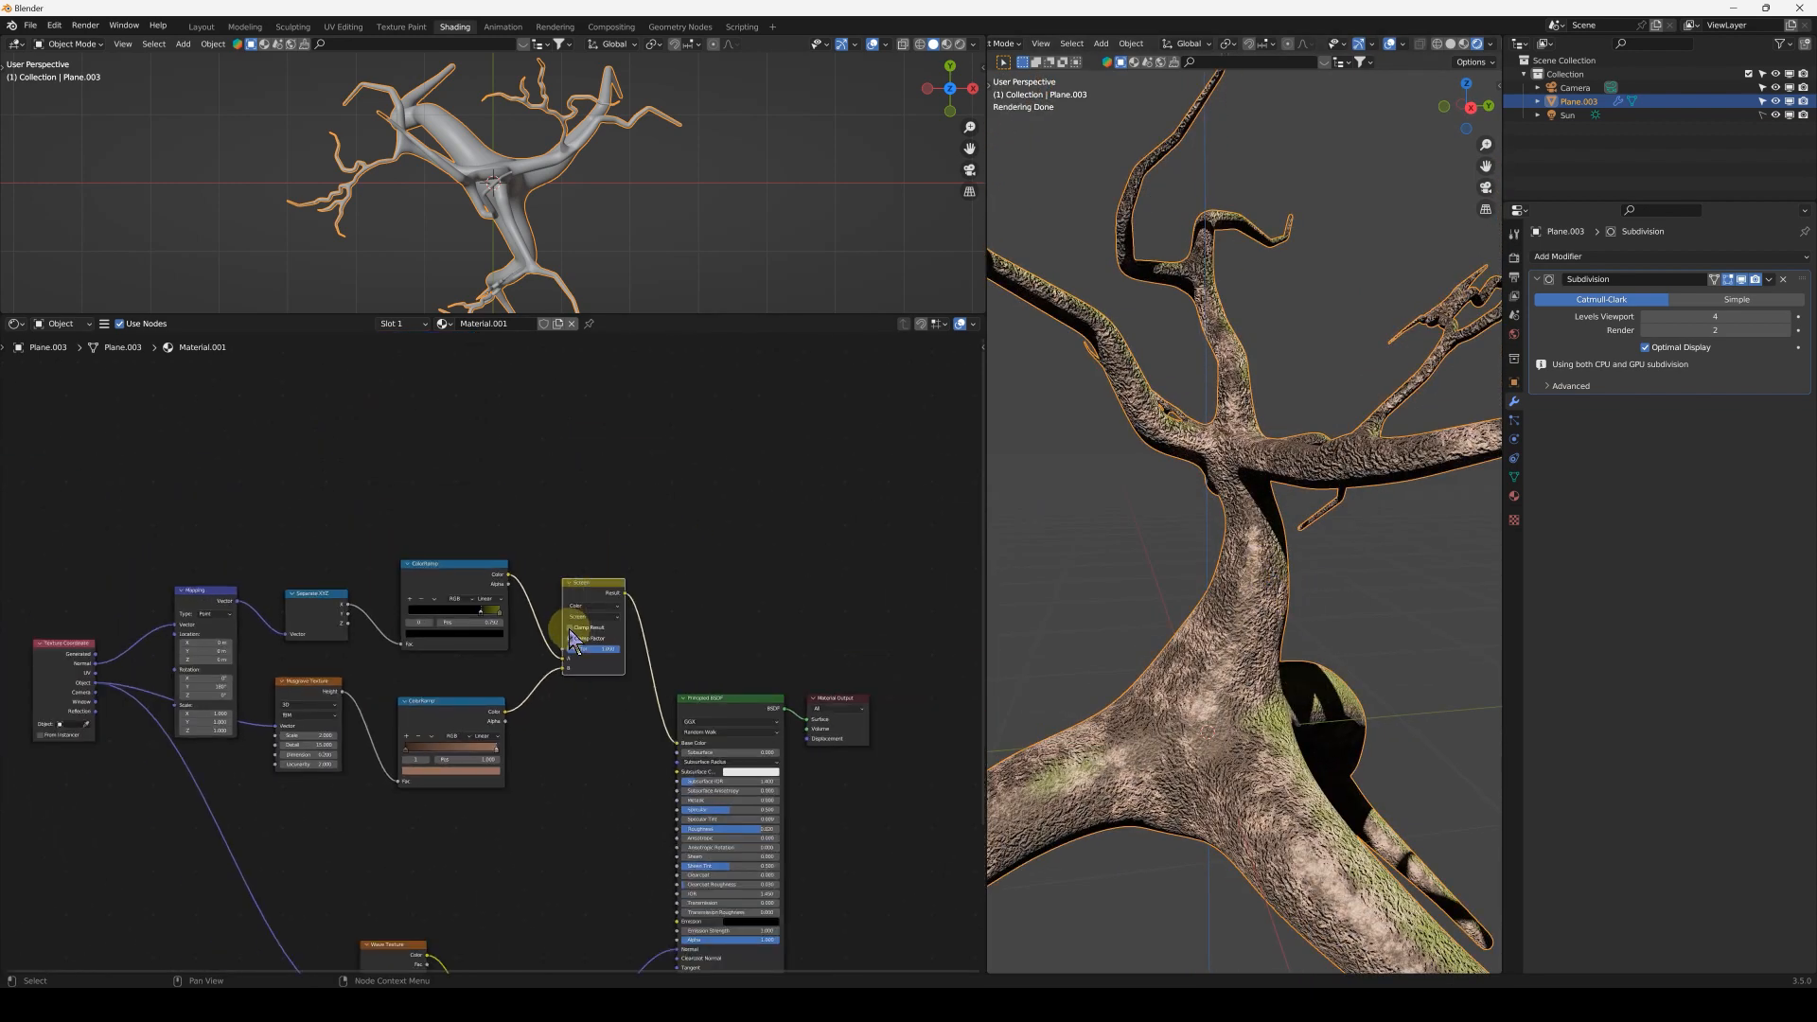
{"action": "middle_click_drag", "start_coordinate": [480, 611], "coordinate": [338, 603]}
{"action": "left_click_drag", "start_coordinate": [184, 539], "coordinate": [76, 582]}
{"action": "left_click_drag", "start_coordinate": [464, 804], "coordinate": [298, 709]}
{"action": "left_click_drag", "start_coordinate": [621, 866], "coordinate": [672, 704]}
{"action": "left_click_drag", "start_coordinate": [287, 705], "coordinate": [525, 701]}
{"action": "scroll", "coordinate": [427, 650], "scroll_direction": "down", "scroll_amount": 1}
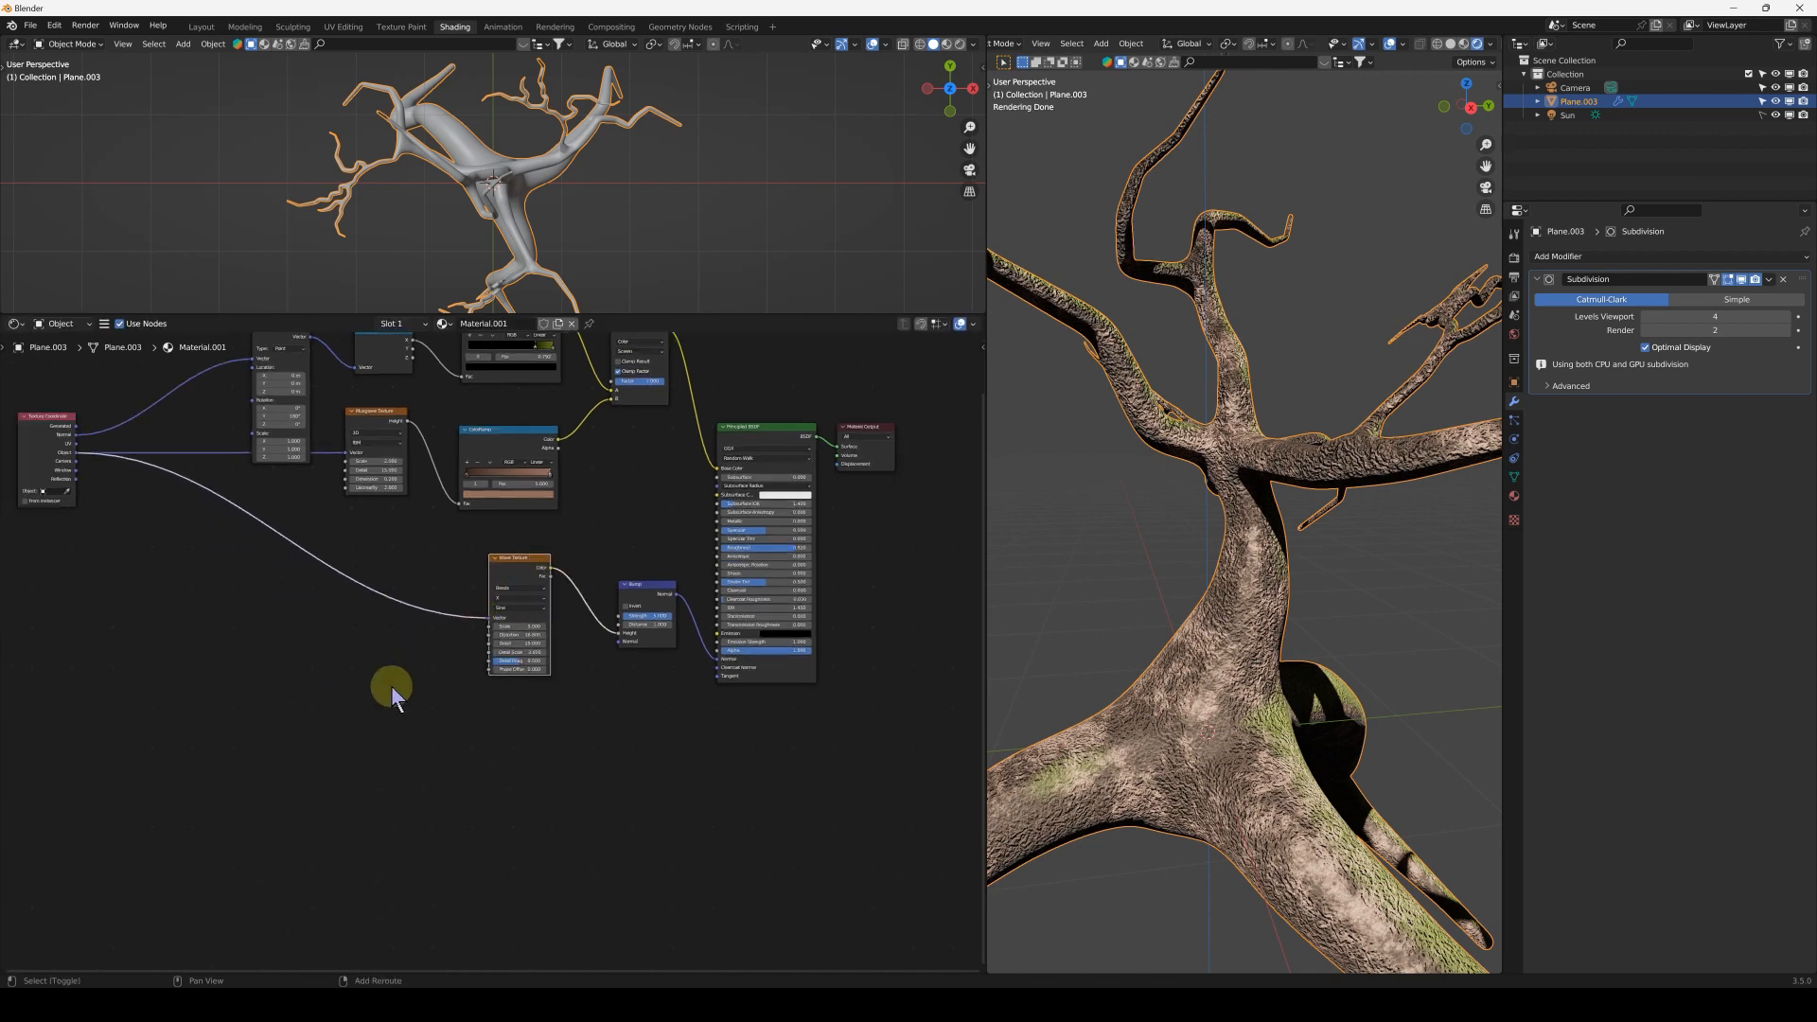
- Add a Displacement node below the Principled BSDF and move the Material Output down near it
{"action": "key", "text": "shift+a"}
{"action": "mouse_move", "coordinate": [381, 691]}
{"action": "left_click", "coordinate": [464, 714]}
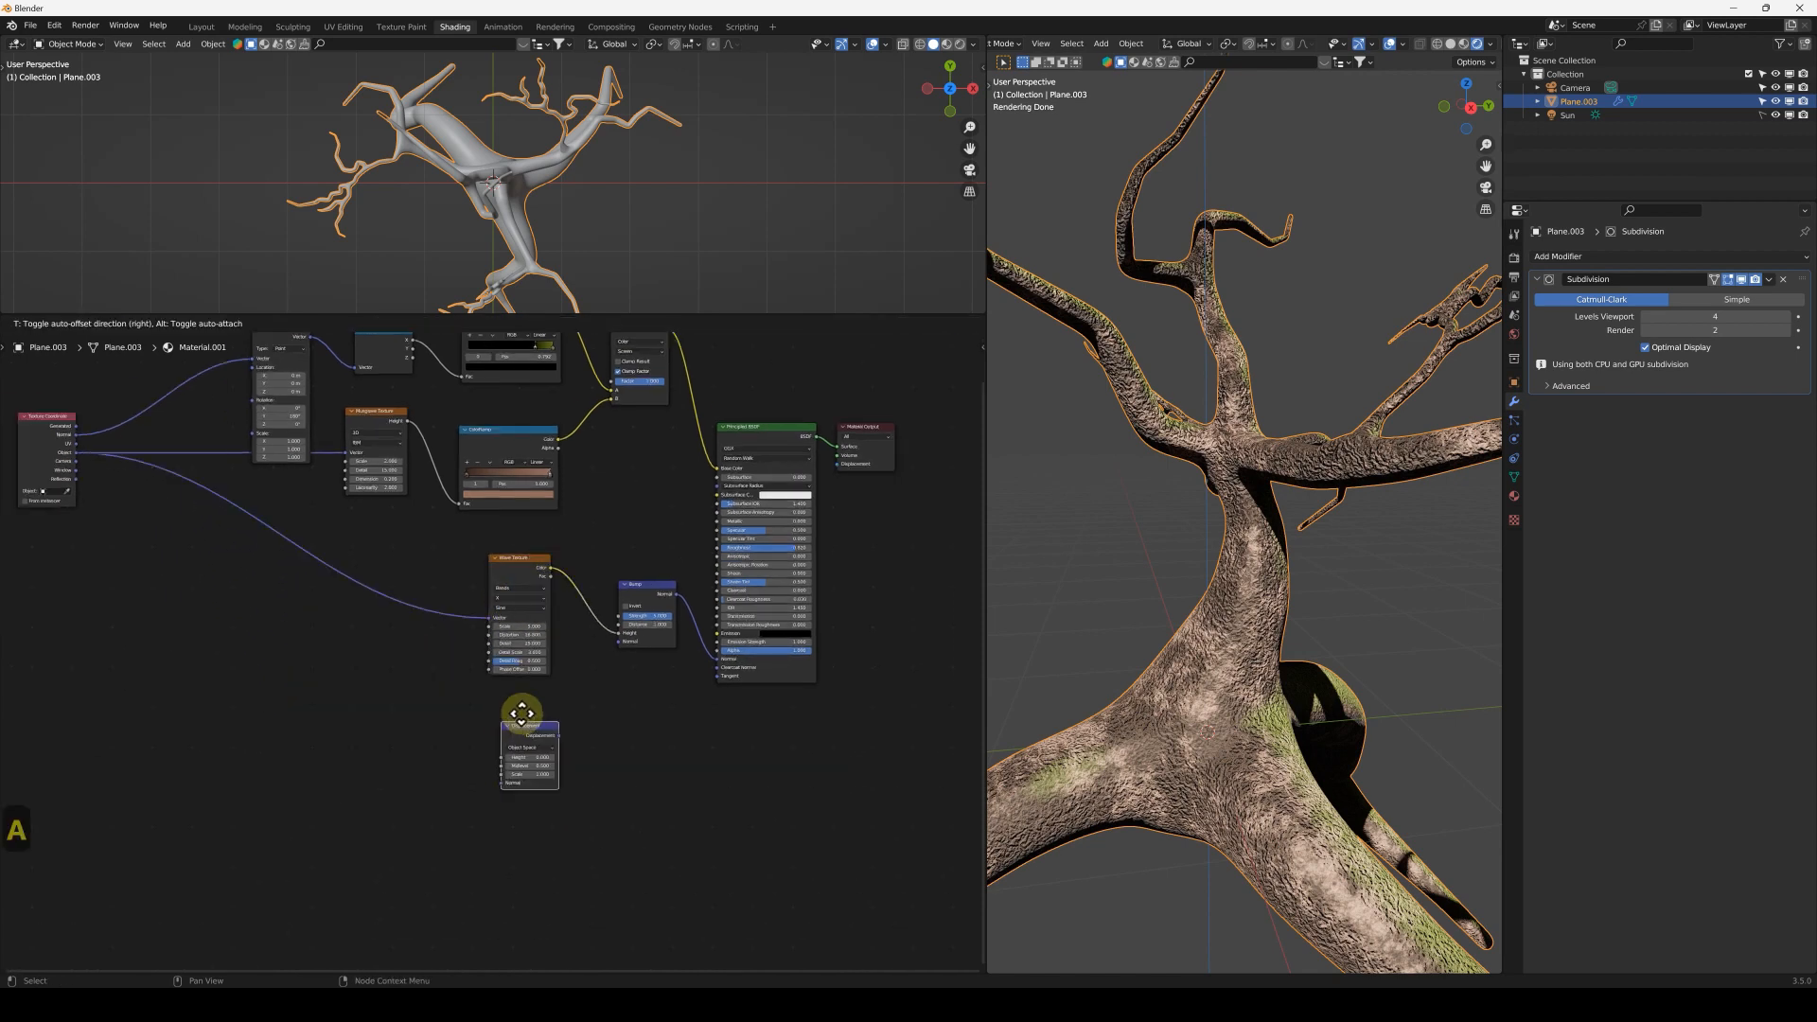
{"action": "left_click", "coordinate": [762, 757]}
{"action": "left_click_drag", "start_coordinate": [872, 466], "coordinate": [900, 750]}
{"action": "middle_click_drag", "start_coordinate": [290, 686], "coordinate": [438, 662]}
- Add a Noise Texture below the Wave Texture and connect the Texture Coordinate's Object output to its Vector input
{"action": "key", "text": "shift+a"}
{"action": "mouse_move", "coordinate": [414, 644]}
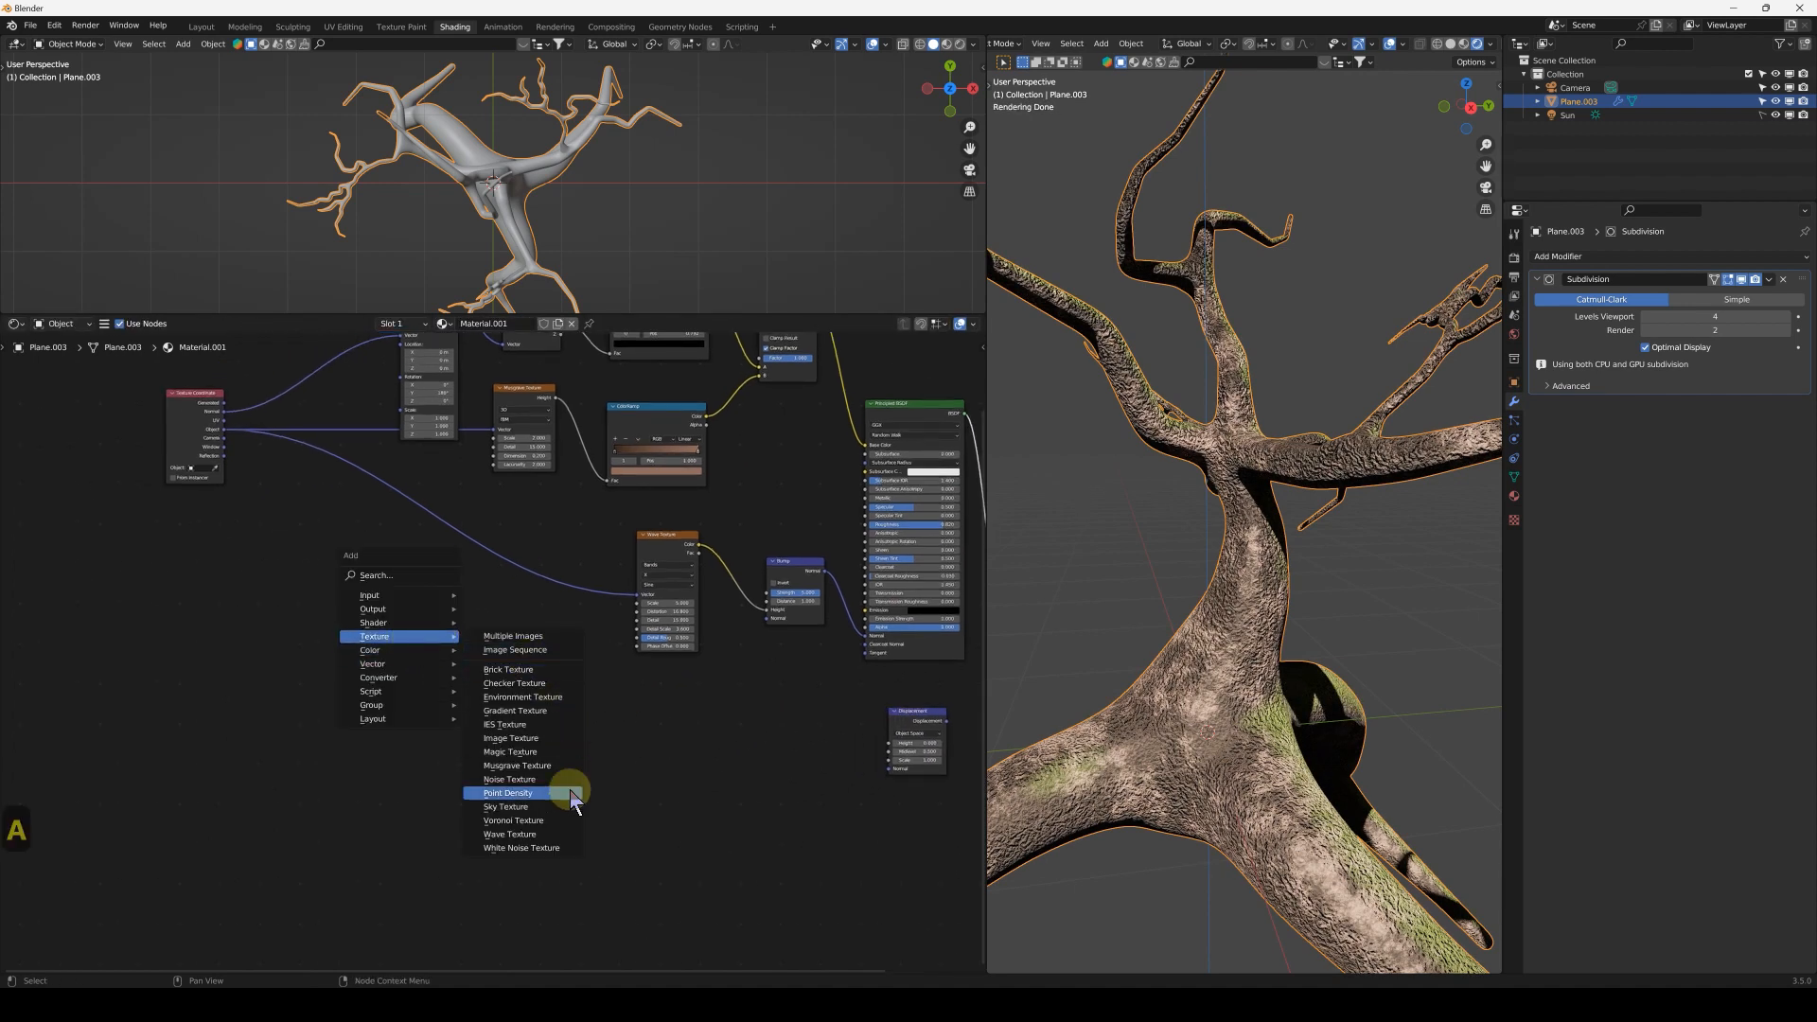
{"action": "left_click", "coordinate": [516, 778]}
{"action": "left_click", "coordinate": [664, 694]}
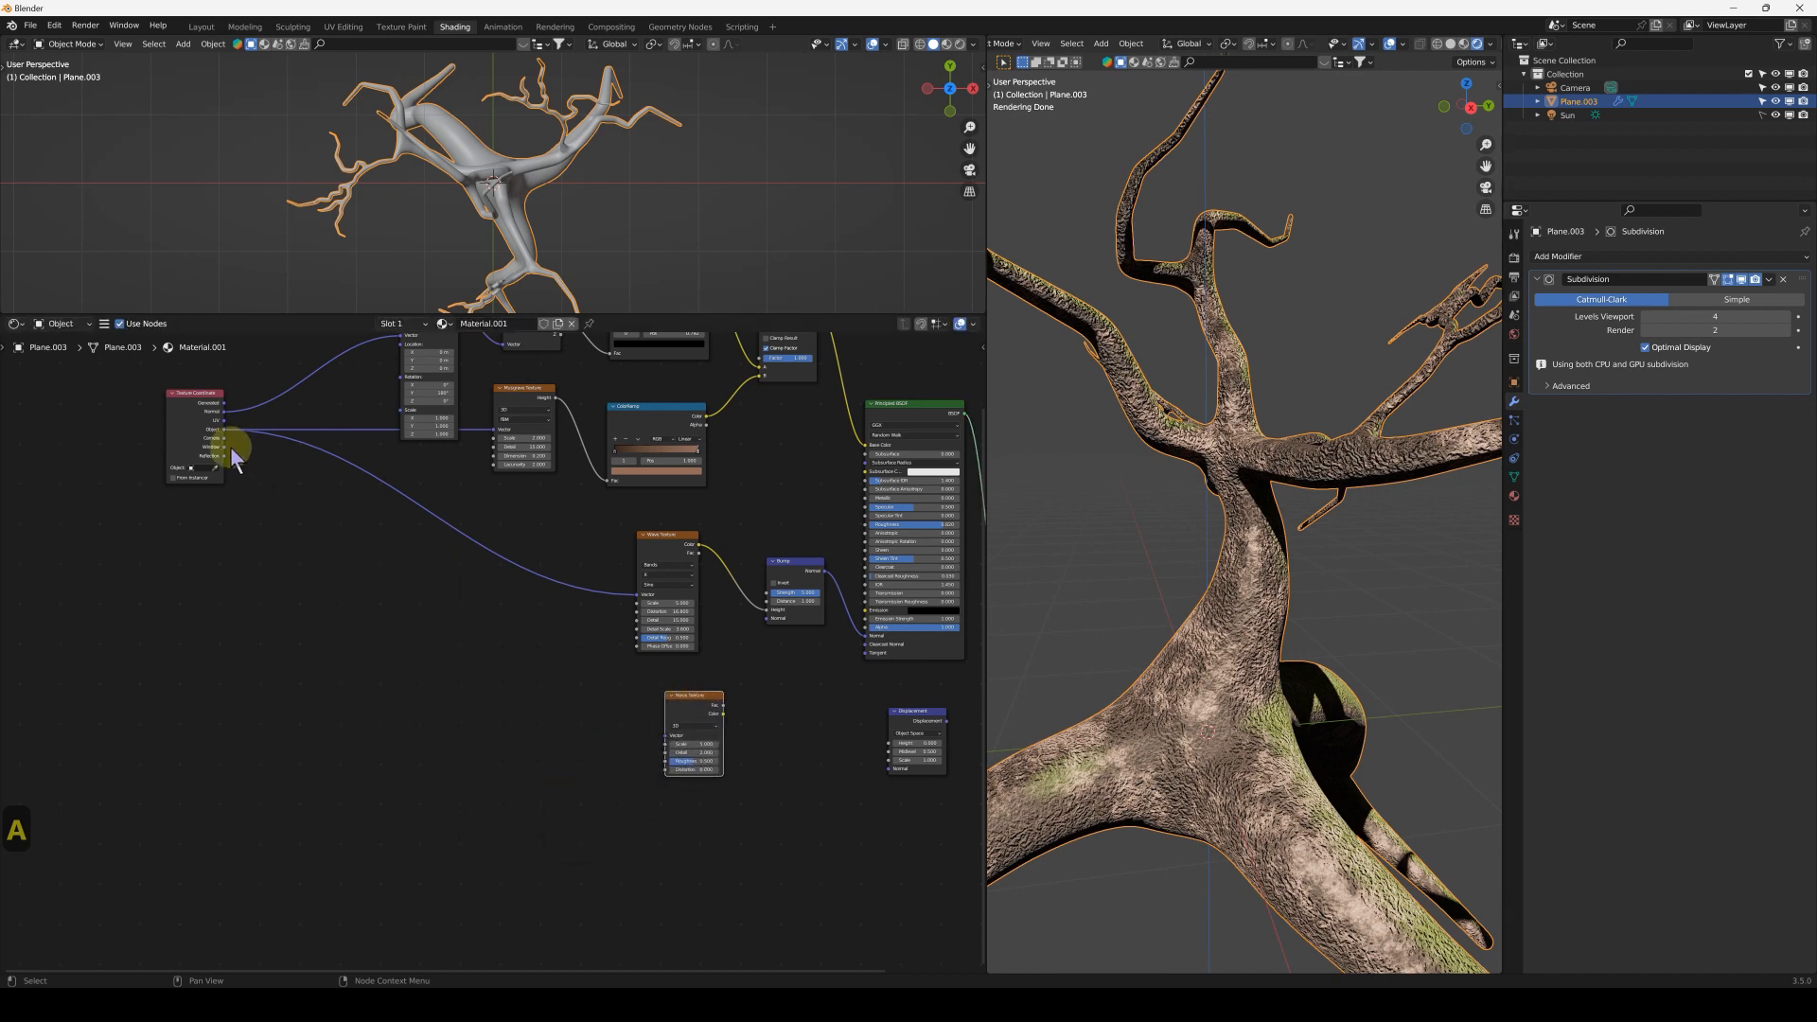
{"action": "left_click_drag", "start_coordinate": [232, 427], "coordinate": [566, 696]}
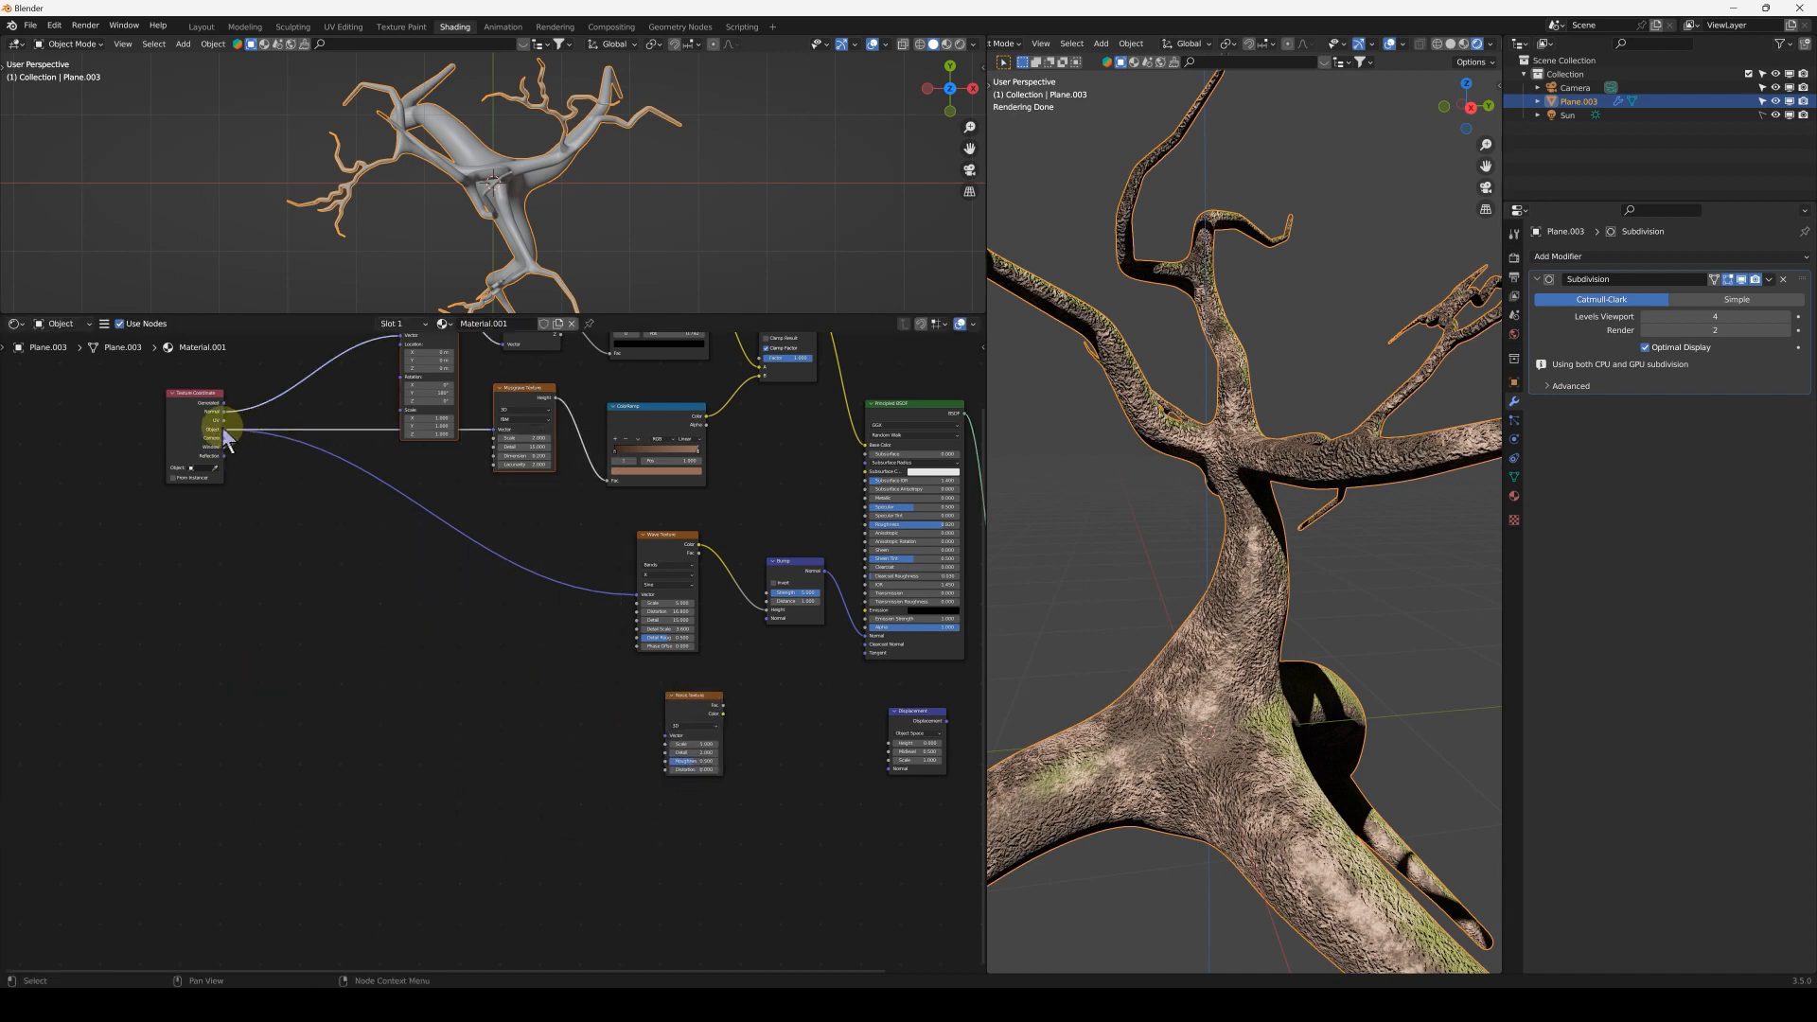
{"action": "left_click_drag", "start_coordinate": [227, 433], "coordinate": [666, 734]}
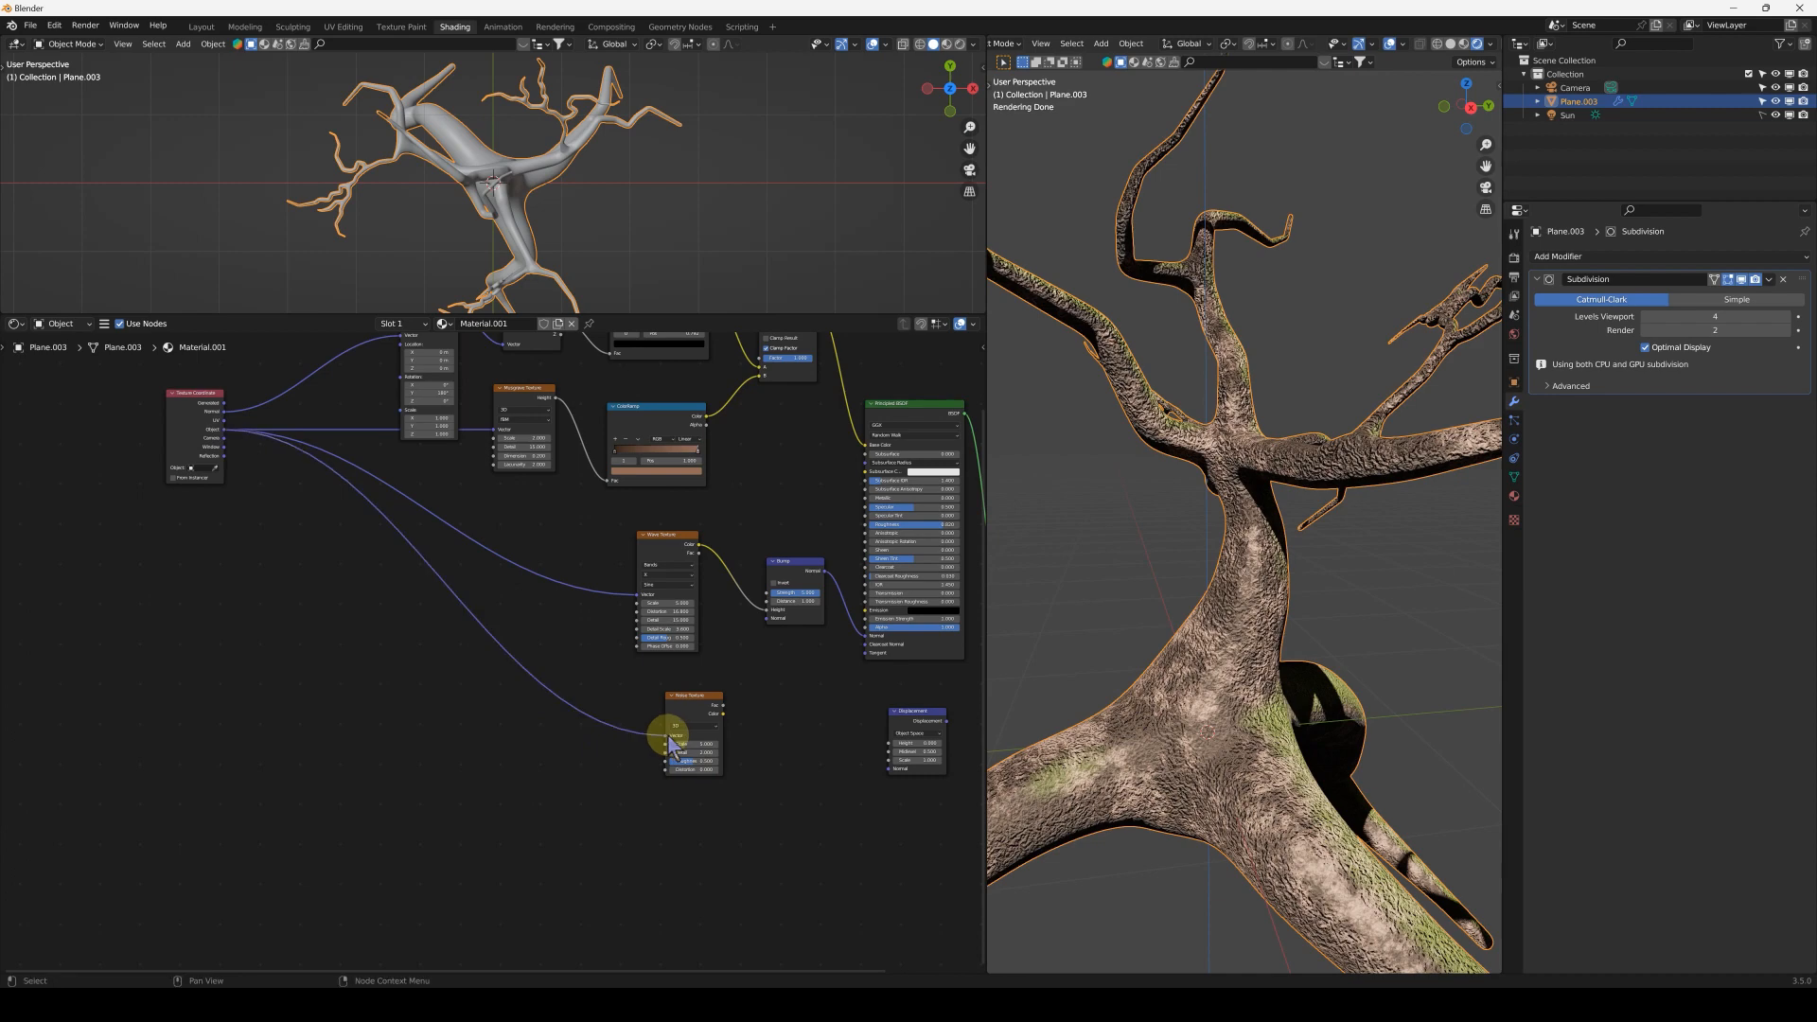
- Place a duplicate of the brown ColorRamp beside the Noise Texture and reset it to the default black-to-white gradient
{"action": "middle_click_drag", "start_coordinate": [743, 757], "coordinate": [547, 724]}
{"action": "scroll", "coordinate": [542, 711], "scroll_direction": "up", "scroll_amount": 5}
{"action": "left_click_drag", "start_coordinate": [508, 649], "coordinate": [432, 654]}
{"action": "middle_click_drag", "start_coordinate": [487, 504], "coordinate": [594, 568]}
{"action": "left_click", "coordinate": [504, 457]}
{"action": "scroll", "coordinate": [559, 515], "scroll_direction": "down", "scroll_amount": 2}
{"action": "key", "text": "shift+d"}
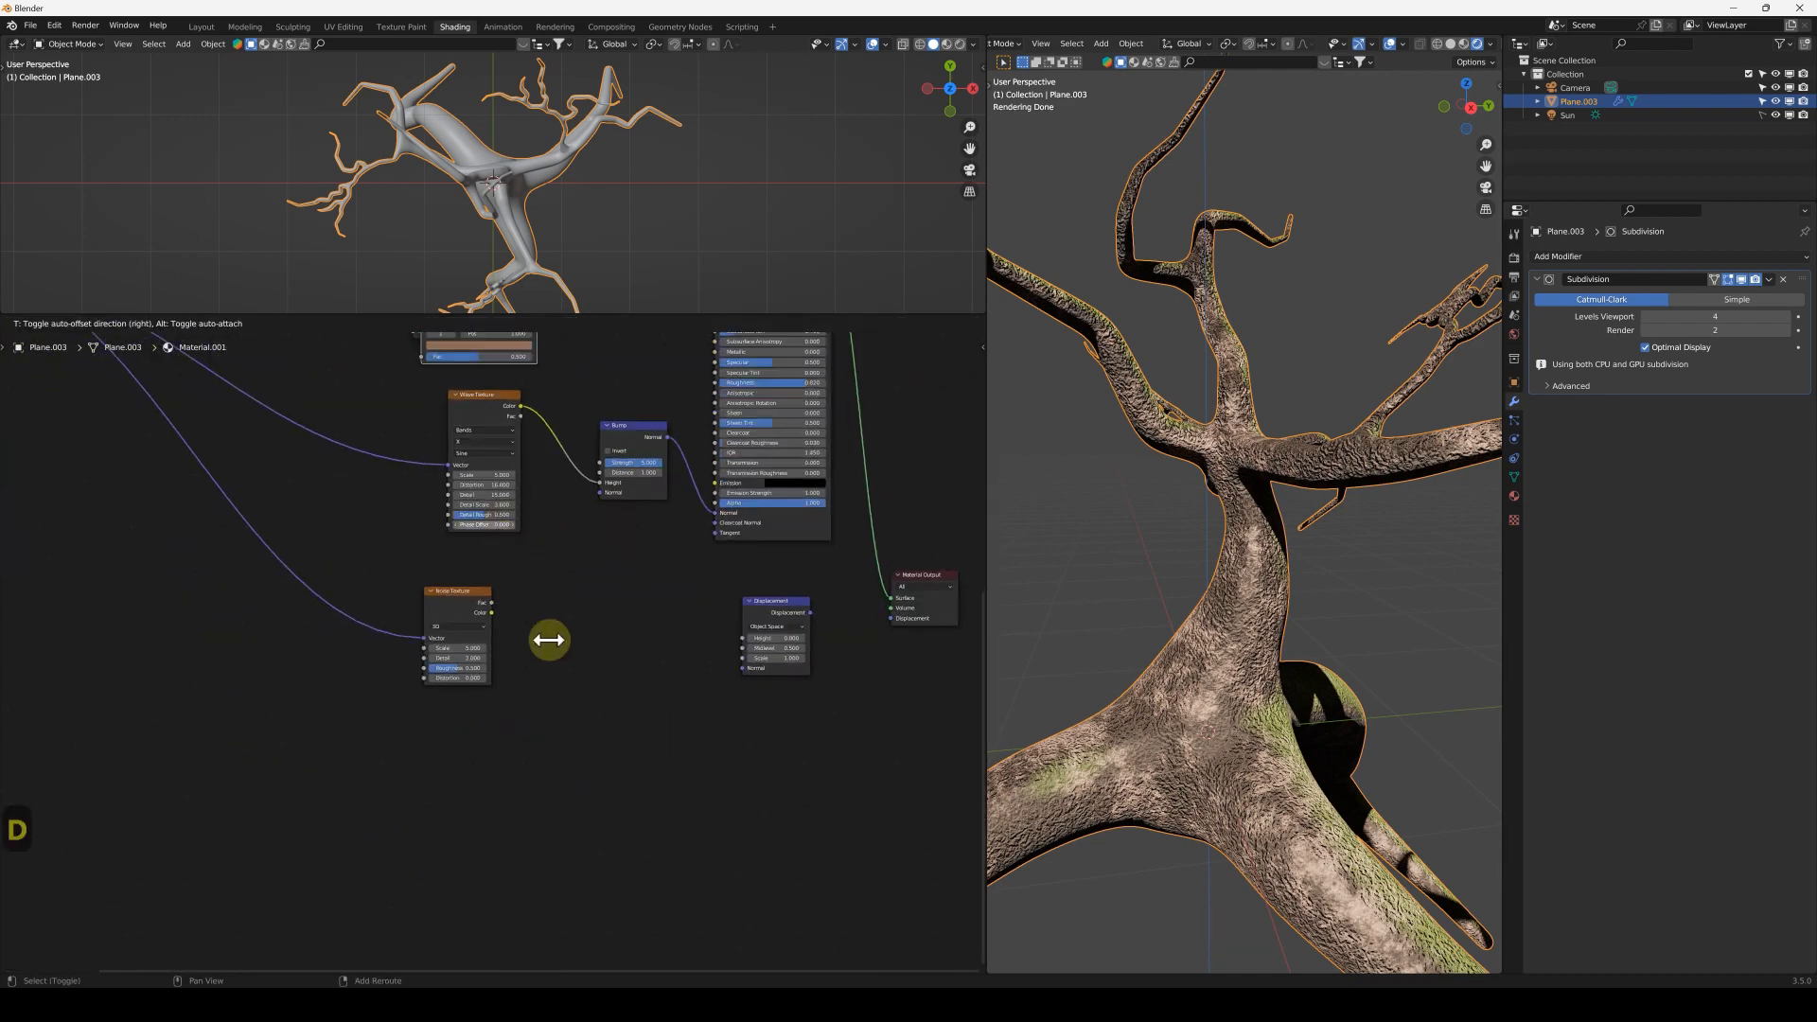
{"action": "left_click", "coordinate": [614, 852]}
{"action": "scroll", "coordinate": [586, 728], "scroll_direction": "up", "scroll_amount": 3}
{"action": "left_click", "coordinate": [605, 586]}
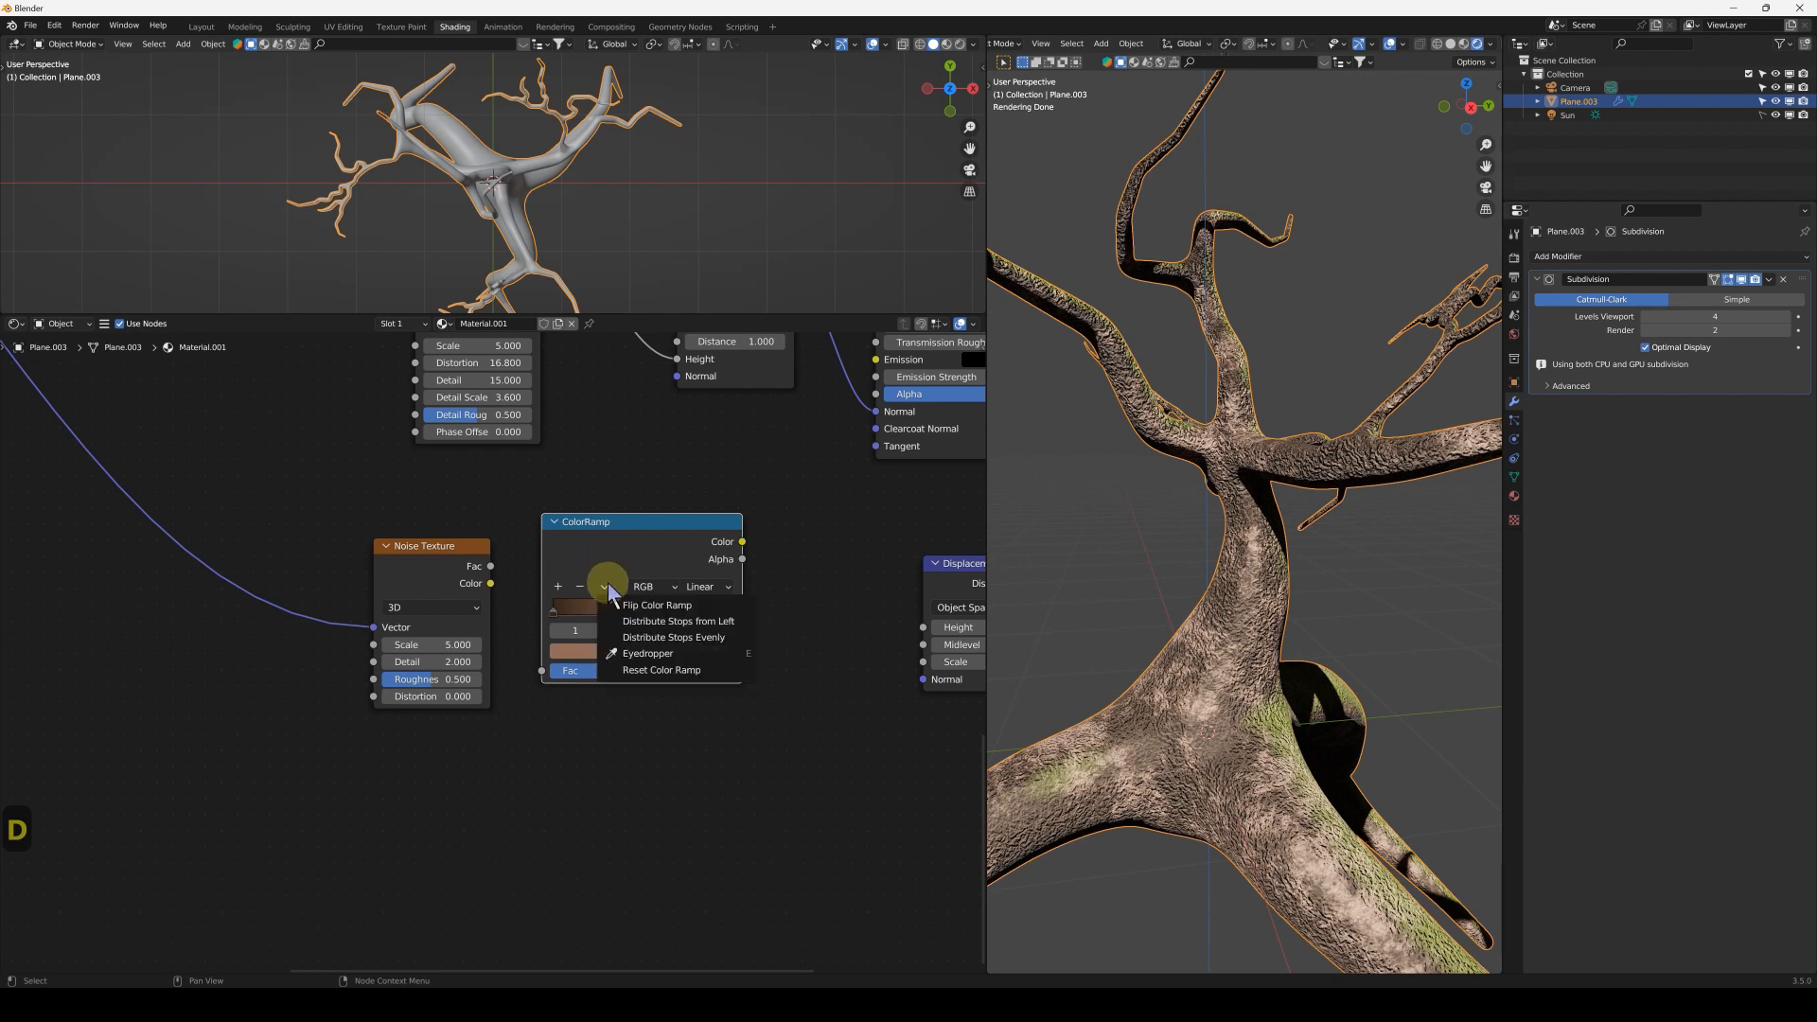
{"action": "left_click", "coordinate": [687, 670]}
- Connect the Noise Texture's Fac output to the new ColorRamp and preview the ramp on the tree
{"action": "left_click_drag", "start_coordinate": [490, 565], "coordinate": [512, 594]}
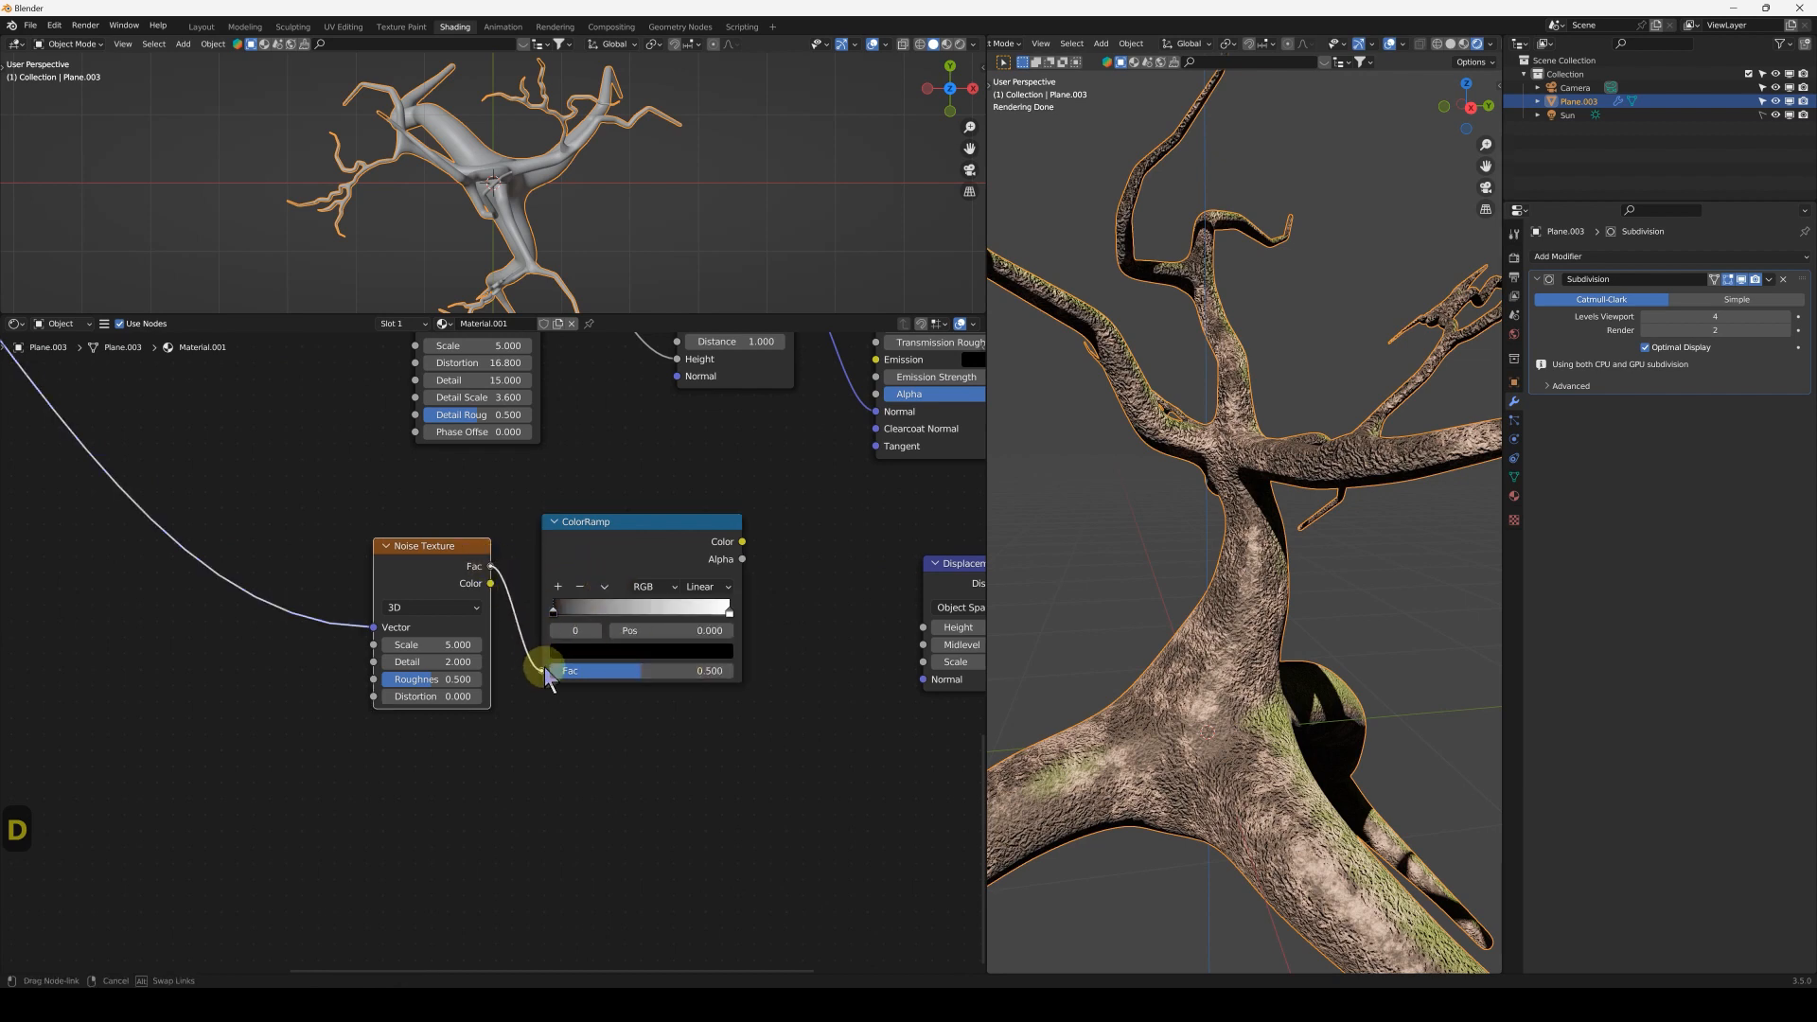
{"action": "left_click_drag", "start_coordinate": [546, 676], "coordinate": [544, 671]}
{"action": "left_click", "coordinate": [747, 644], "text": "ctrl+shift"}
{"action": "scroll", "coordinate": [359, 705], "scroll_direction": "up", "scroll_amount": 2}
{"action": "left_click", "coordinate": [379, 641]}
{"action": "type", "text": "7.4"}
{"action": "key", "text": "Return"}
{"action": "mouse_move", "coordinate": [376, 644]}
{"action": "left_mouse_down"}
{"action": "mouse_move", "coordinate": [415, 644]}
{"action": "mouse_move", "coordinate": [377, 644]}
{"action": "left_mouse_up"}
{"action": "right_click", "coordinate": [377, 645]}
- Move the noise ColorRamp's black stop to position 0.408
{"action": "left_click_drag", "start_coordinate": [581, 585], "coordinate": [693, 595]}
{"action": "right_click", "coordinate": [611, 591]}
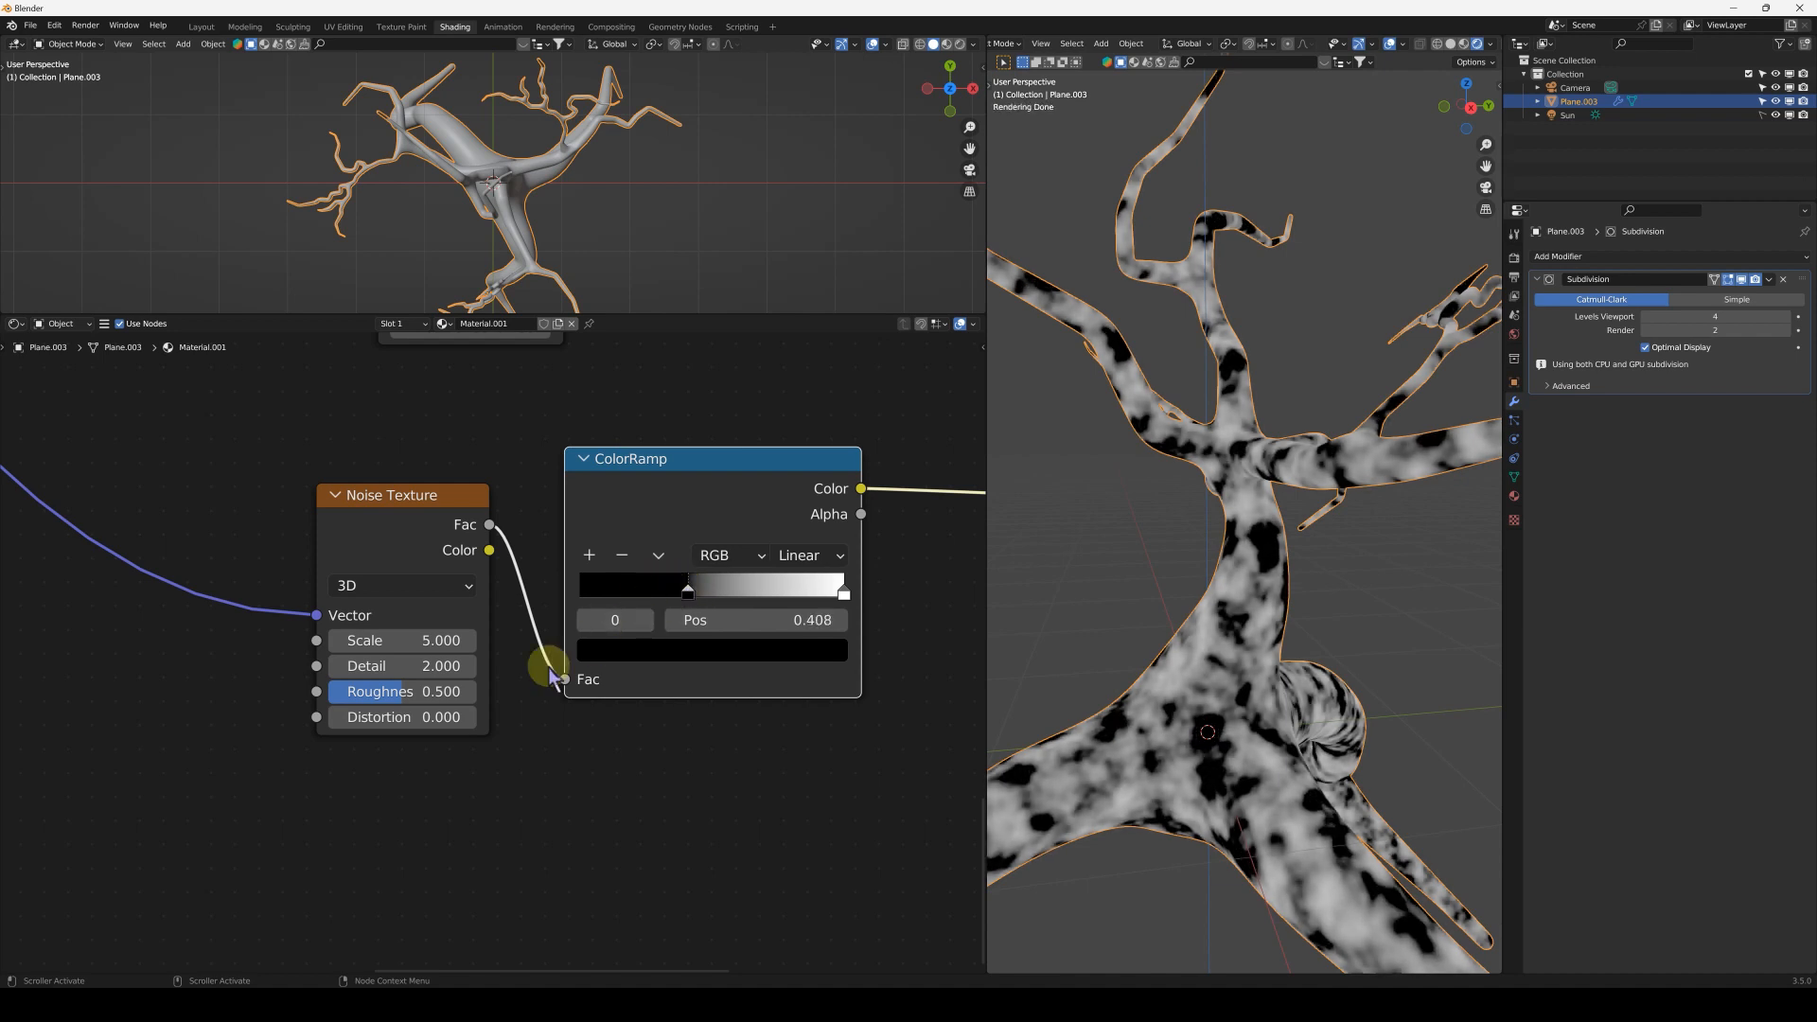
- Wire the noise ColorRamp through the Displacement node's Height to the Material Output's Displacement, and reconnect the Principled BSDF to Surface
{"action": "scroll", "coordinate": [609, 695], "scroll_direction": "down", "scroll_amount": 3}
{"action": "middle_click_drag", "start_coordinate": [803, 713], "coordinate": [483, 715]}
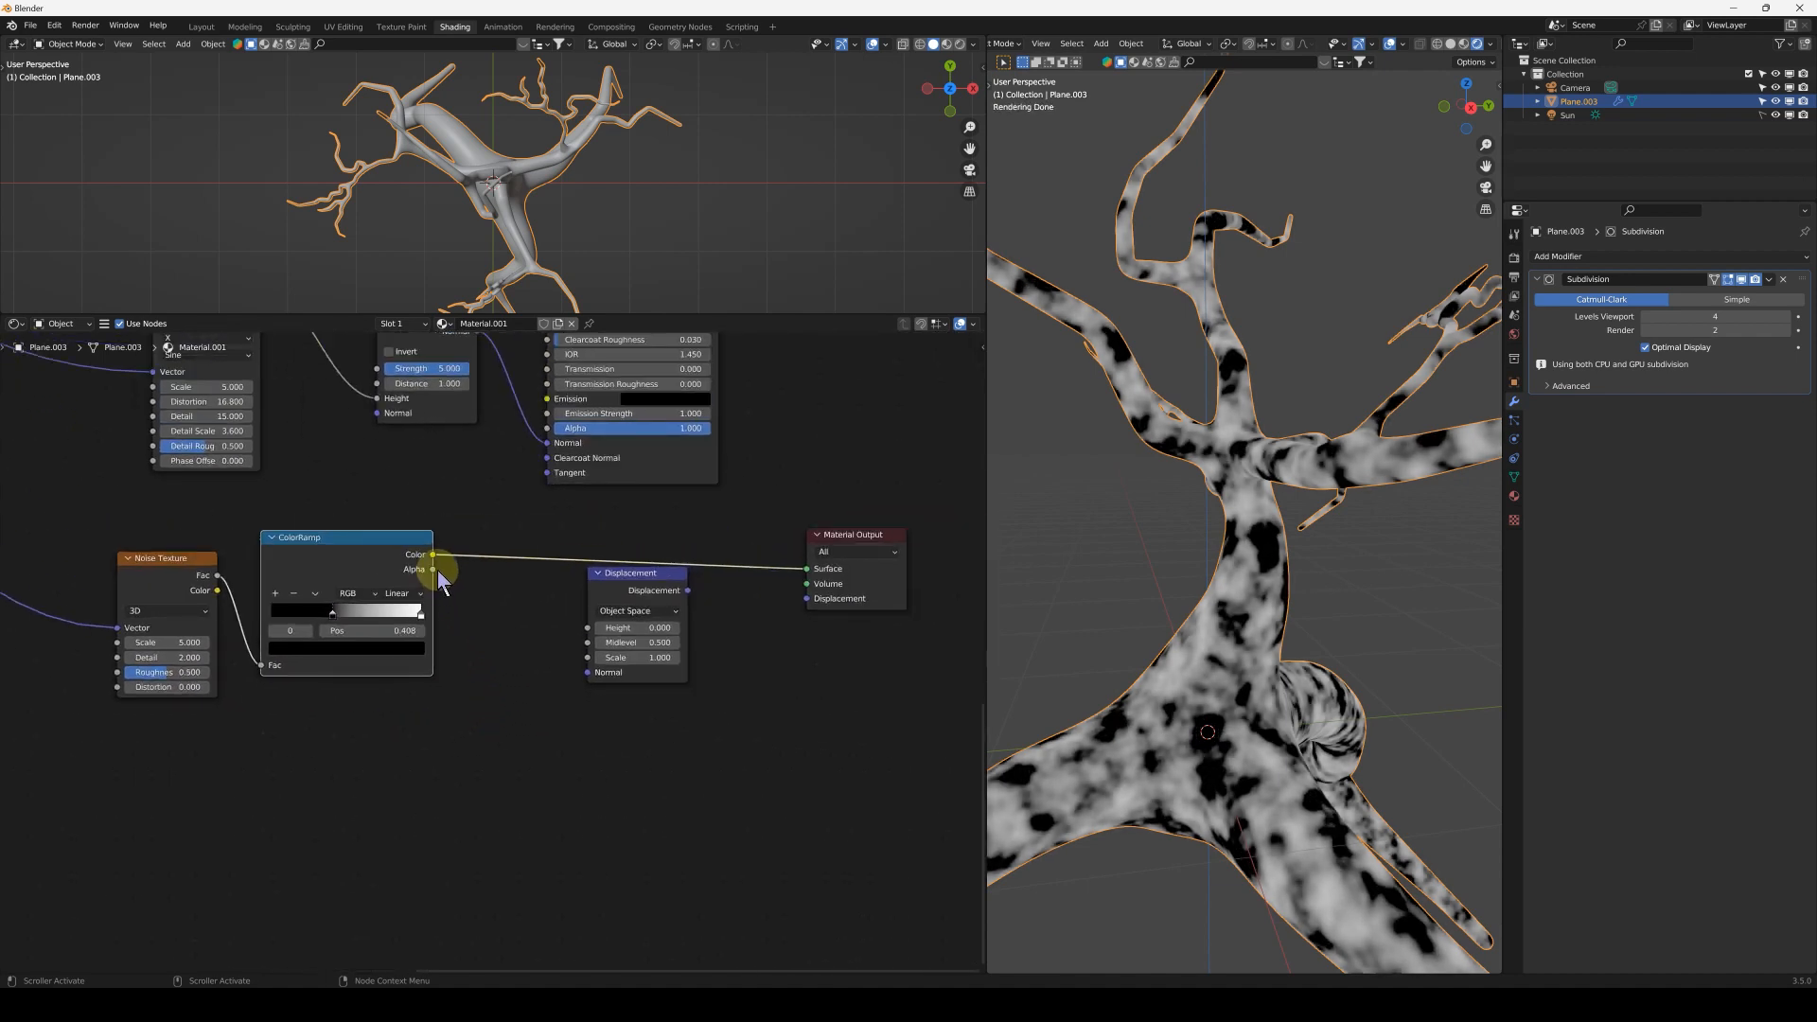
{"action": "left_click_drag", "start_coordinate": [434, 560], "coordinate": [558, 637]}
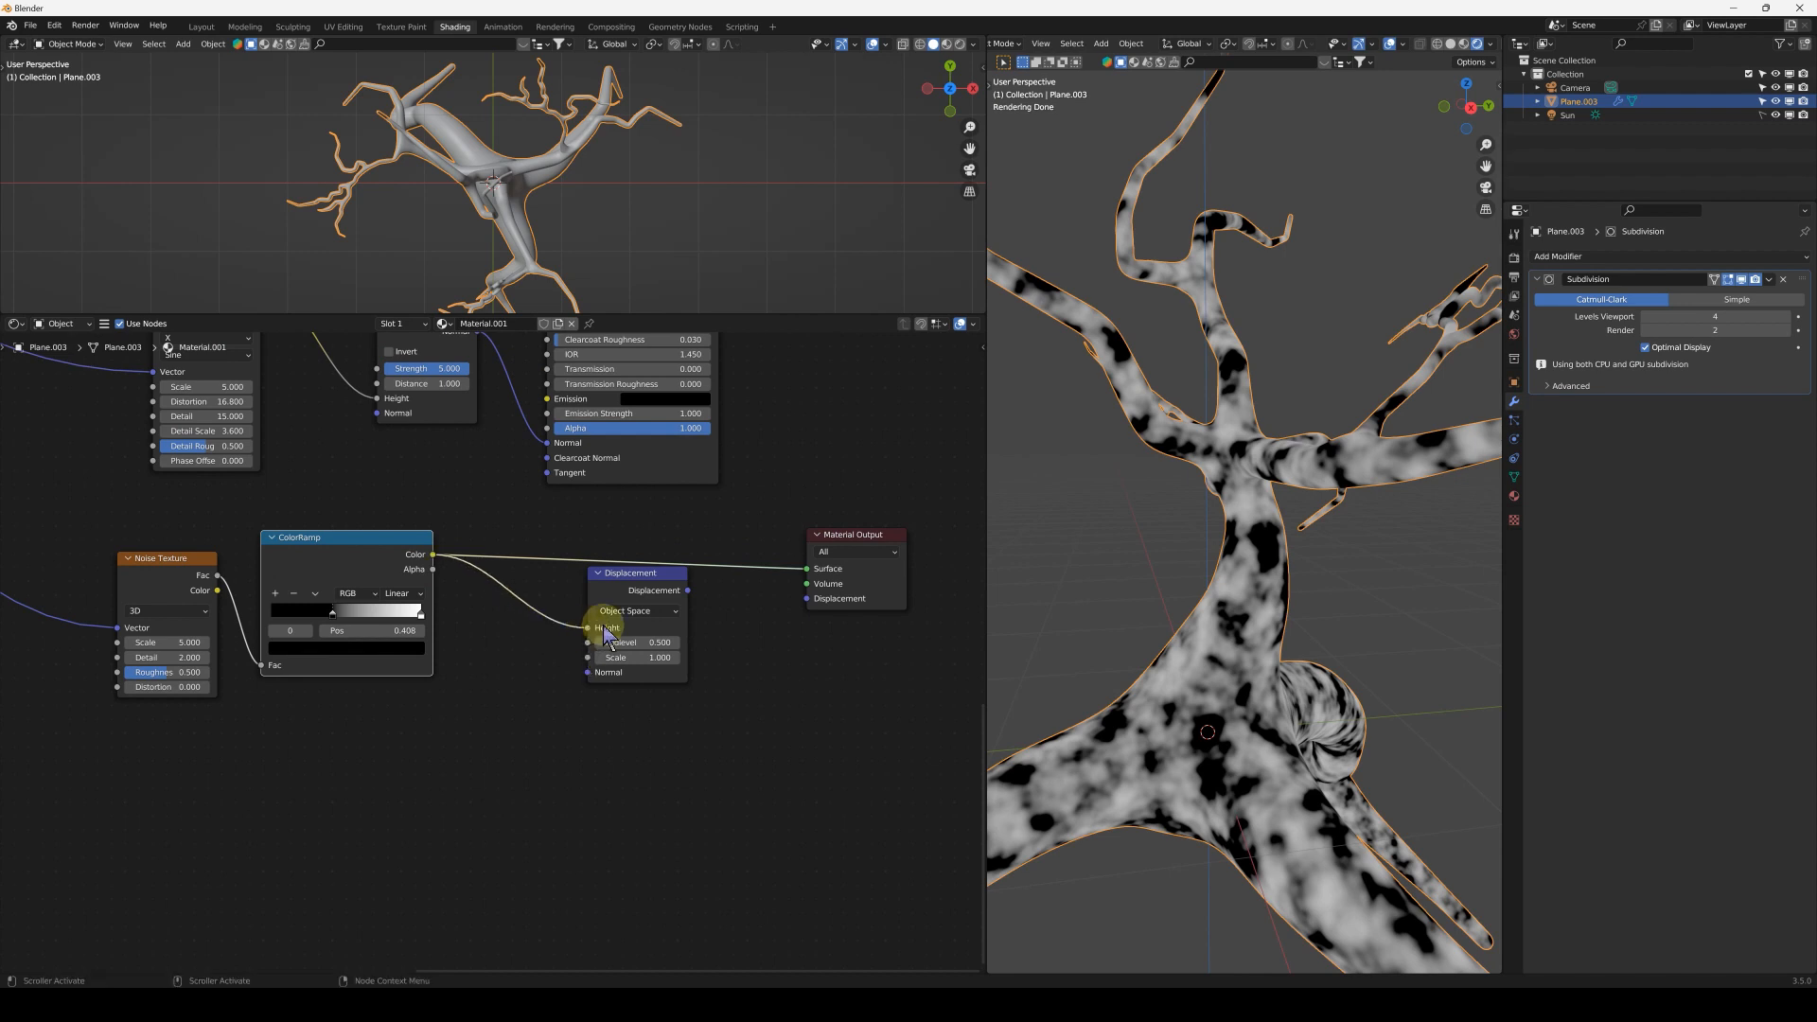
{"action": "left_click_drag", "start_coordinate": [688, 591], "coordinate": [811, 600]}
{"action": "scroll", "coordinate": [710, 702], "scroll_direction": "up", "scroll_amount": 8, "text": "shift"}
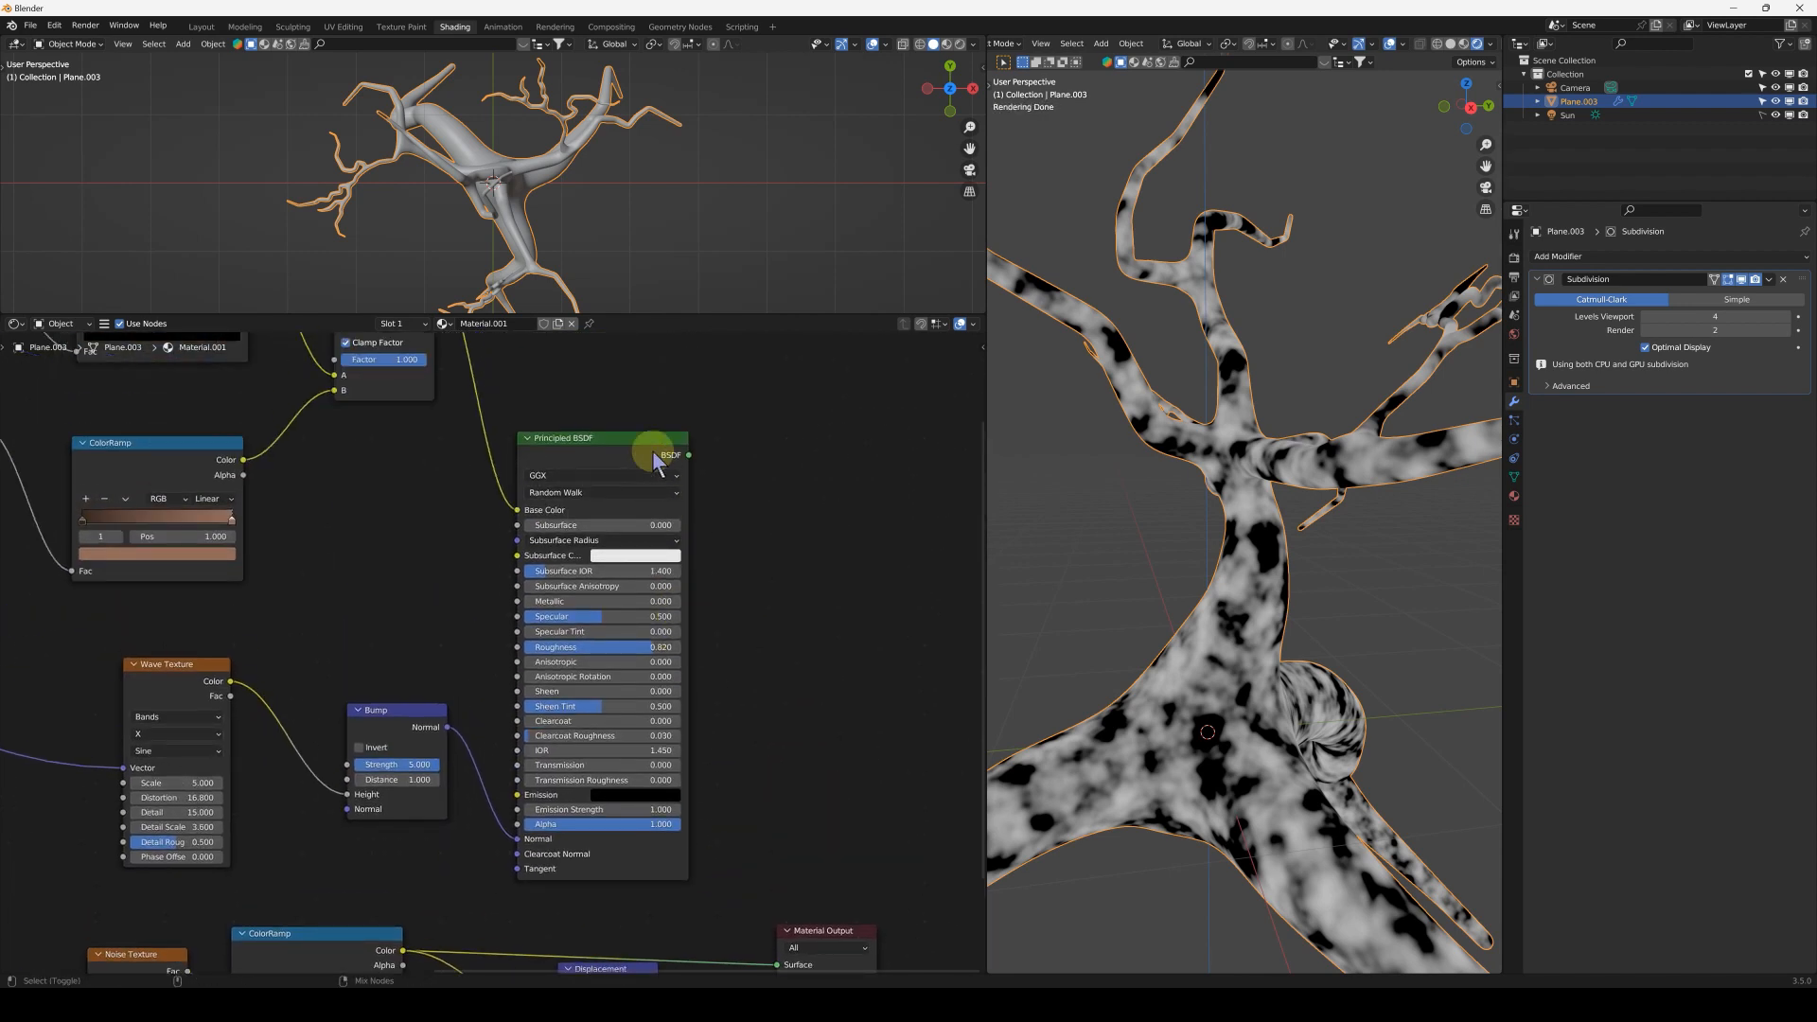
{"action": "left_click", "coordinate": [655, 461], "text": "ctrl+shift"}
- Set the Displacement node's Midlevel to 0 and Scale to 0.2
{"action": "scroll", "coordinate": [782, 454], "scroll_direction": "down", "scroll_amount": 5, "text": "shift"}
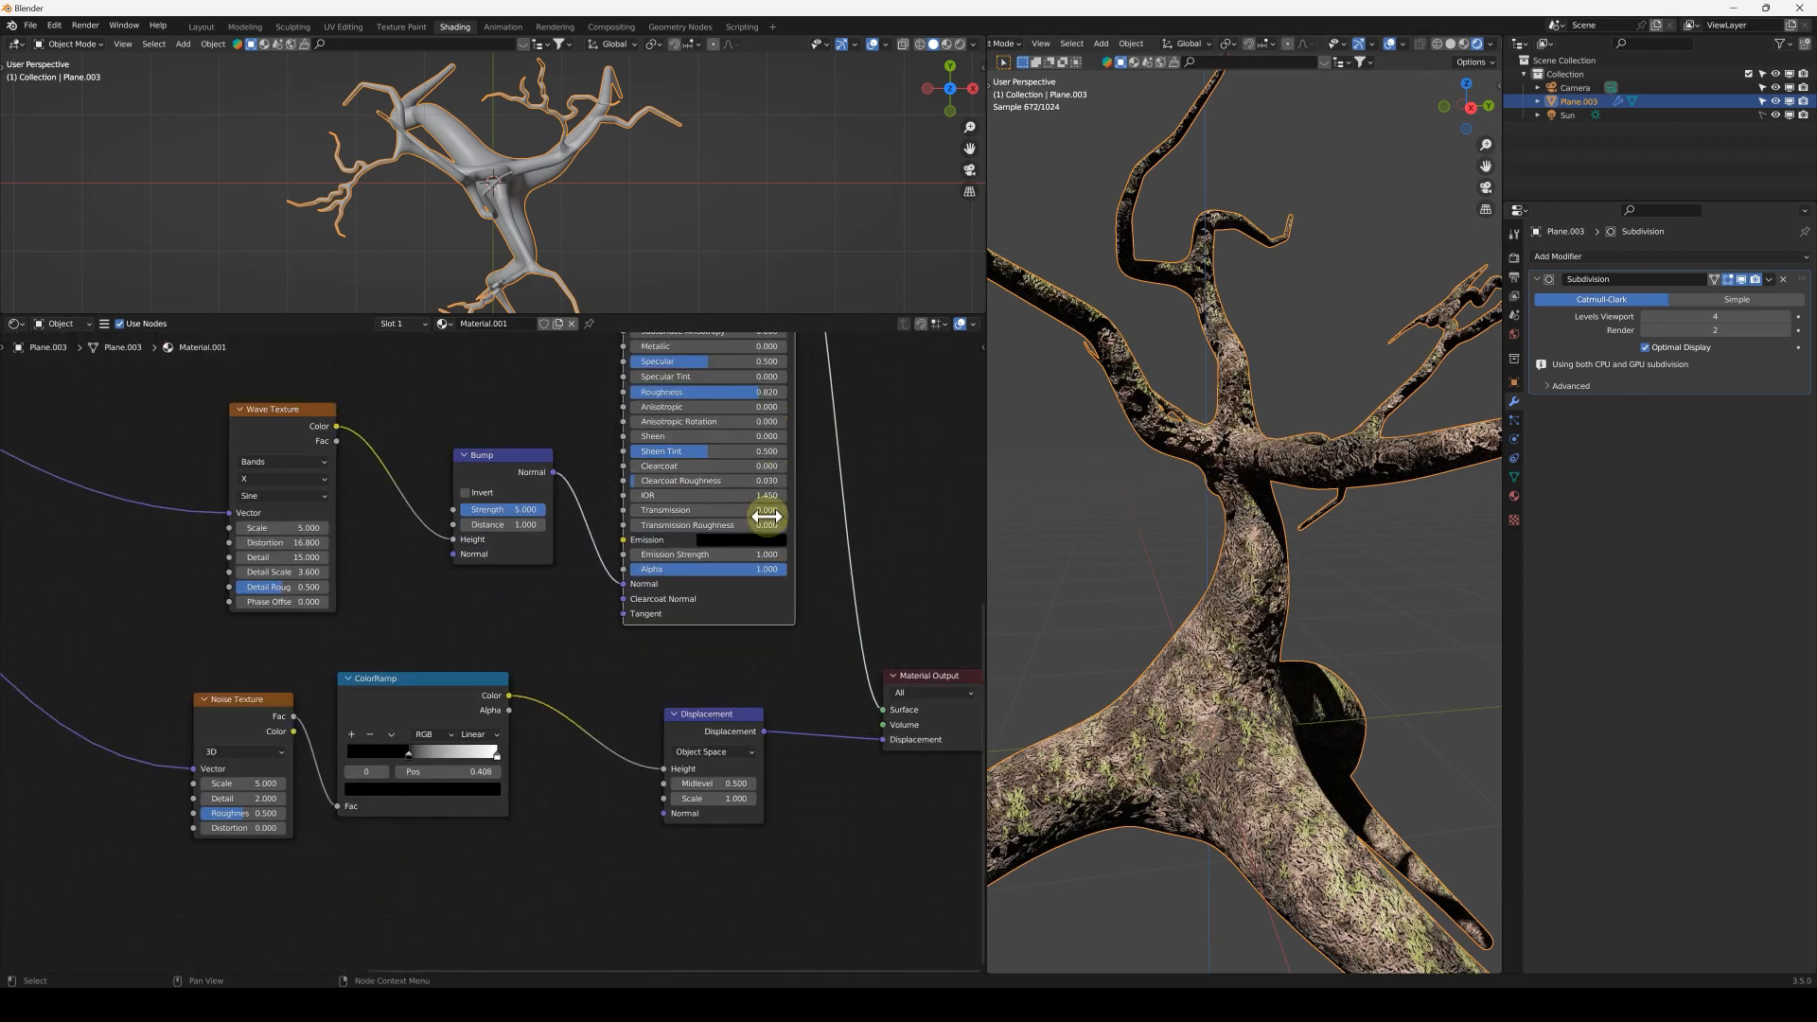
{"action": "scroll", "coordinate": [653, 691], "scroll_direction": "up", "scroll_amount": 2}
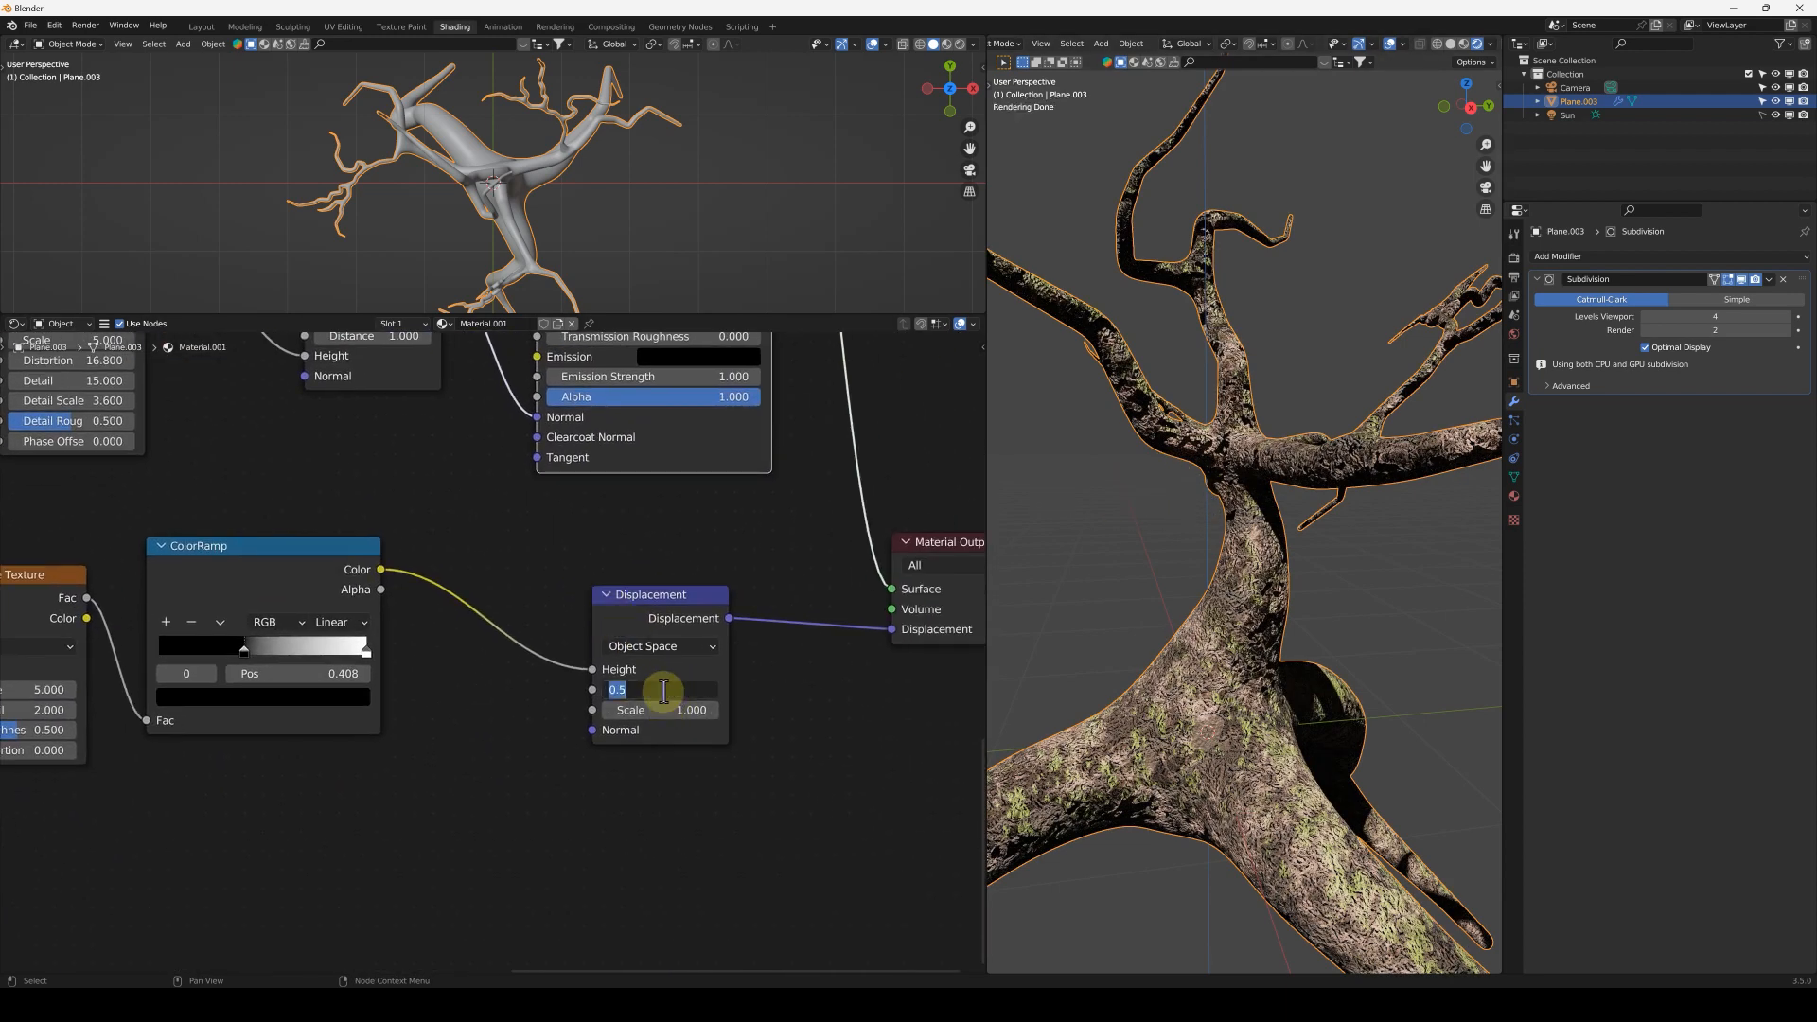
{"action": "type", "text": "000"}
{"action": "key", "text": "Return"}
{"action": "left_click", "coordinate": [659, 710]}
{"action": "key", "text": "BackSpace"}
{"action": "type", "text": ".2"}
{"action": "key", "text": "Return"}
- Set the bark material's surface displacement method to Displacement and Bump
{"action": "scroll", "coordinate": [708, 604], "scroll_direction": "down", "scroll_amount": 4}
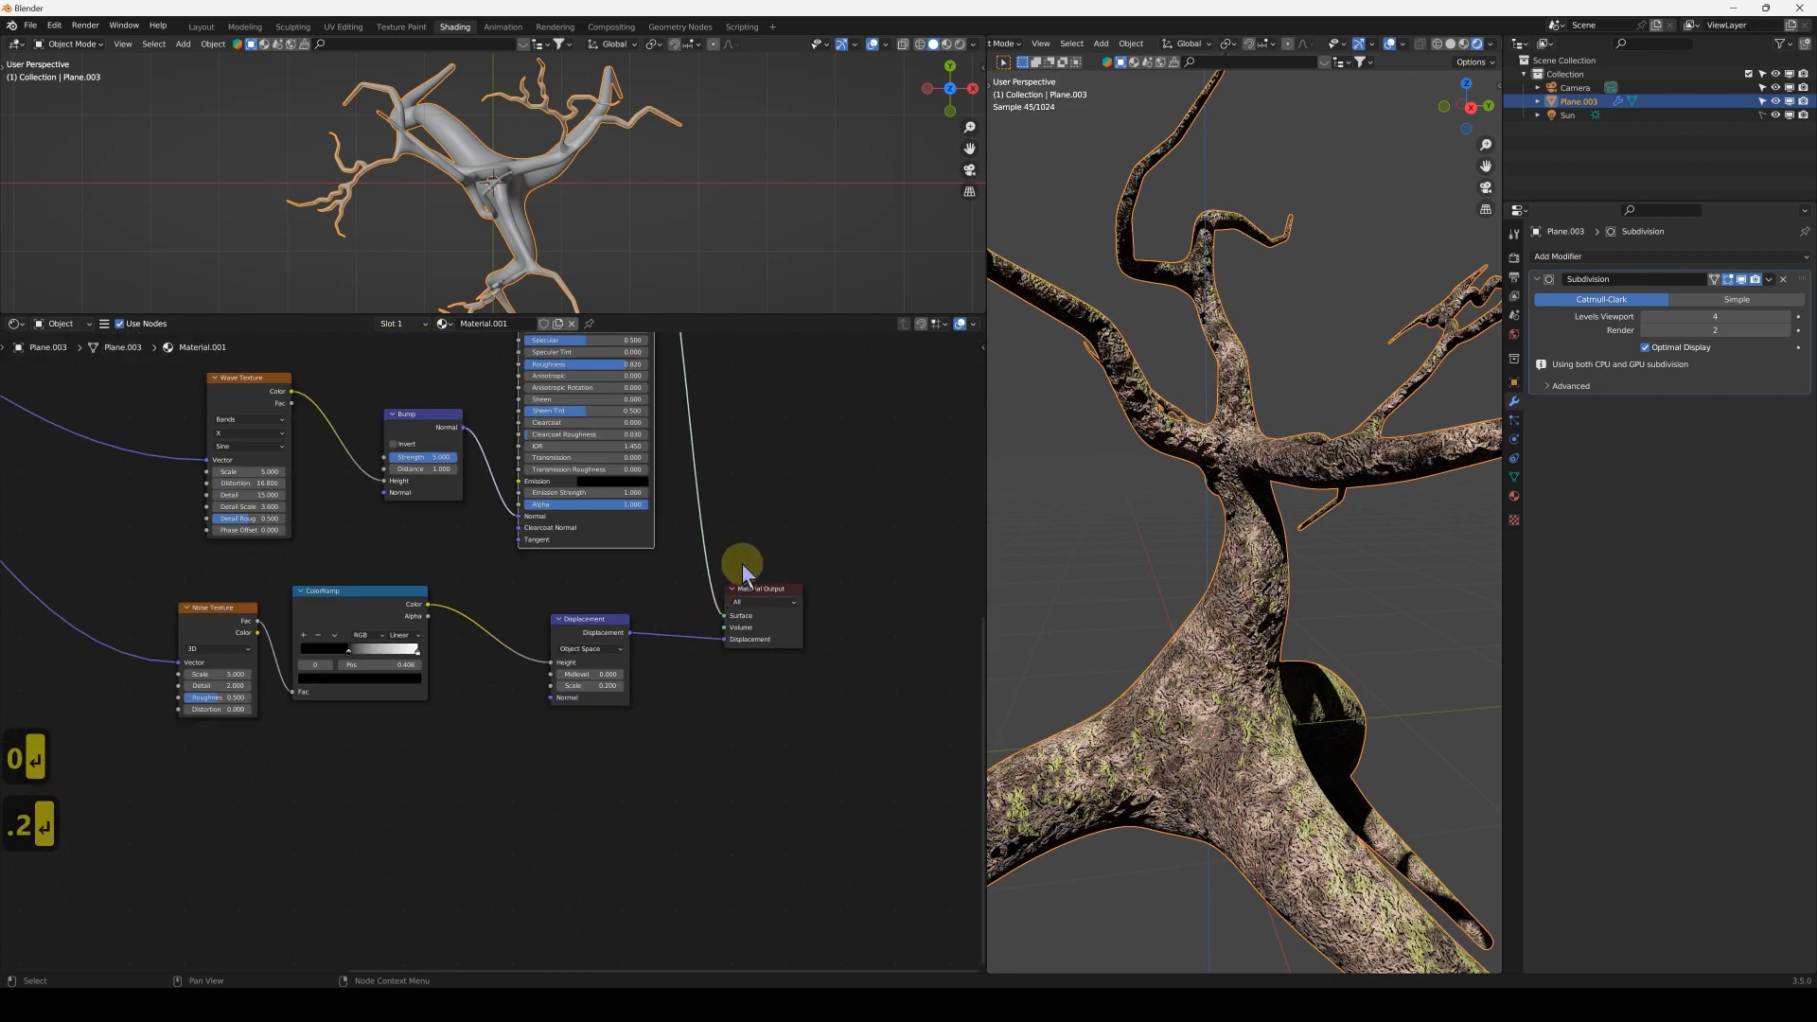
{"action": "left_click", "coordinate": [1514, 497]}
{"action": "scroll", "coordinate": [1586, 841], "scroll_direction": "down", "scroll_amount": 4}
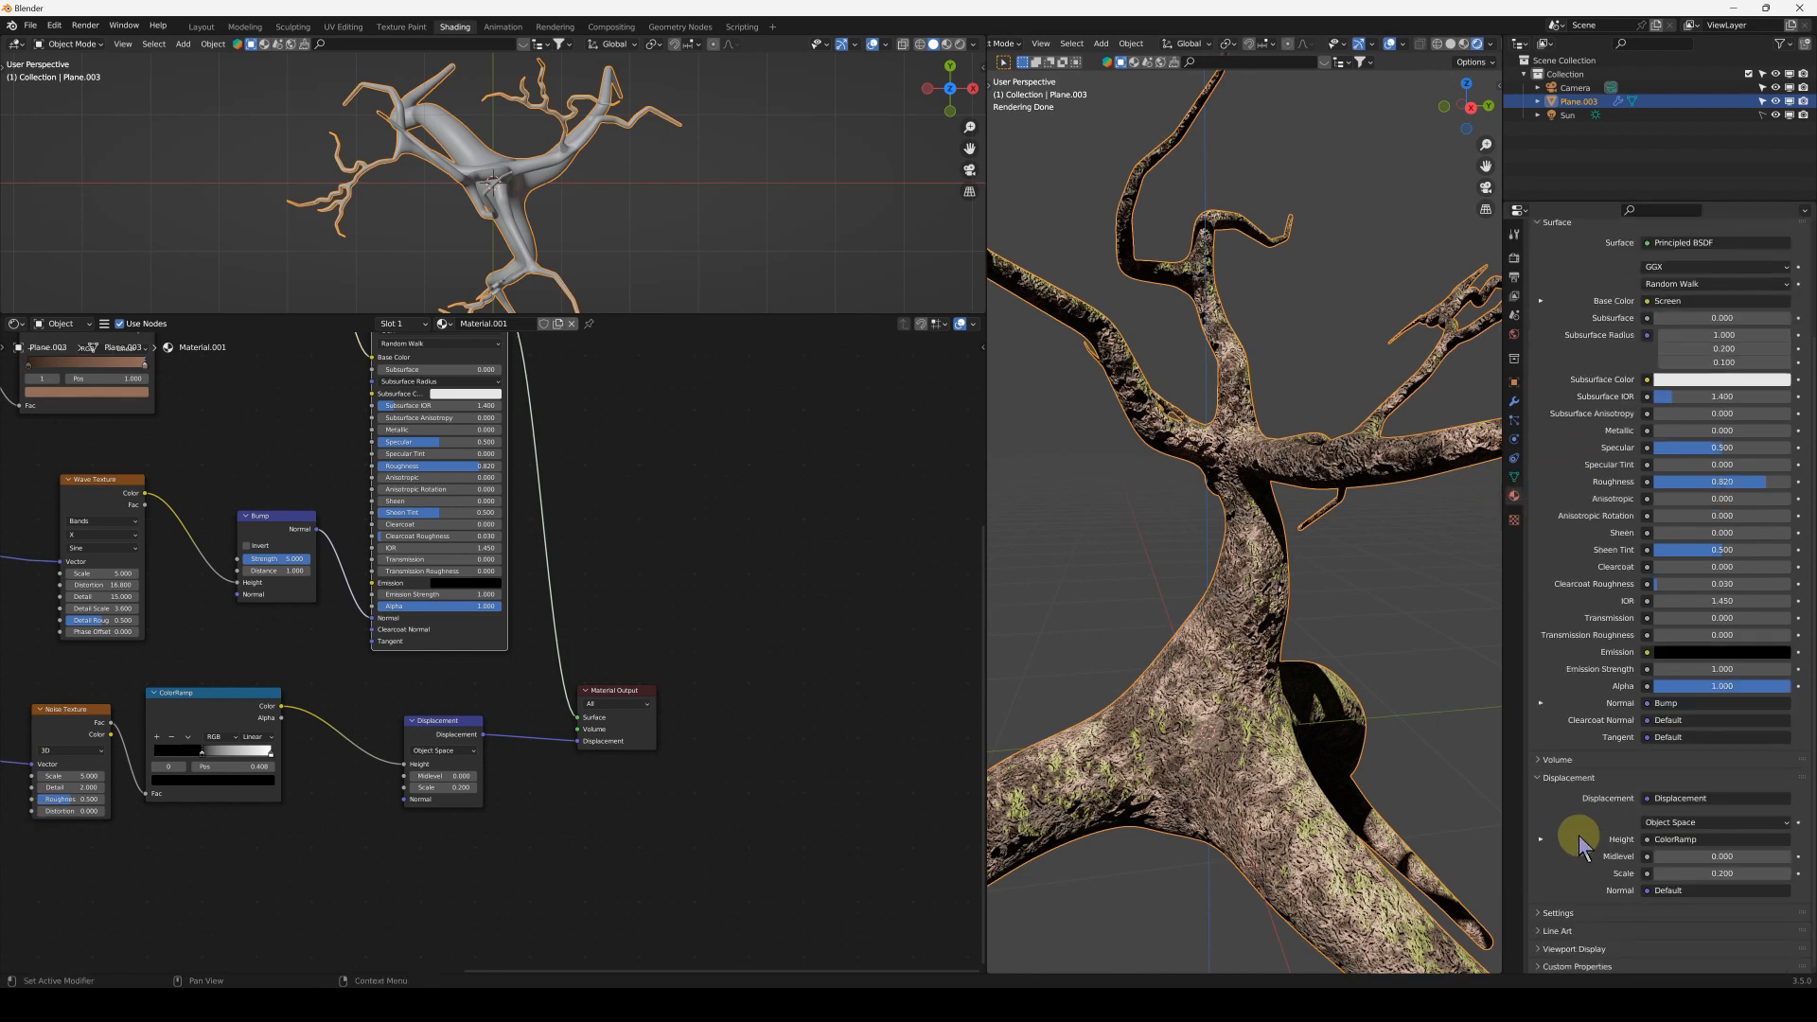
{"action": "left_click", "coordinate": [1554, 910]}
{"action": "scroll", "coordinate": [1557, 799], "scroll_direction": "down", "scroll_amount": 5}
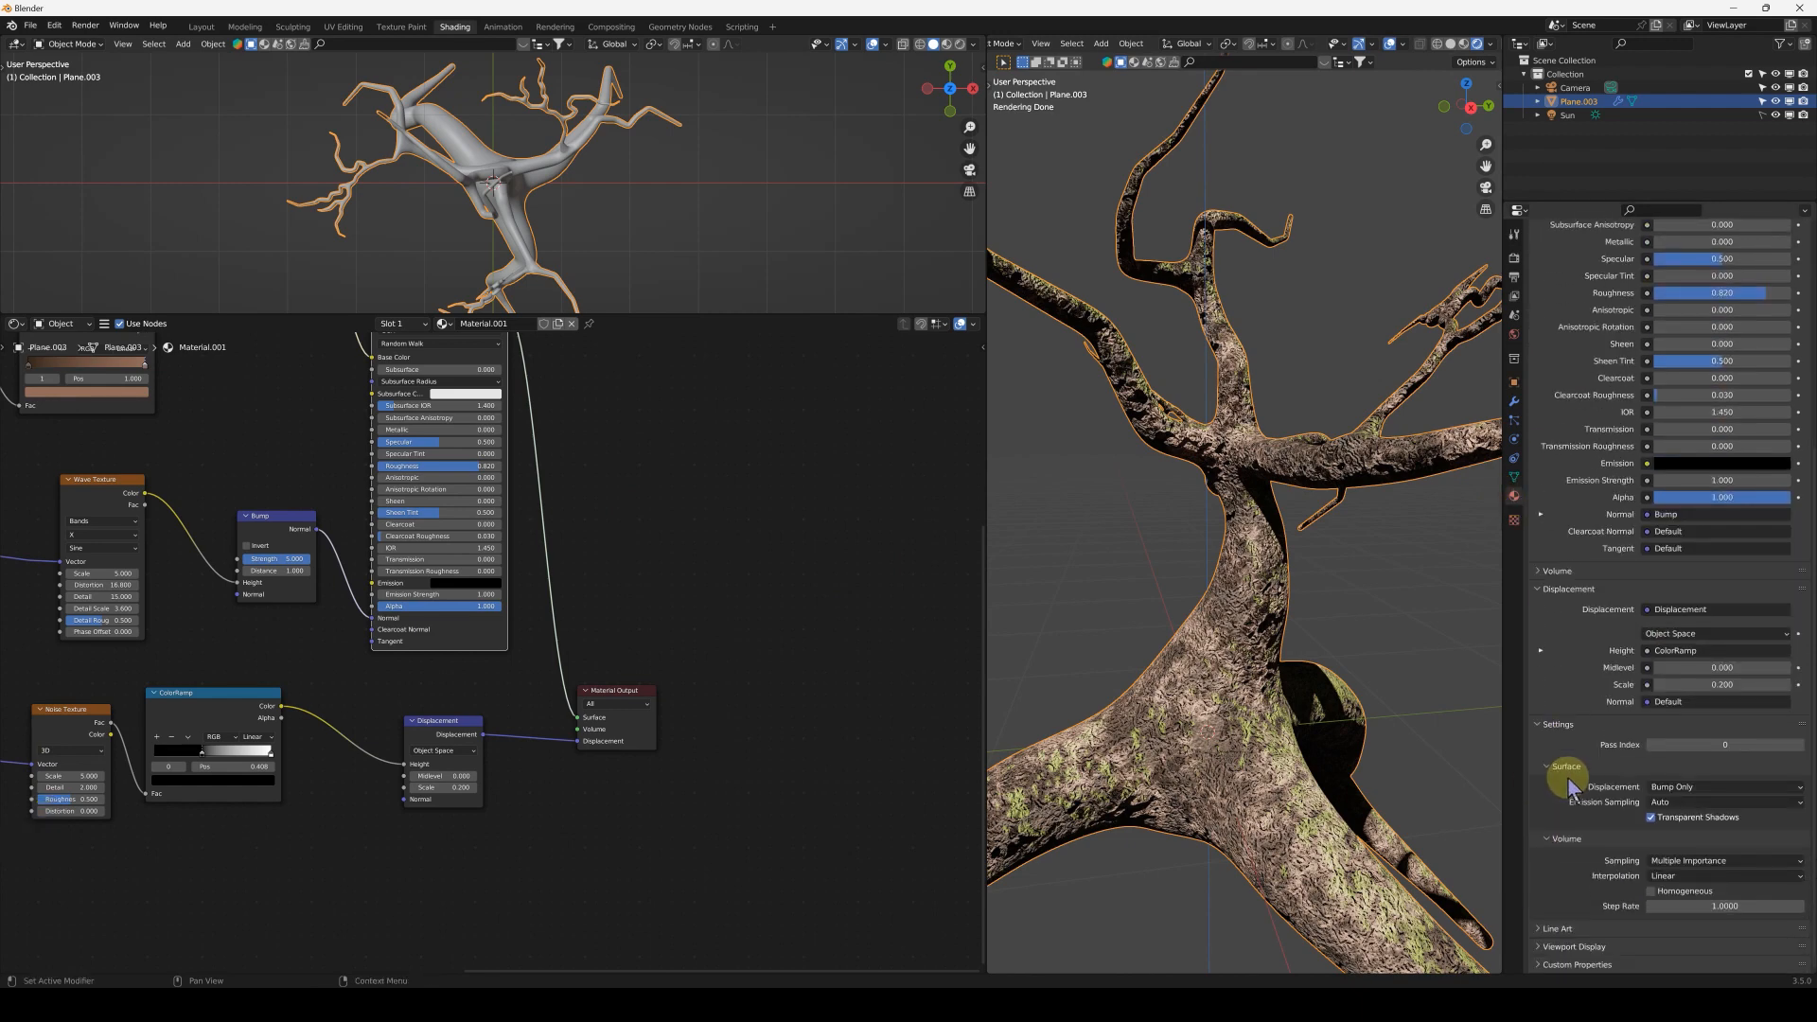
{"action": "left_click", "coordinate": [1703, 786]}
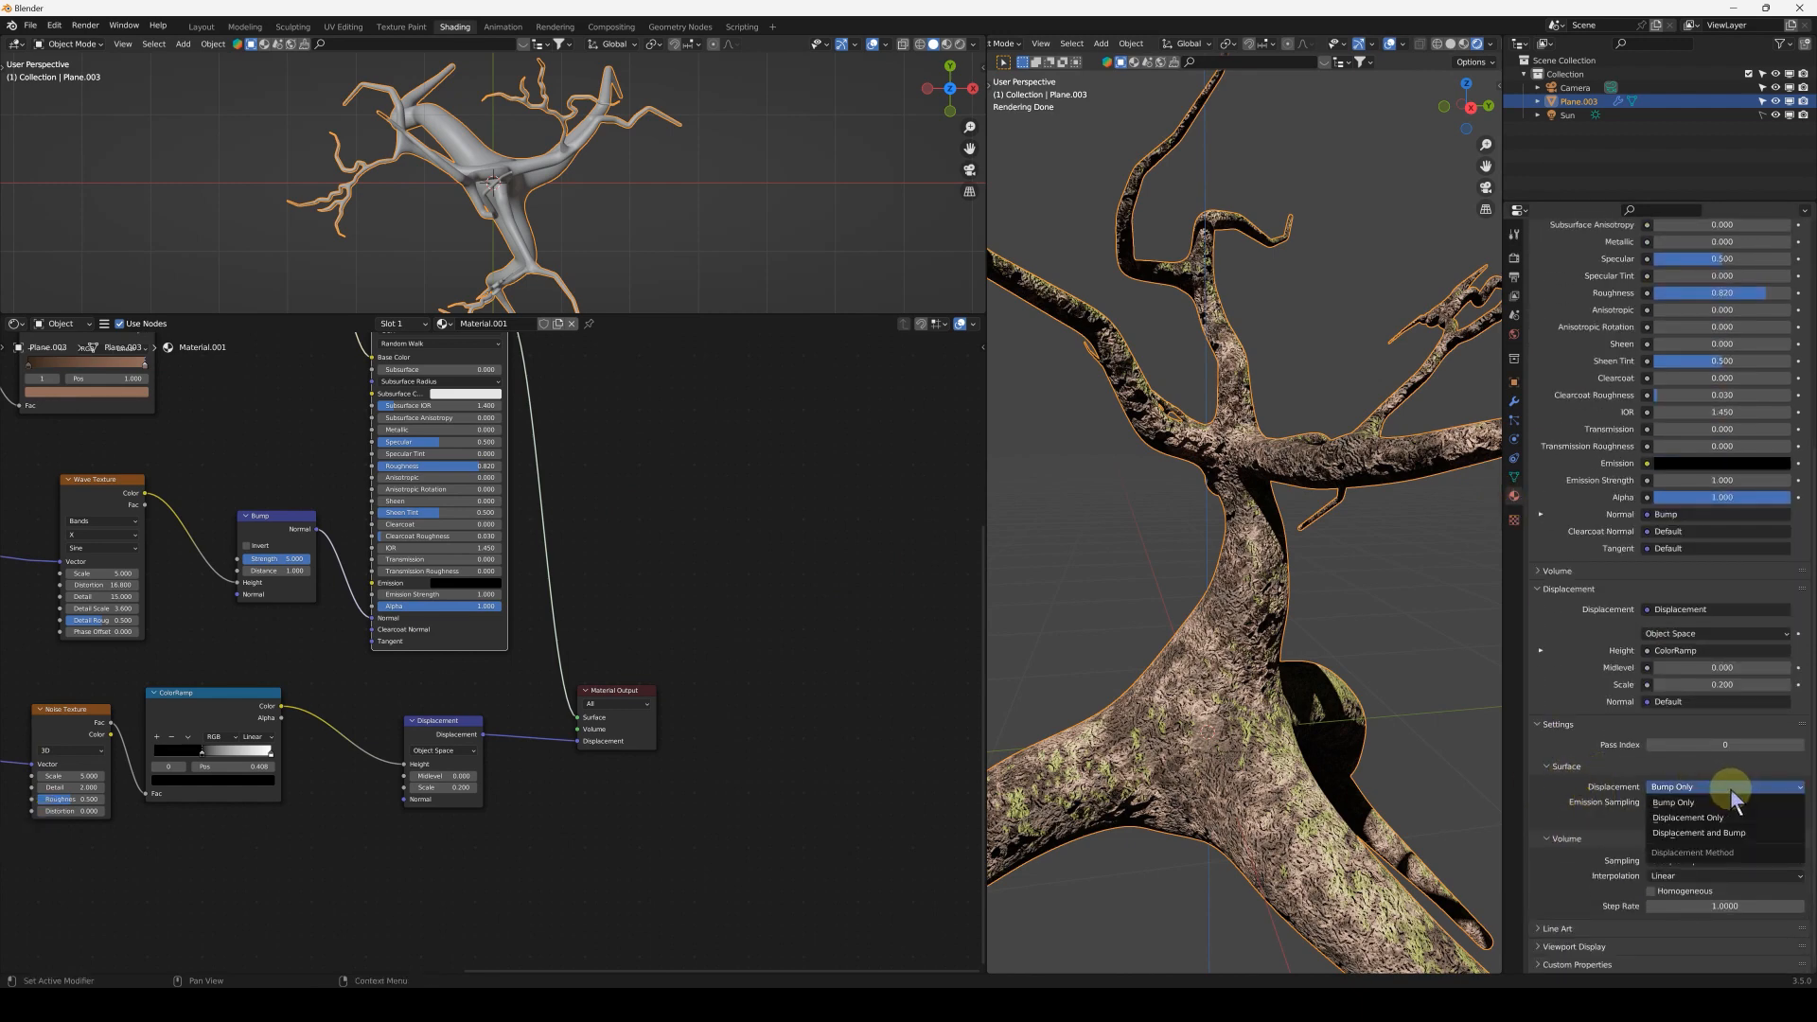
{"action": "left_click", "coordinate": [1717, 831]}
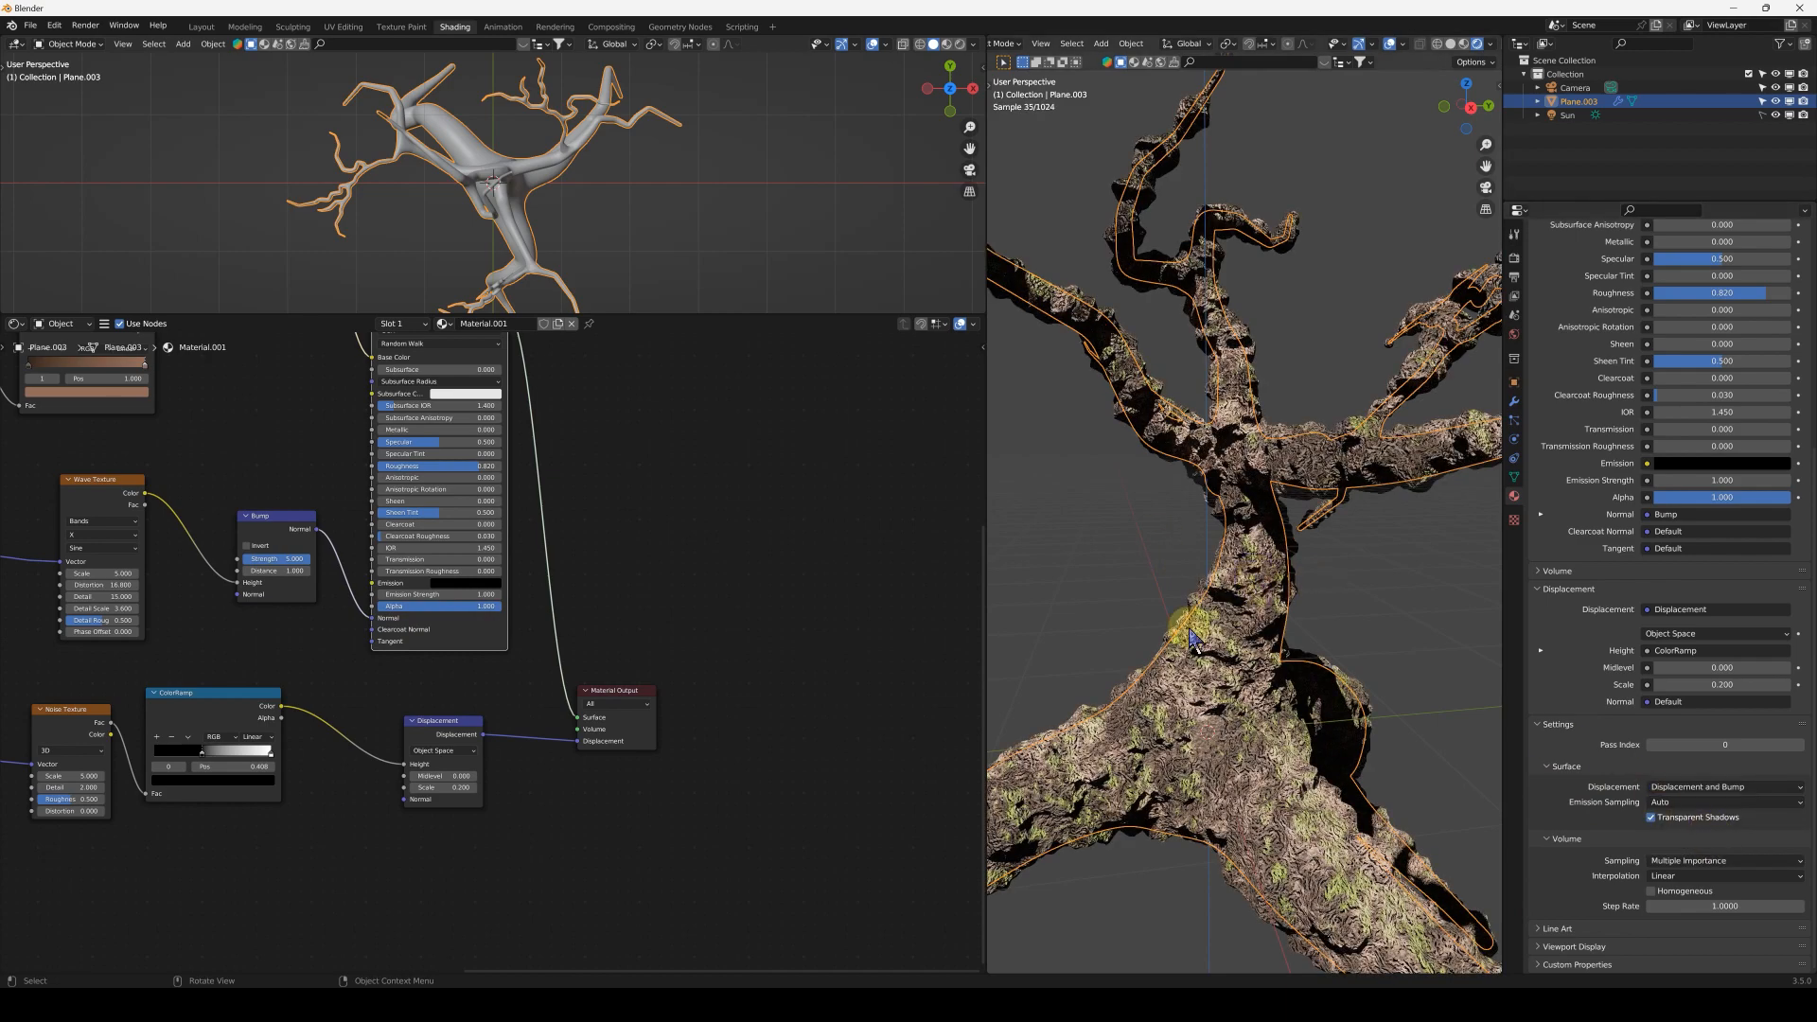
{"action": "middle_click_drag", "start_coordinate": [1153, 653], "coordinate": [1495, 460]}
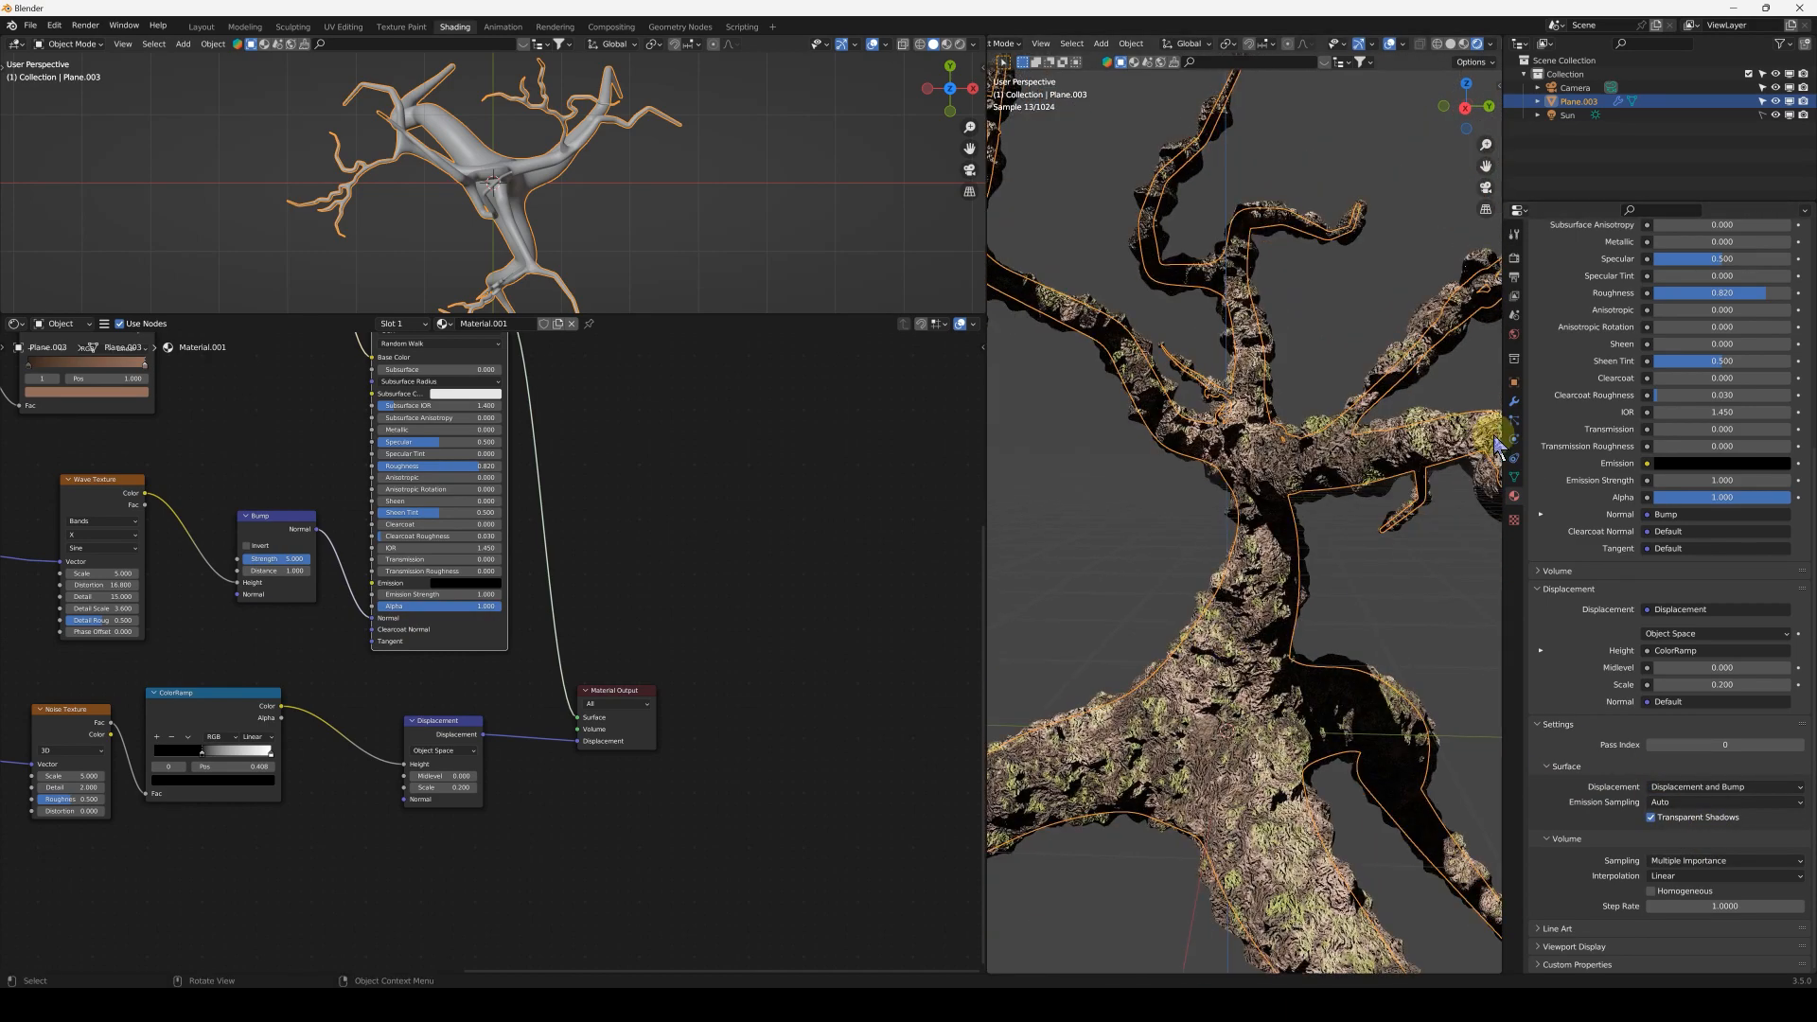
- Raise the Subdivision modifier's viewport level to 5 and inspect the displaced tree
{"action": "left_click", "coordinate": [1513, 402]}
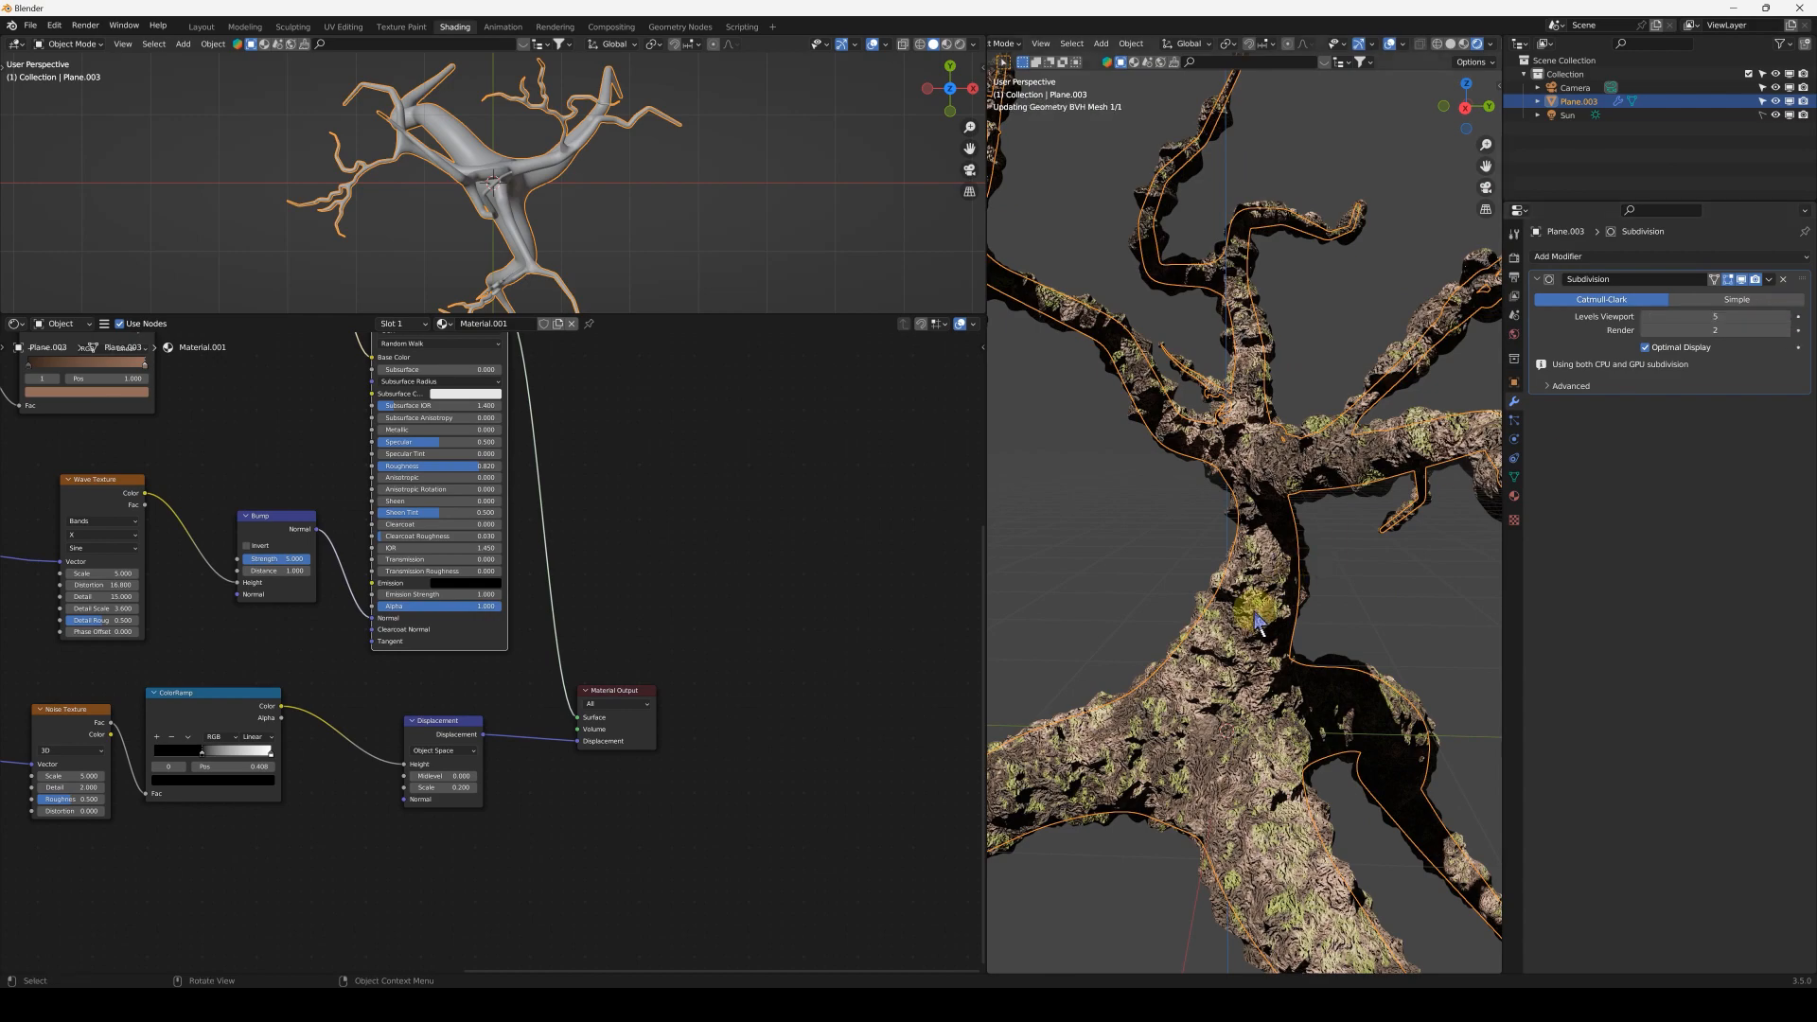
{"action": "middle_click_drag", "start_coordinate": [1260, 613], "coordinate": [1320, 616]}
{"action": "left_click", "coordinate": [1321, 617]}
{"action": "middle_click_drag", "start_coordinate": [1195, 628], "coordinate": [1228, 498]}
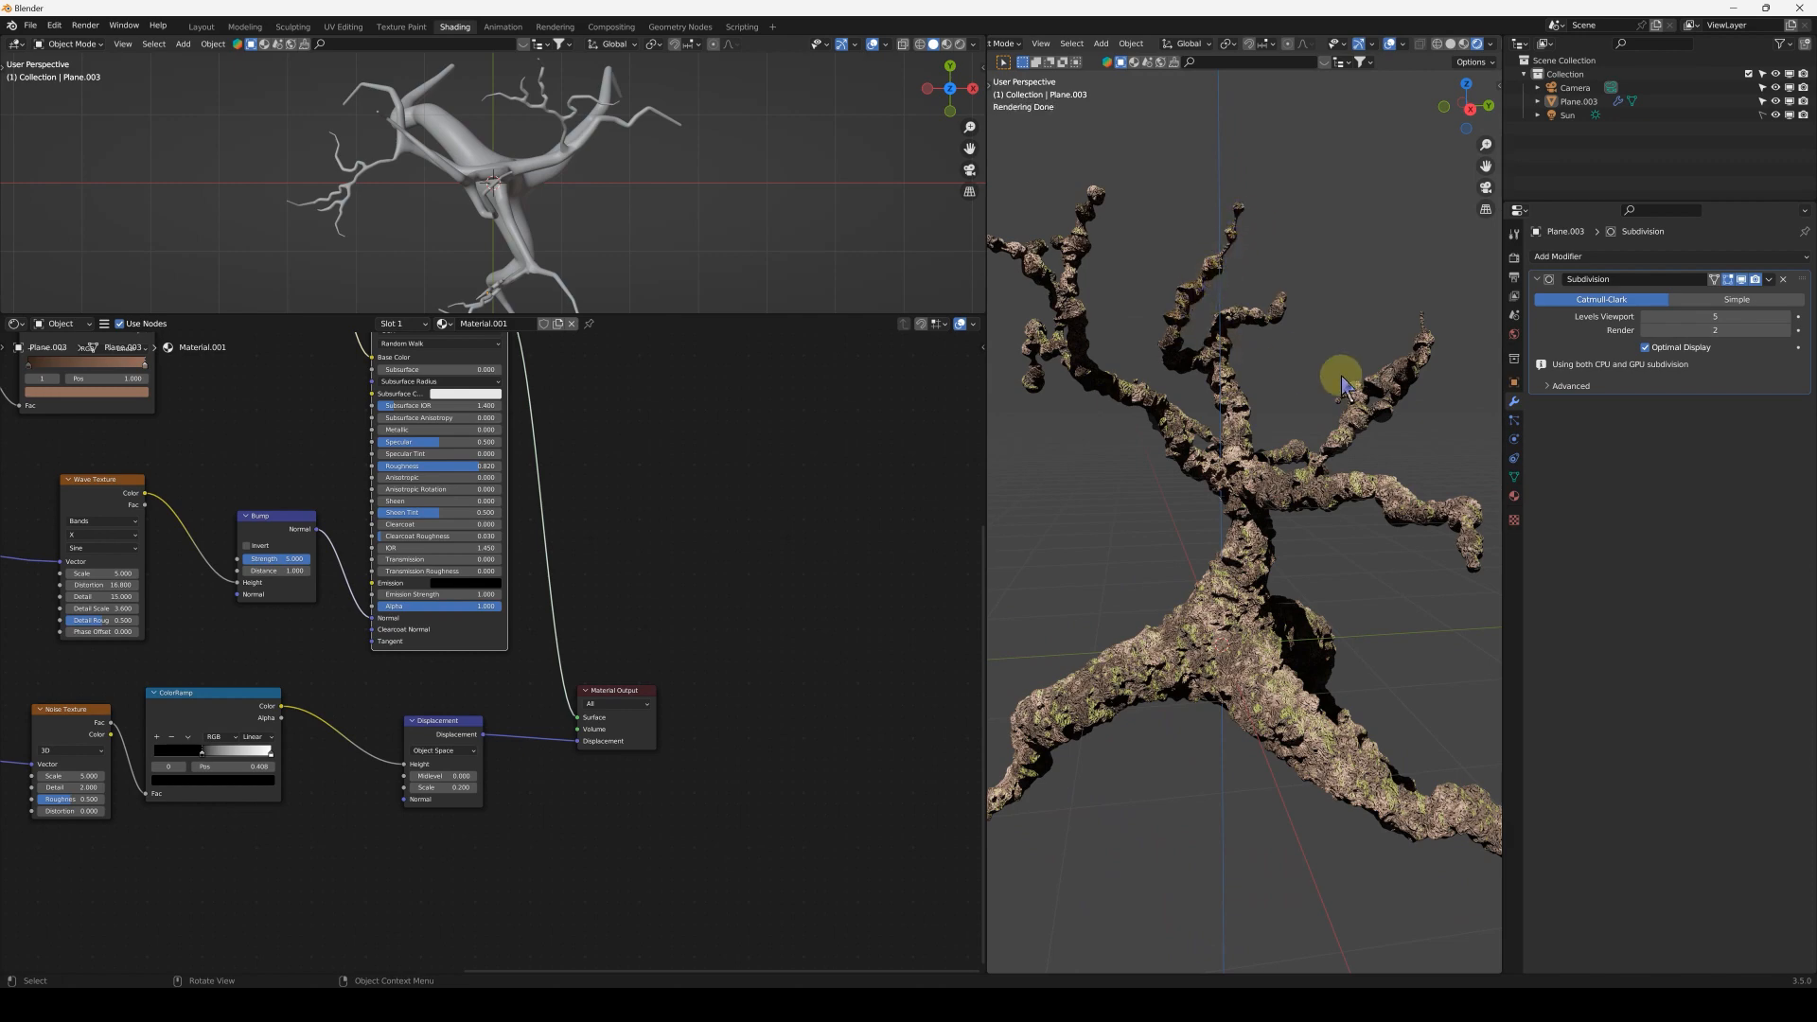
{"action": "middle_click_drag", "start_coordinate": [1268, 313], "coordinate": [1420, 175]}
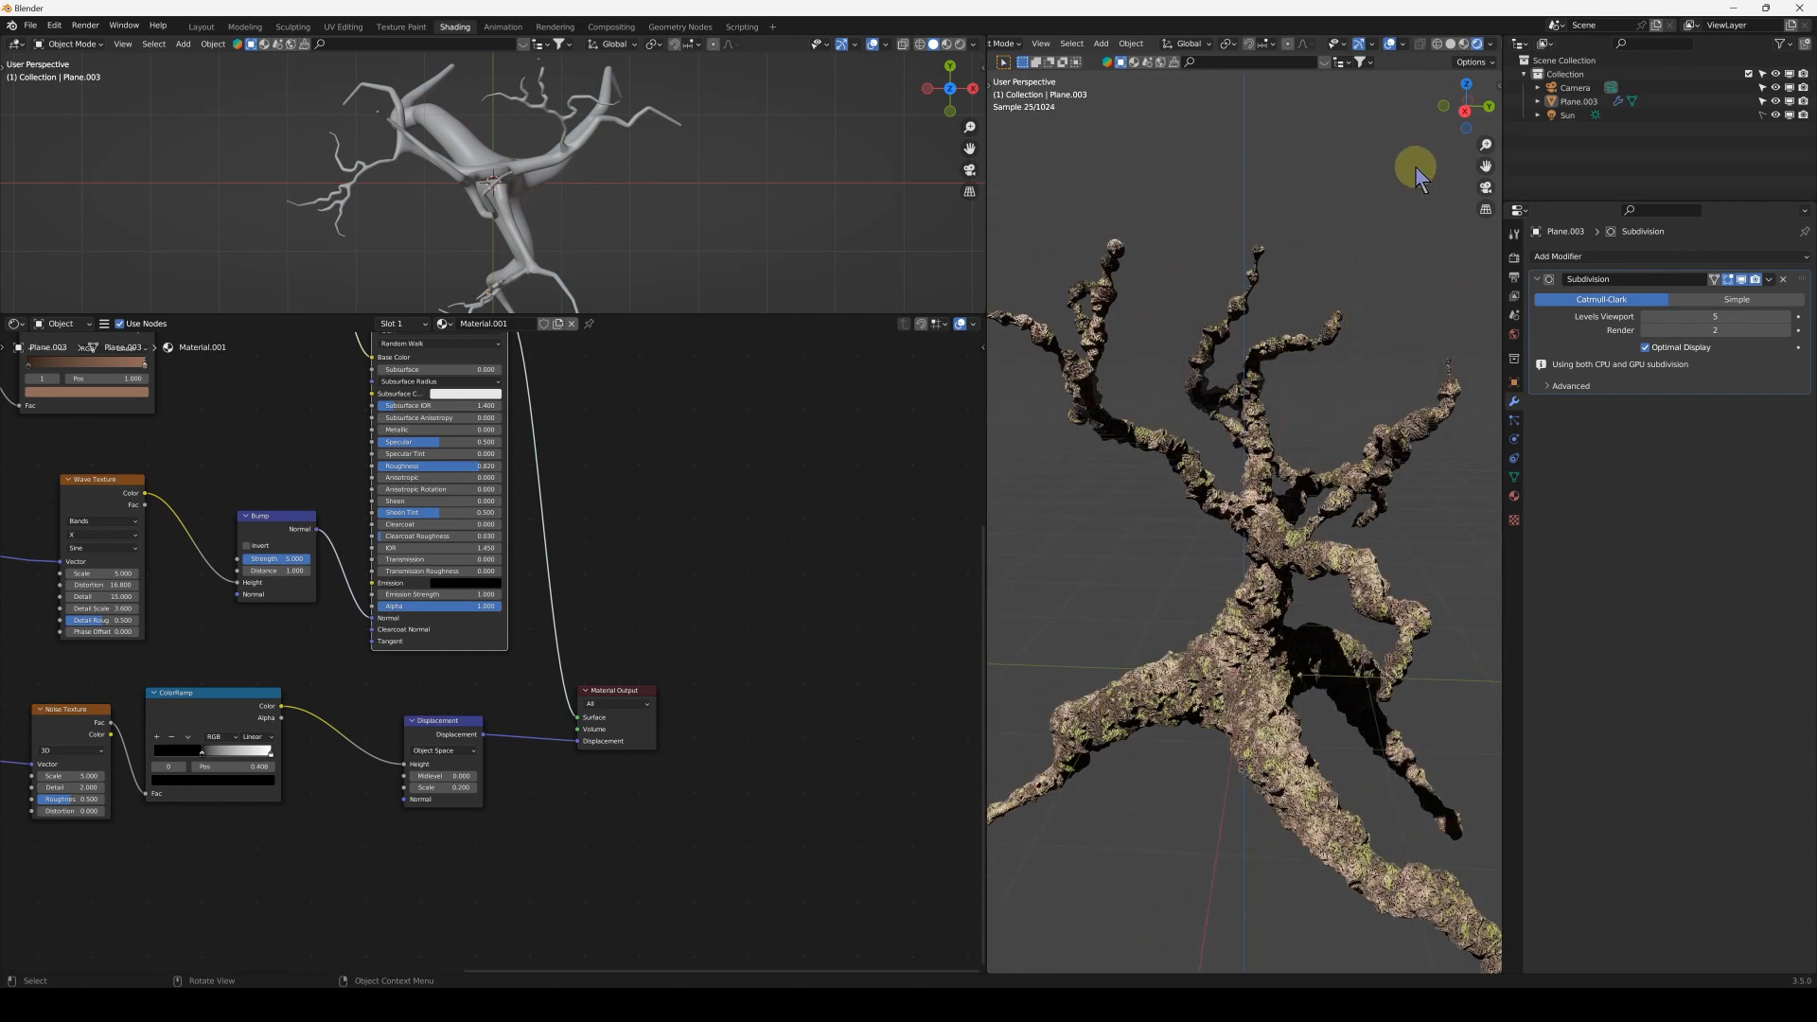
- Show the tree in solid shading and enter Edit Mode with X-ray enabled
{"action": "left_click", "coordinate": [1450, 44]}
{"action": "left_click", "coordinate": [1262, 531]}
{"action": "key", "text": "Tab"}
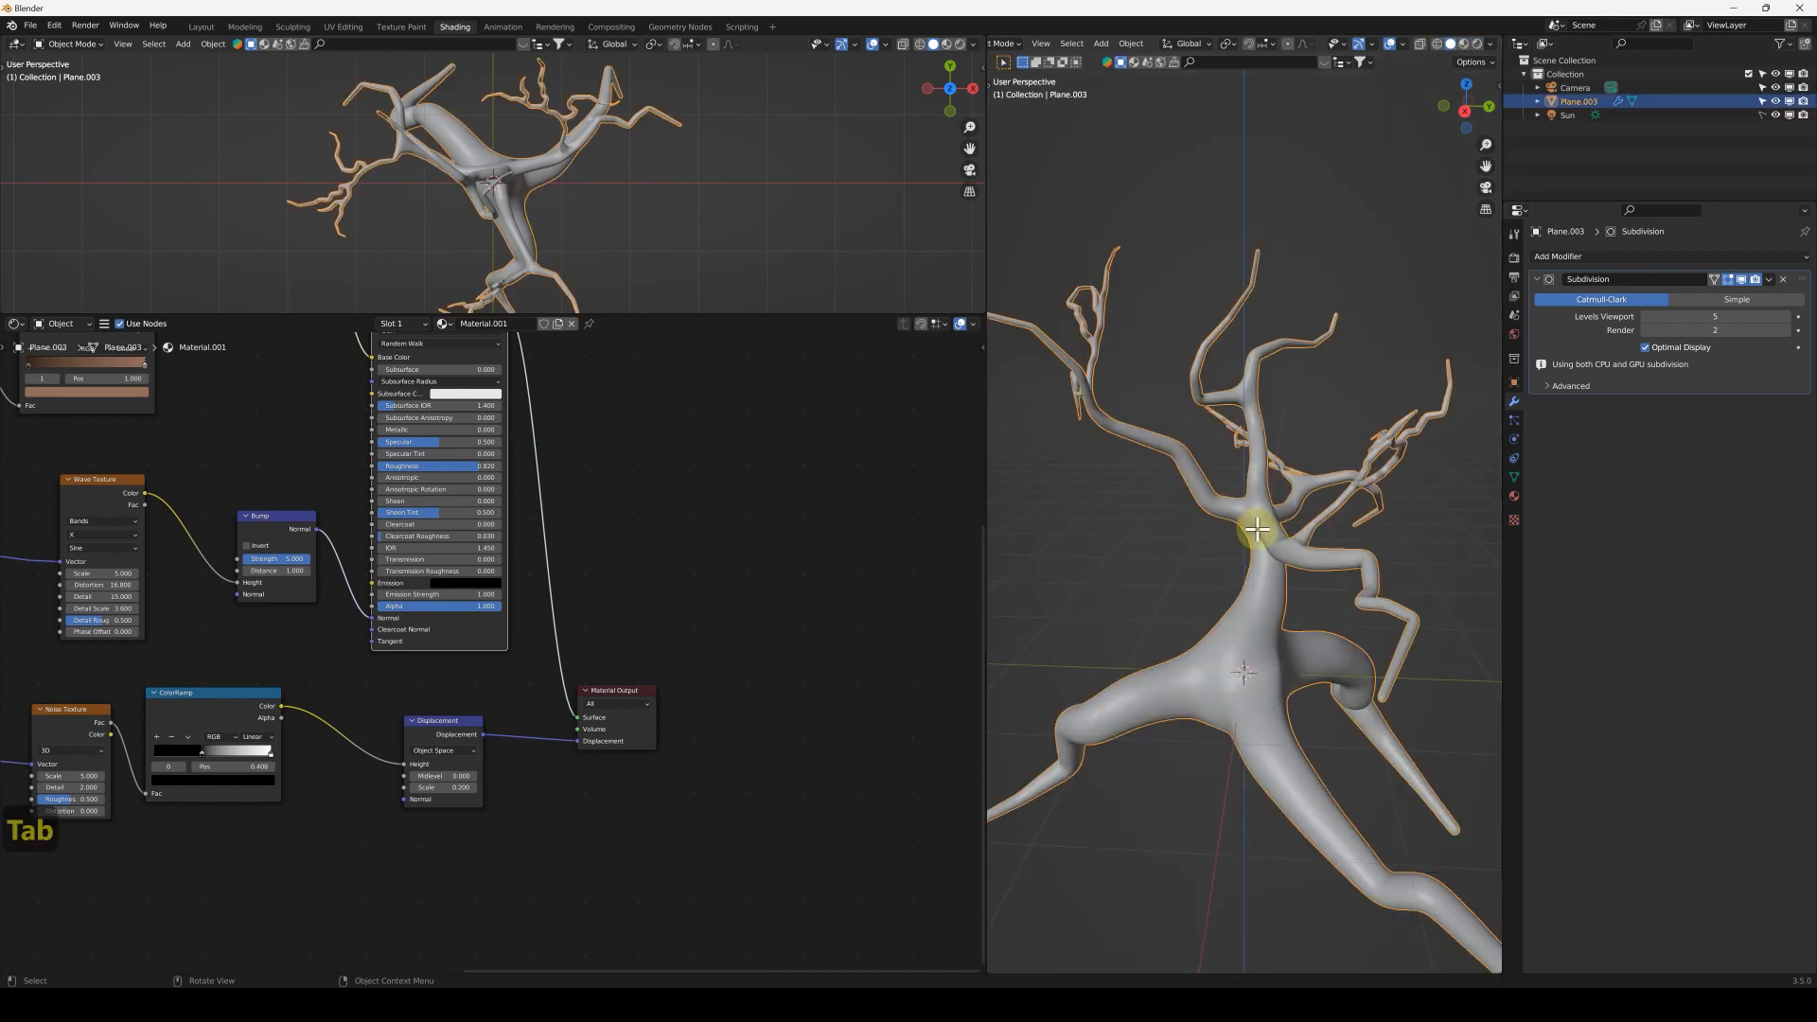
{"action": "key", "text": "alt+z"}
{"action": "mouse_move", "coordinate": [1258, 508]}
{"action": "middle_mouse_down"}
{"action": "mouse_move", "coordinate": [1350, 486]}
{"action": "mouse_move", "coordinate": [1266, 514]}
{"action": "mouse_move", "coordinate": [1290, 520]}
{"action": "middle_mouse_up"}
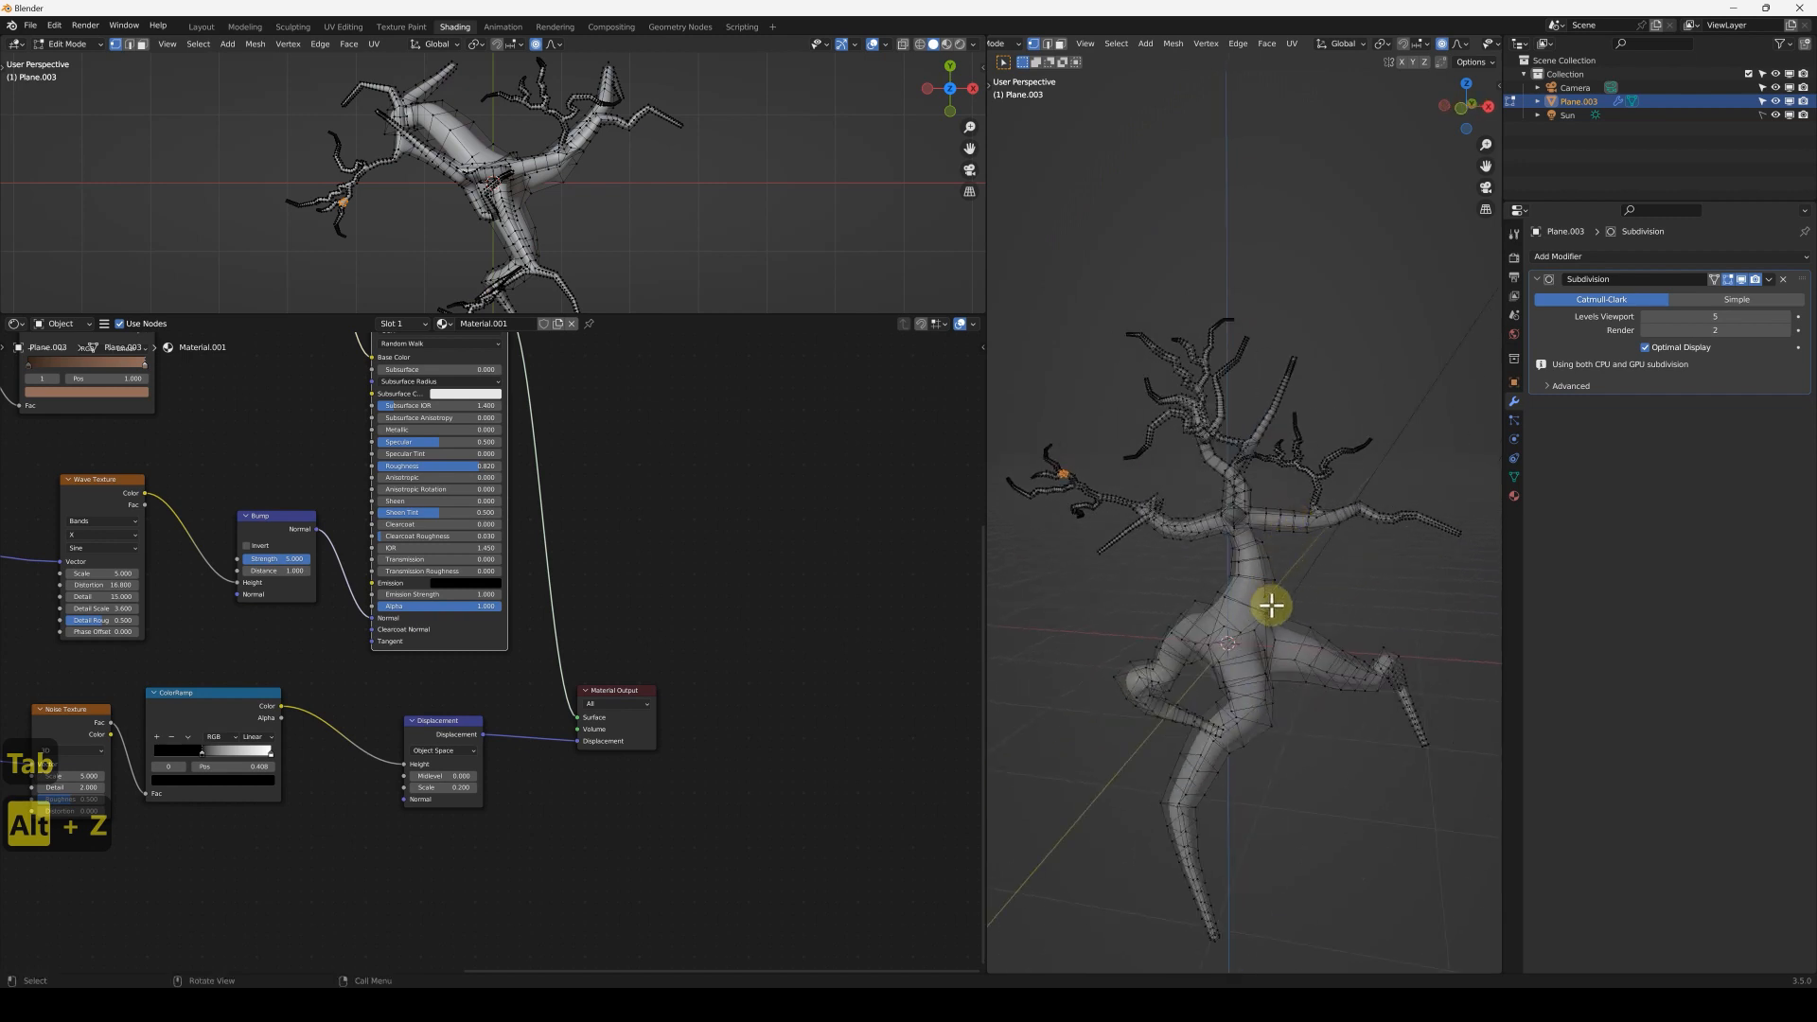
{"action": "key", "text": "c"}
{"action": "key", "text": "a"}
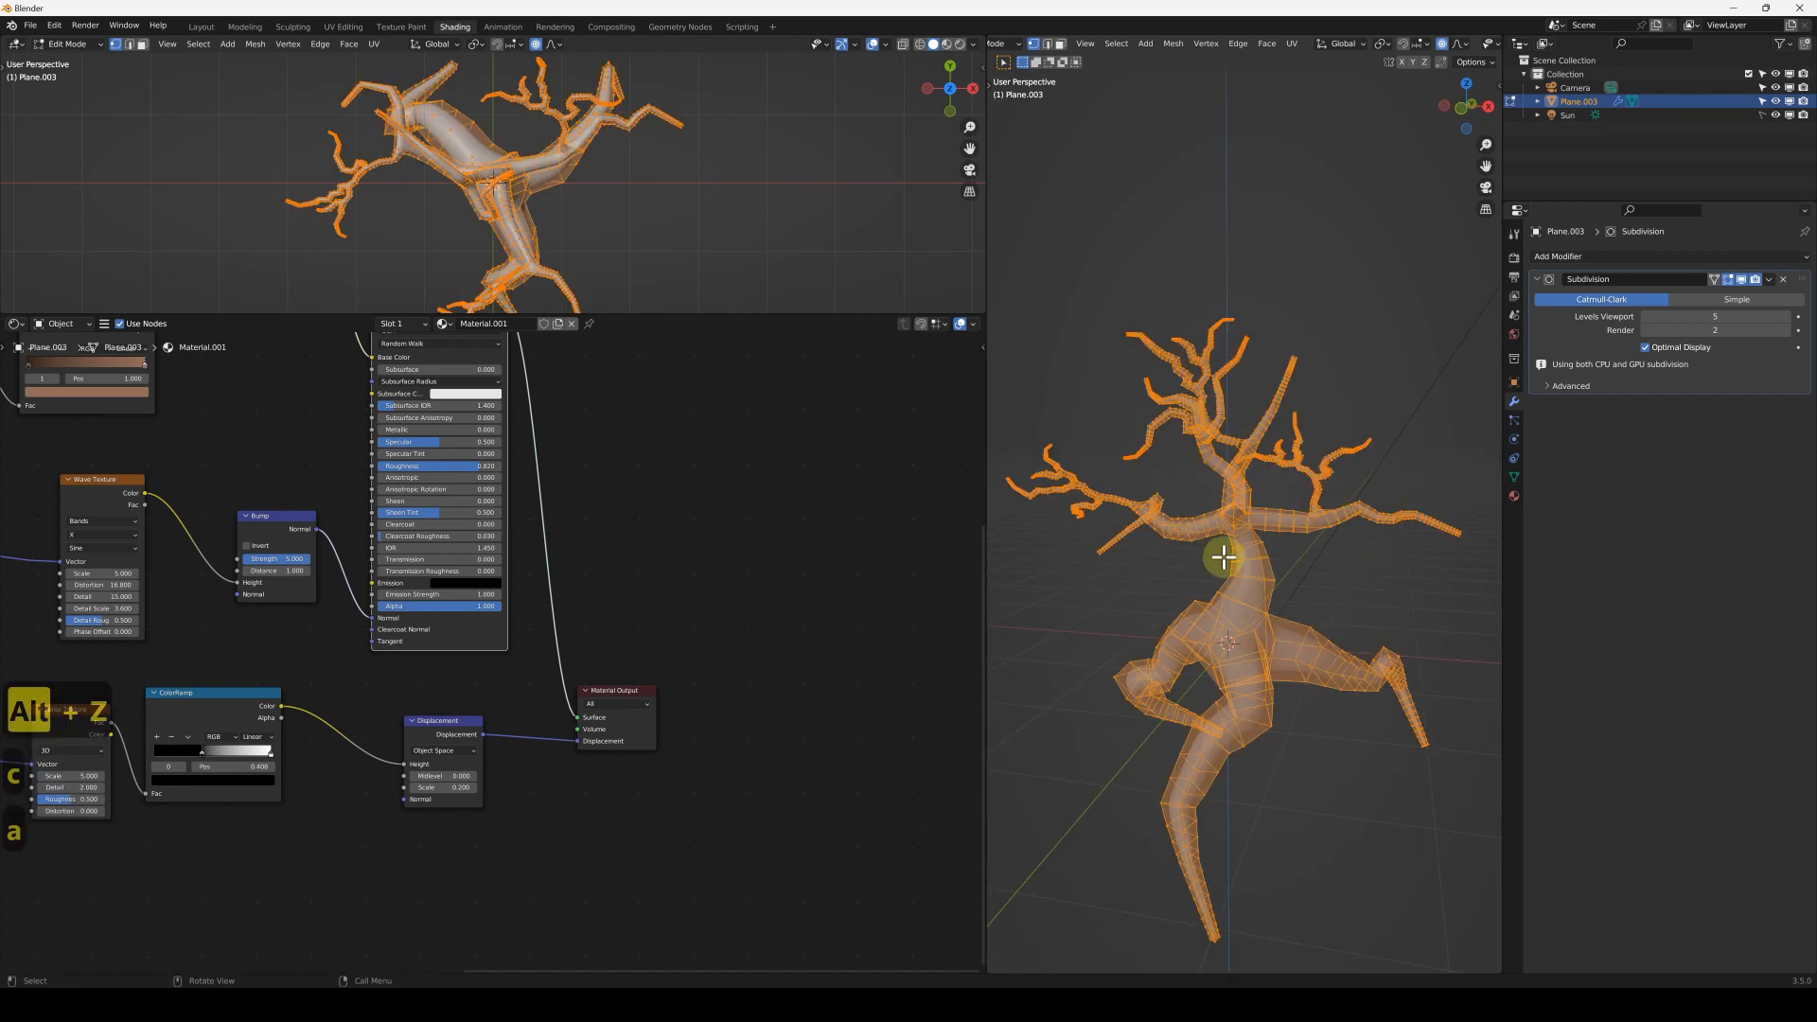
{"action": "right_click", "coordinate": [1223, 557]}
{"action": "scroll", "coordinate": [1219, 556], "scroll_direction": "down", "scroll_amount": 4}
{"action": "middle_click_drag", "start_coordinate": [1217, 557], "coordinate": [1210, 517]}
{"action": "scroll", "coordinate": [1221, 572], "scroll_direction": "up", "scroll_amount": 4}
{"action": "key", "text": "c"}
{"action": "right_click", "coordinate": [1212, 580]}
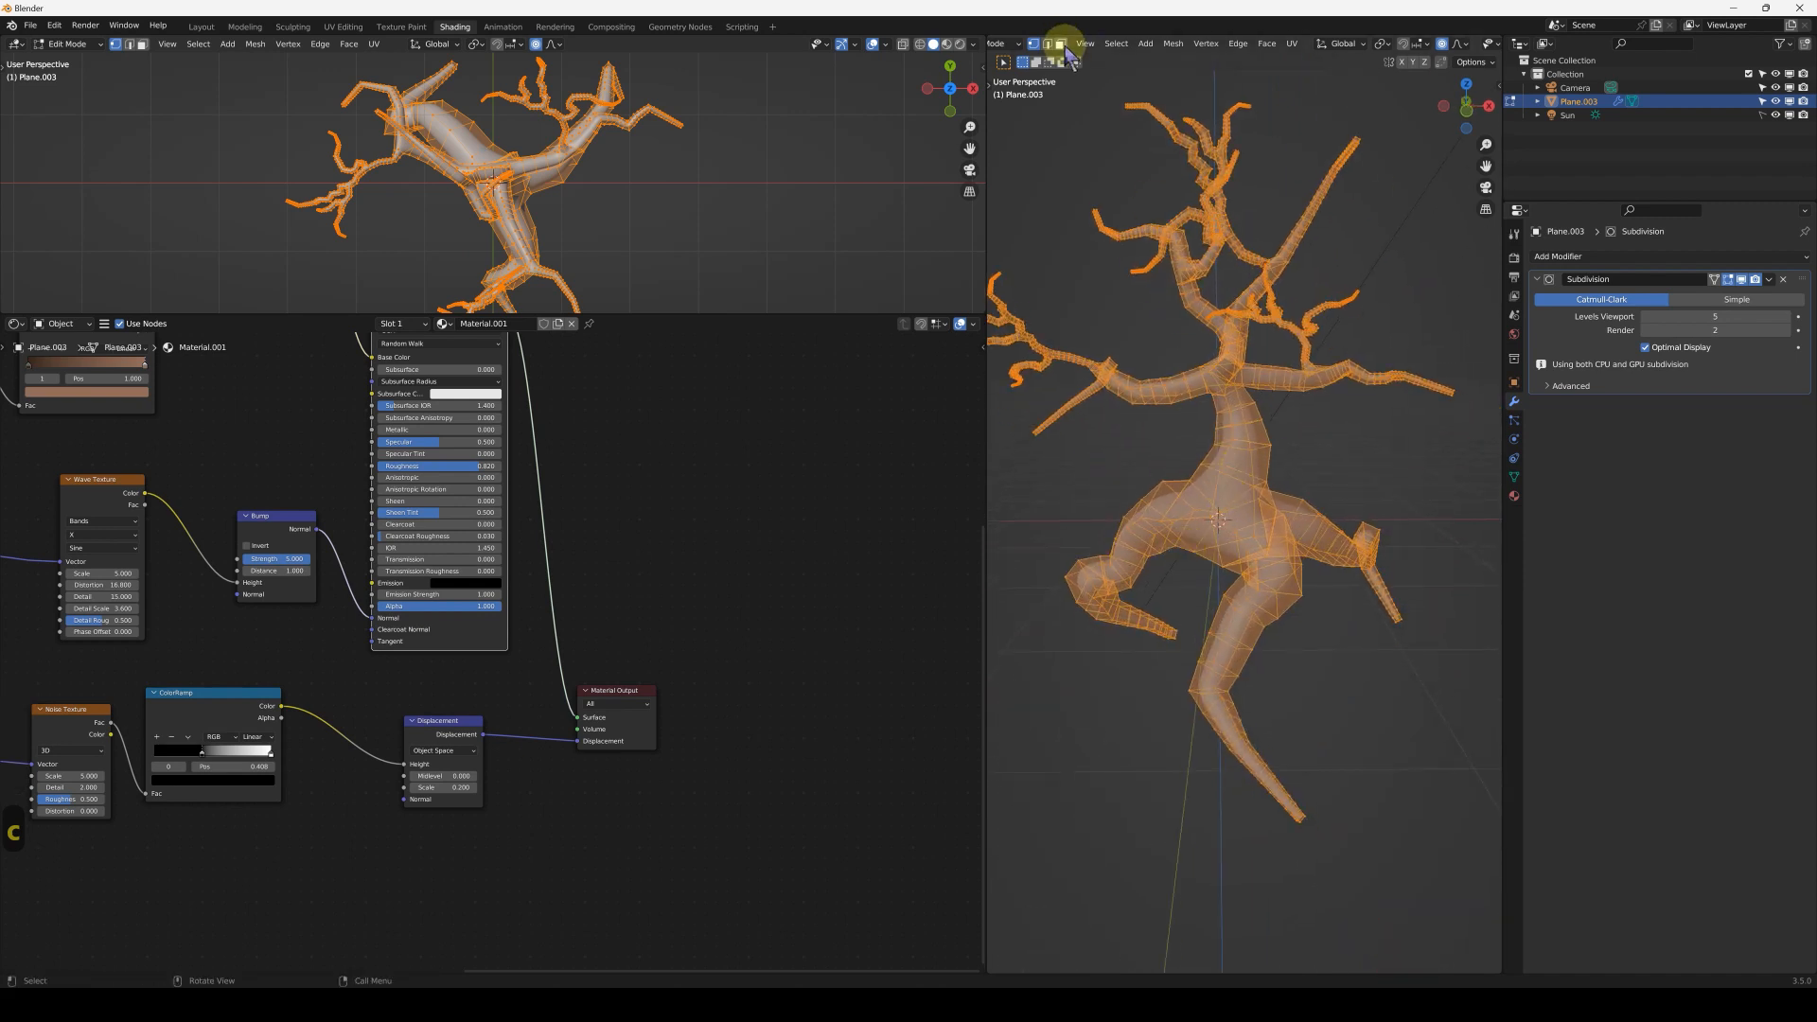
- Clear the selection and circle-select the faces of the trunk and roots in face select mode
{"action": "key", "text": "alt+a"}
{"action": "key", "text": "c"}
{"action": "mouse_move", "coordinate": [1311, 724]}
{"action": "left_mouse_down"}
{"action": "mouse_move", "coordinate": [1200, 690]}
{"action": "mouse_move", "coordinate": [1086, 621]}
{"action": "mouse_move", "coordinate": [1263, 544]}
{"action": "mouse_move", "coordinate": [1127, 515]}
{"action": "mouse_move", "coordinate": [1400, 600]}
{"action": "mouse_move", "coordinate": [1290, 551]}
{"action": "left_mouse_up"}
{"action": "right_click", "coordinate": [1289, 551]}
{"action": "mouse_move", "coordinate": [1289, 551]}
{"action": "middle_mouse_down"}
{"action": "mouse_move", "coordinate": [1210, 567]}
{"action": "mouse_move", "coordinate": [1163, 540]}
{"action": "mouse_move", "coordinate": [1225, 540]}
{"action": "mouse_move", "coordinate": [1205, 568]}
{"action": "middle_mouse_up"}
{"action": "key", "text": "c"}
{"action": "mouse_move", "coordinate": [1152, 537]}
{"action": "left_mouse_down"}
{"action": "mouse_move", "coordinate": [1224, 479]}
{"action": "mouse_move", "coordinate": [1192, 464]}
{"action": "mouse_move", "coordinate": [1205, 454]}
{"action": "mouse_move", "coordinate": [1197, 473]}
{"action": "left_mouse_up"}
{"action": "right_click", "coordinate": [1197, 473]}
{"action": "middle_click_drag", "start_coordinate": [1190, 570], "coordinate": [1290, 549]}
{"action": "scroll", "coordinate": [1164, 574], "scroll_direction": "down", "scroll_amount": 2}
- Rename the tree's bark material to trunk
{"action": "left_click", "coordinate": [1514, 497]}
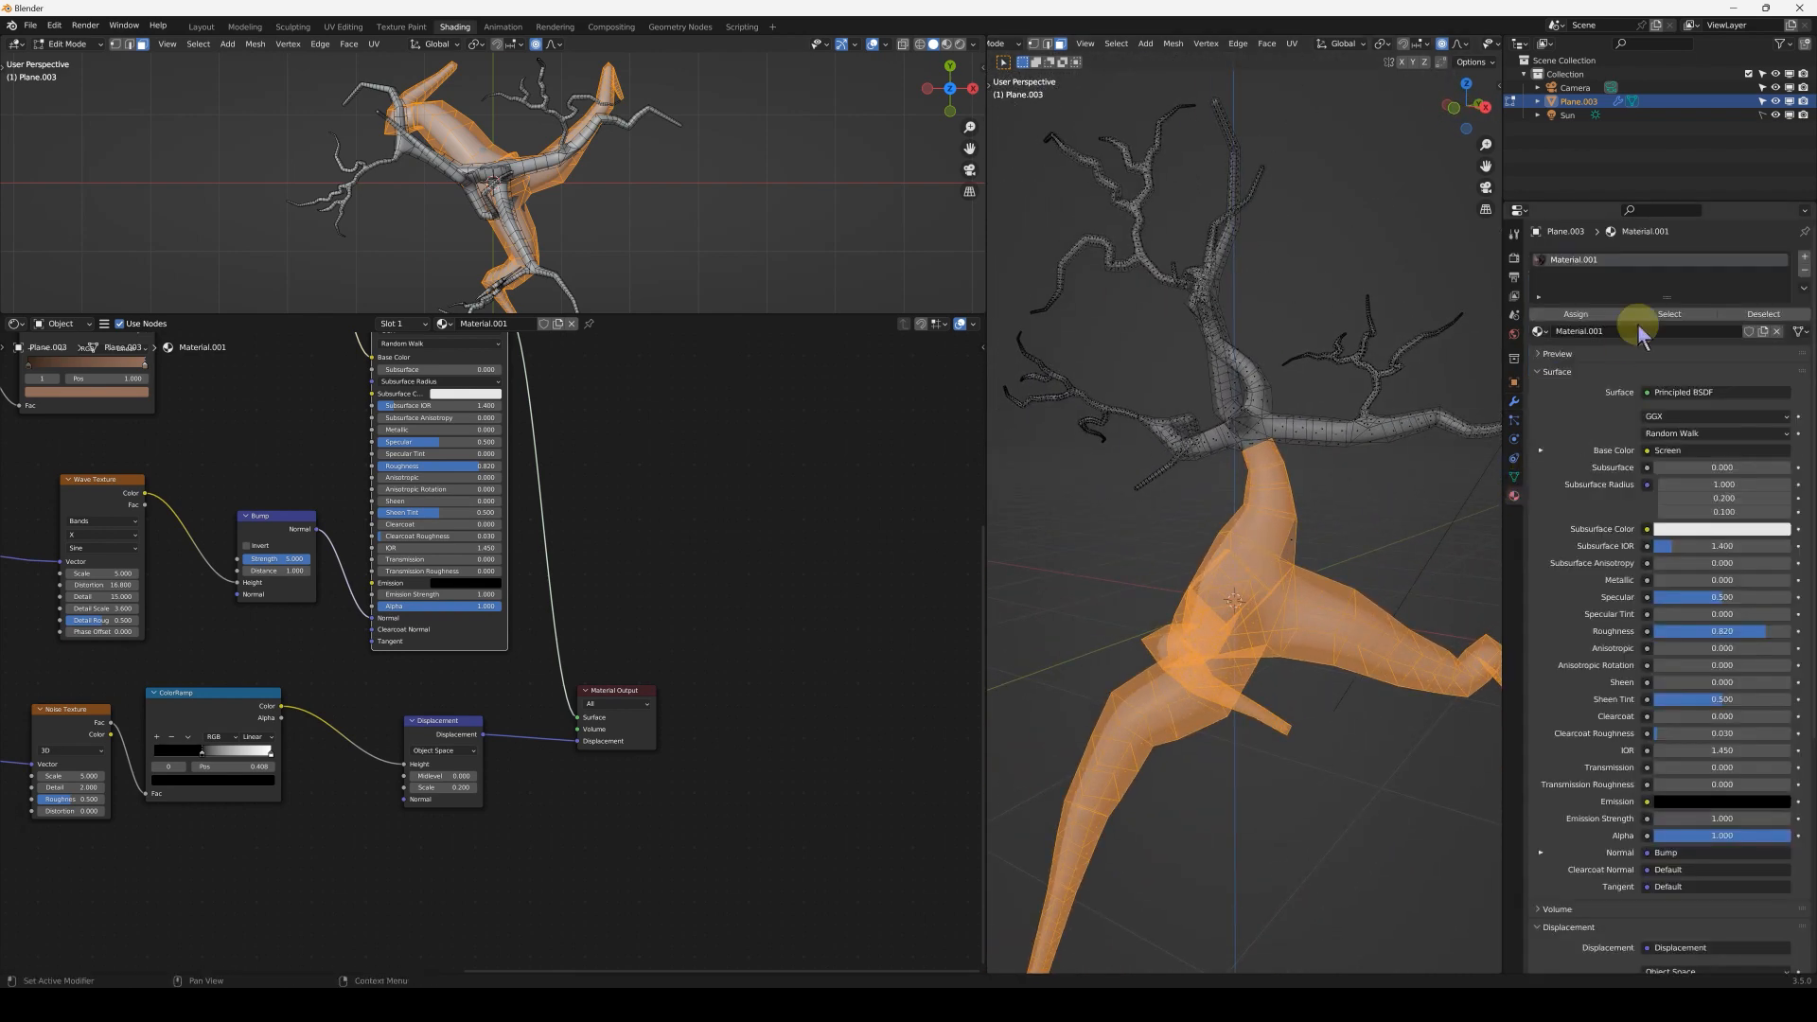
{"action": "left_click", "coordinate": [1615, 253]}
{"action": "type", "text": "trunk"}
{"action": "key", "text": "Return"}
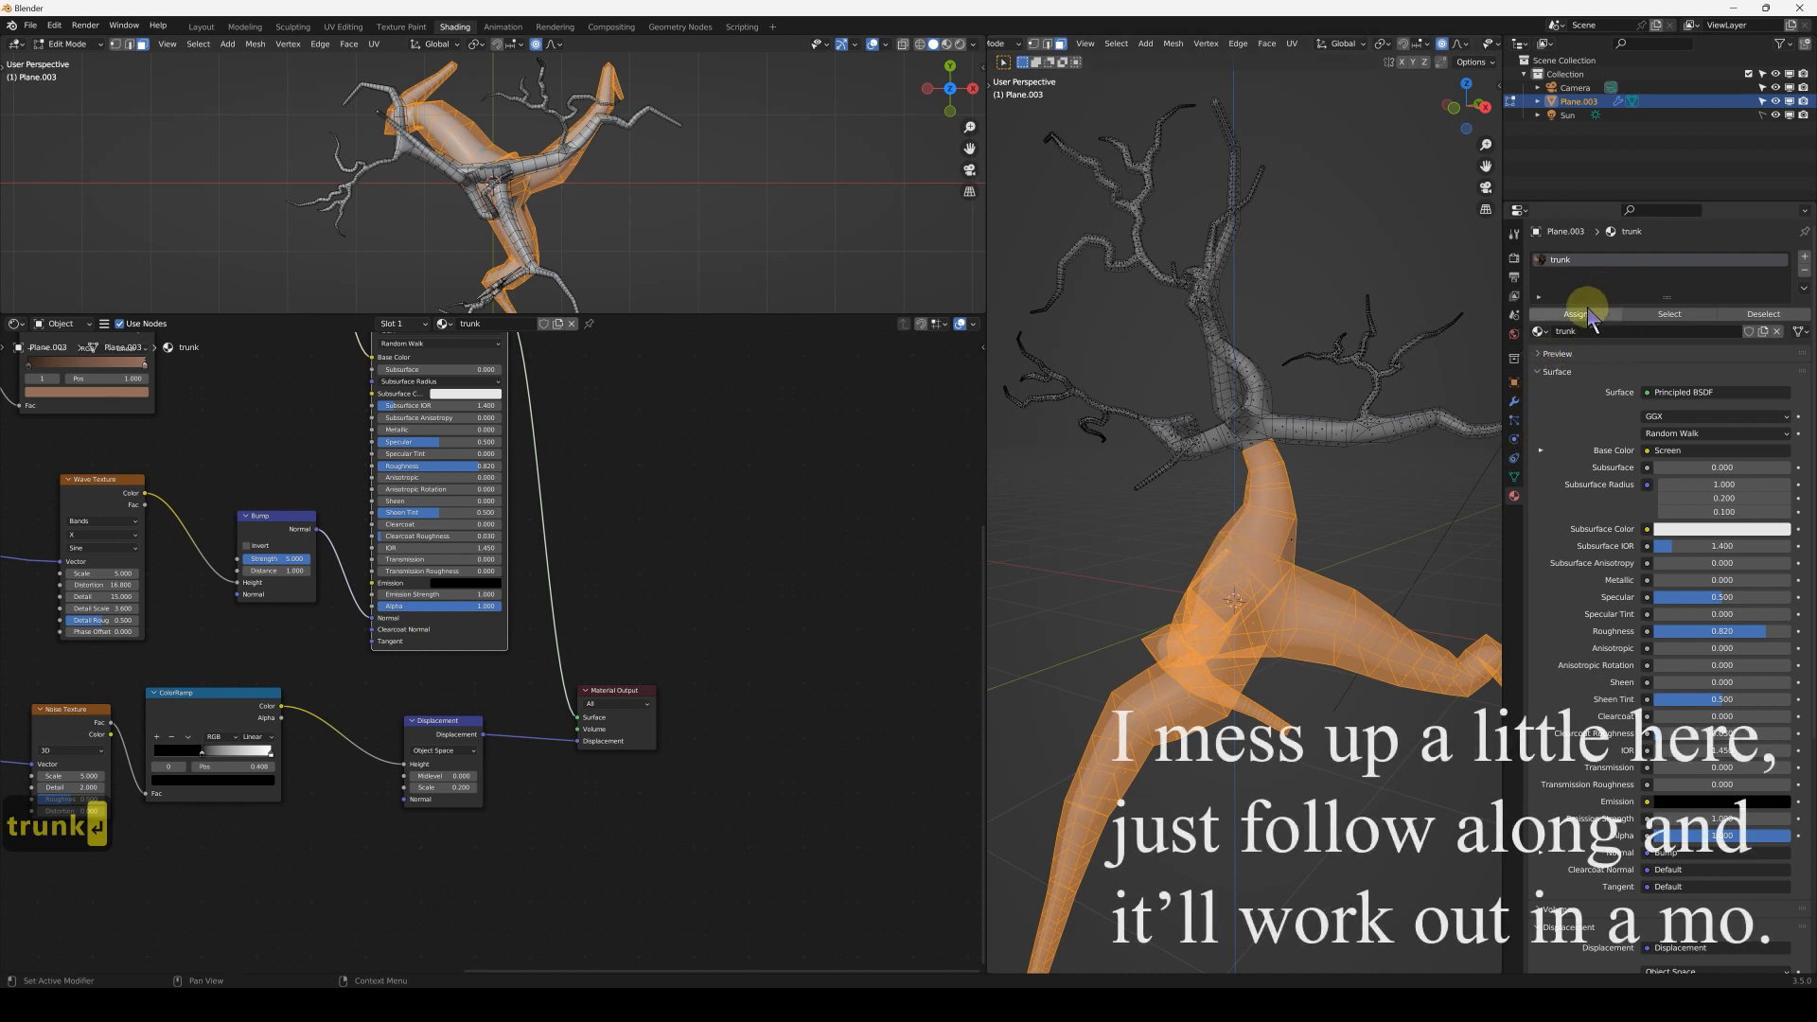
- Add a second material slot with a single-user copy of the trunk material named branches
{"action": "left_click", "coordinate": [1805, 256]}
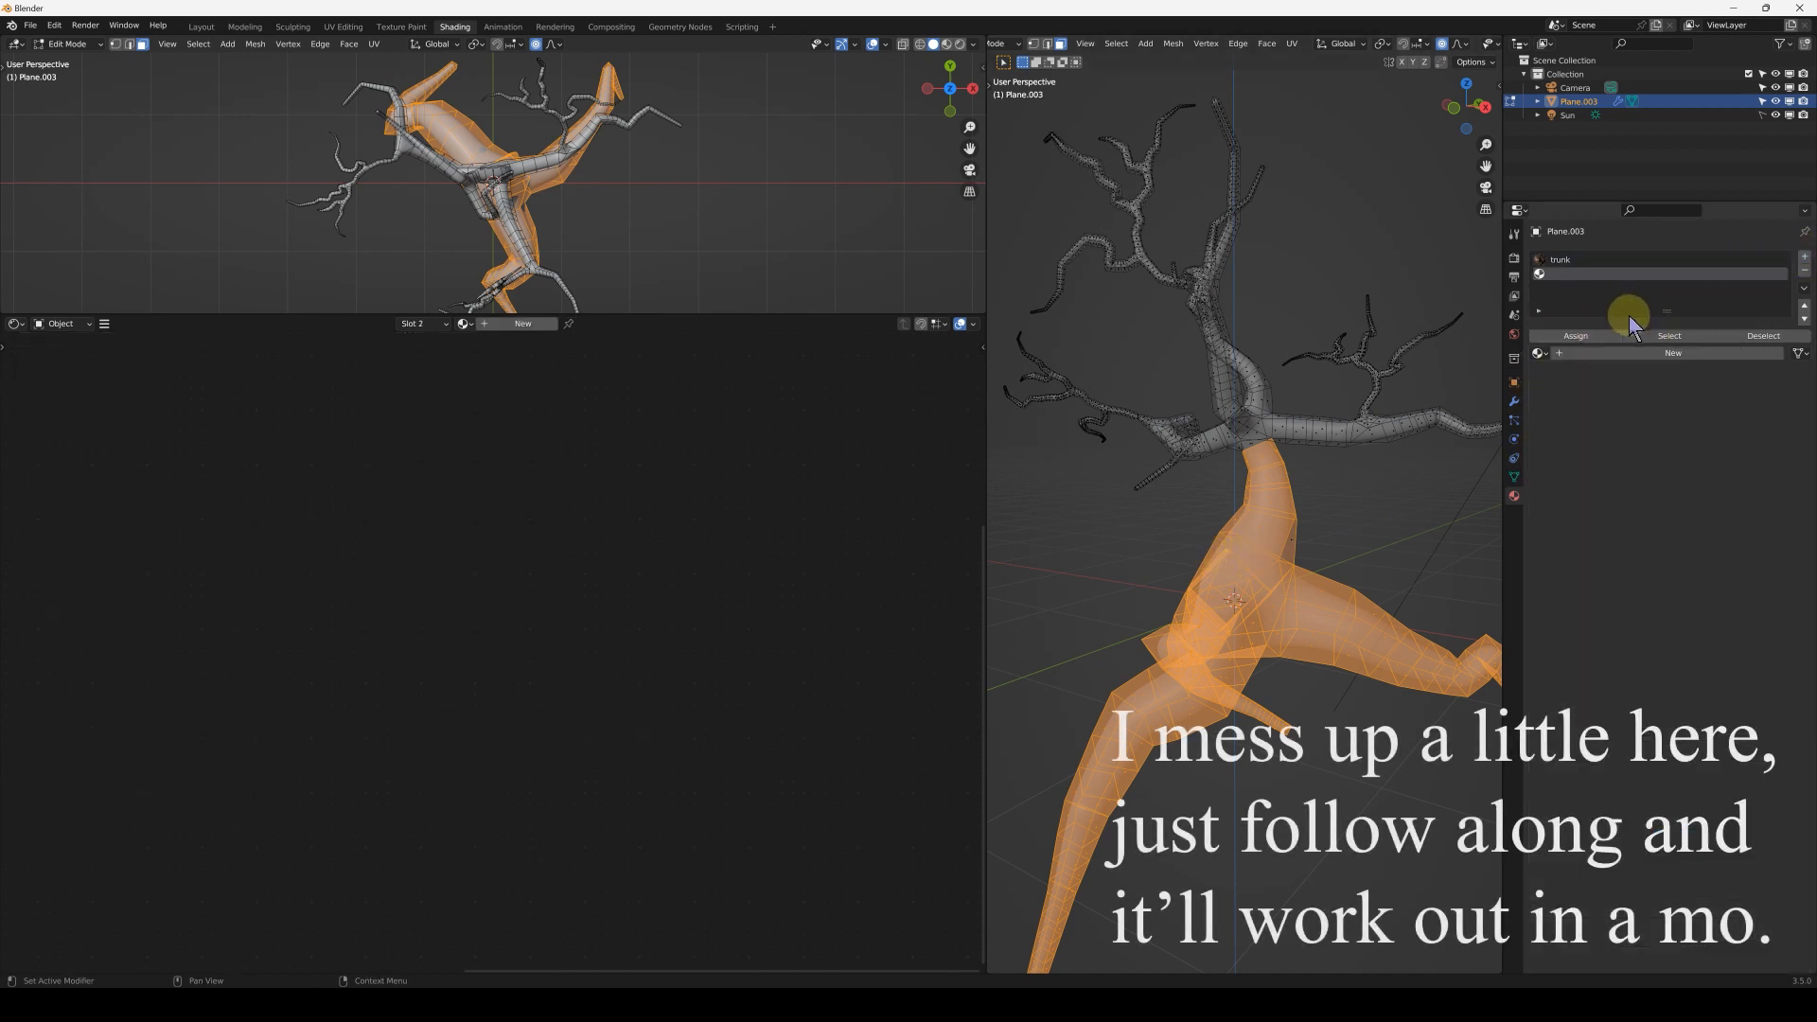
{"action": "left_click", "coordinate": [1539, 354]}
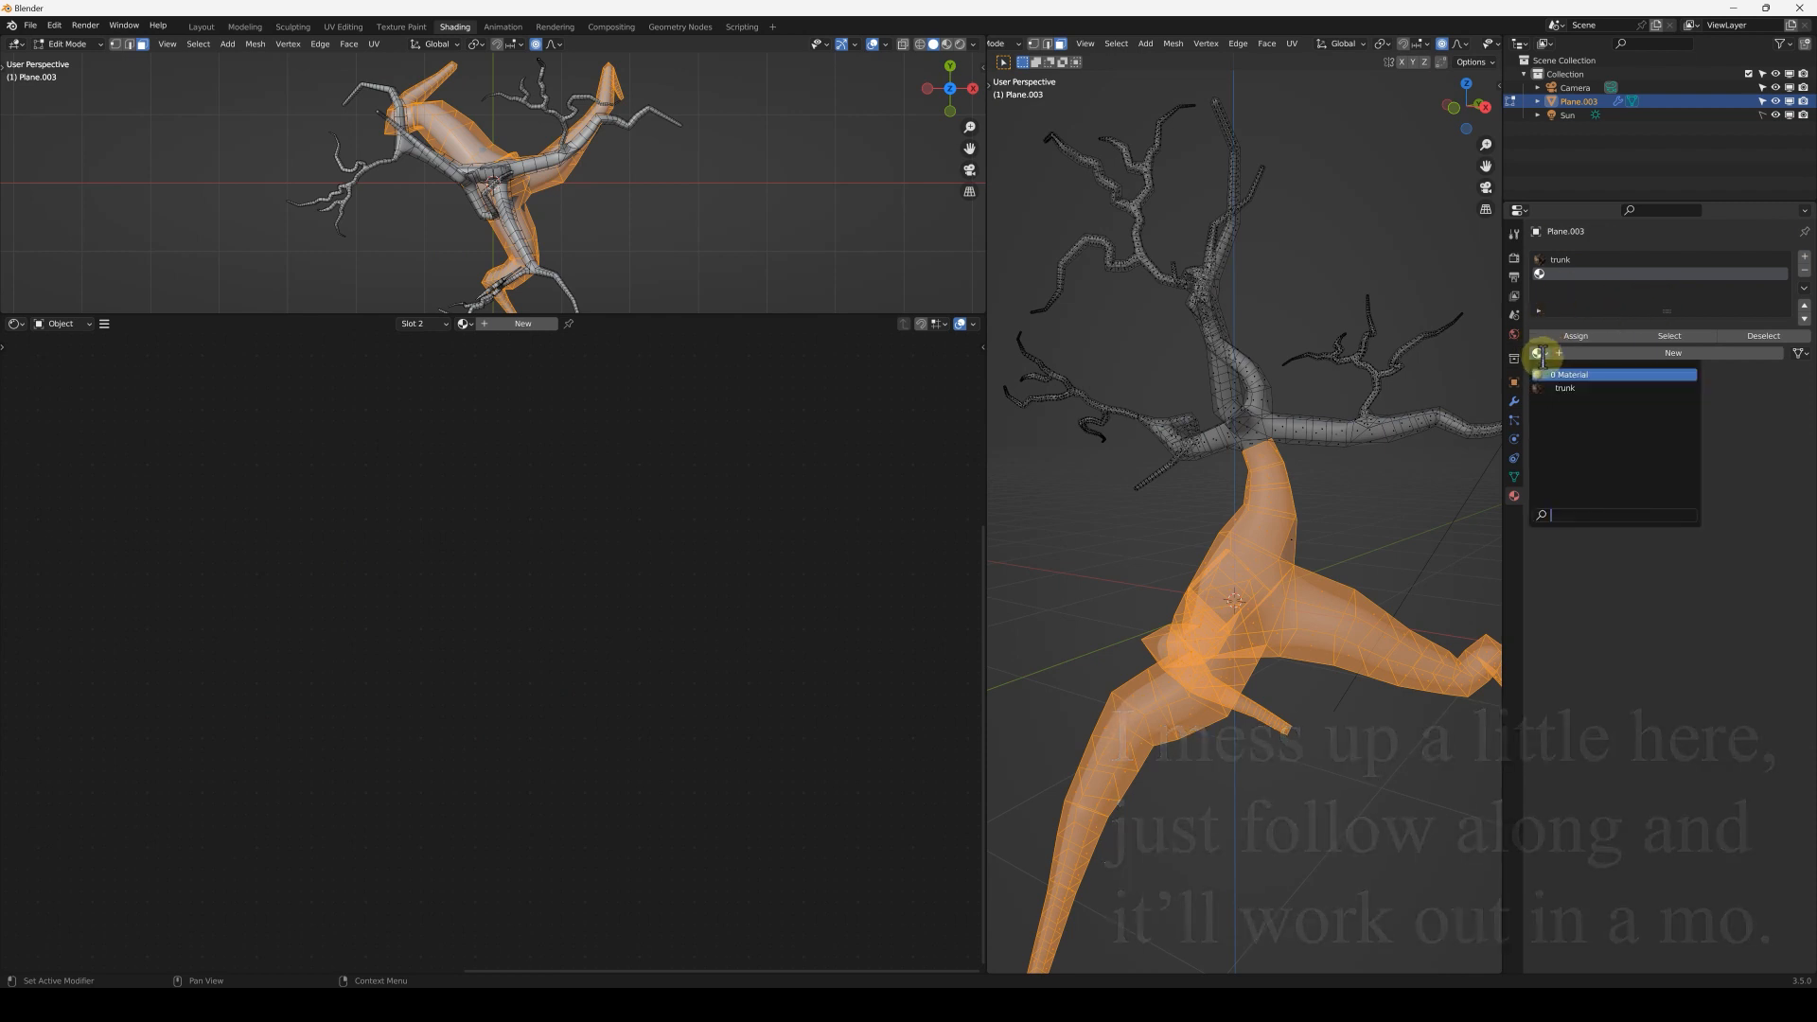
{"action": "key", "text": "Return"}
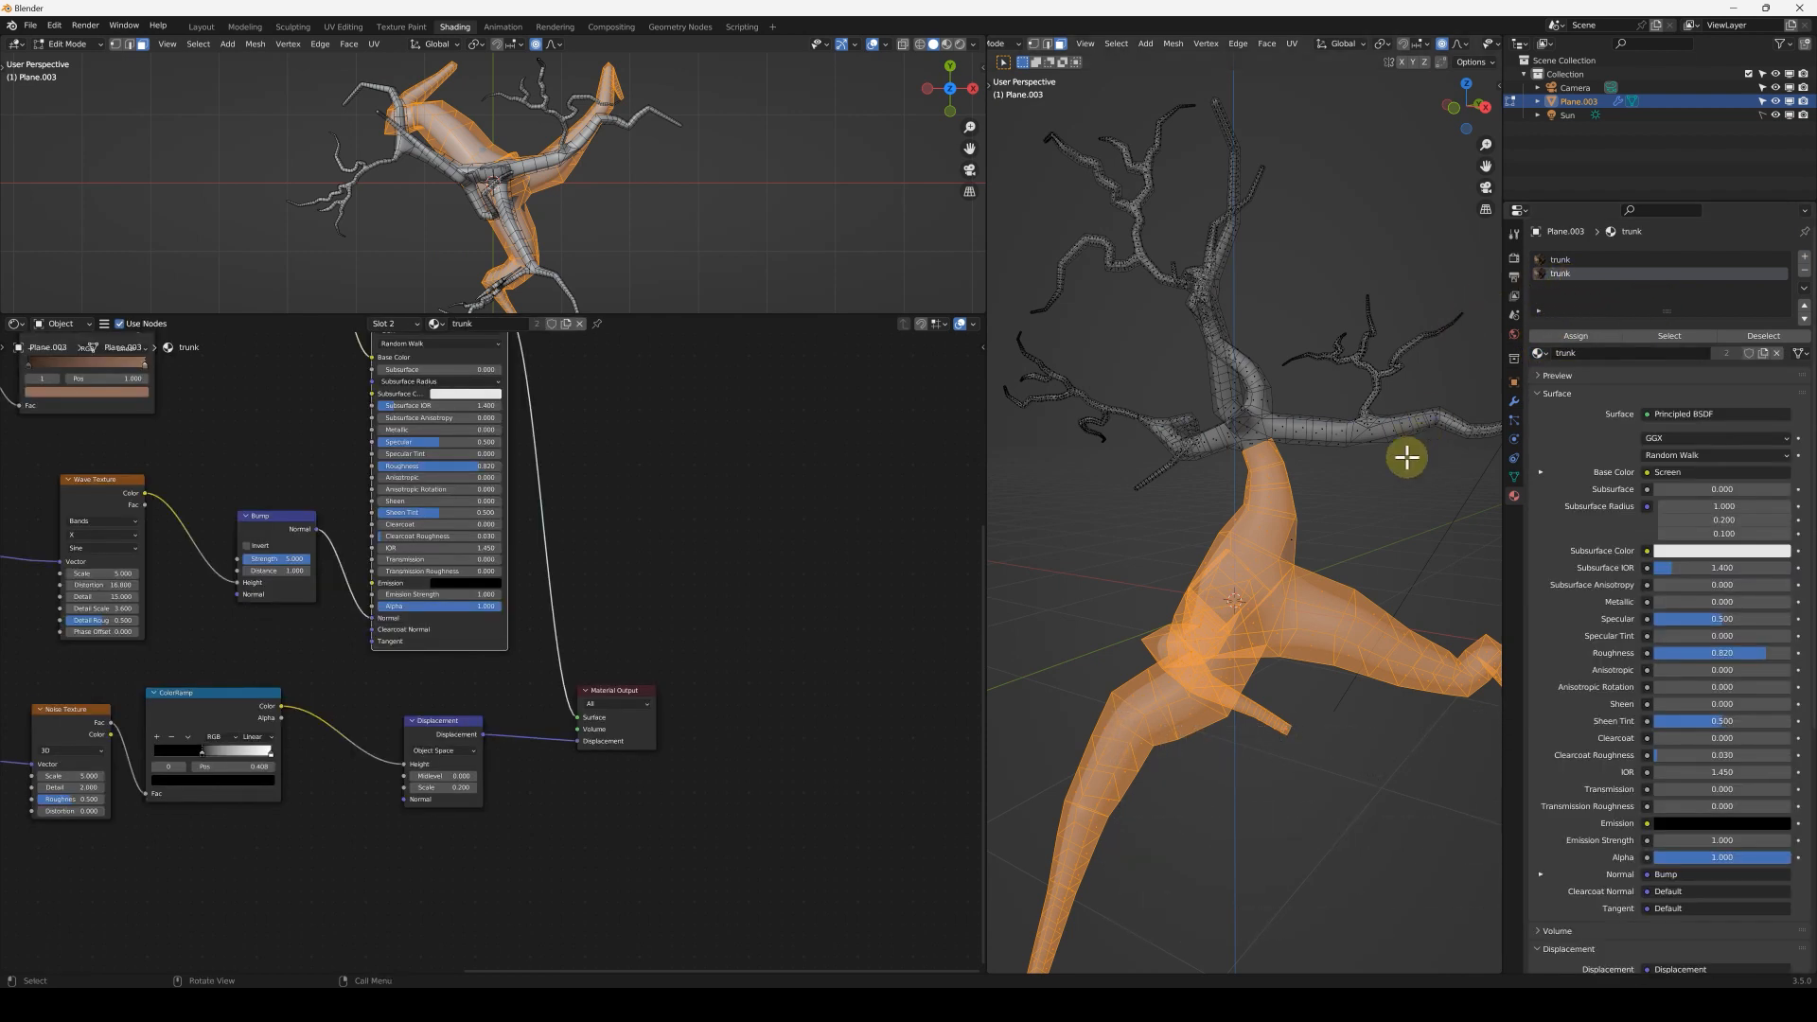
{"action": "key", "text": "Tab"}
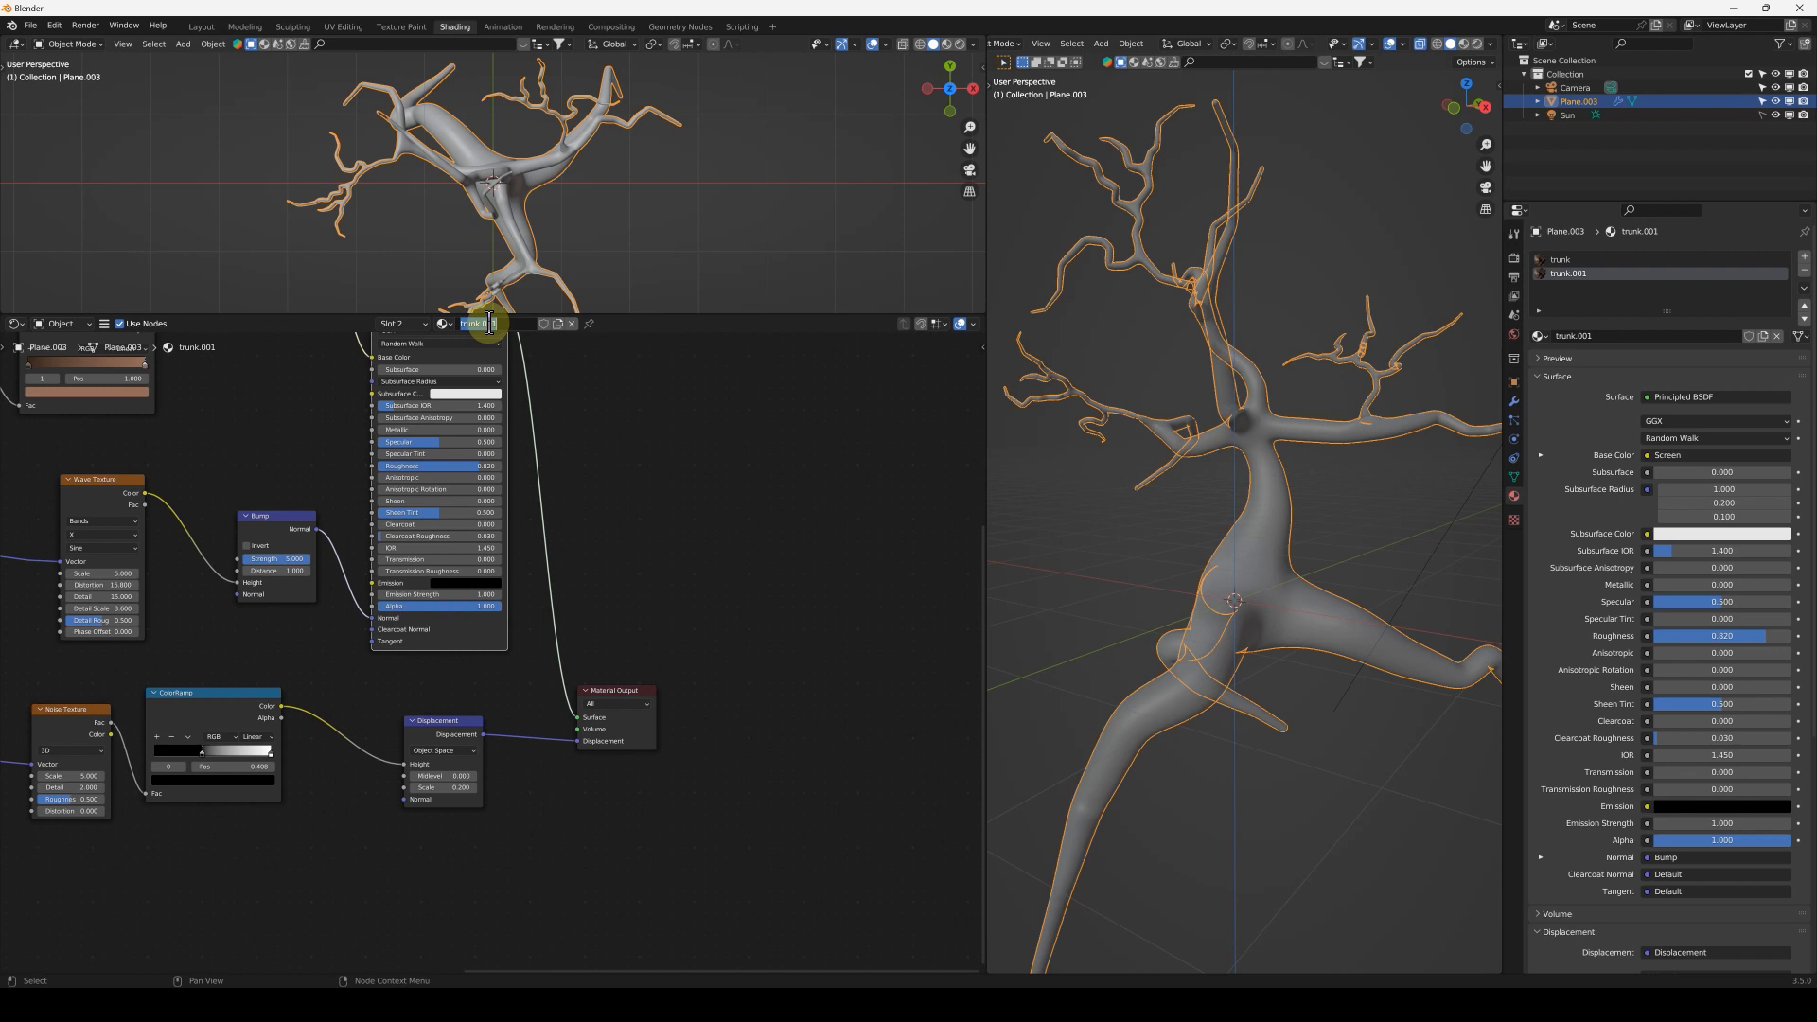
{"action": "type", "text": "hes"}
{"action": "key", "text": "Return"}
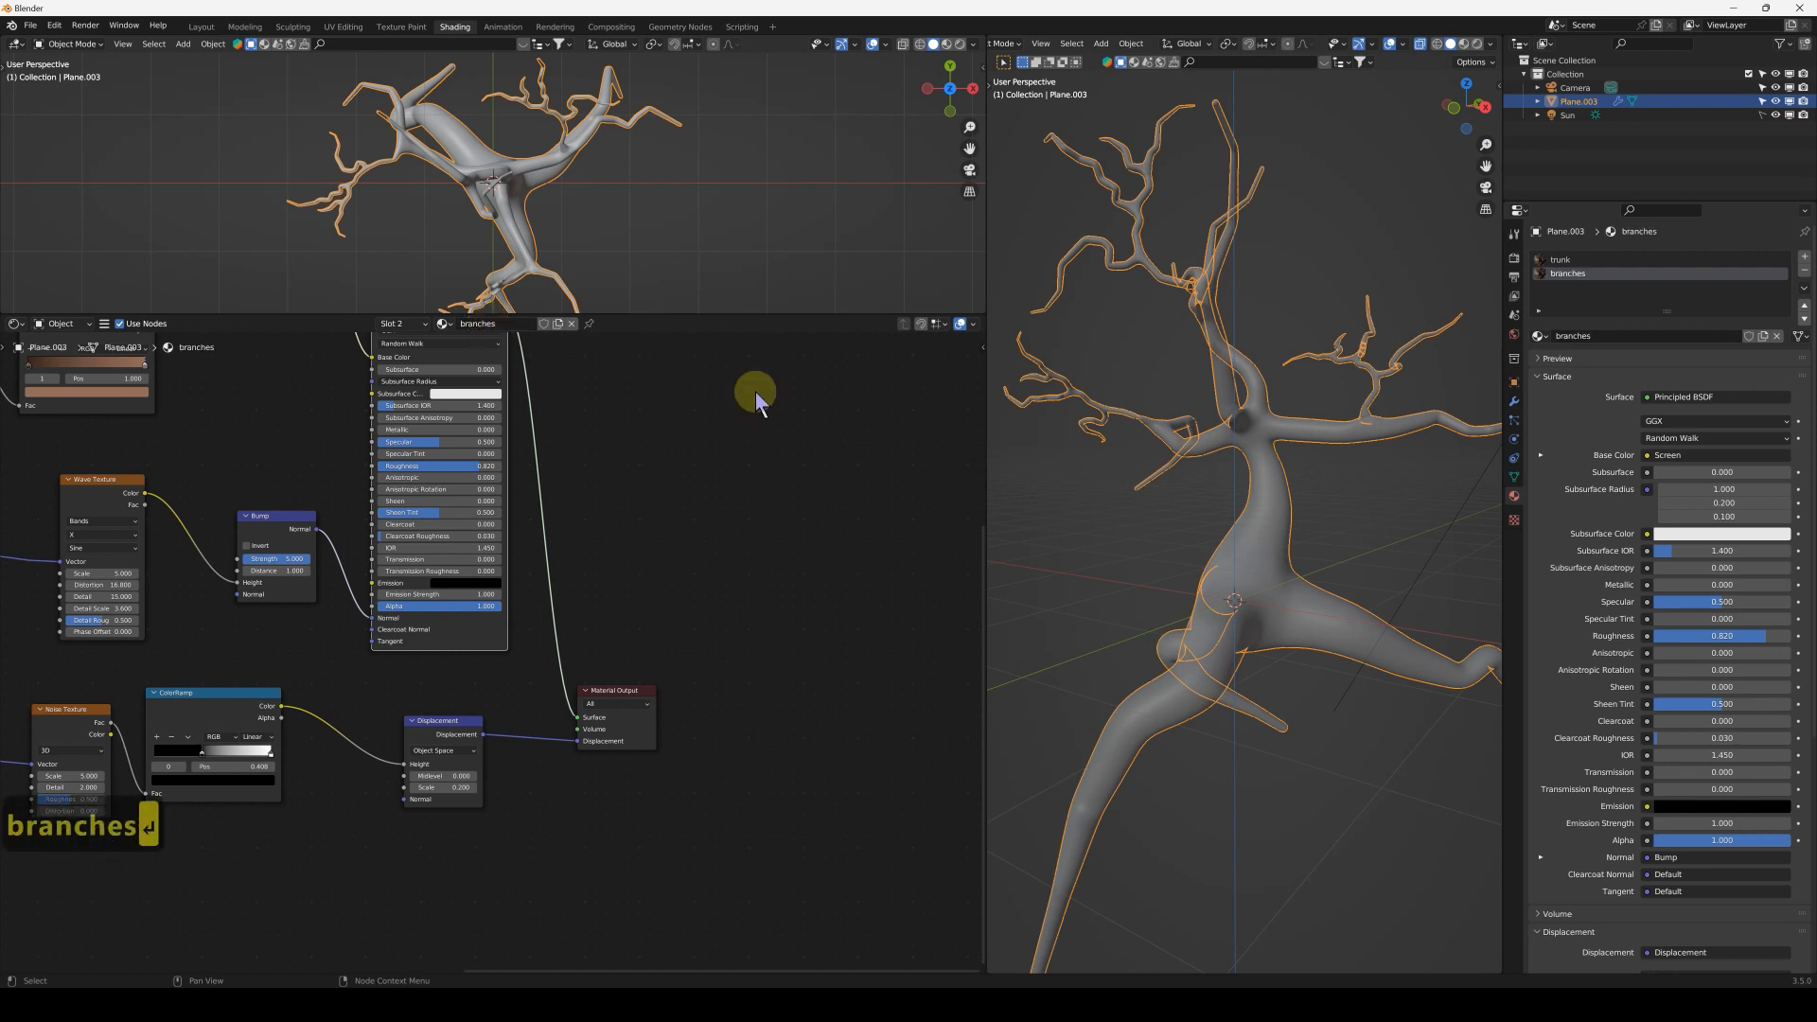
- Invert the face selection to the branches and assign the branches material to it
{"action": "key", "text": "Tab"}
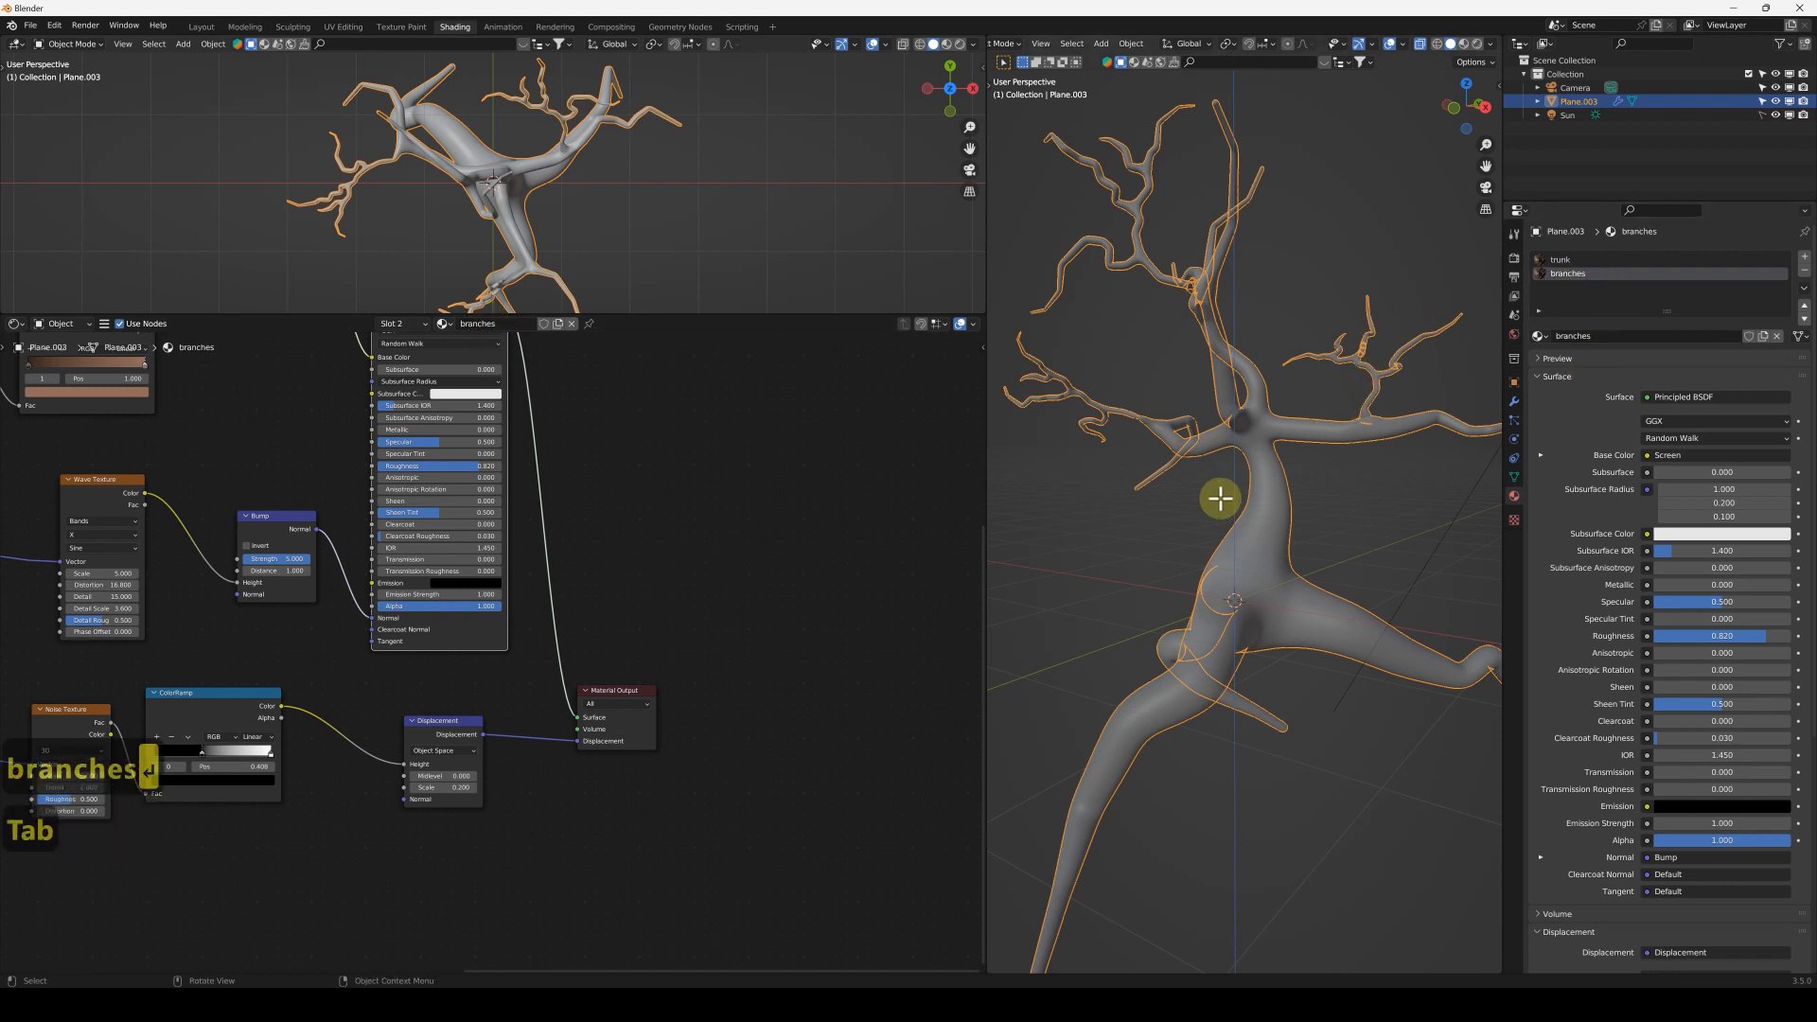
{"action": "middle_click_drag", "start_coordinate": [1279, 508], "coordinate": [1216, 527]}
{"action": "key", "text": "ctrl+i"}
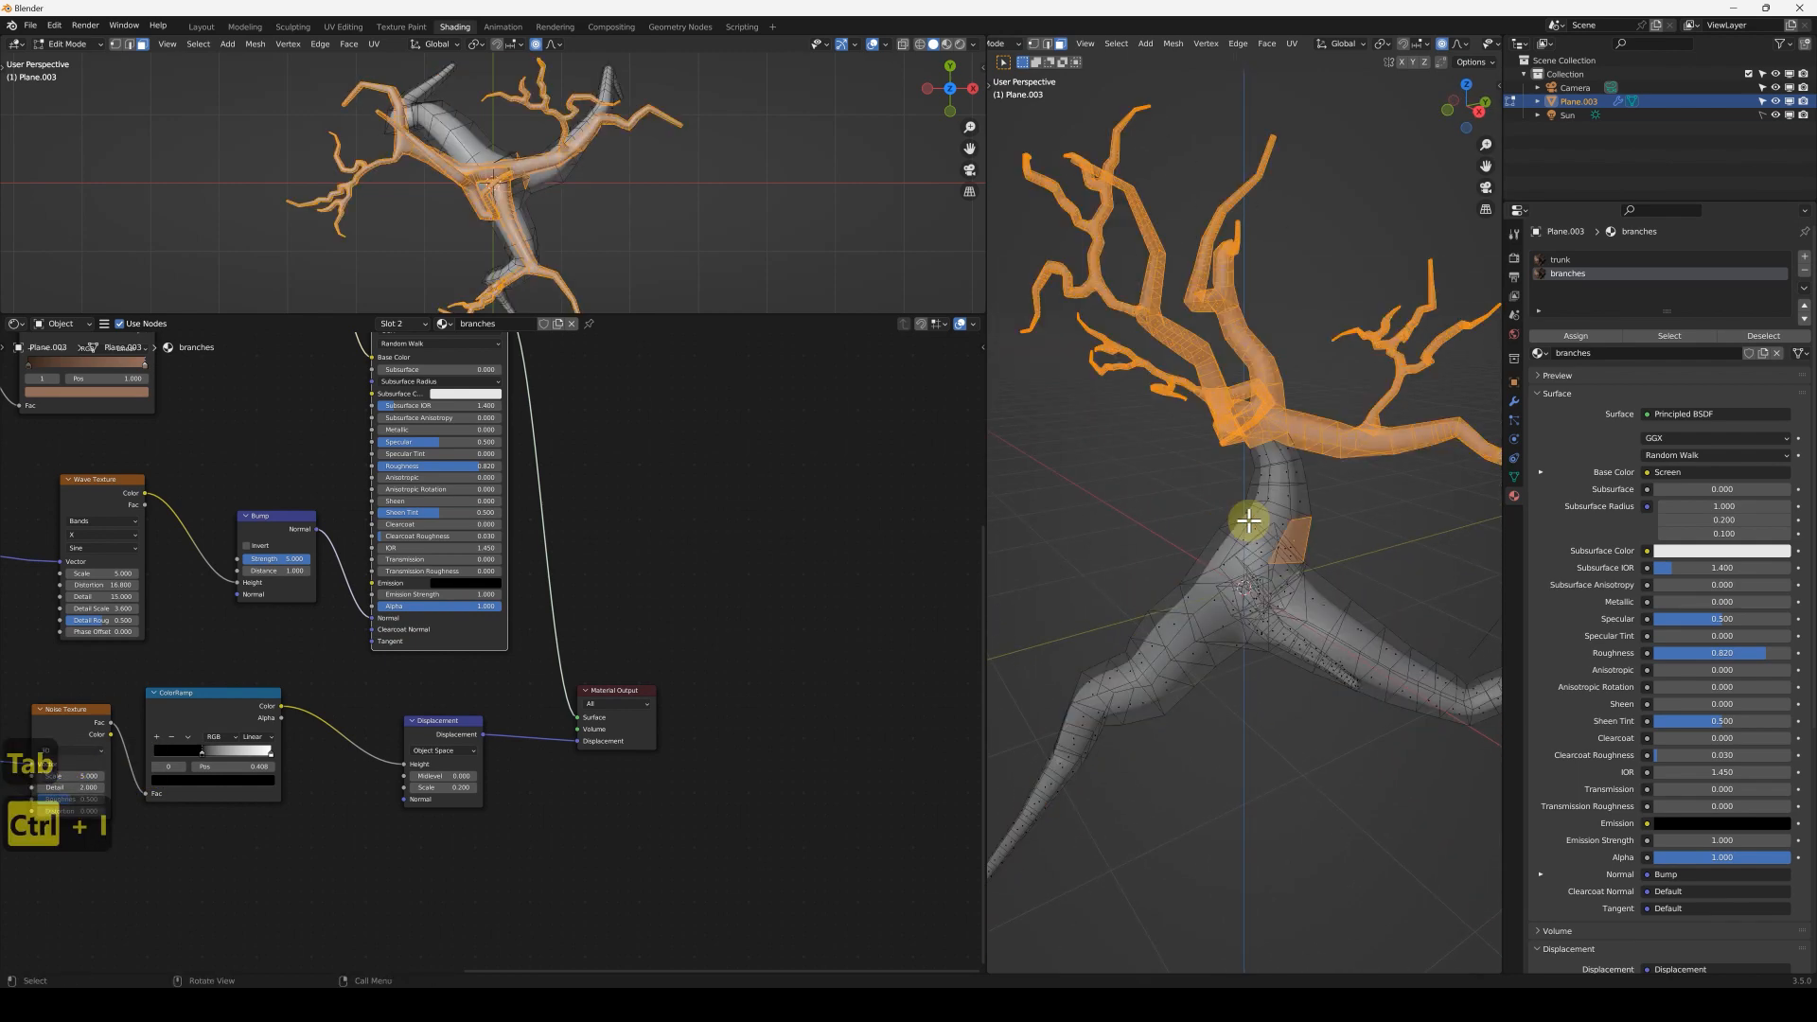
{"action": "middle_click_drag", "start_coordinate": [1321, 576], "coordinate": [1353, 549]}
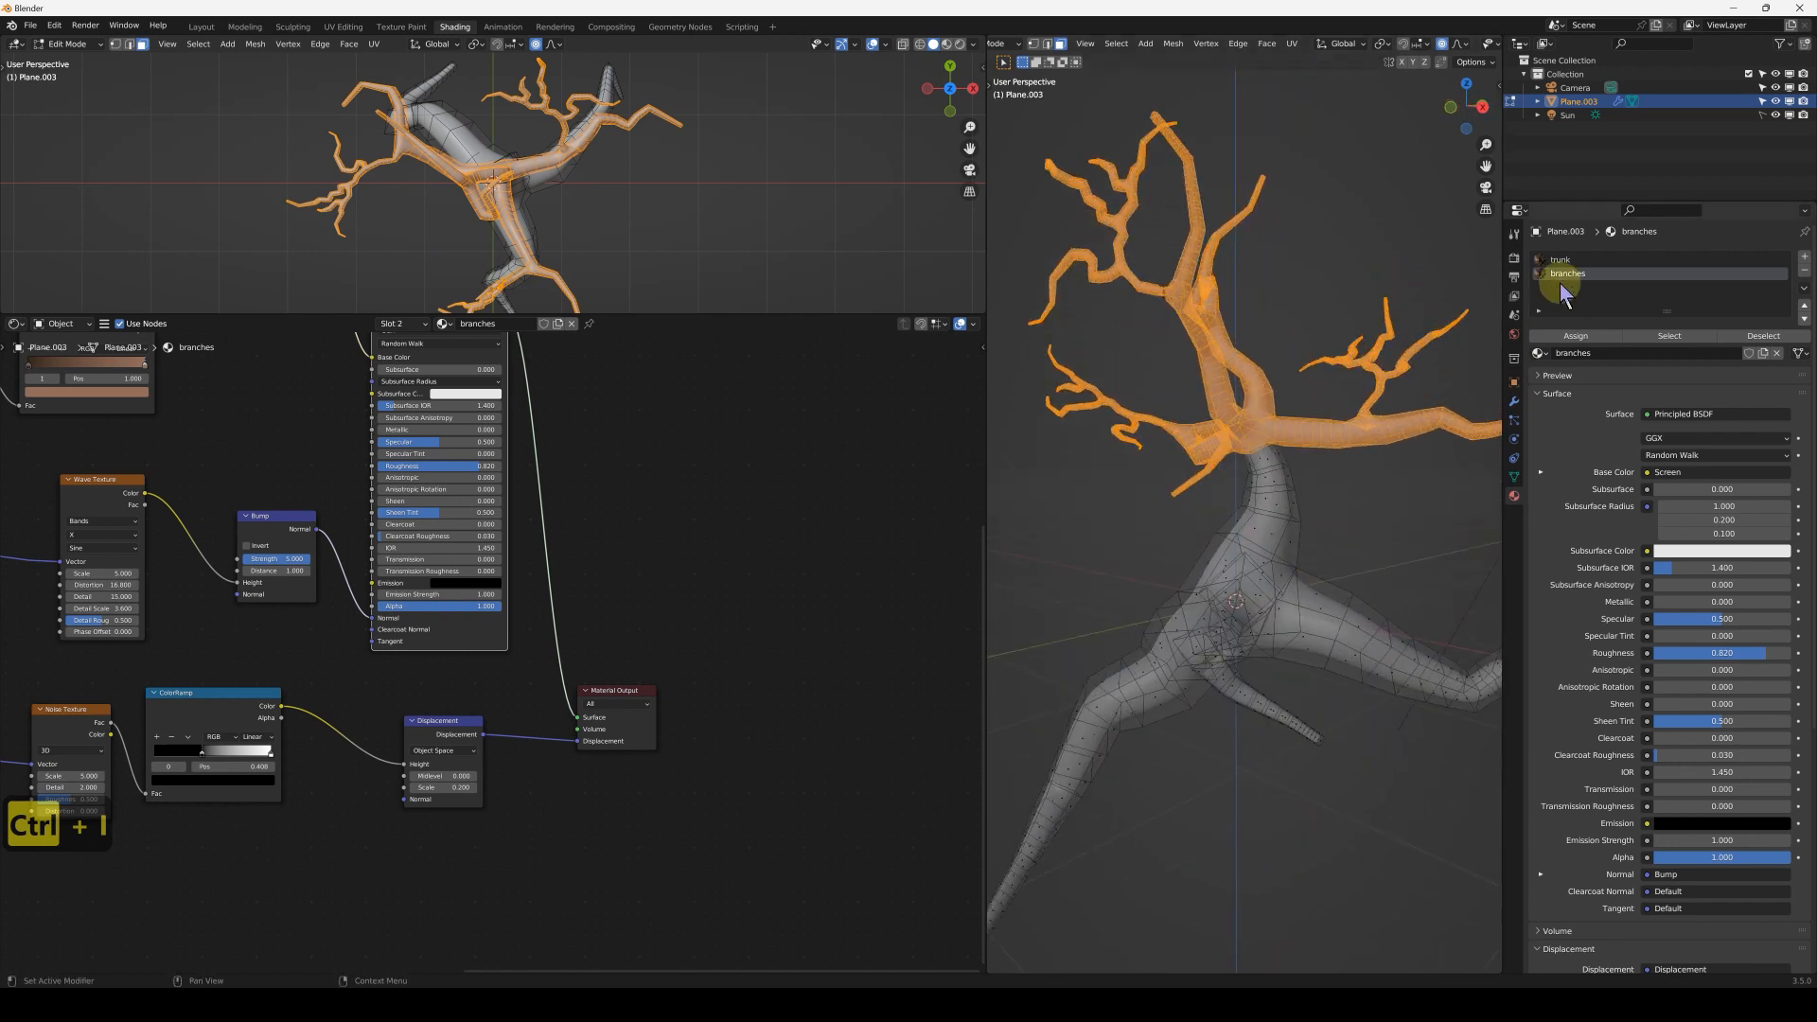
{"action": "left_click", "coordinate": [1568, 336]}
{"action": "key", "text": "Tab"}
{"action": "key", "text": "Tab"}
- Switch the viewport to rendered shading, inspect the tree and frame the whole node tree
{"action": "left_click", "coordinate": [1476, 45]}
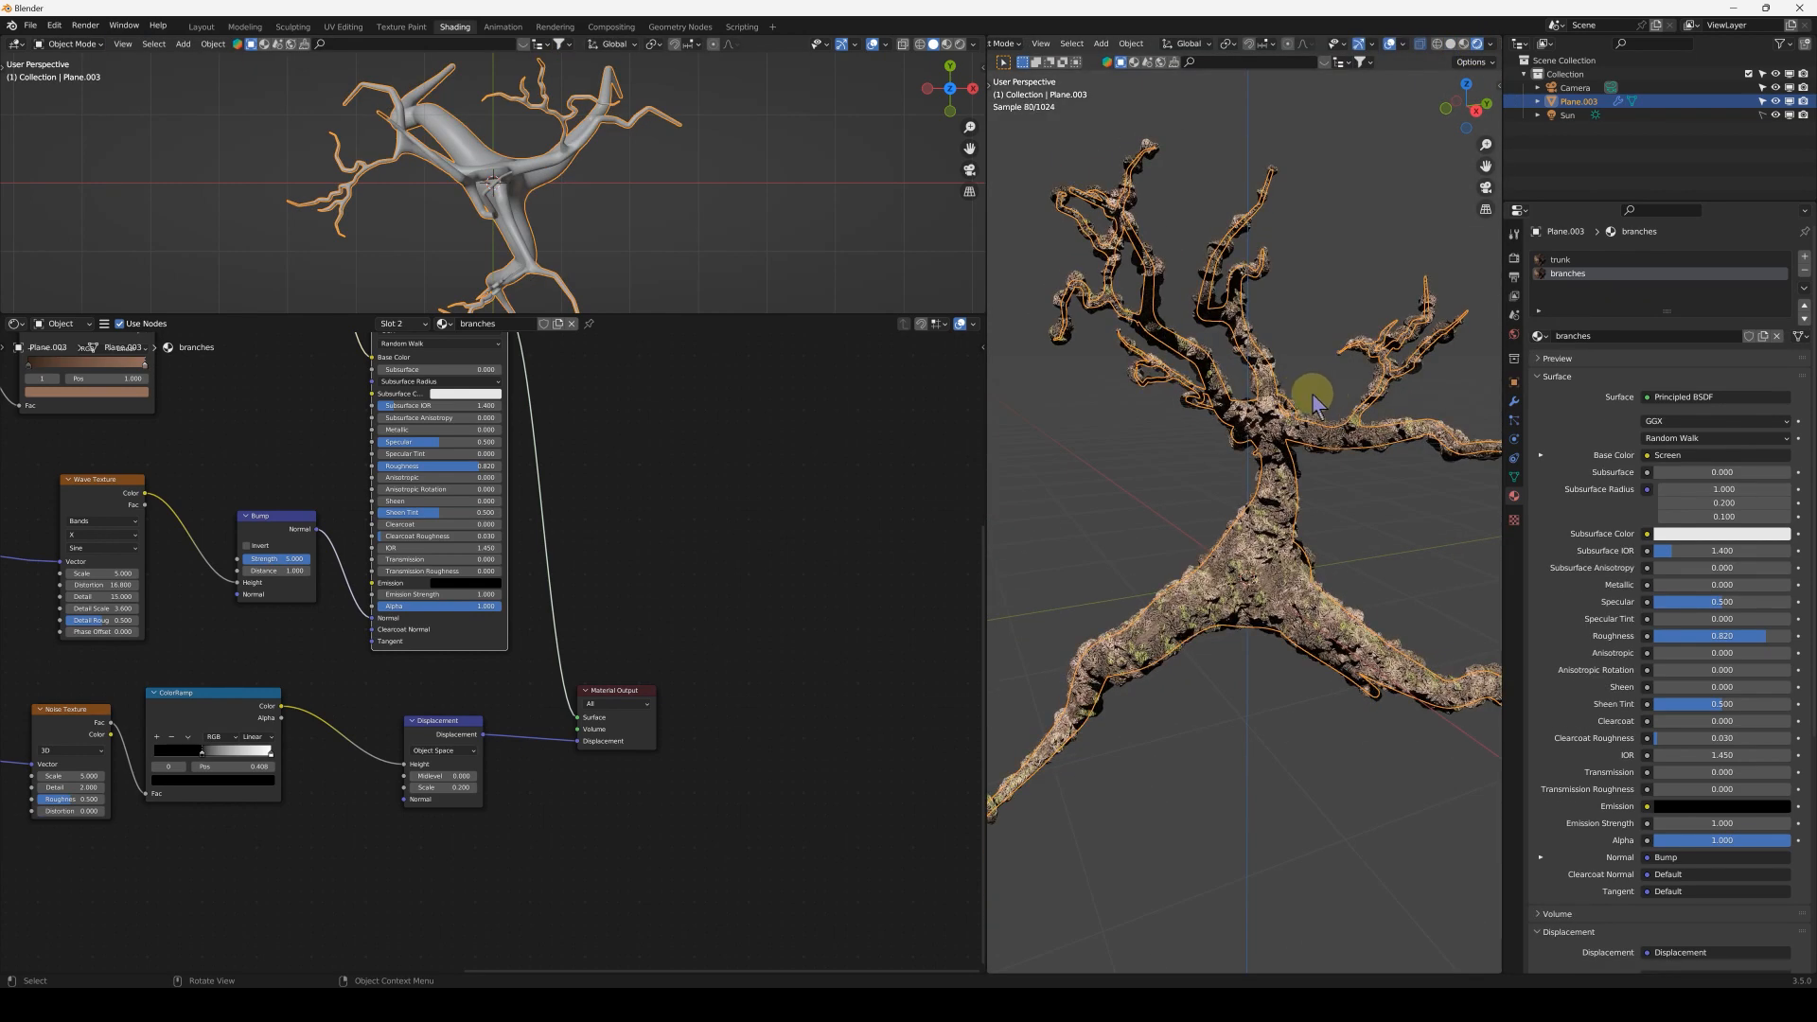
{"action": "middle_click_drag", "start_coordinate": [1278, 422], "coordinate": [1318, 418]}
{"action": "scroll", "coordinate": [661, 504], "scroll_direction": "down", "scroll_amount": 3}
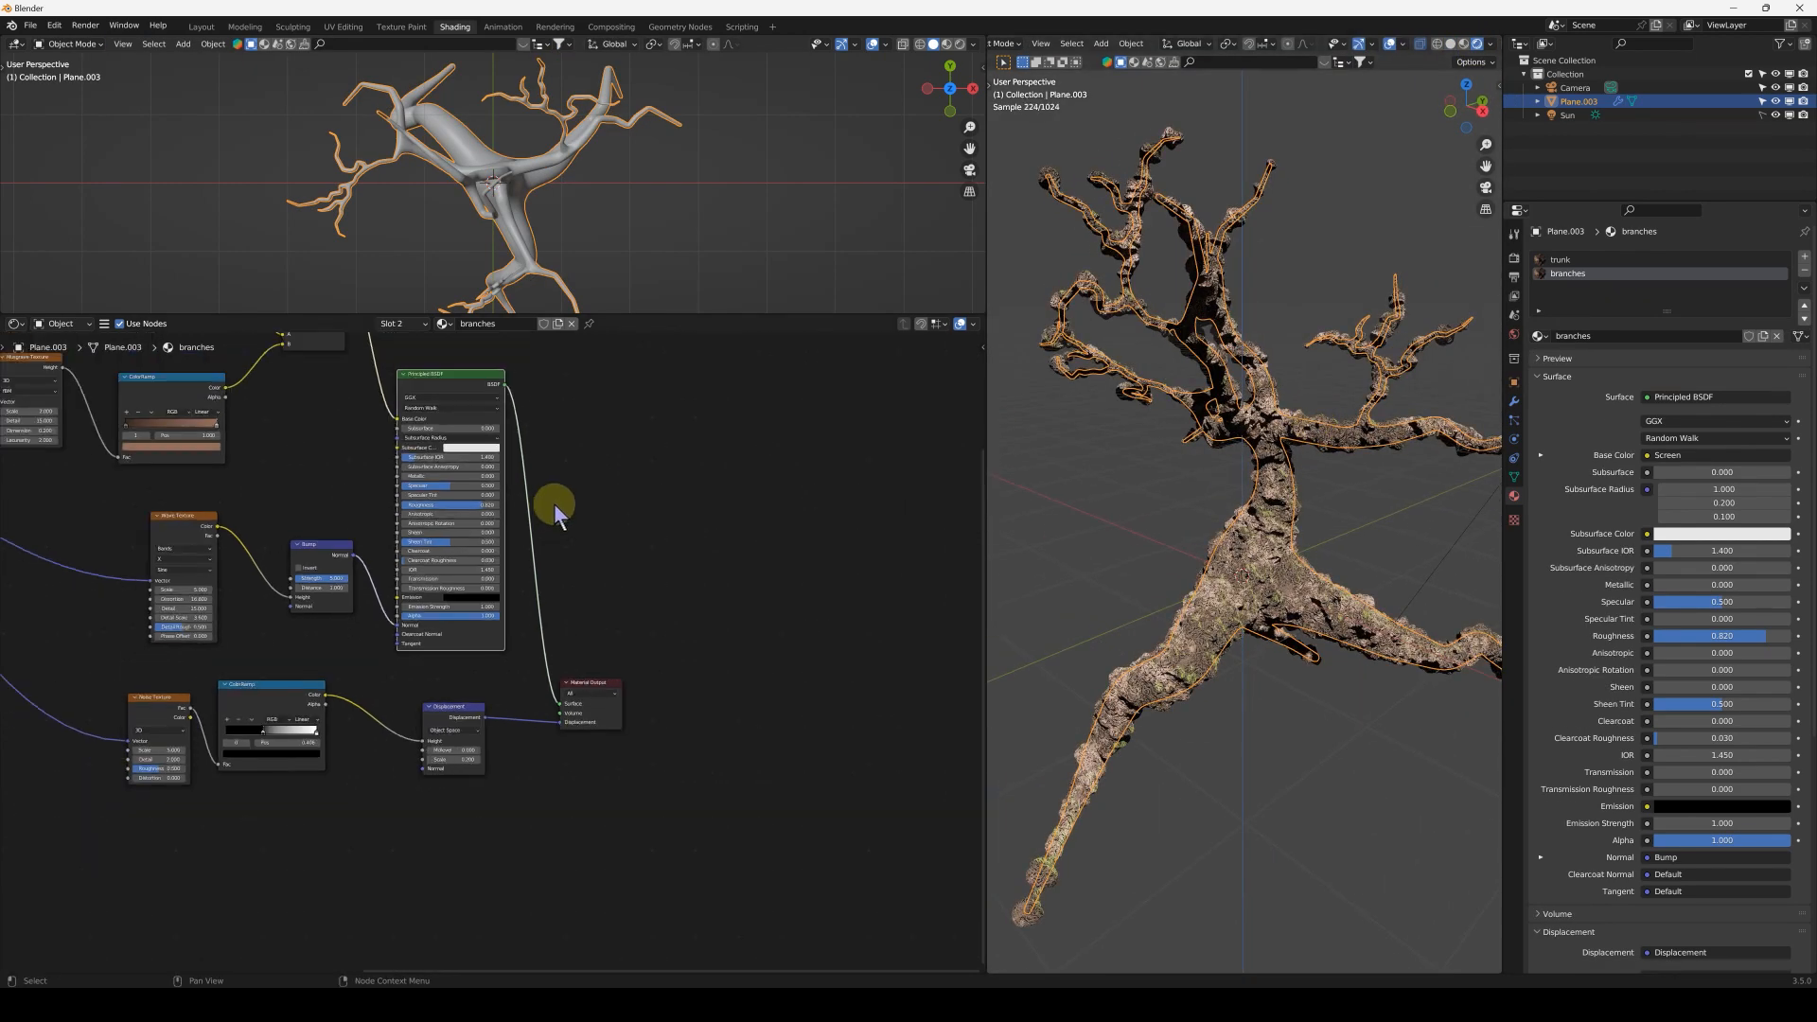
{"action": "key", "text": "Home"}
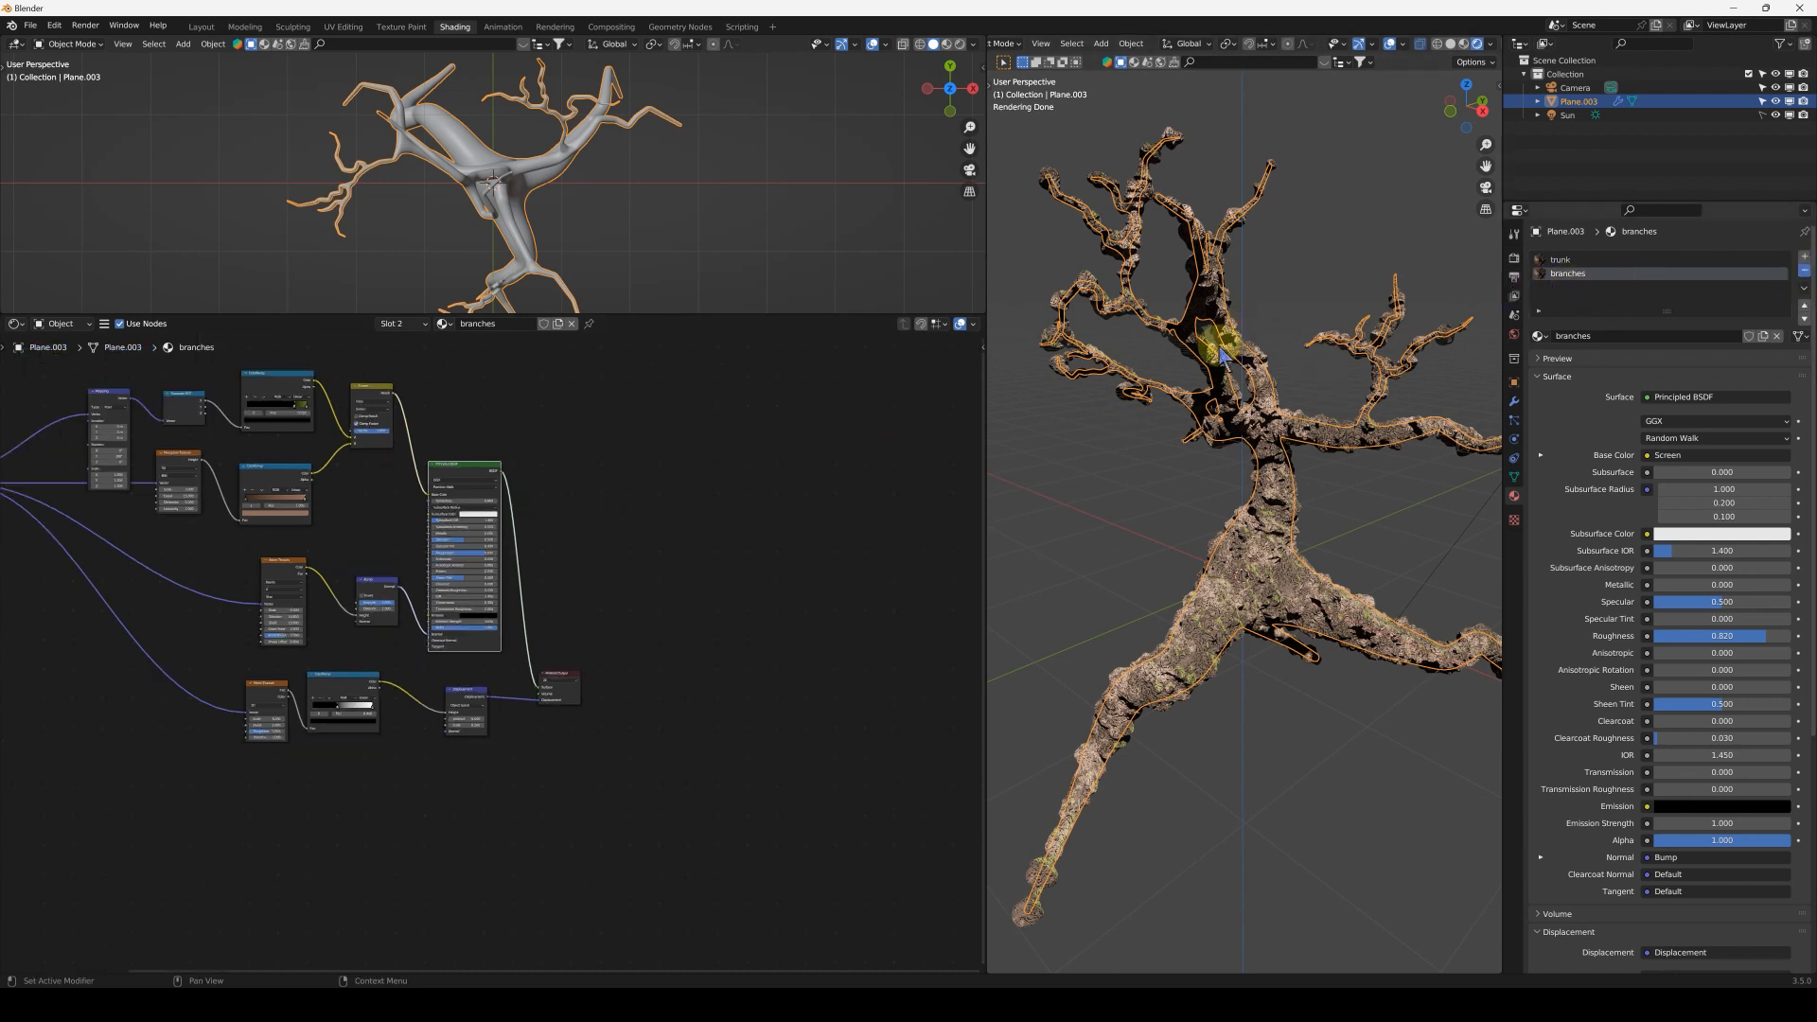
- Undo the branches material assignment and its slot, and check the face selection in Edit Mode
{"action": "key", "text": "ctrl+z"}
{"action": "scroll", "coordinate": [1263, 430], "scroll_direction": "up", "scroll_amount": 2}
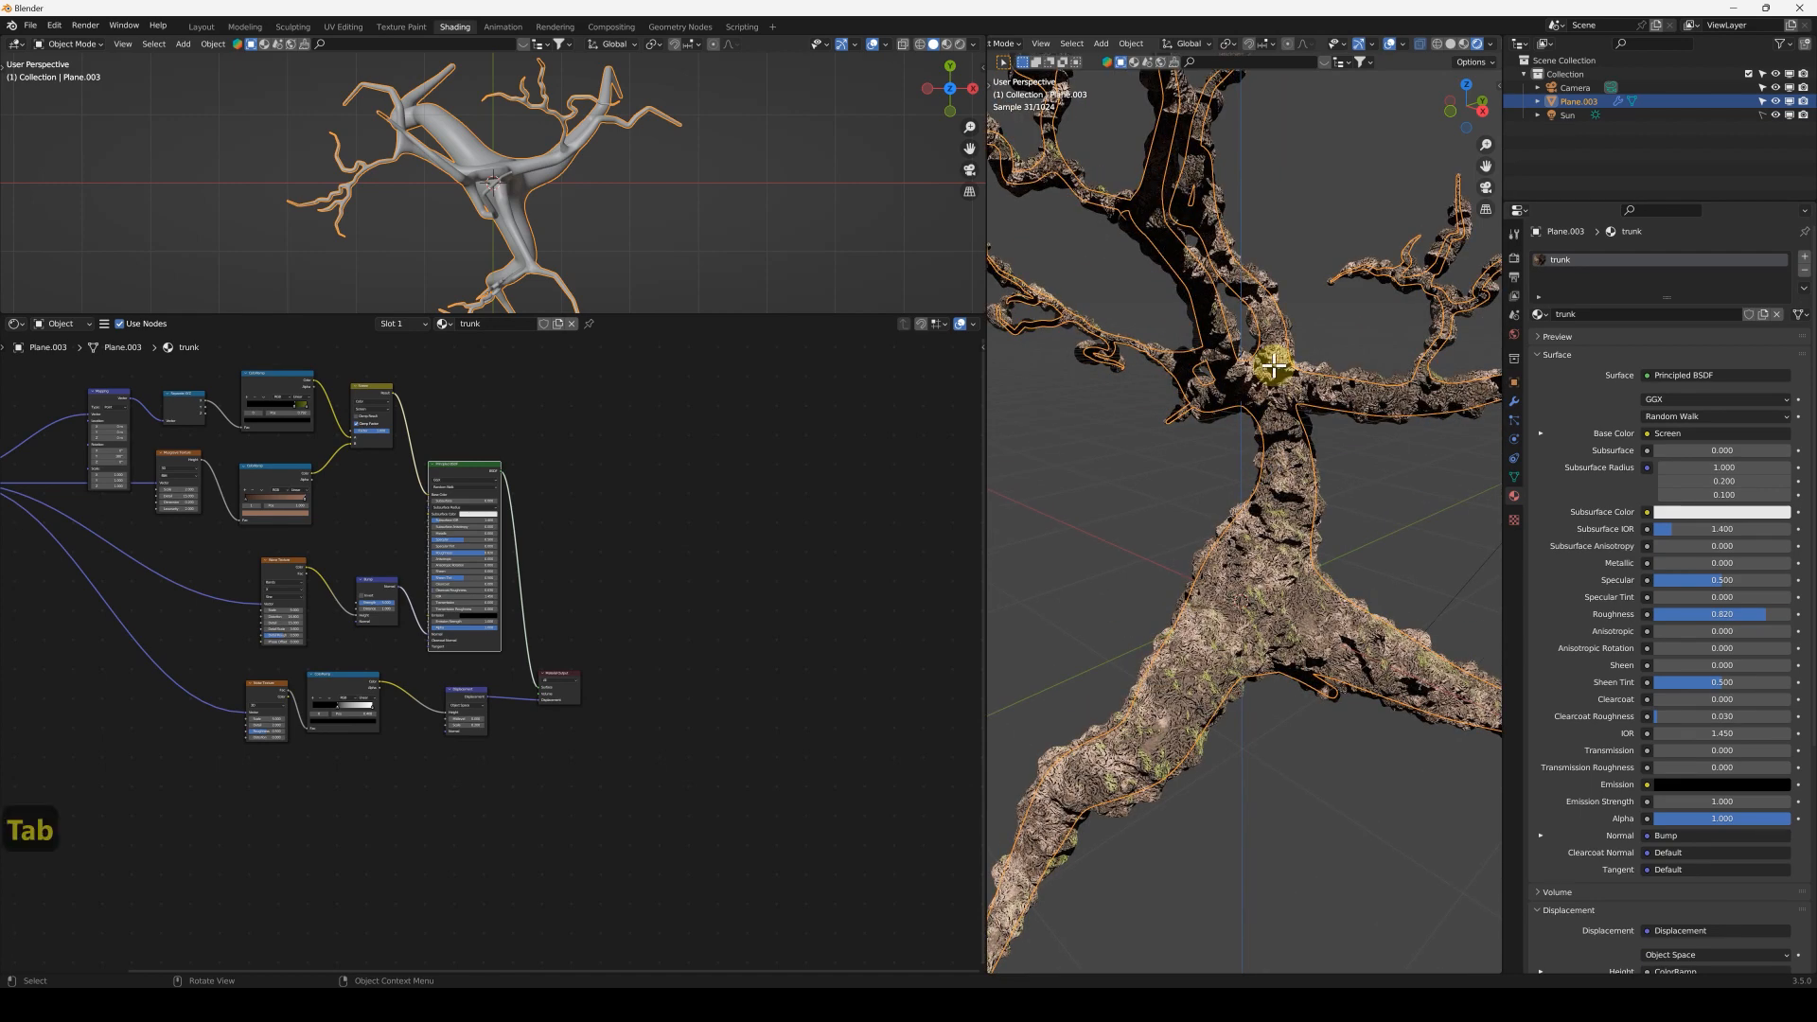
{"action": "key", "text": "Tab"}
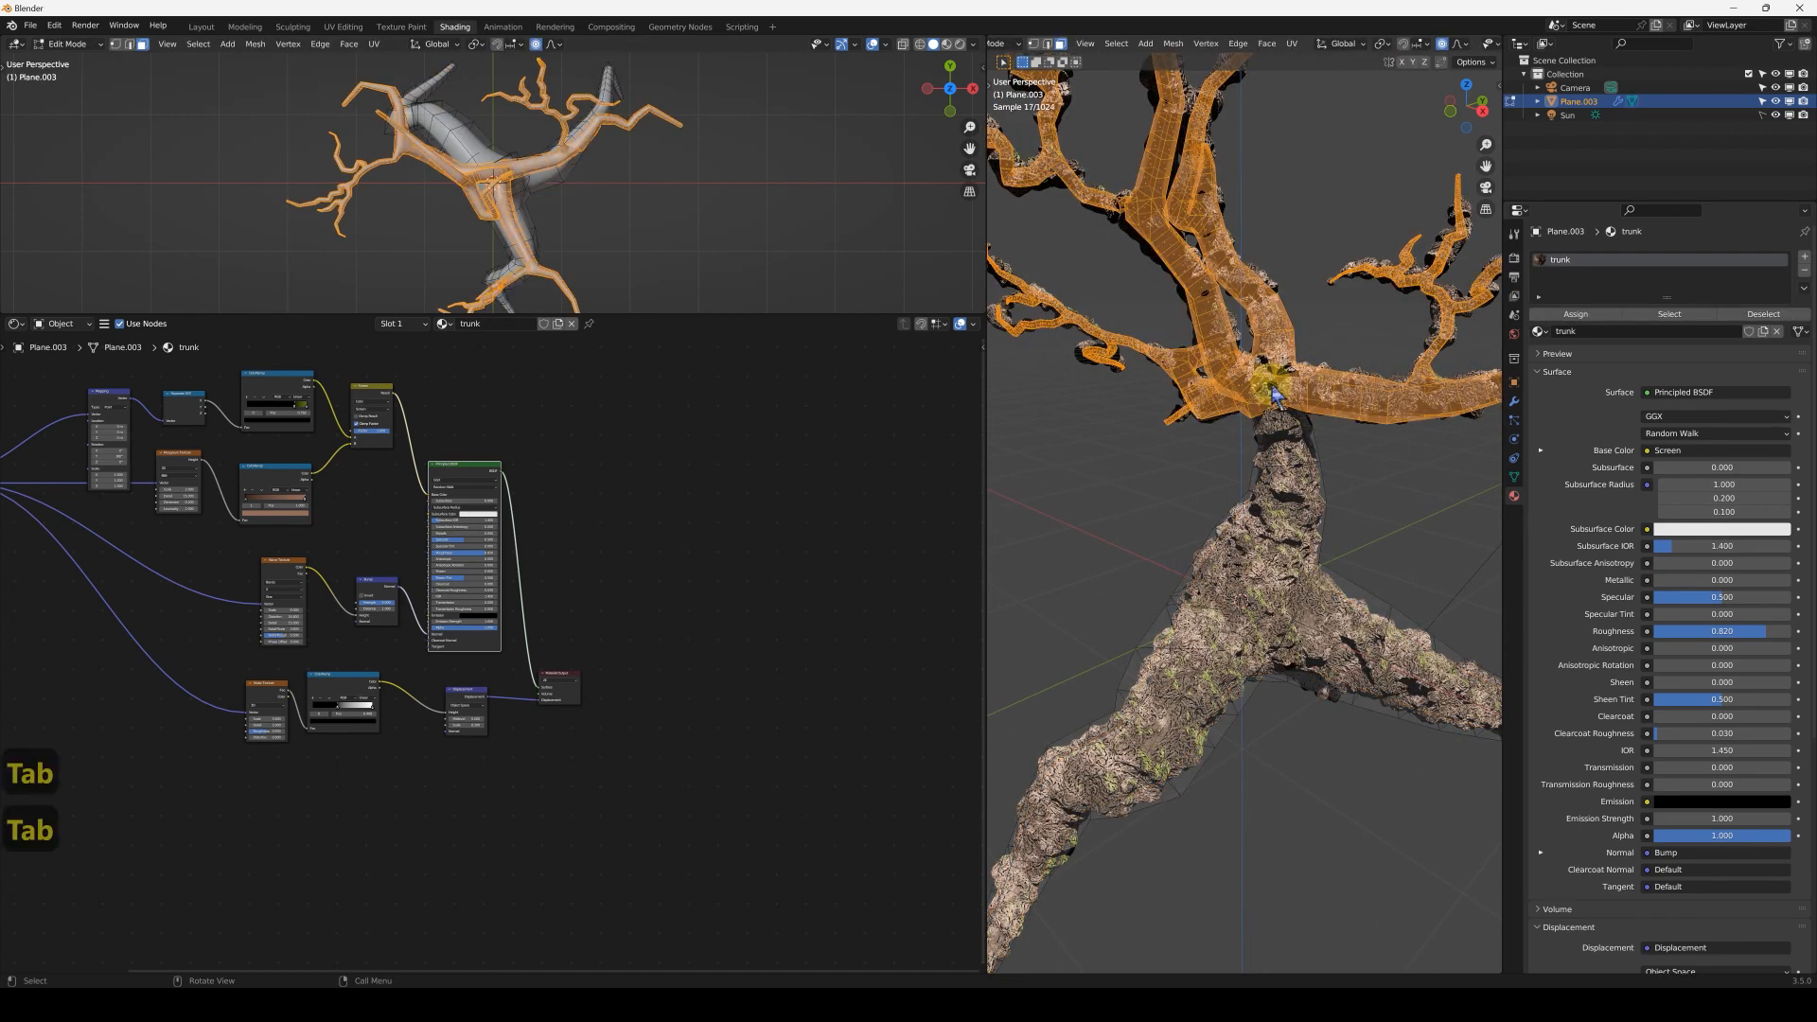
- Add an Ambient Occlusion node above the moss nodes in the trunk material
{"action": "scroll", "coordinate": [446, 393], "scroll_direction": "up", "scroll_amount": 5}
{"action": "middle_click_drag", "start_coordinate": [592, 609], "coordinate": [608, 515]}
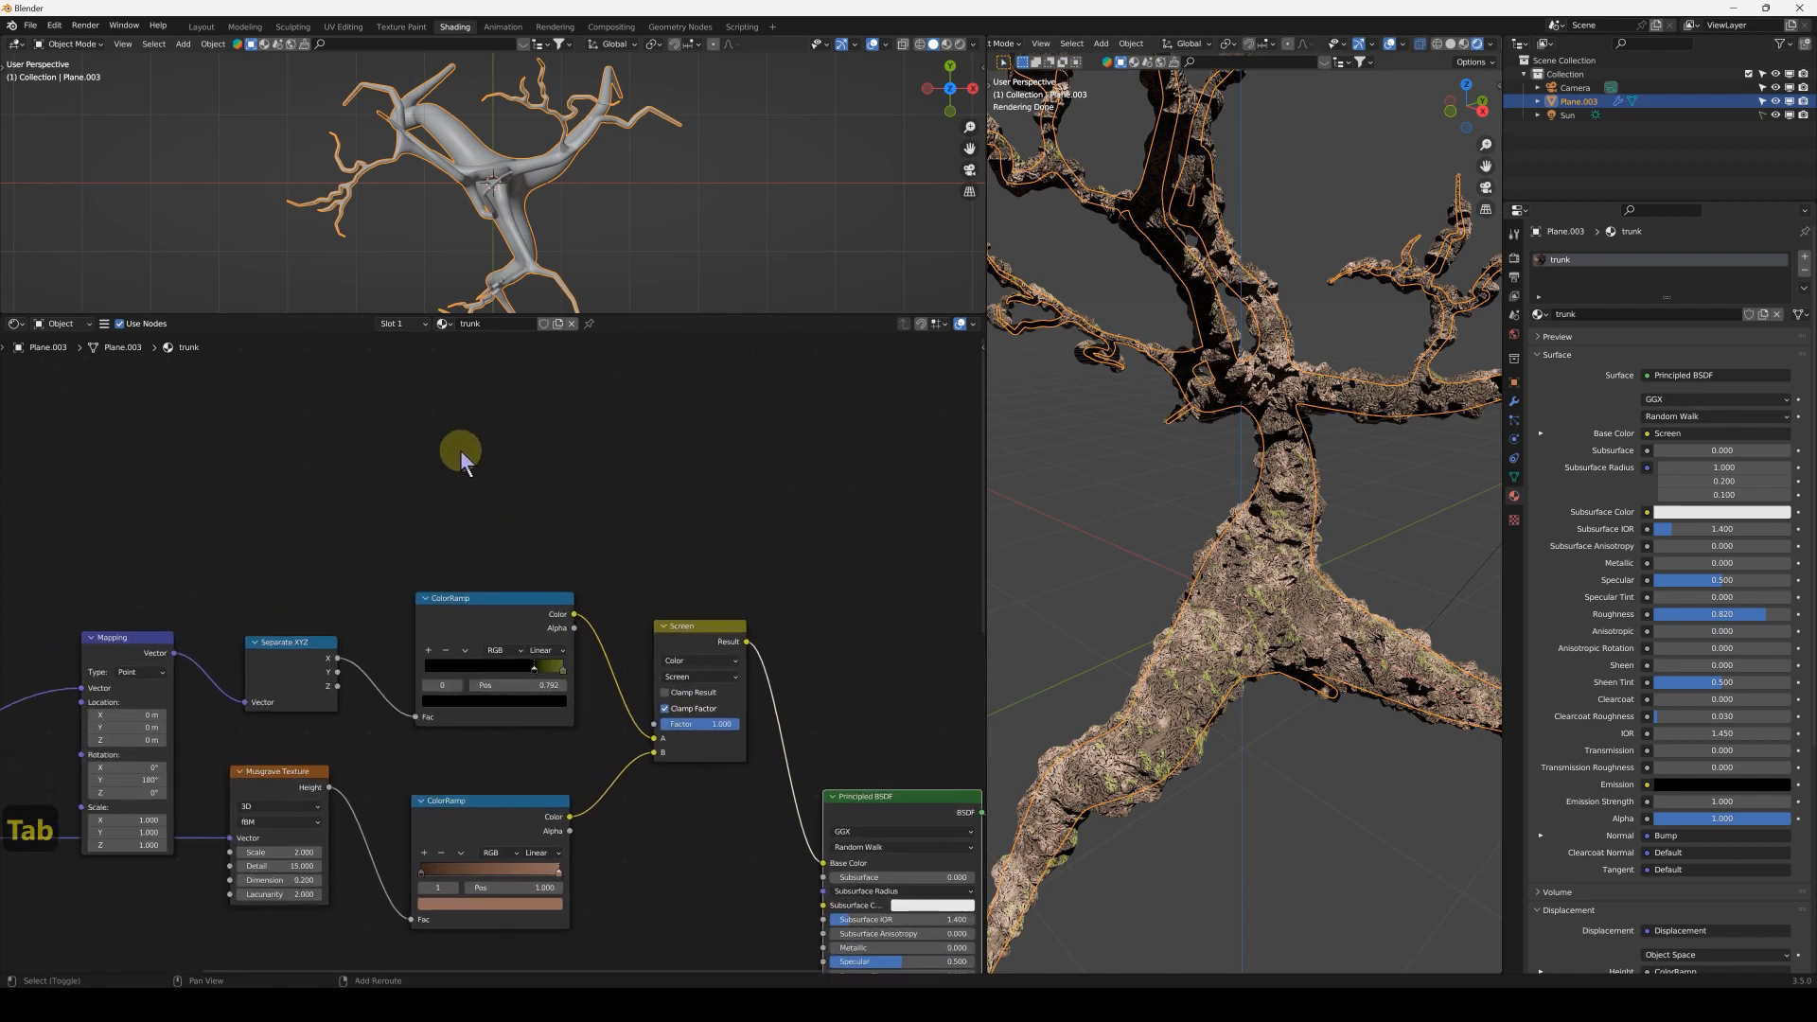
{"action": "key", "text": "shift+a"}
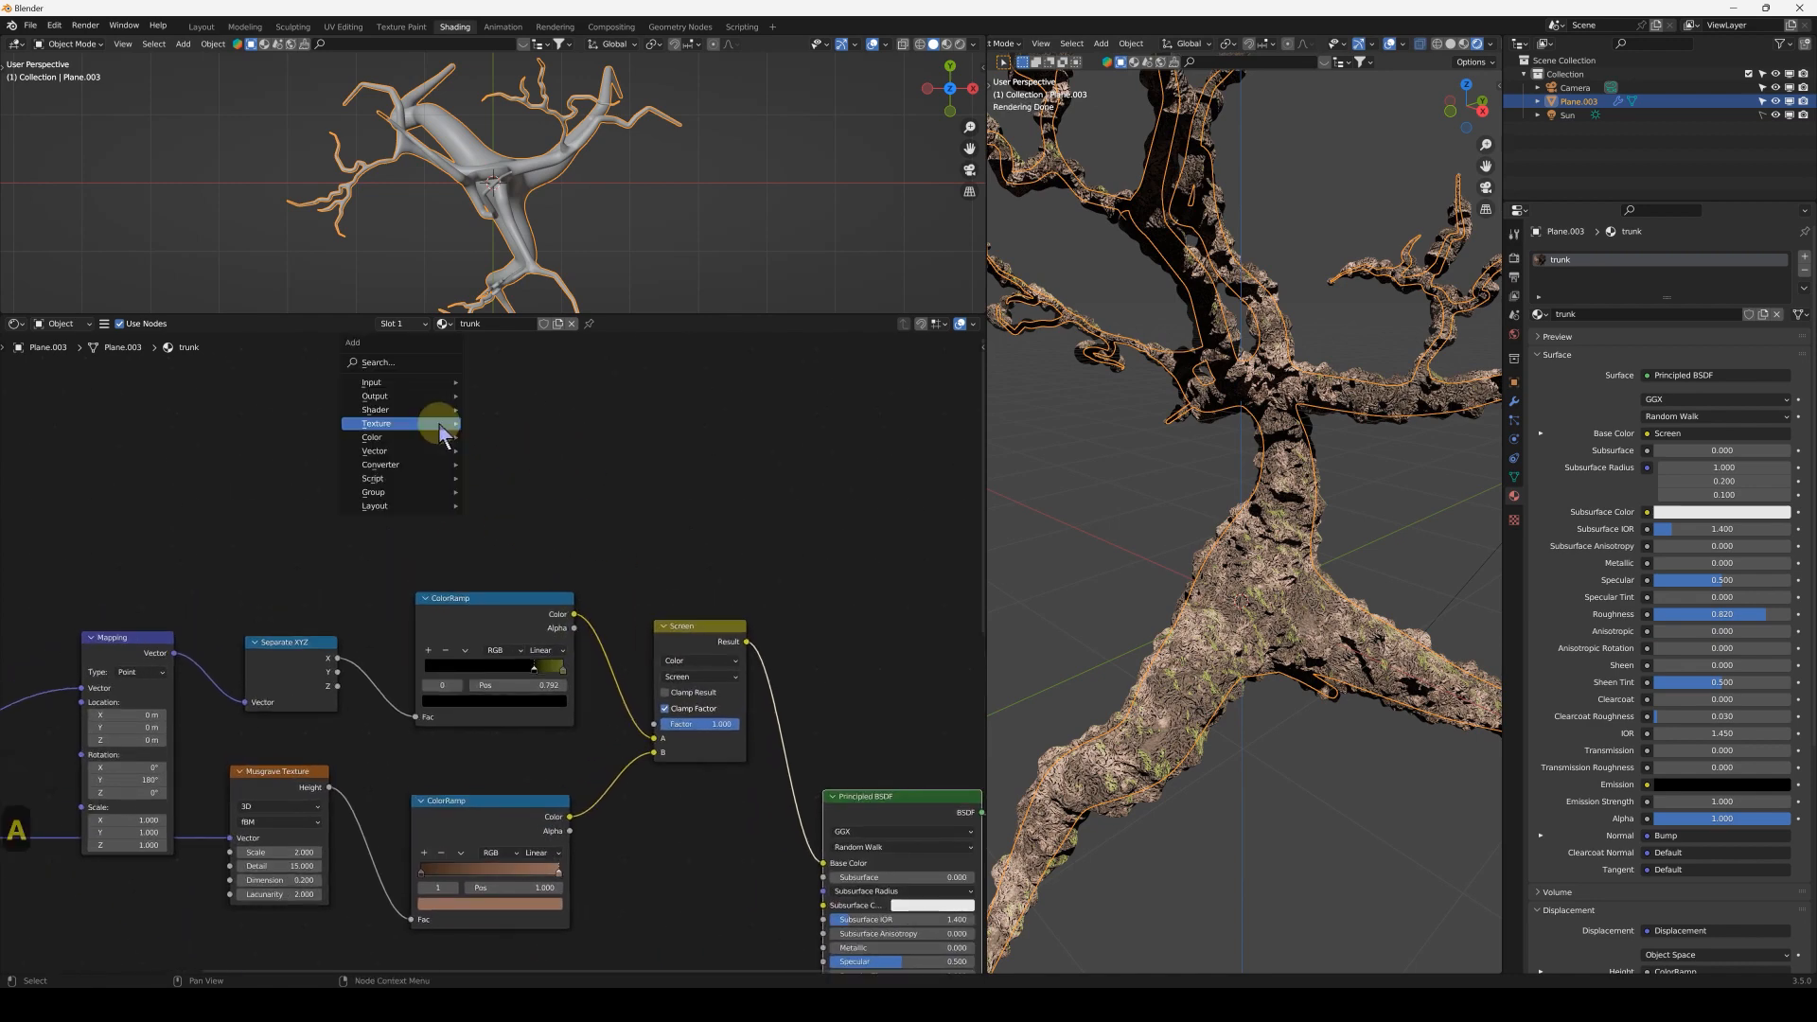
{"action": "mouse_move", "coordinate": [448, 434]}
{"action": "mouse_move", "coordinate": [433, 382]}
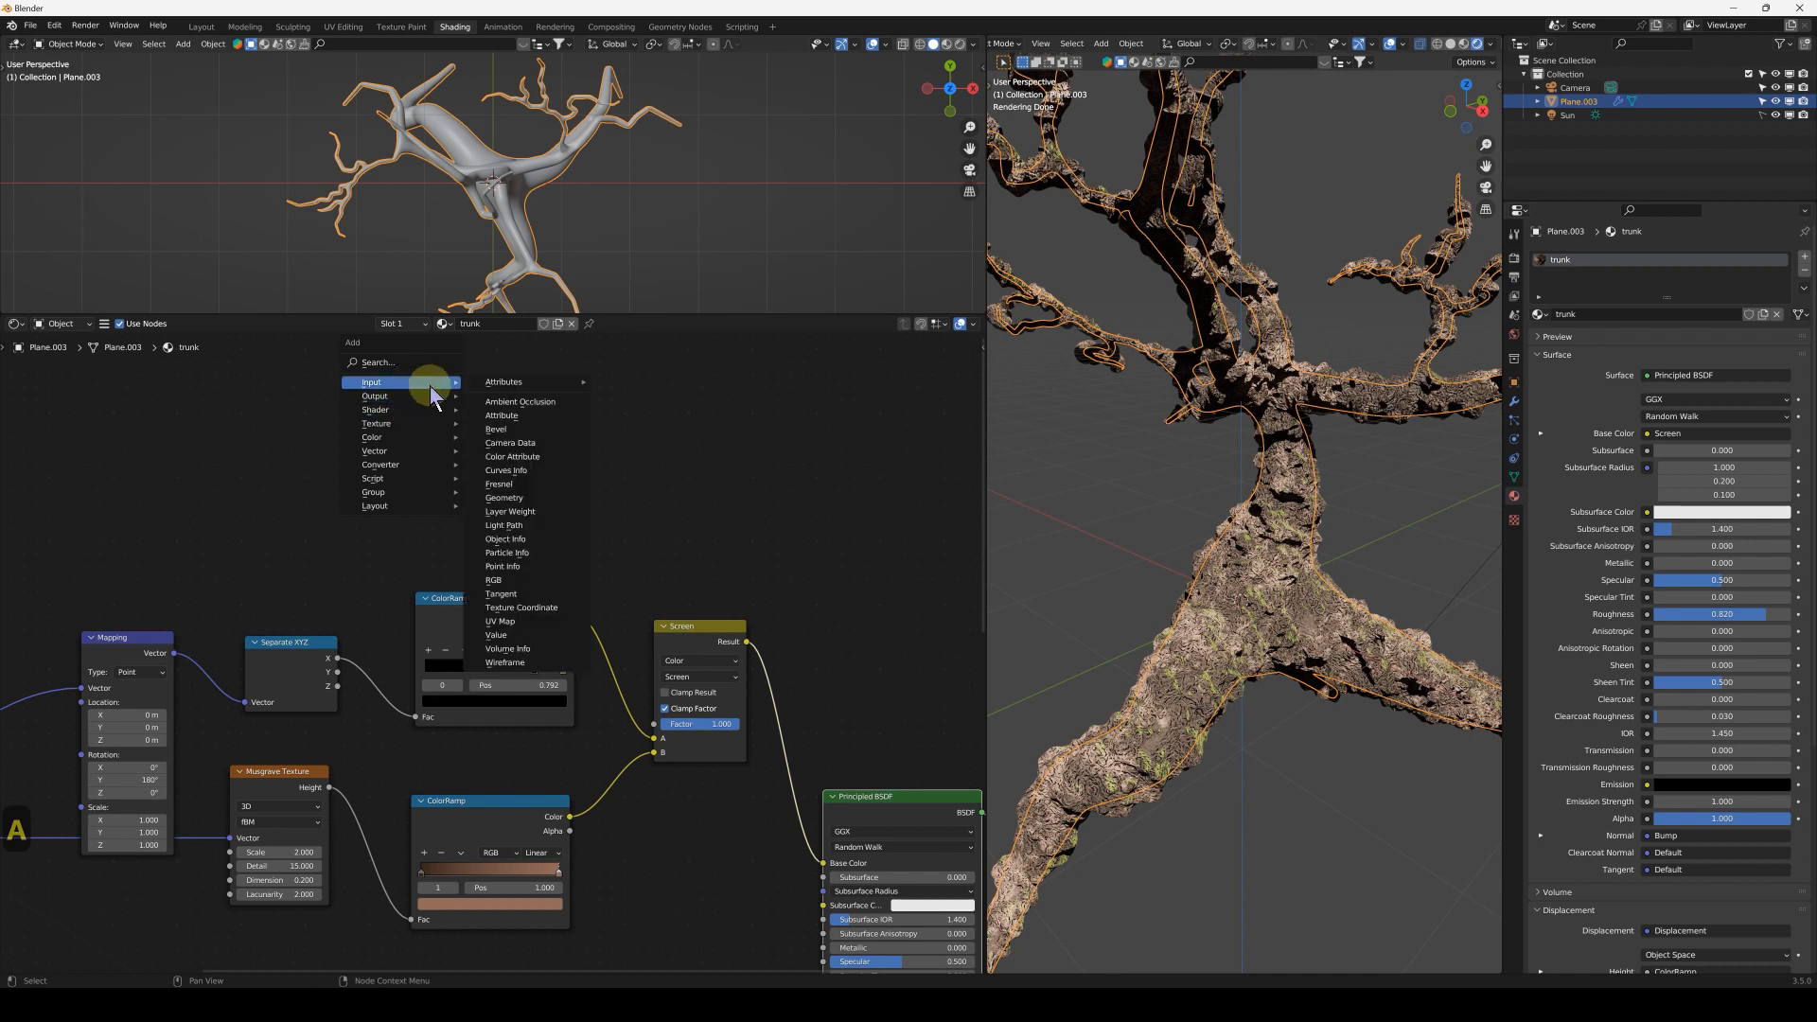
{"action": "left_click", "coordinate": [525, 384]}
{"action": "left_click", "coordinate": [342, 398]}
- Add a ColorRamp beside the Ambient Occlusion node and connect the node's Color output to the ramp's Fac
{"action": "key", "text": "shift+d"}
{"action": "left_click", "coordinate": [545, 437]}
{"action": "left_click", "coordinate": [532, 465]}
{"action": "left_click", "coordinate": [573, 547]}
{"action": "left_click_drag", "start_coordinate": [435, 417], "coordinate": [483, 530]}
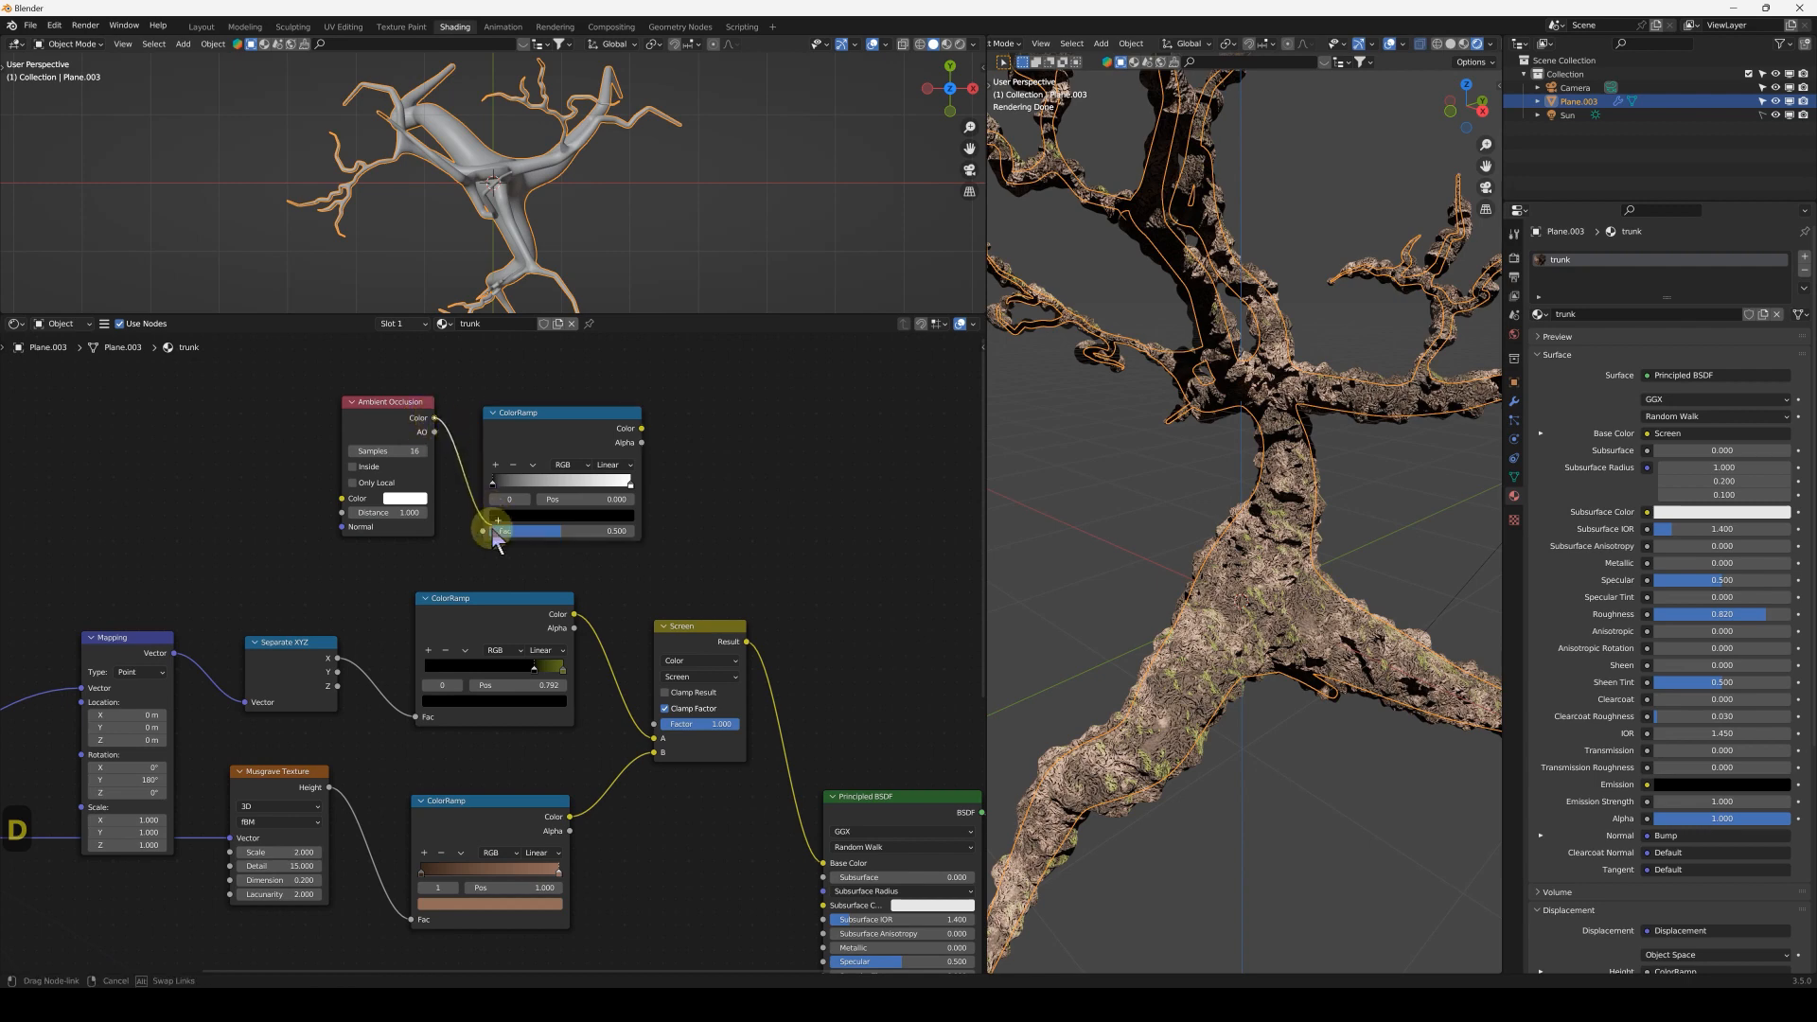
- Preview the ambient occlusion ColorRamp on the tree and move its black stop to position 0.568
{"action": "left_click", "coordinate": [579, 437], "text": "ctrl+shift"}
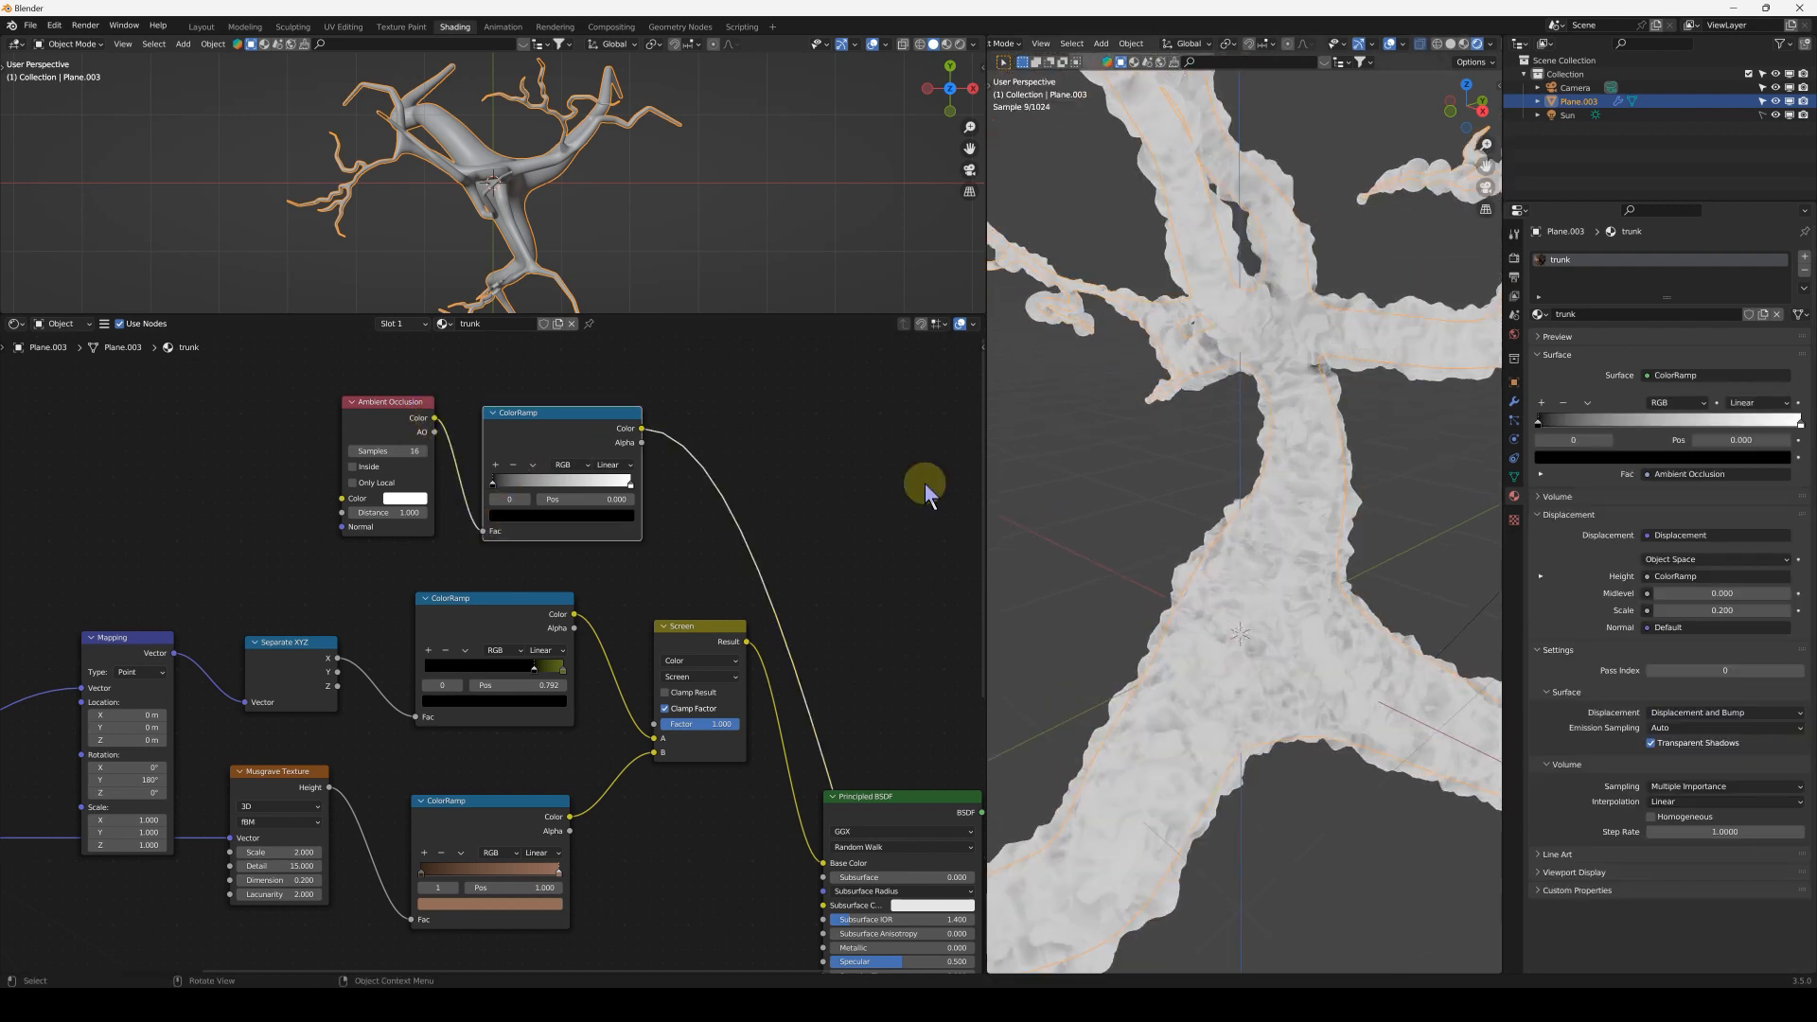
{"action": "left_click_drag", "start_coordinate": [515, 484], "coordinate": [560, 484]}
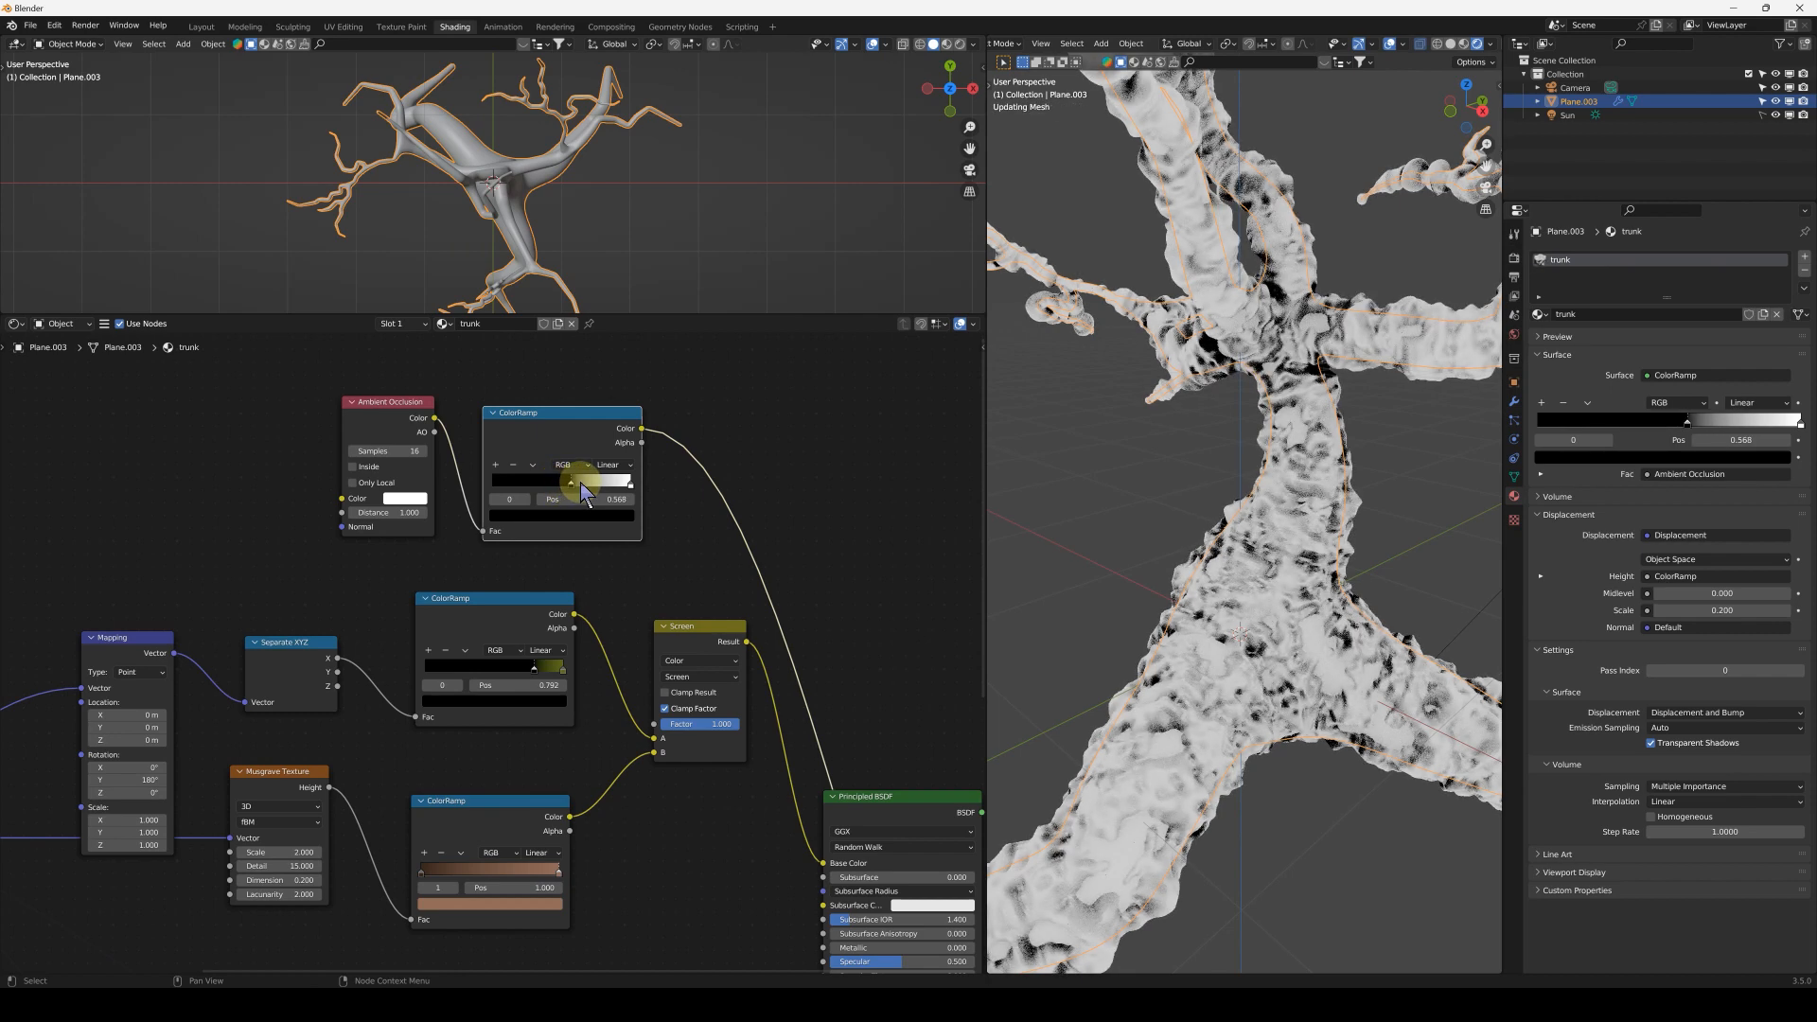
{"action": "scroll", "coordinate": [1169, 519], "scroll_direction": "down", "scroll_amount": 5}
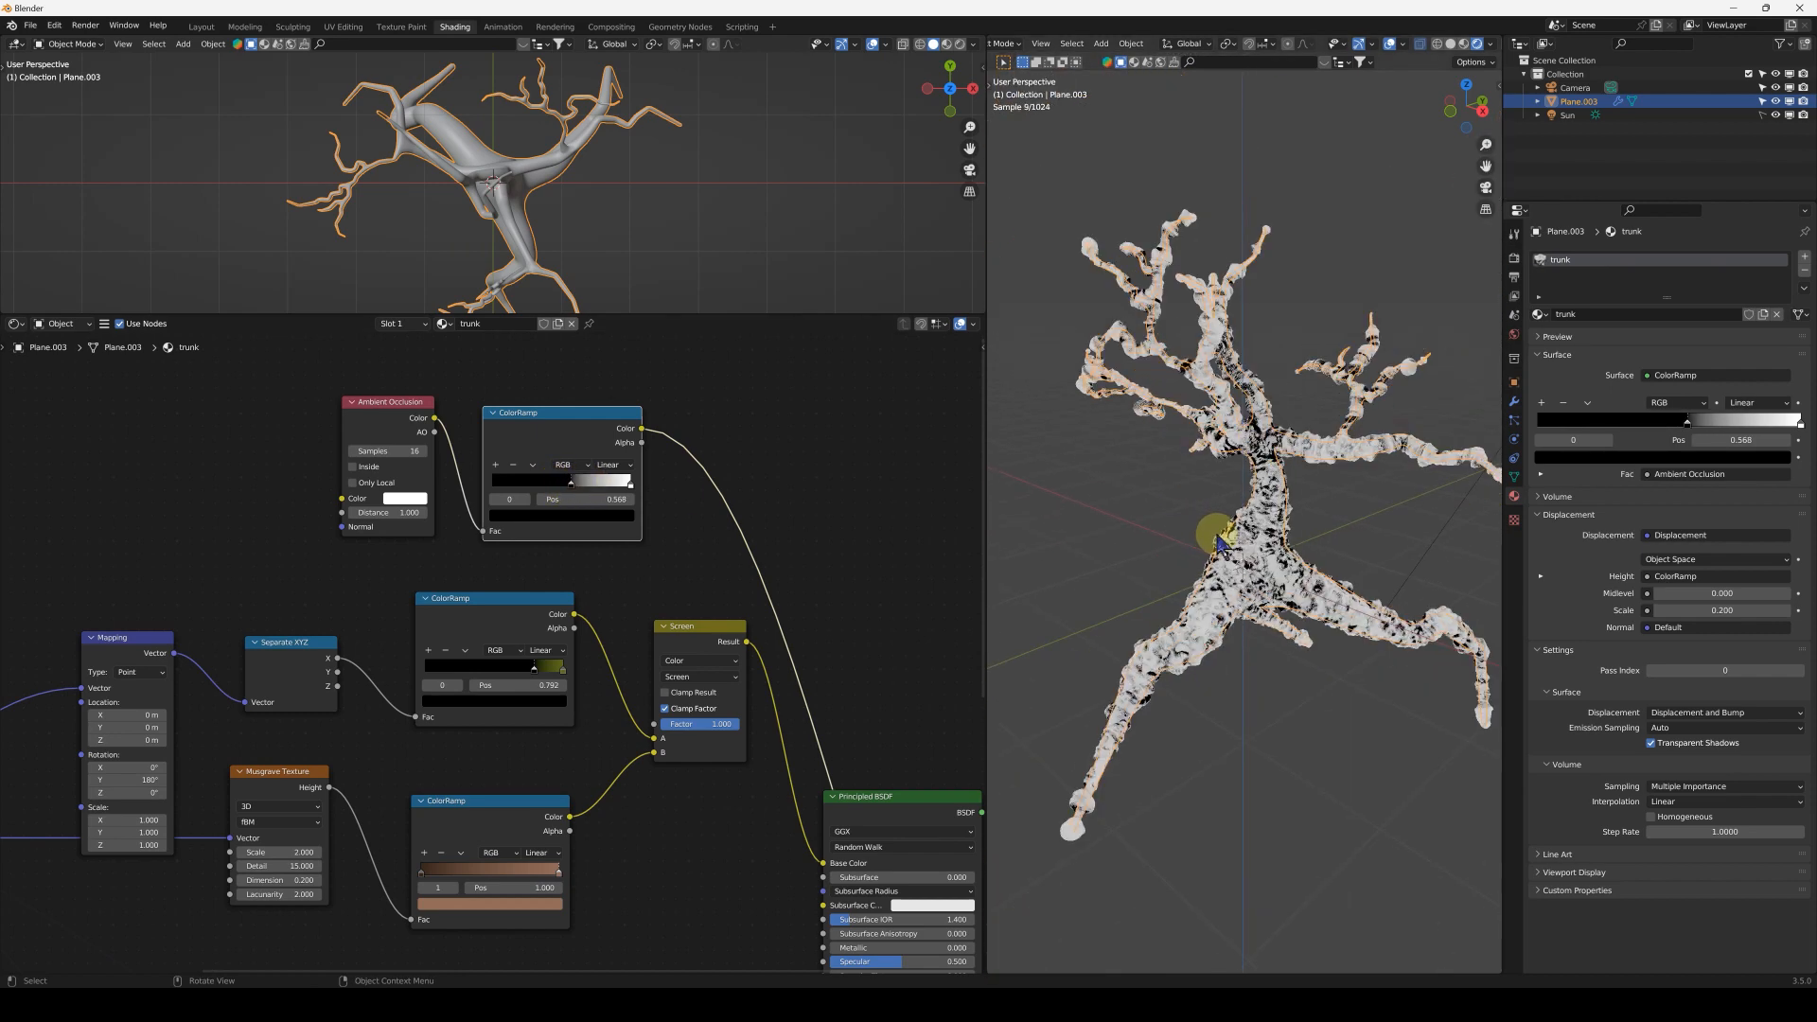
- Move the Principled BSDF node away from the Screen mix node to make room between them
{"action": "scroll", "coordinate": [591, 470], "scroll_direction": "down", "scroll_amount": 3}
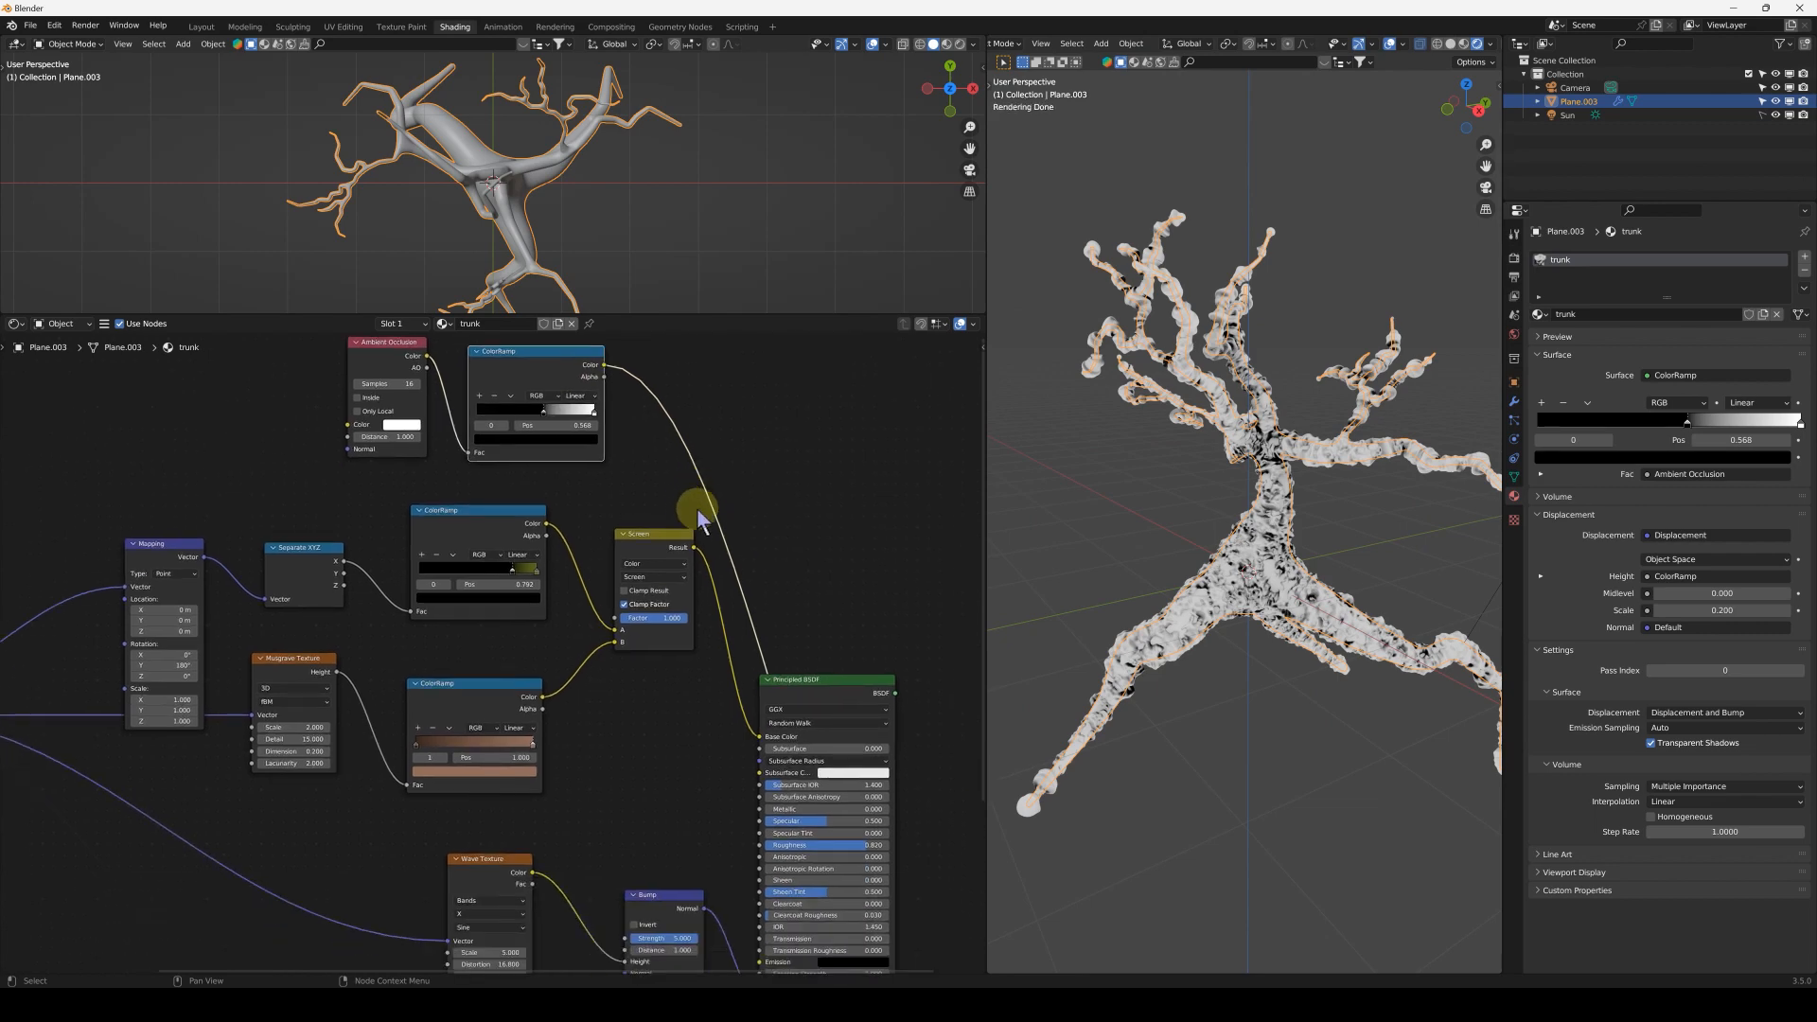
{"action": "left_click", "coordinate": [720, 595]}
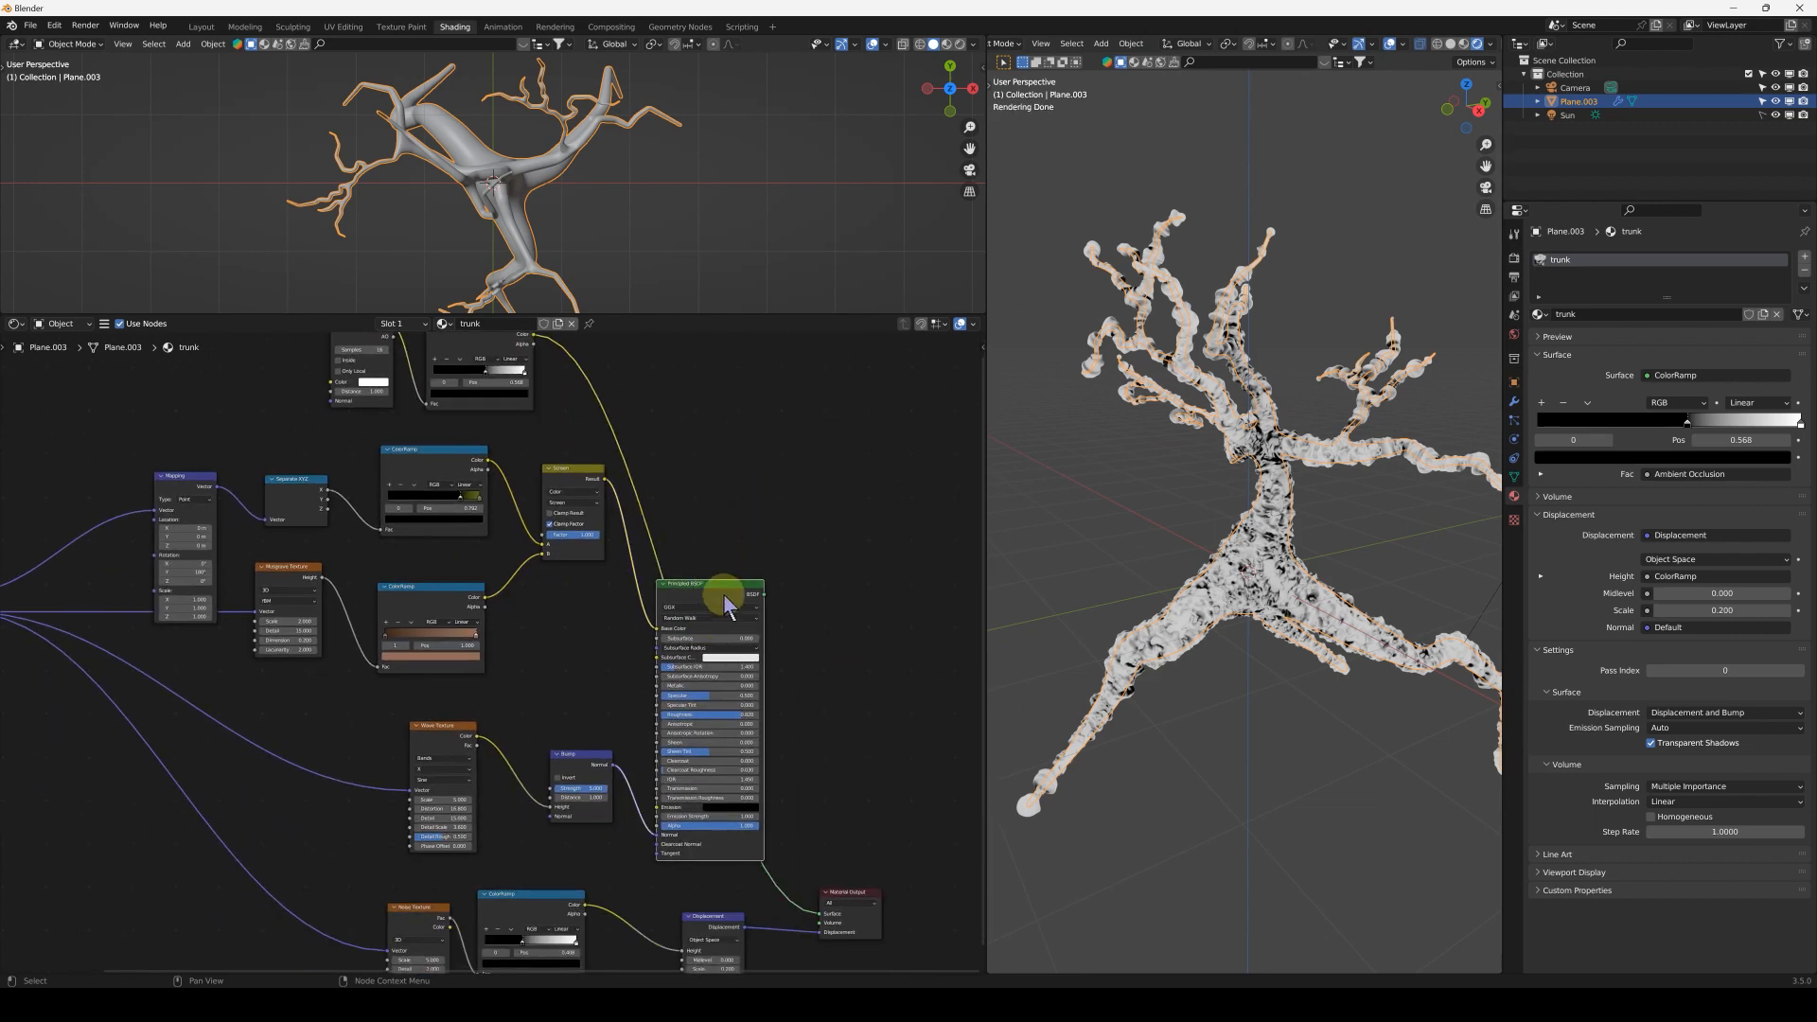
{"action": "key", "text": "g"}
{"action": "left_click", "coordinate": [811, 484]}
{"action": "scroll", "coordinate": [669, 520], "scroll_direction": "up", "scroll_amount": 3}
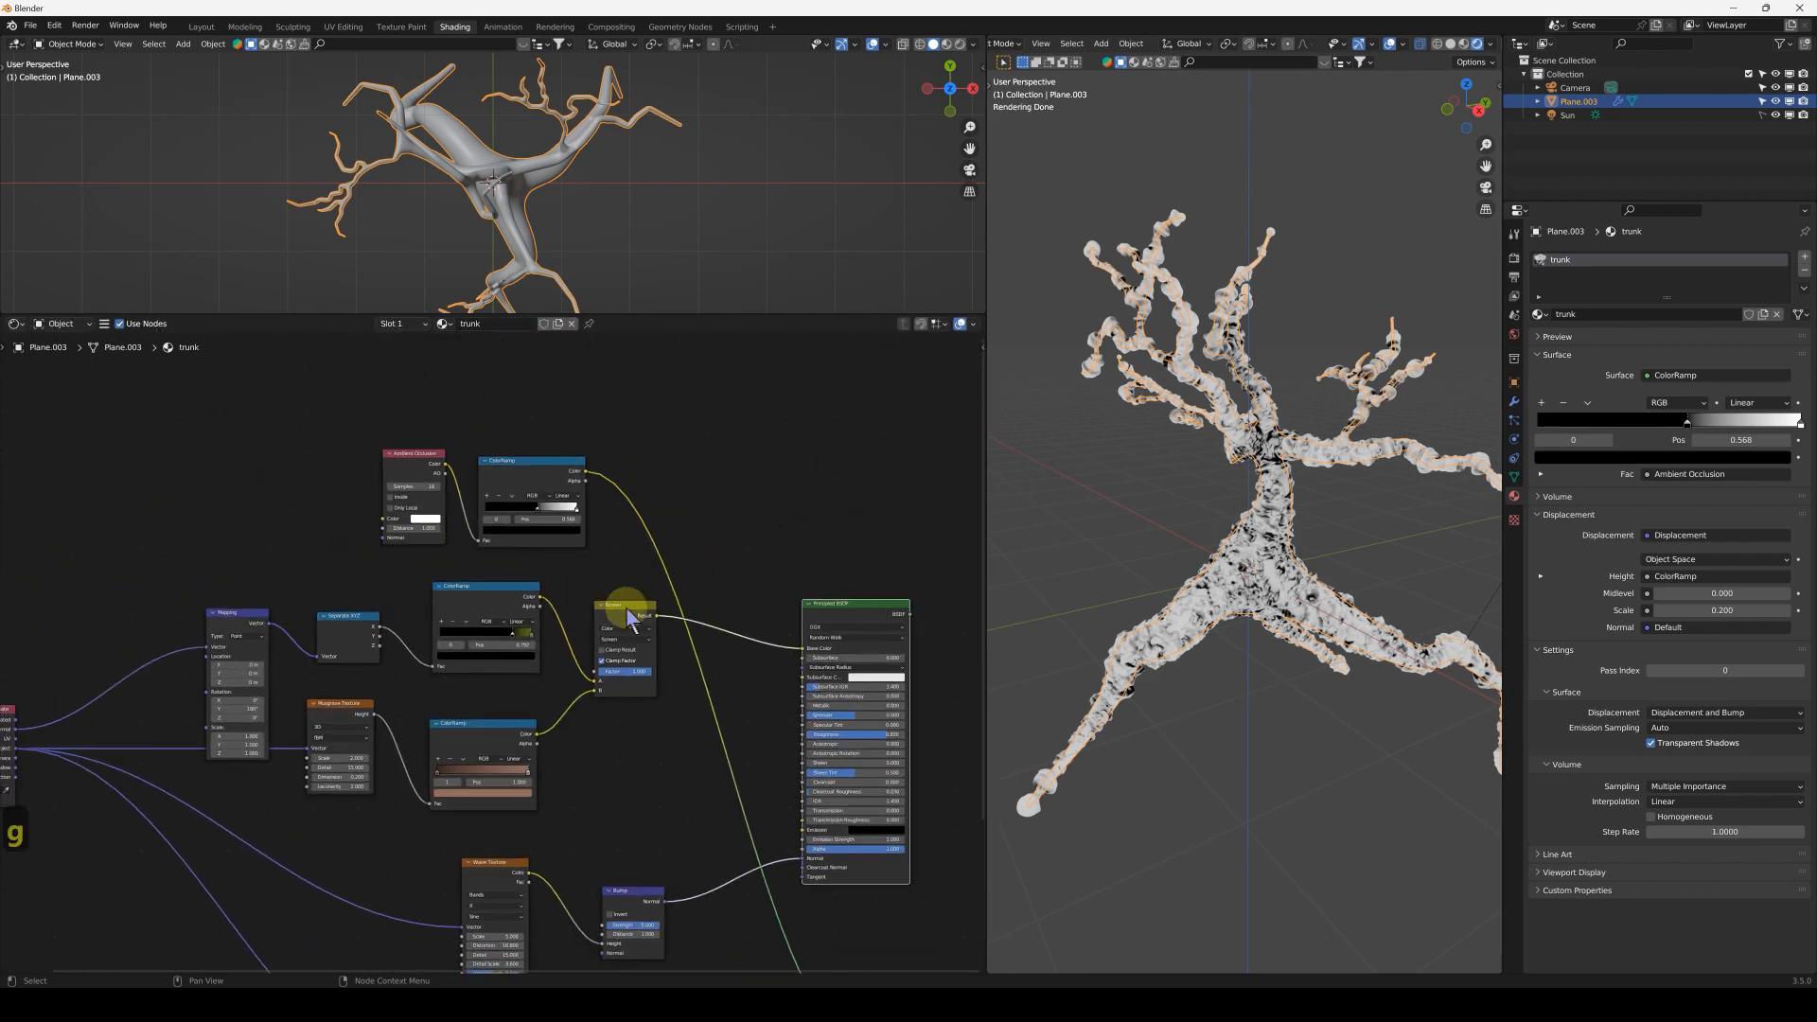
- Duplicate the Screen mix node above the original and feed the ambient occlusion ColorRamp's Color into the copy
{"action": "scroll", "coordinate": [621, 567], "scroll_direction": "up", "scroll_amount": 1}
{"action": "middle_click_drag", "start_coordinate": [651, 611], "coordinate": [560, 550]}
{"action": "key", "text": "shift+d"}
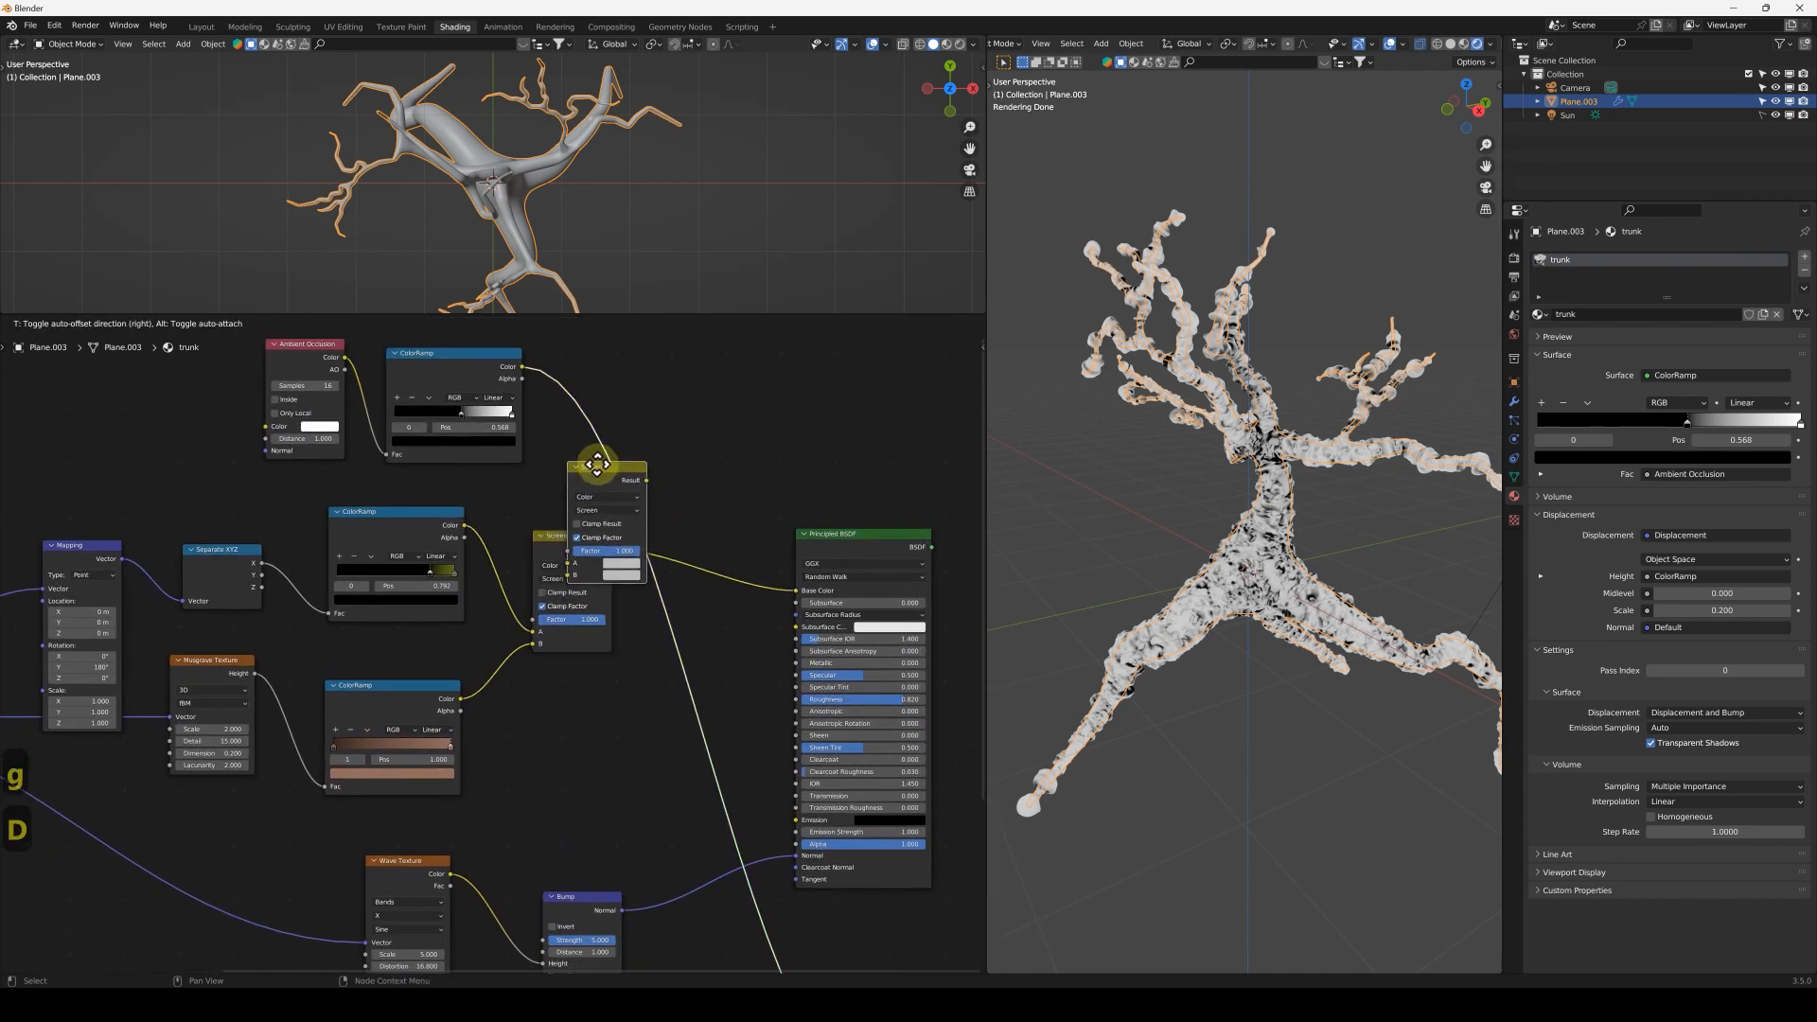
{"action": "left_click", "coordinate": [727, 417]}
{"action": "left_click_drag", "start_coordinate": [522, 368], "coordinate": [716, 509]}
- Set the duplicated mix node to Multiply, connect its Result to Base Color, and preview the Principled BSDF on the tree
{"action": "scroll", "coordinate": [662, 525], "scroll_direction": "up", "scroll_amount": 1}
{"action": "left_click", "coordinate": [782, 441]}
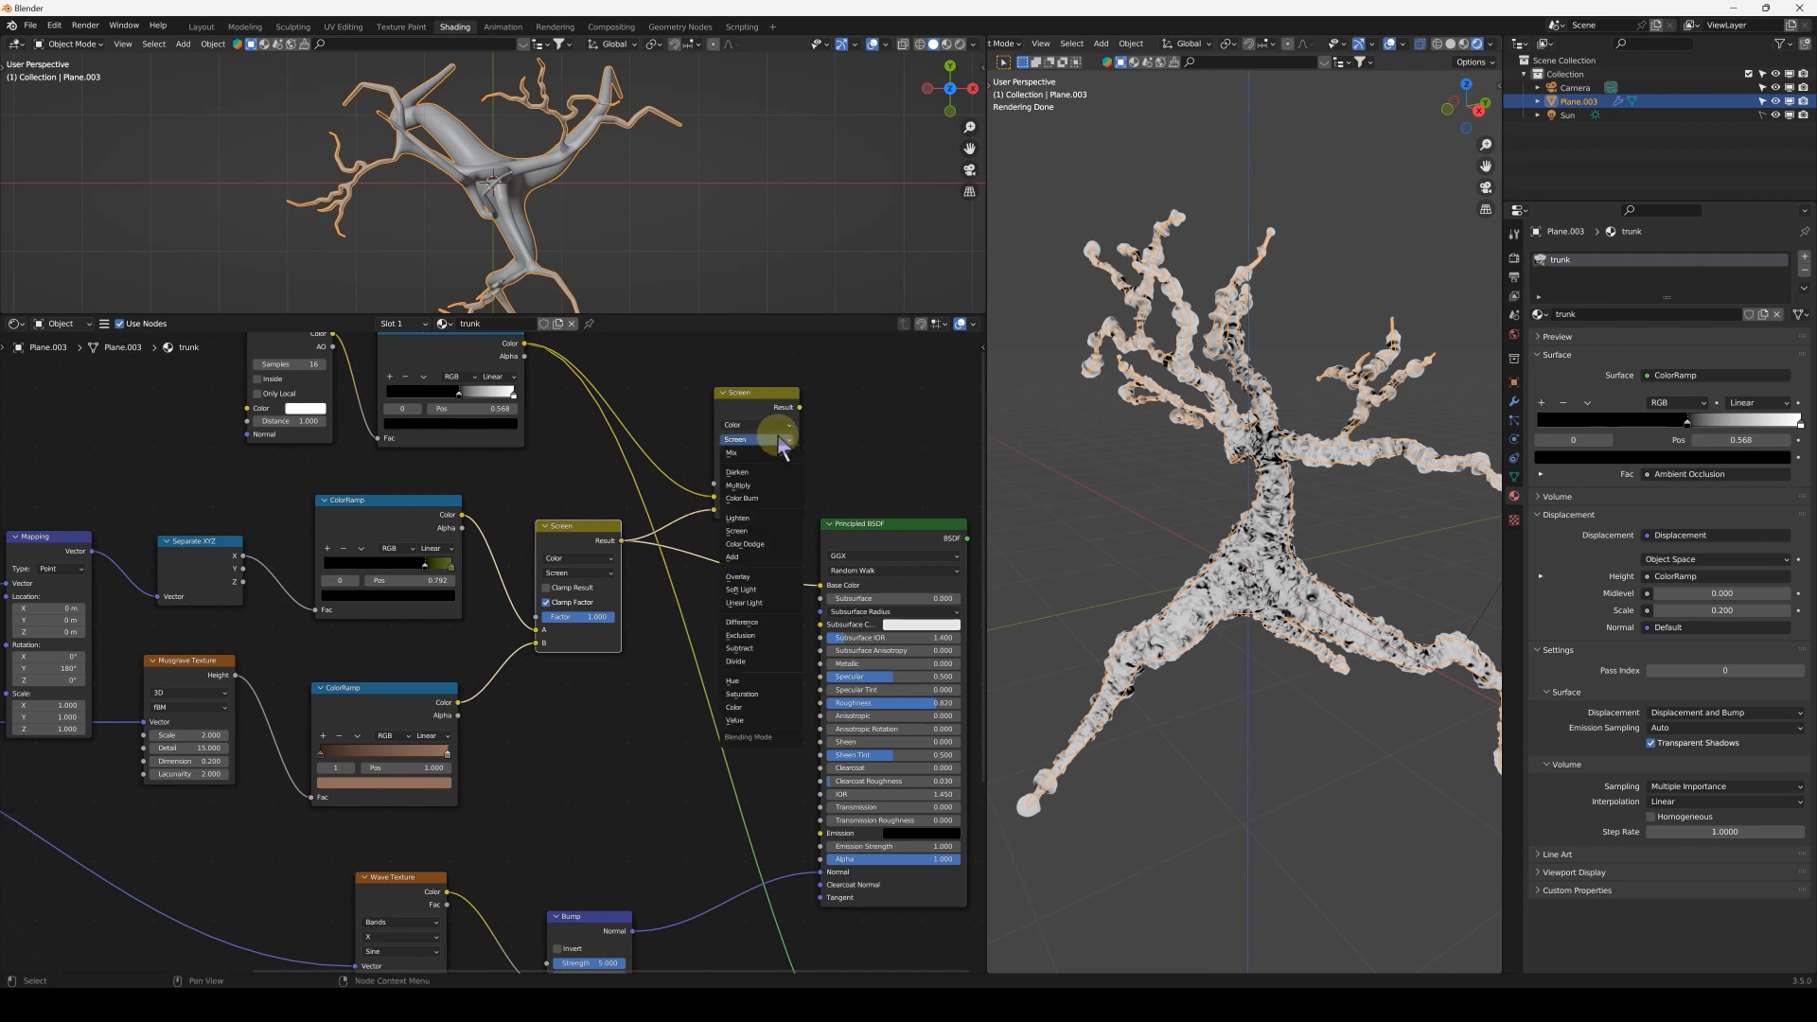
{"action": "left_click", "coordinate": [762, 485]}
{"action": "left_click_drag", "start_coordinate": [782, 423], "coordinate": [838, 582]}
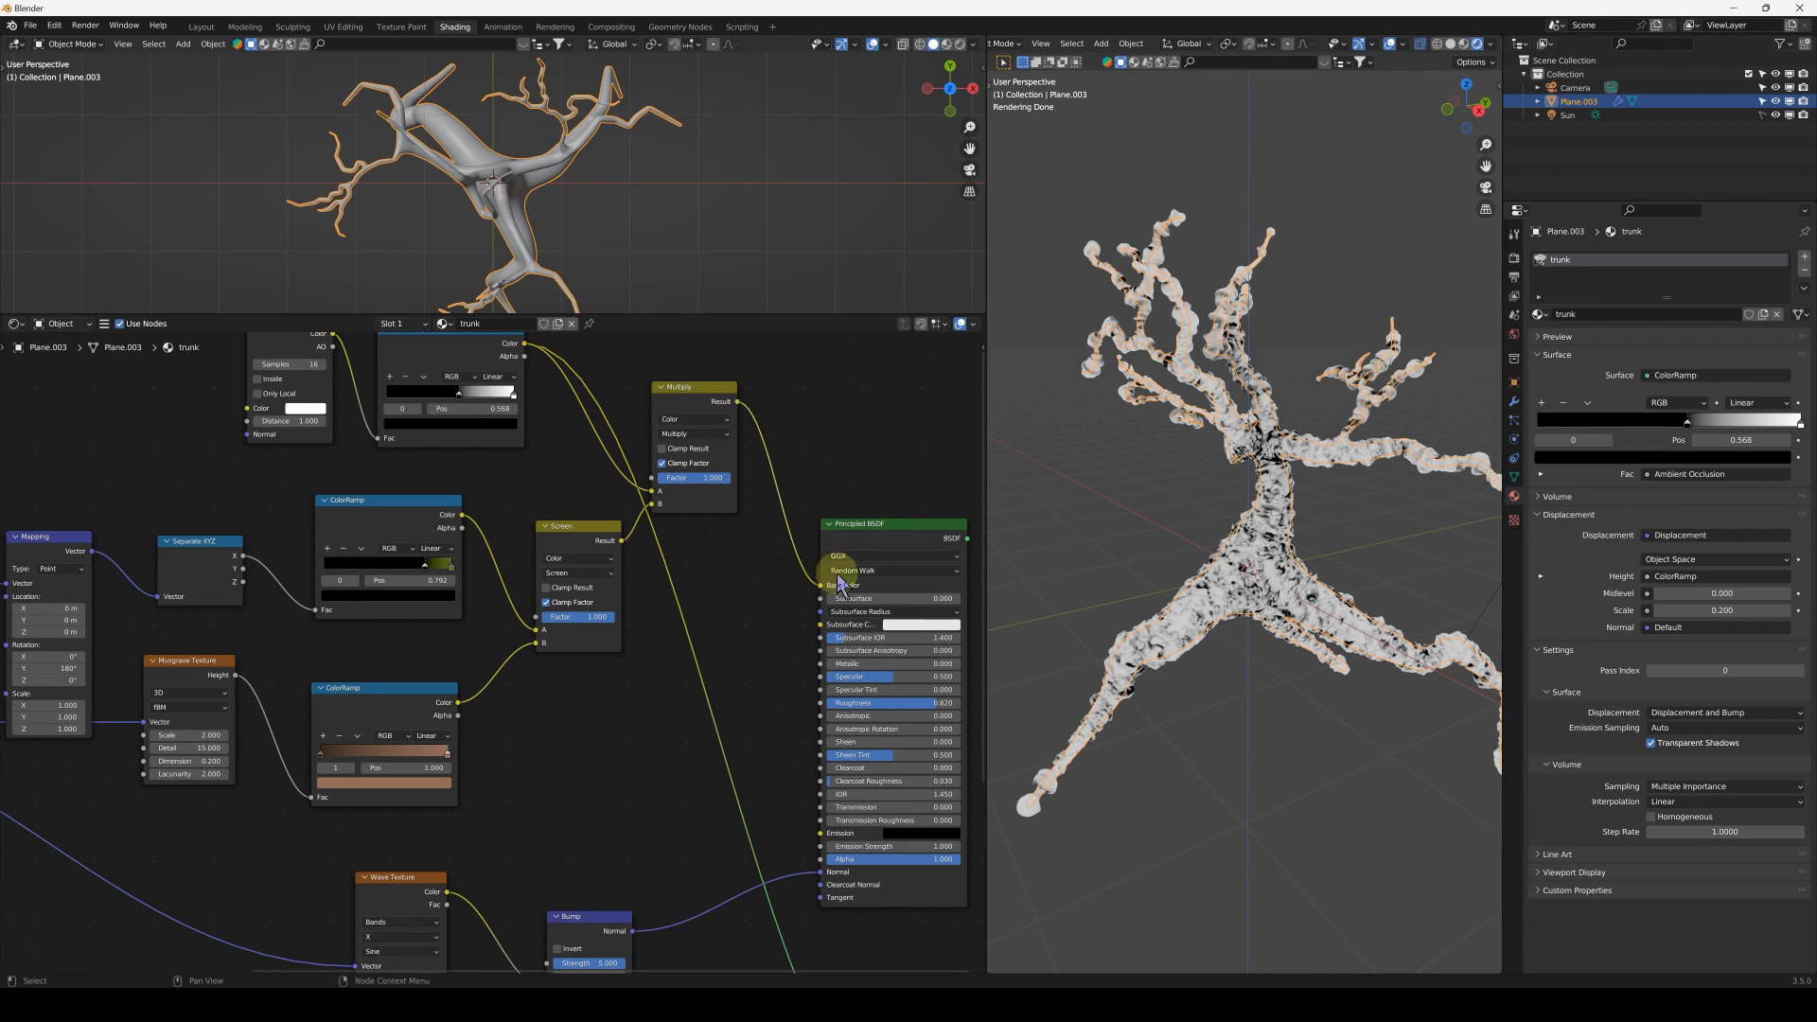
{"action": "left_click", "coordinate": [912, 538], "text": "ctrl+shift"}
{"action": "scroll", "coordinate": [1240, 600], "scroll_direction": "up", "scroll_amount": 8}
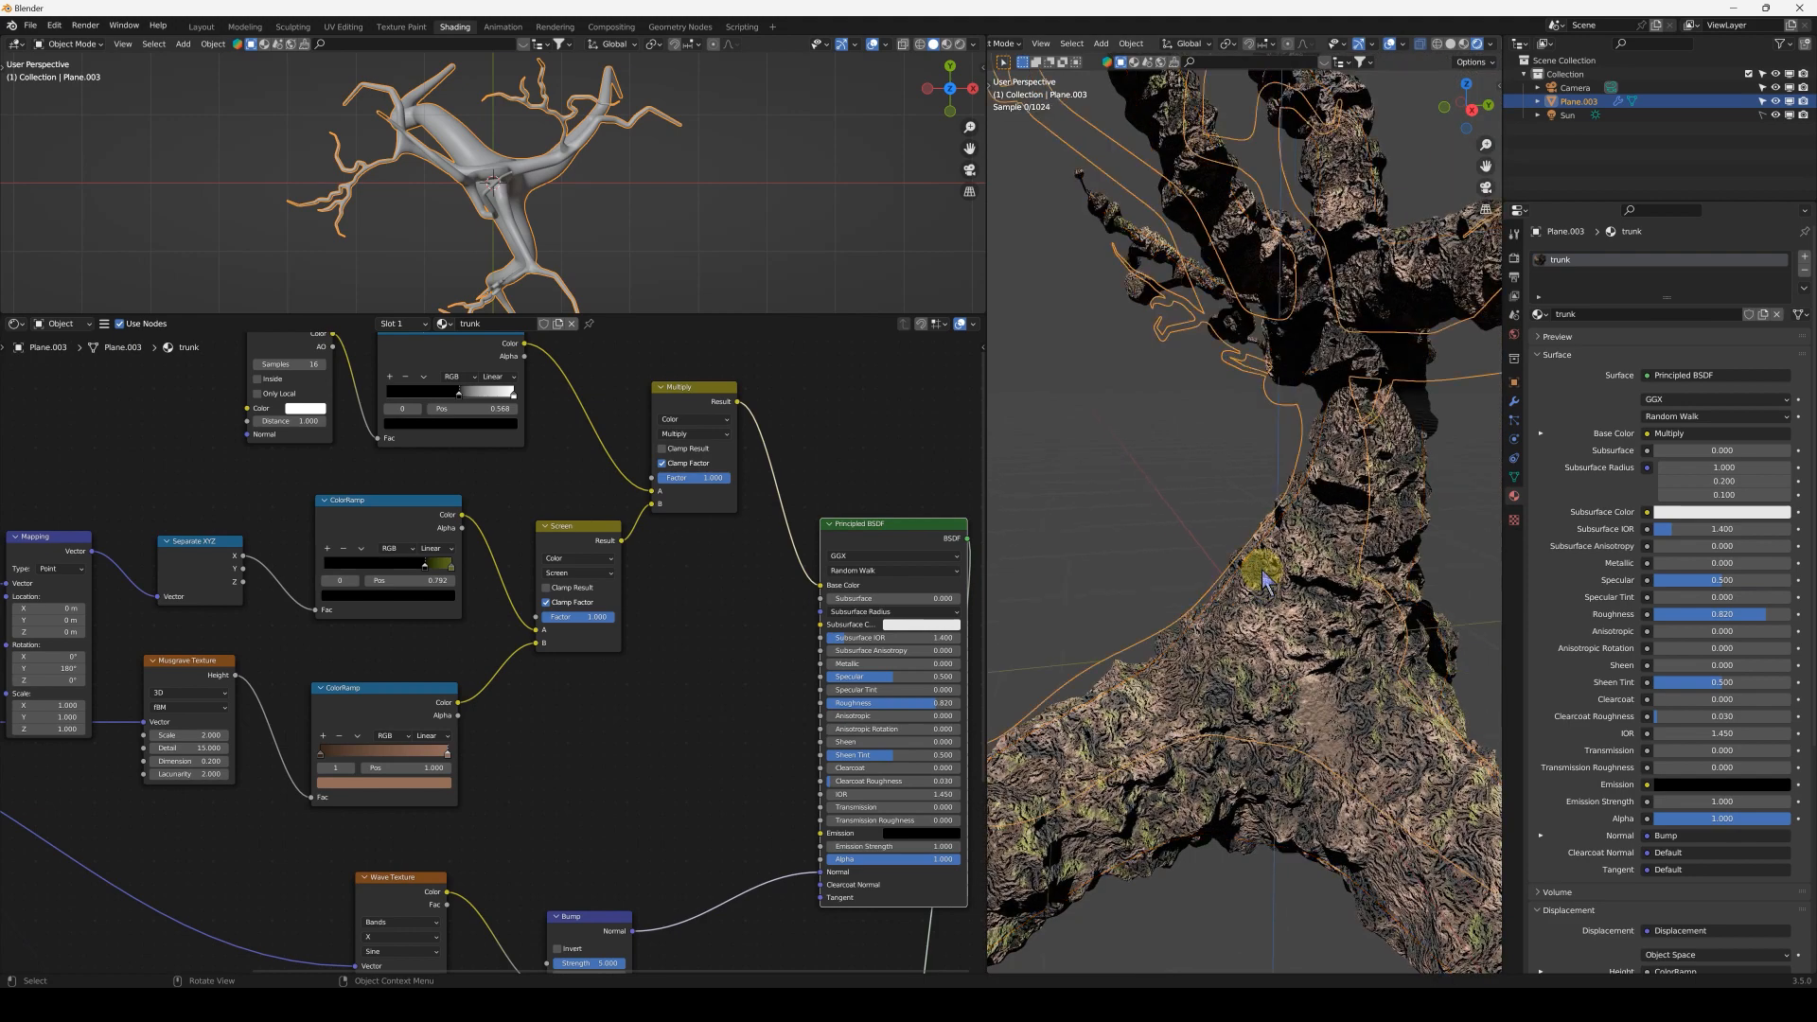
- Set the Scale of the trunk's displacement Noise Texture to 2
{"action": "scroll", "coordinate": [1263, 579], "scroll_direction": "down", "scroll_amount": 7}
{"action": "middle_click_drag", "start_coordinate": [398, 637], "coordinate": [736, 433]}
{"action": "scroll", "coordinate": [729, 776], "scroll_direction": "up", "scroll_amount": 2}
{"action": "middle_click_drag", "start_coordinate": [724, 775], "coordinate": [592, 499]}
{"action": "middle_click_drag", "start_coordinate": [577, 701], "coordinate": [629, 521]}
{"action": "scroll", "coordinate": [613, 652], "scroll_direction": "up", "scroll_amount": 2}
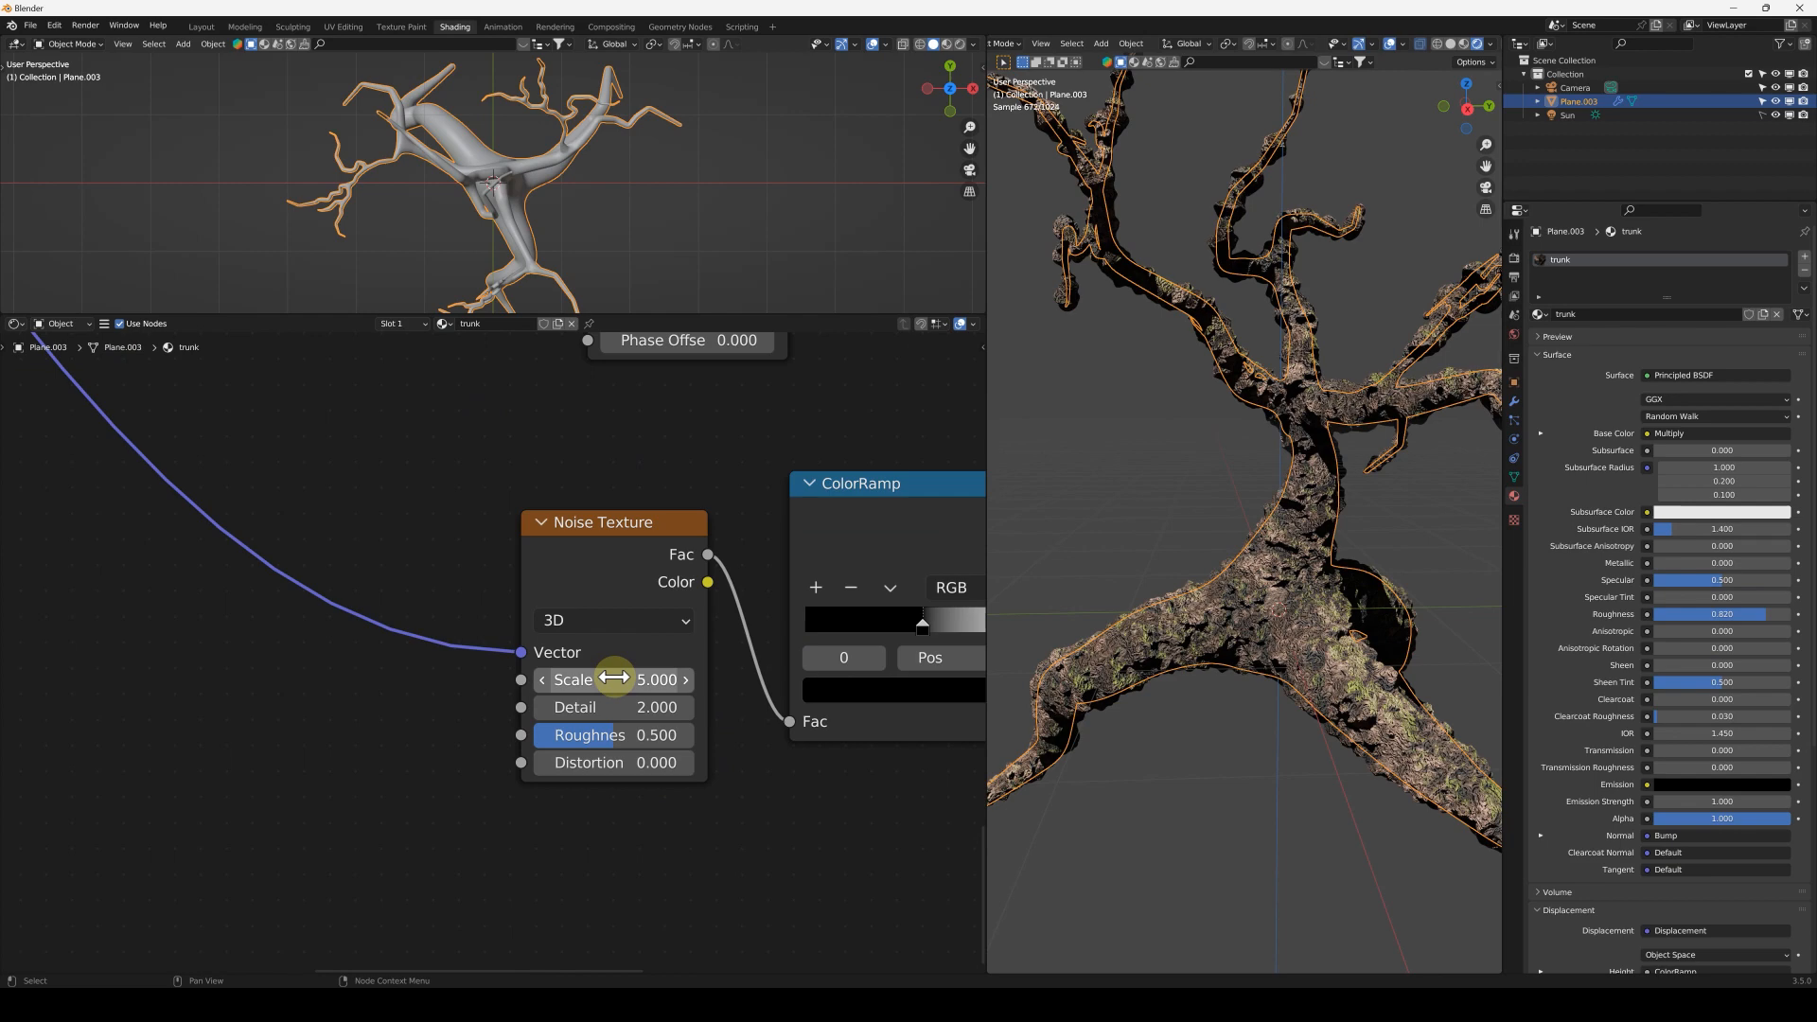
{"action": "left_click", "coordinate": [615, 677]}
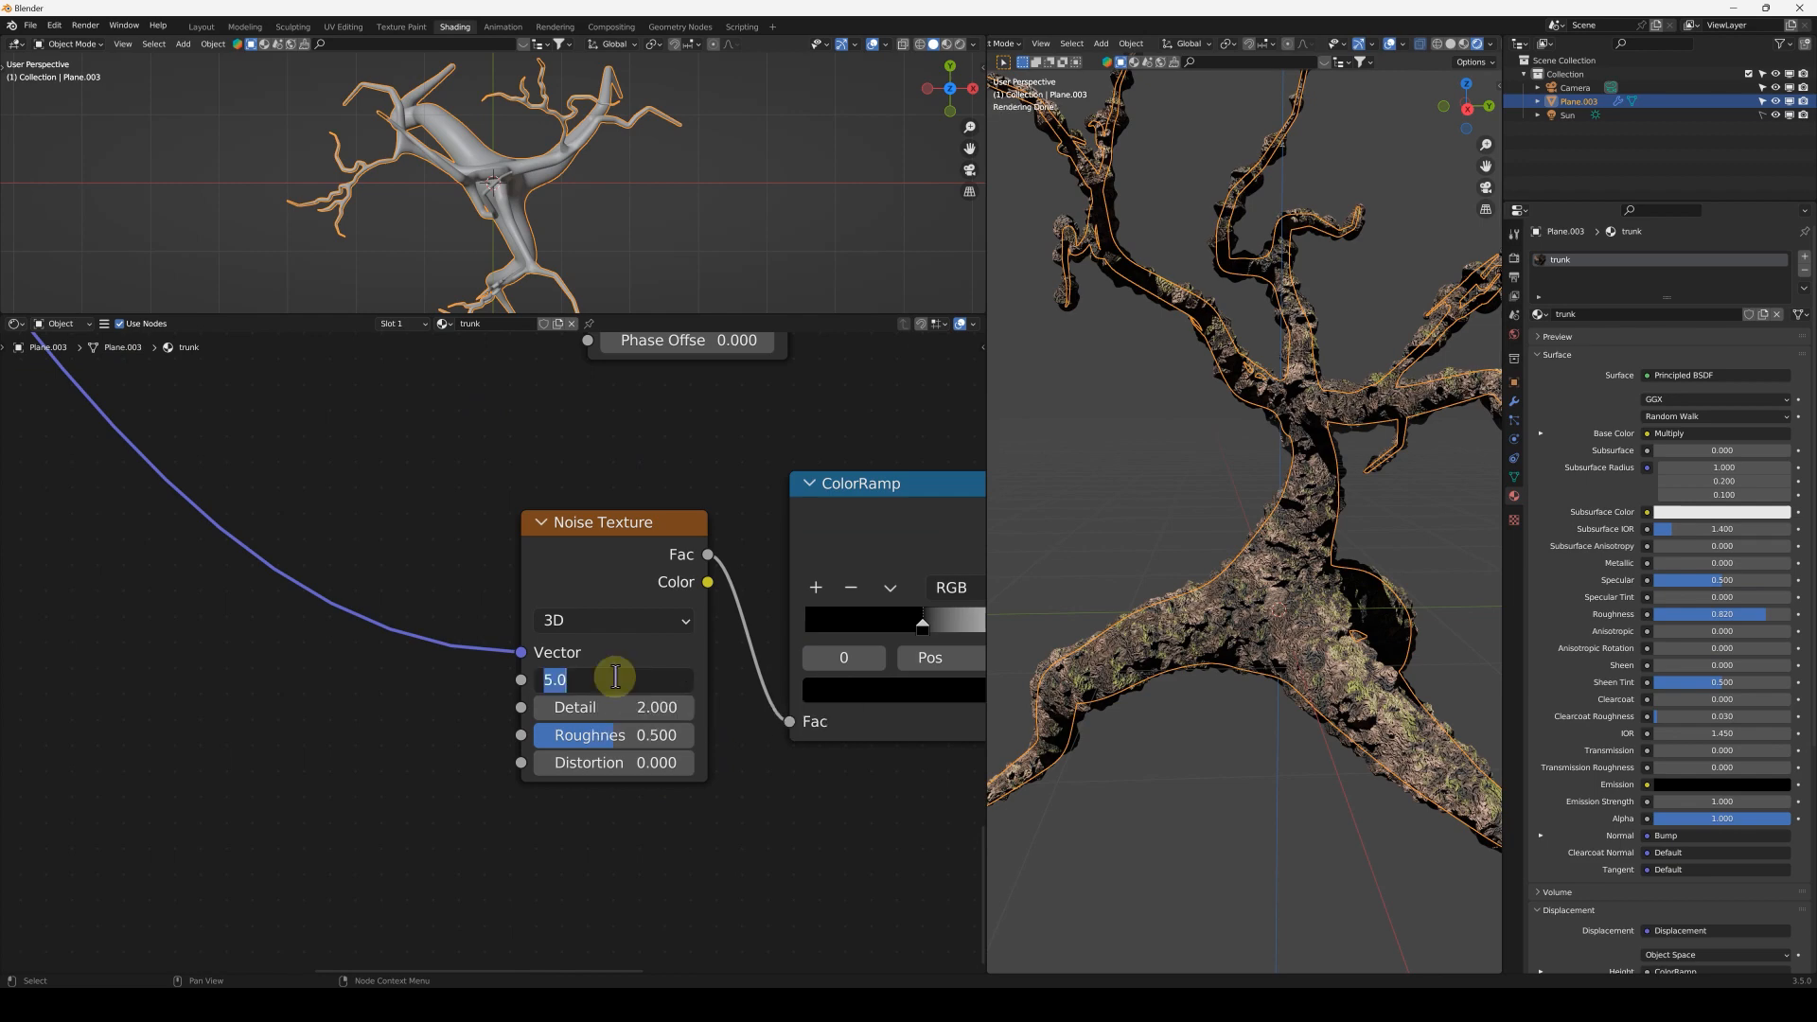
{"action": "type", "text": "2"}
{"action": "key", "text": "Return"}
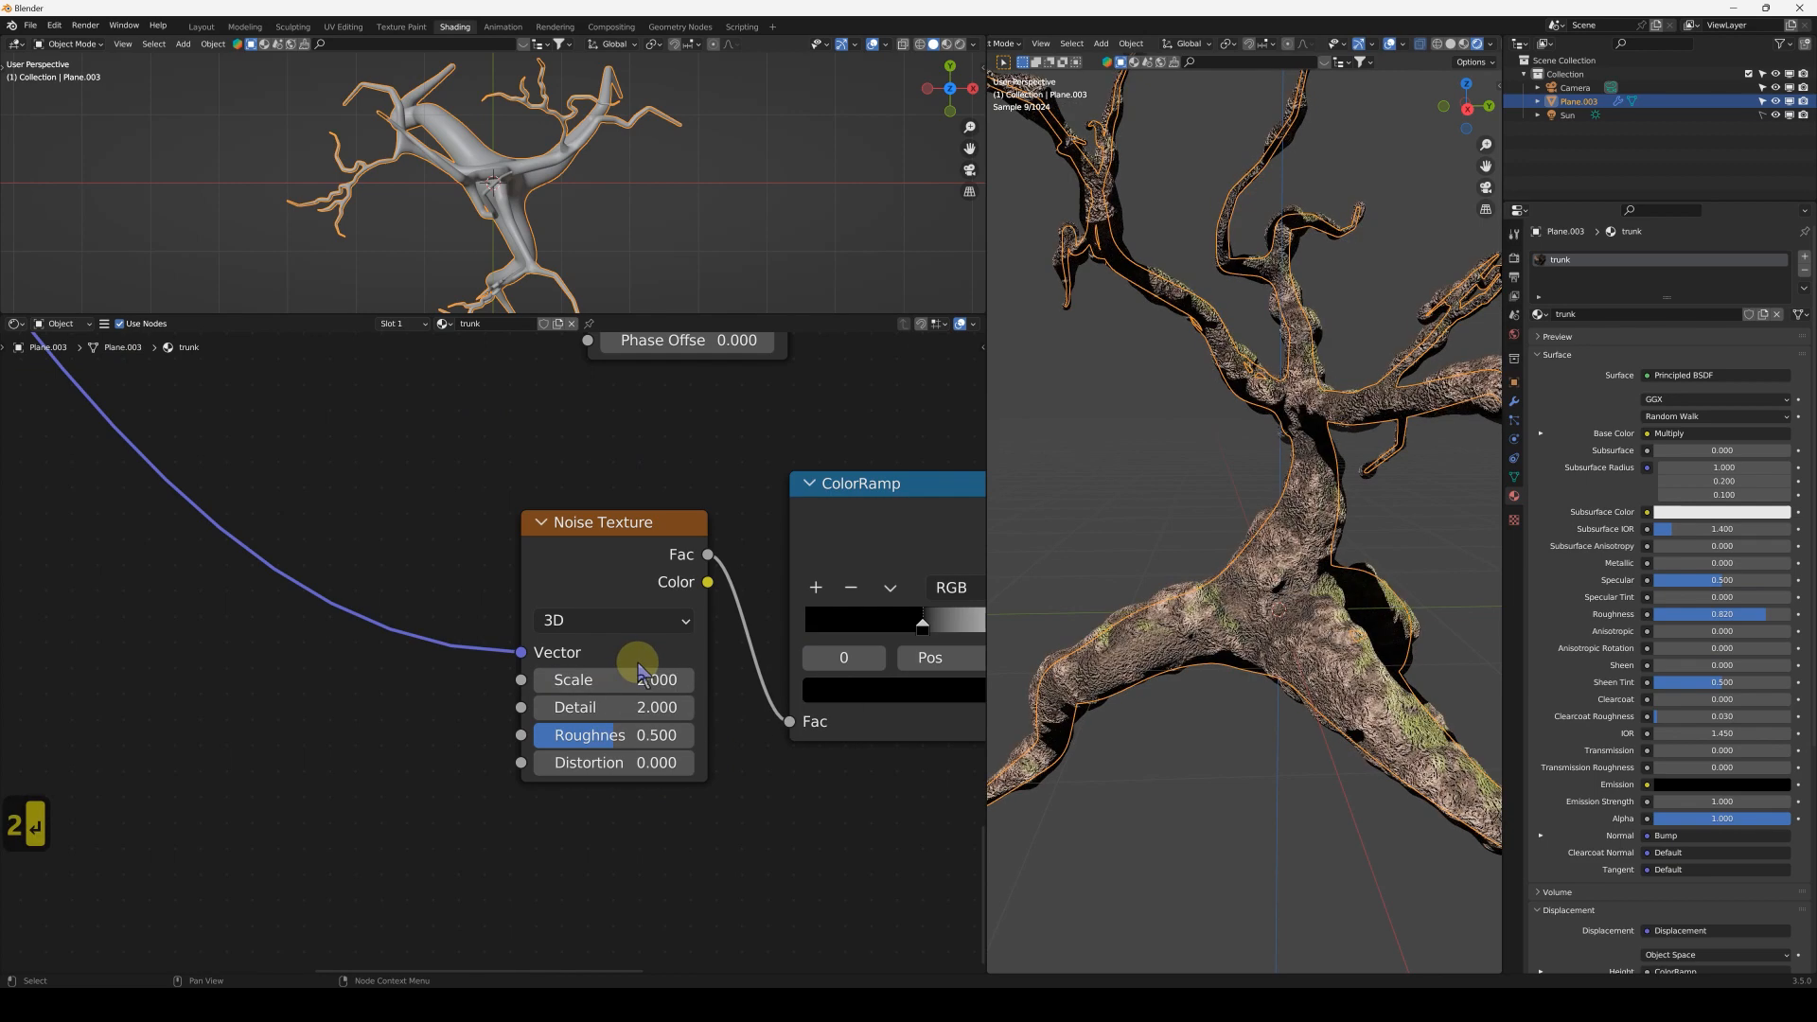
- Set the trunk displacement Noise Texture's Detail to 16 and its Scale to 3
{"action": "left_click", "coordinate": [624, 662]}
{"action": "left_click", "coordinate": [617, 708]}
{"action": "type", "text": "16"}
{"action": "key", "text": "Return"}
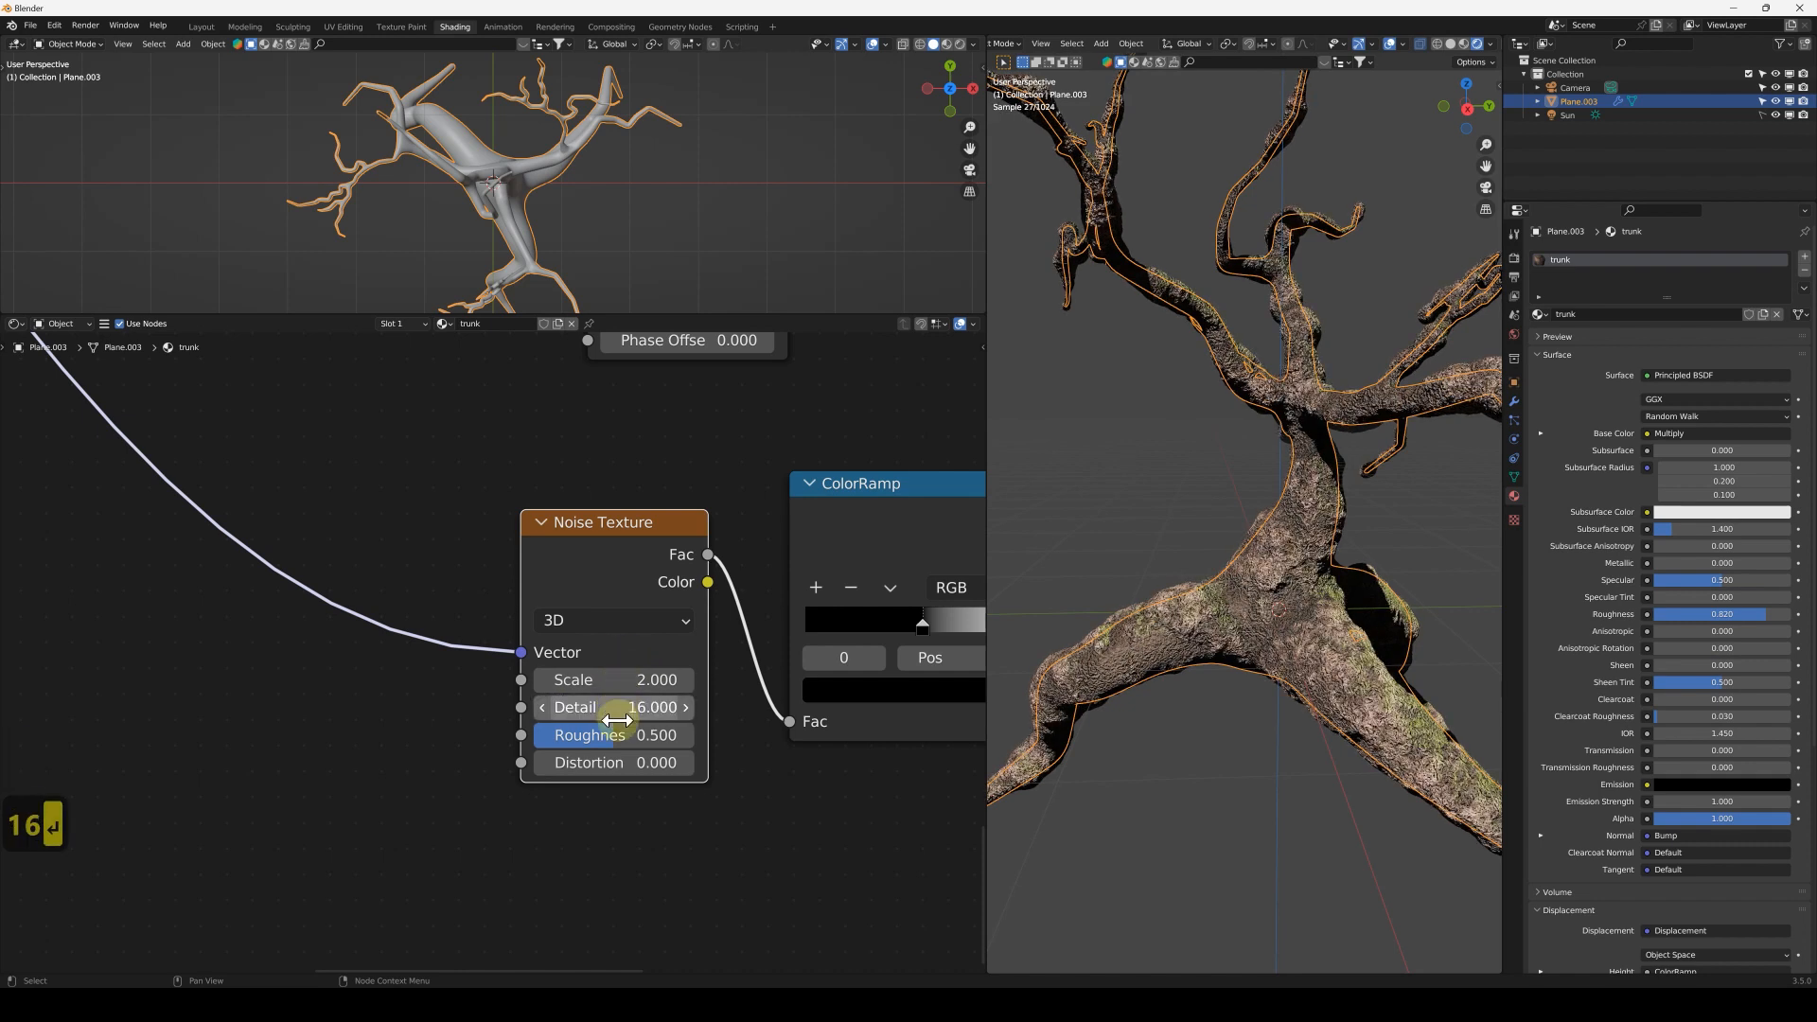
{"action": "left_click", "coordinate": [606, 680]}
{"action": "type", "text": "3"}
{"action": "key", "text": "Return"}
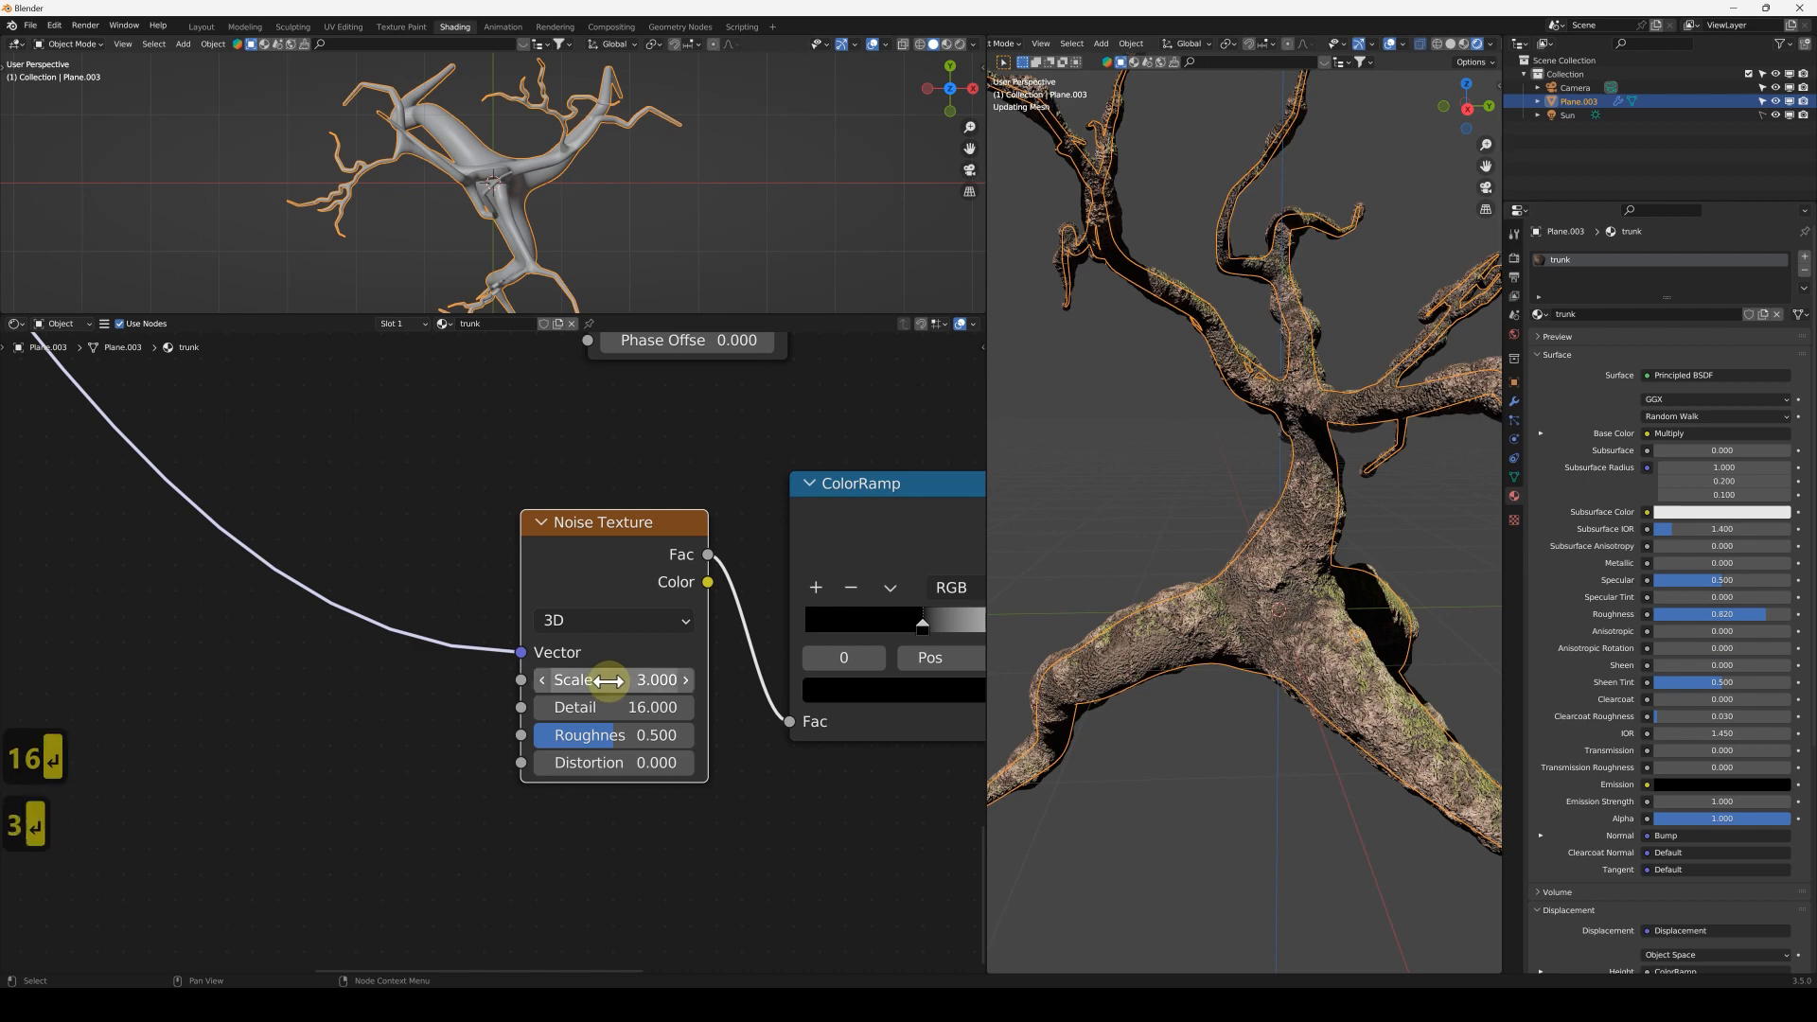
- Inspect the displaced tree without overlays, and enter Edit Mode in solid shading with the overlays shown again
{"action": "left_click", "coordinate": [1390, 44]}
{"action": "middle_click_drag", "start_coordinate": [1292, 464], "coordinate": [1232, 444]}
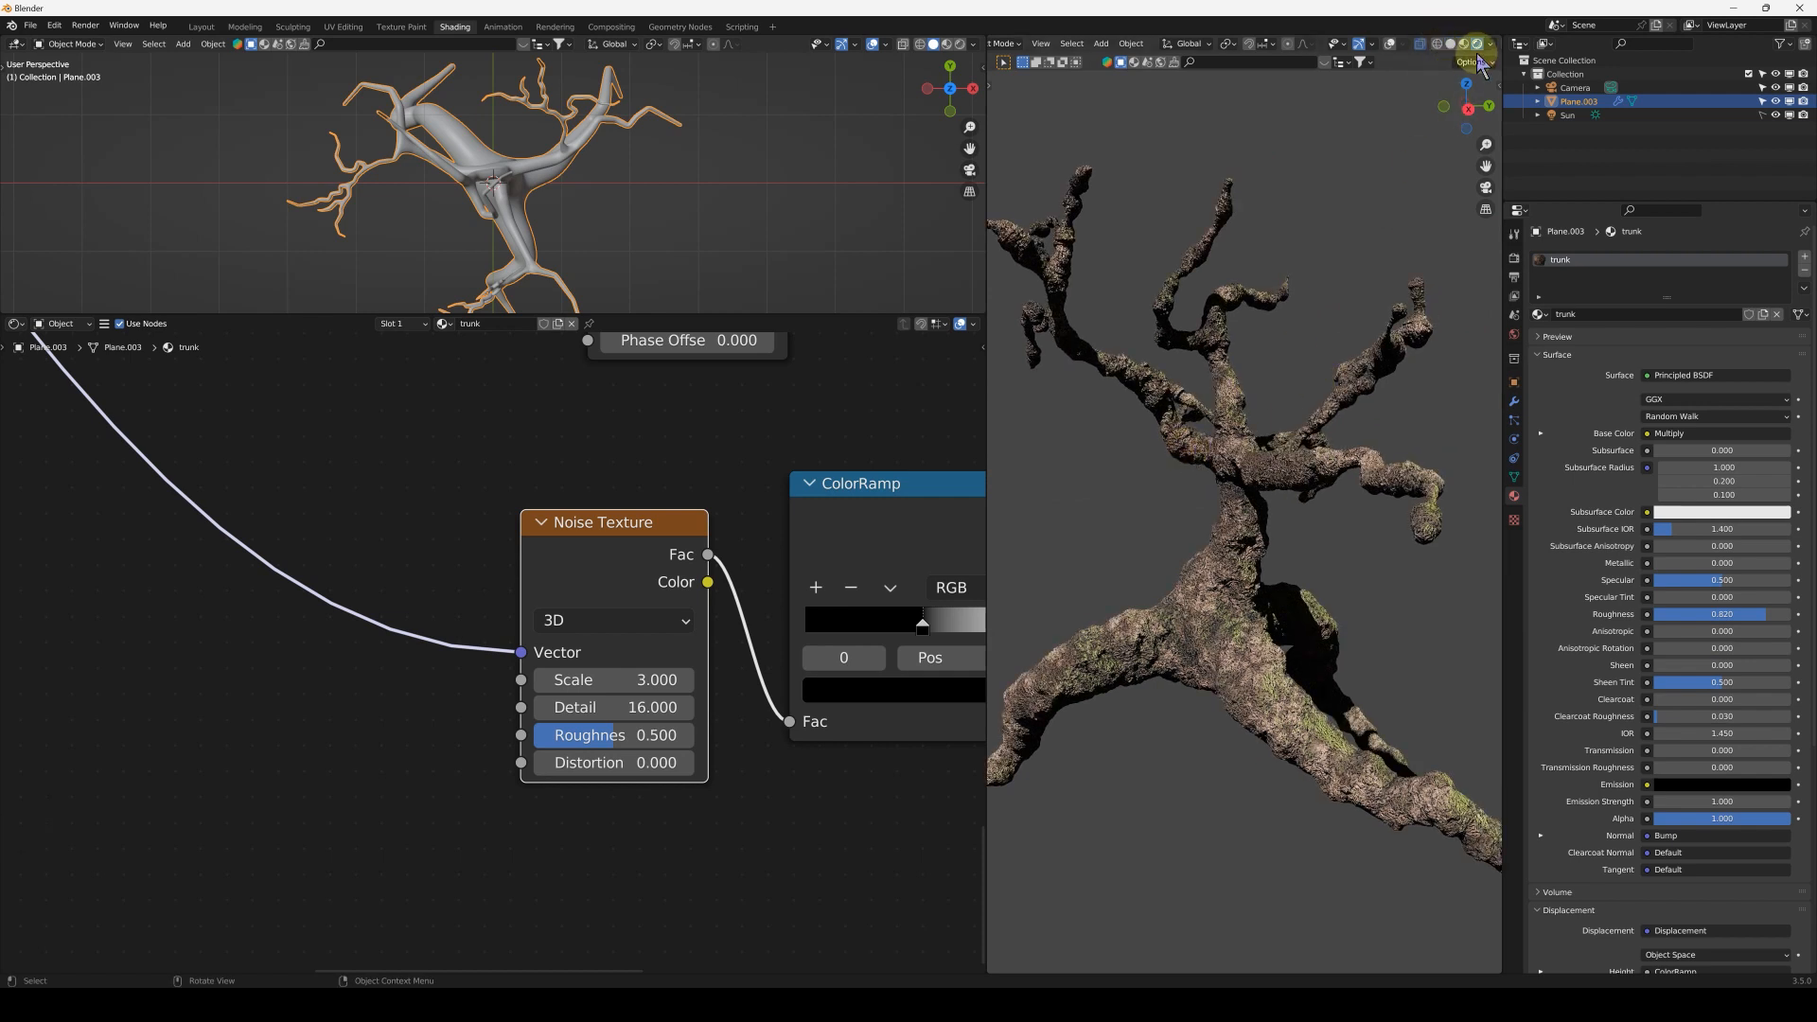
{"action": "left_click", "coordinate": [1450, 44]}
{"action": "key", "text": "Tab"}
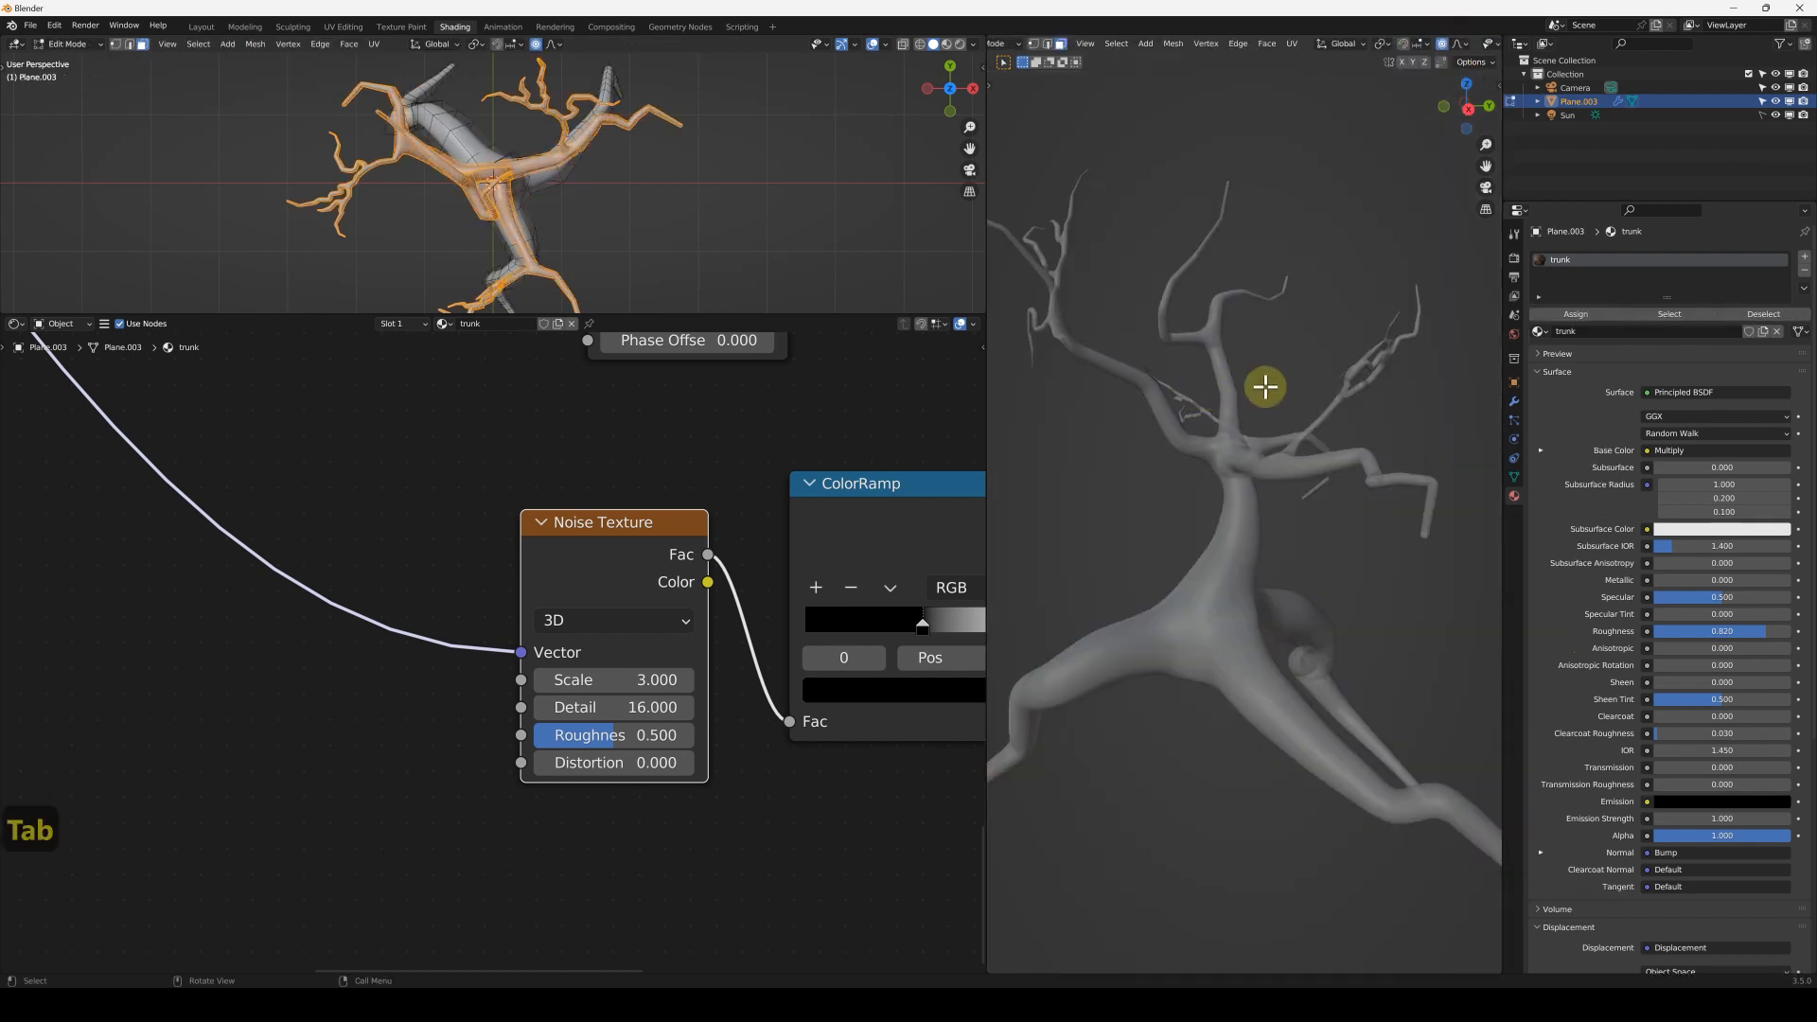
{"action": "key", "text": "Tab"}
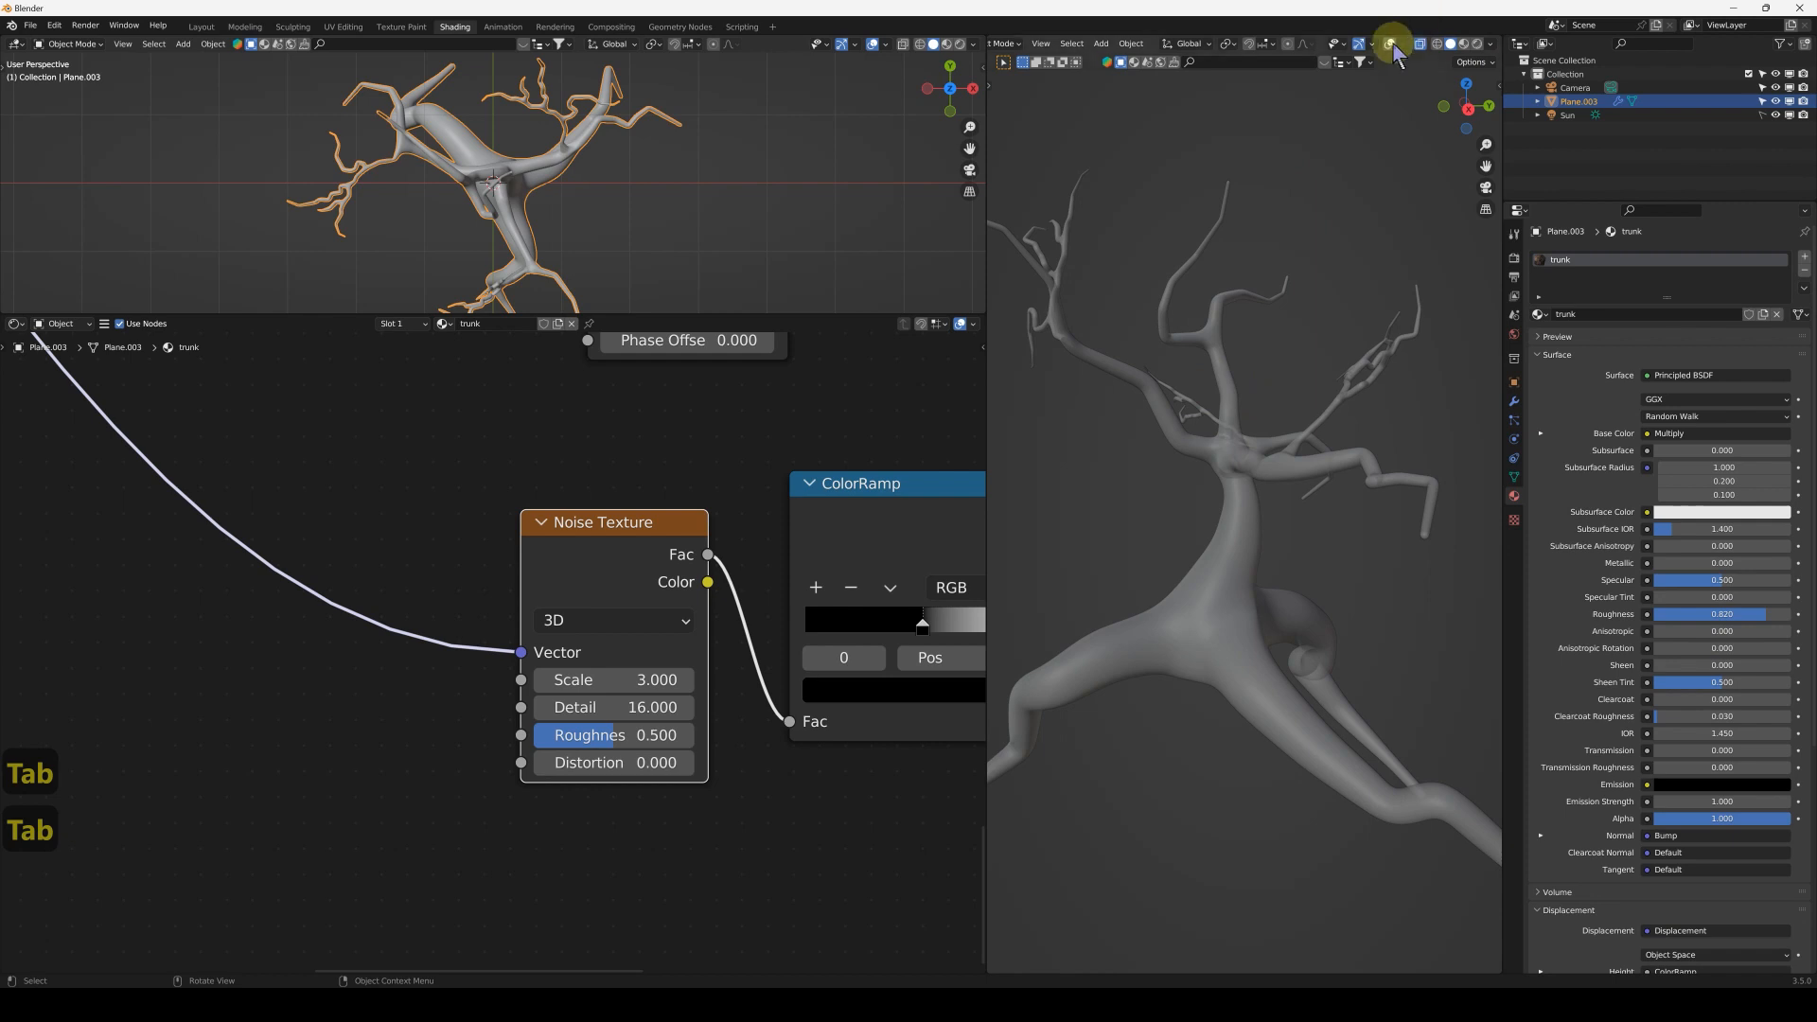
{"action": "key", "text": "Tab"}
- Add a second material slot using the branches material and assign it to the selected branch faces
{"action": "middle_click_drag", "start_coordinate": [1211, 441], "coordinate": [1345, 416]}
{"action": "middle_click_drag", "start_coordinate": [1221, 399], "coordinate": [1268, 395]}
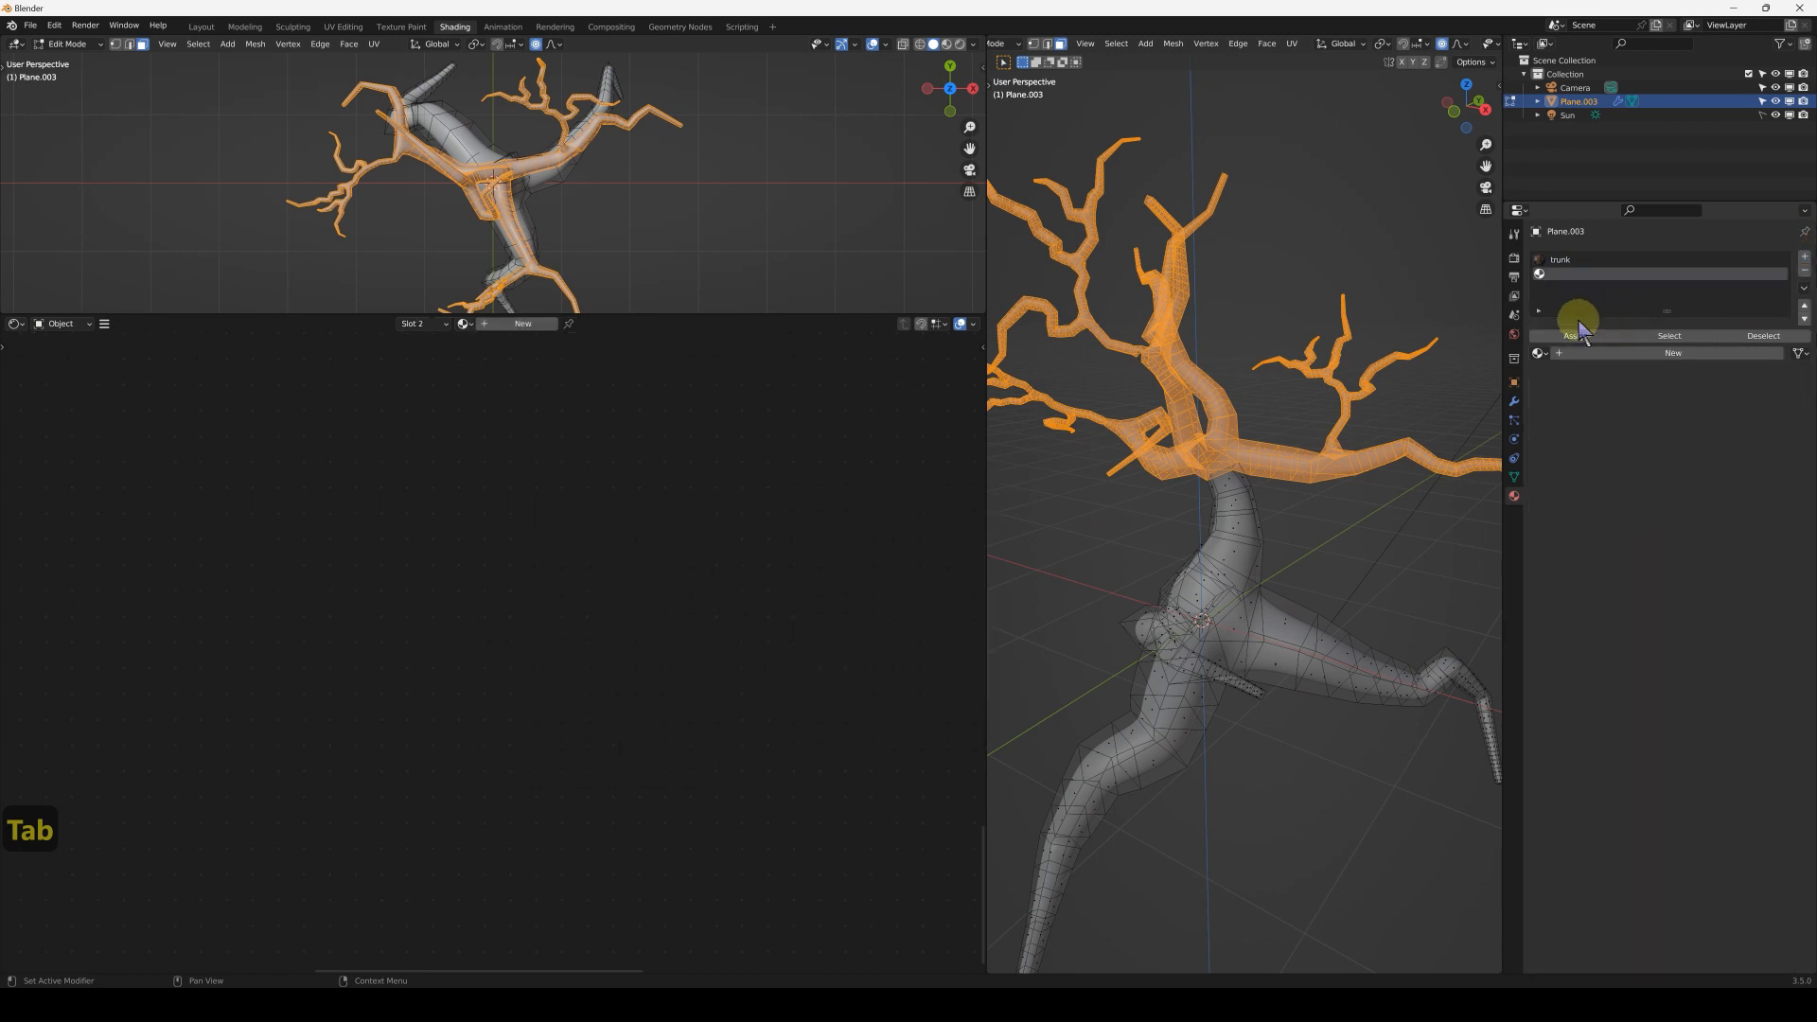
{"action": "left_click", "coordinate": [1541, 352]}
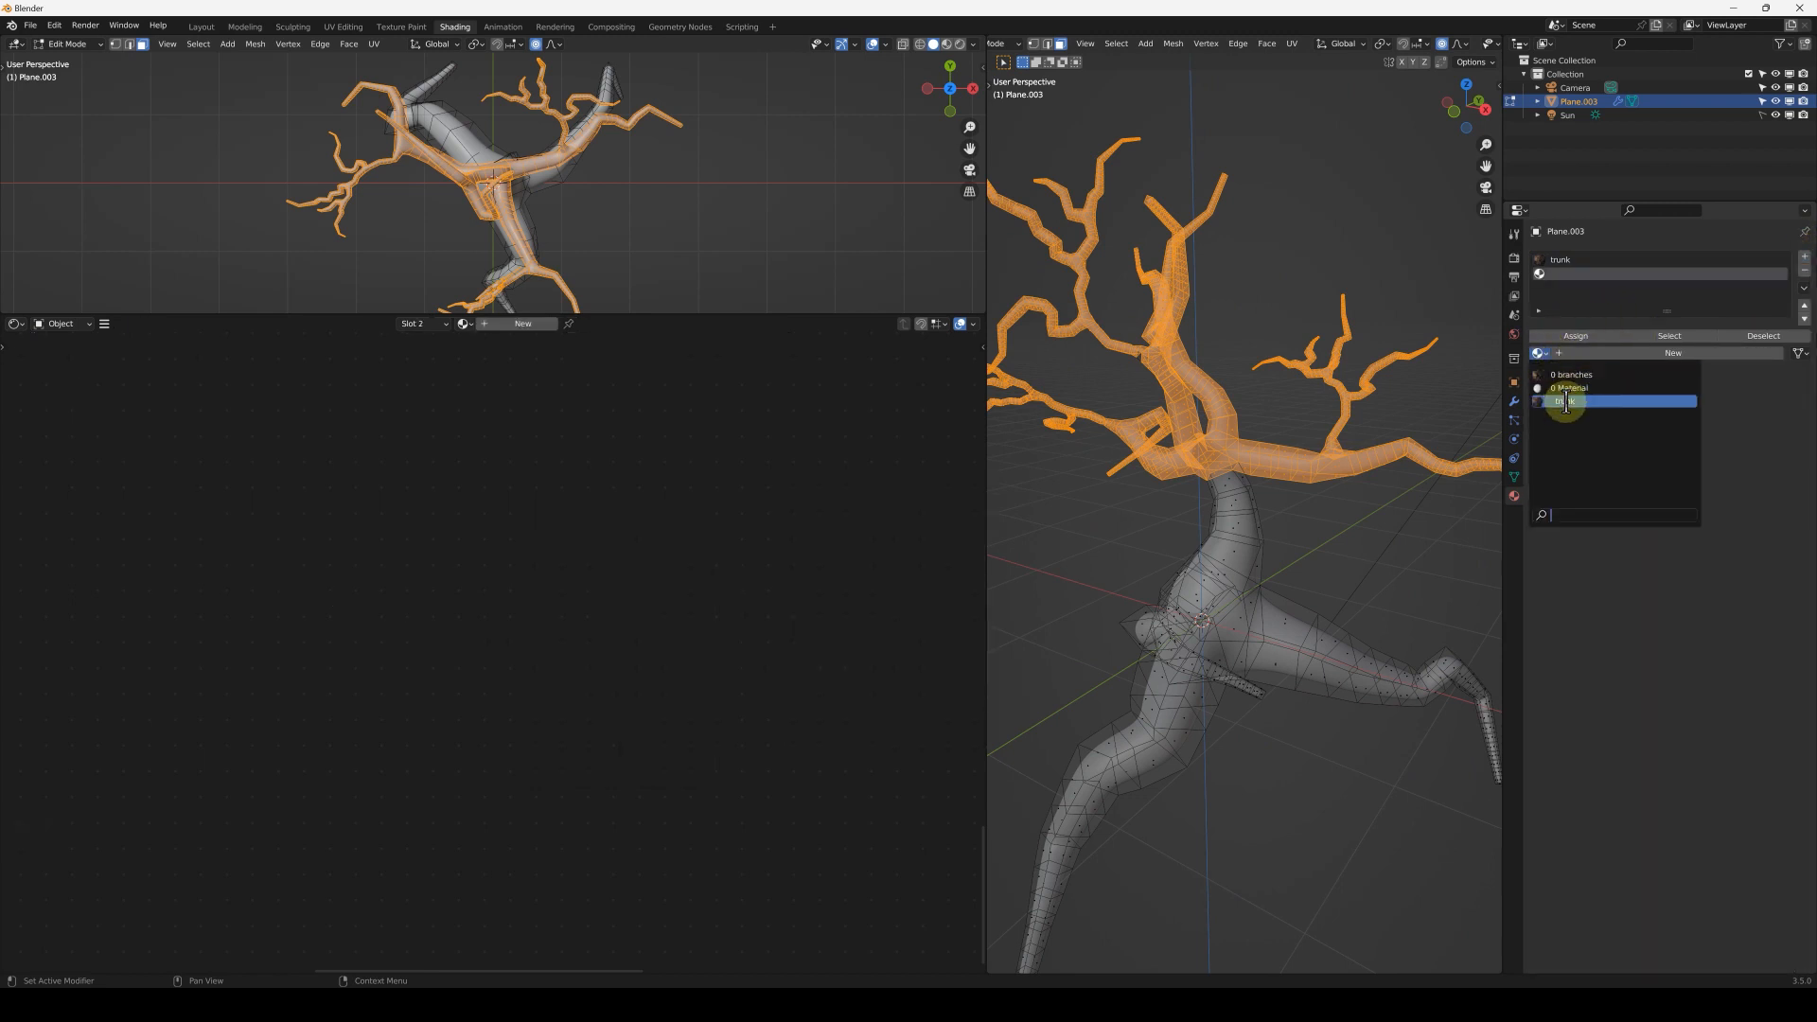
{"action": "left_click", "coordinate": [1576, 377]}
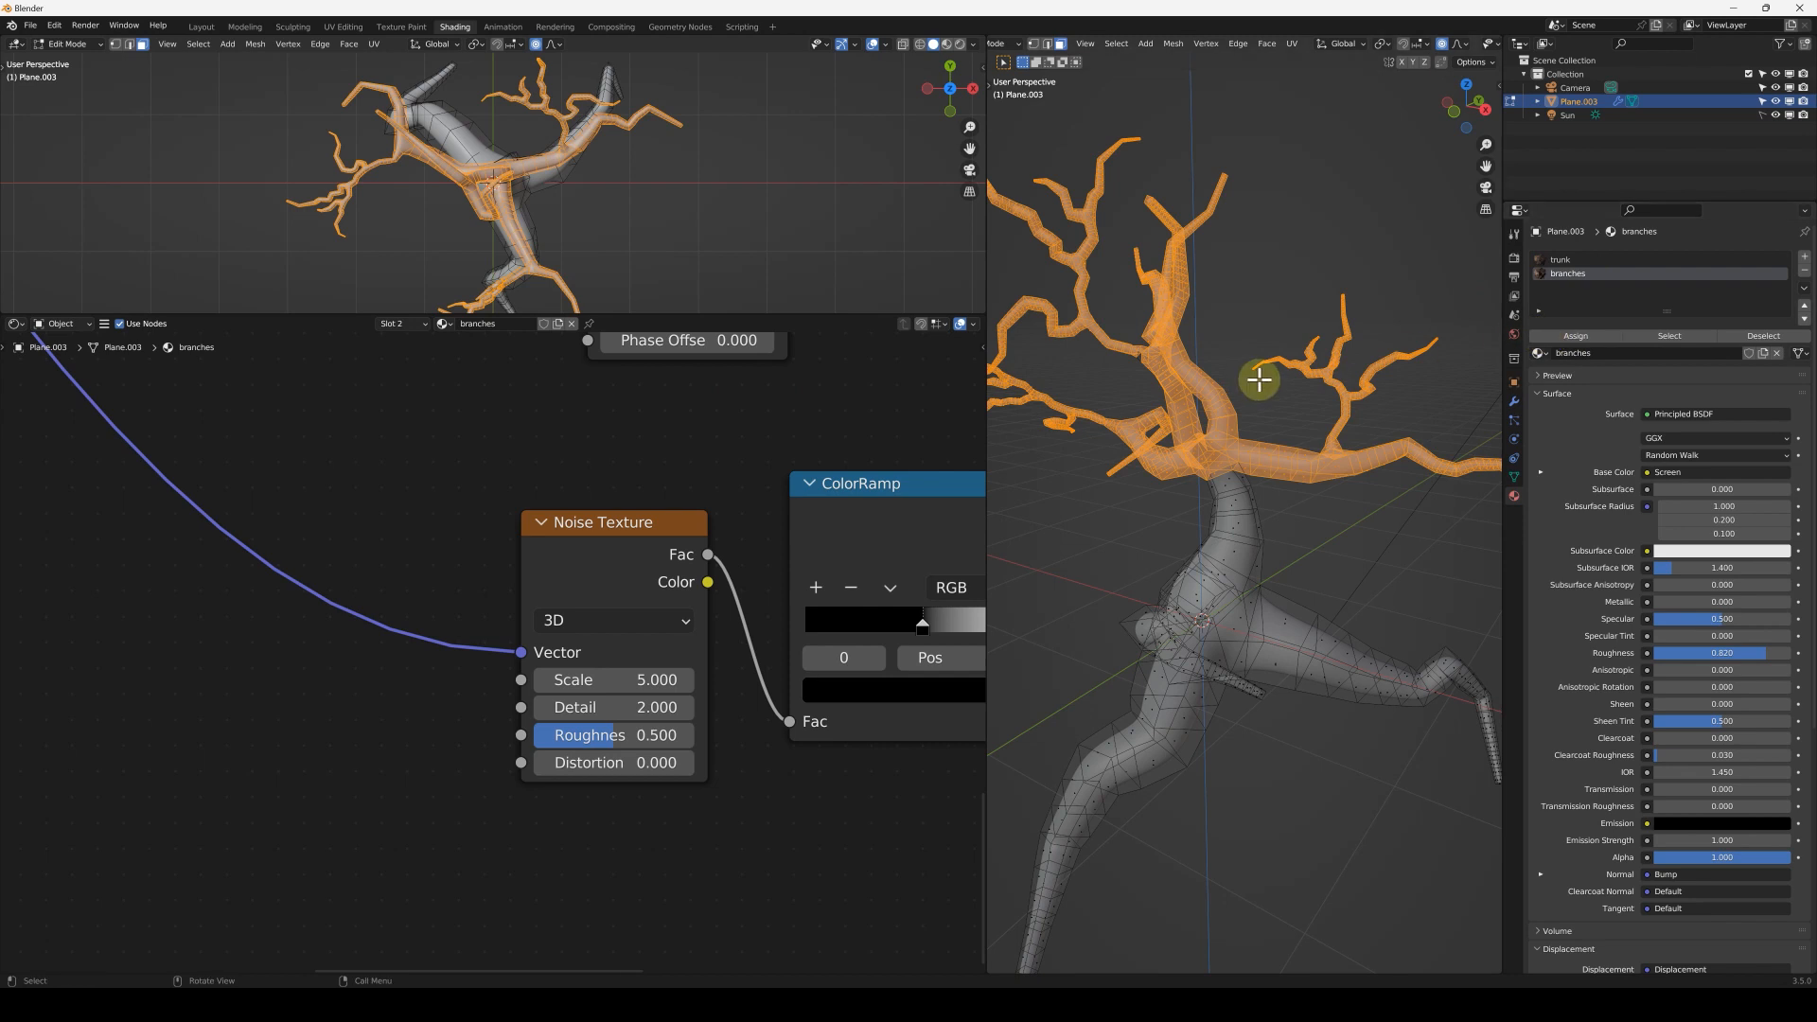
- Clear the face selection and circle-select the faces at the ends of the branches
{"action": "middle_click_drag", "start_coordinate": [1258, 379], "coordinate": [1296, 451]}
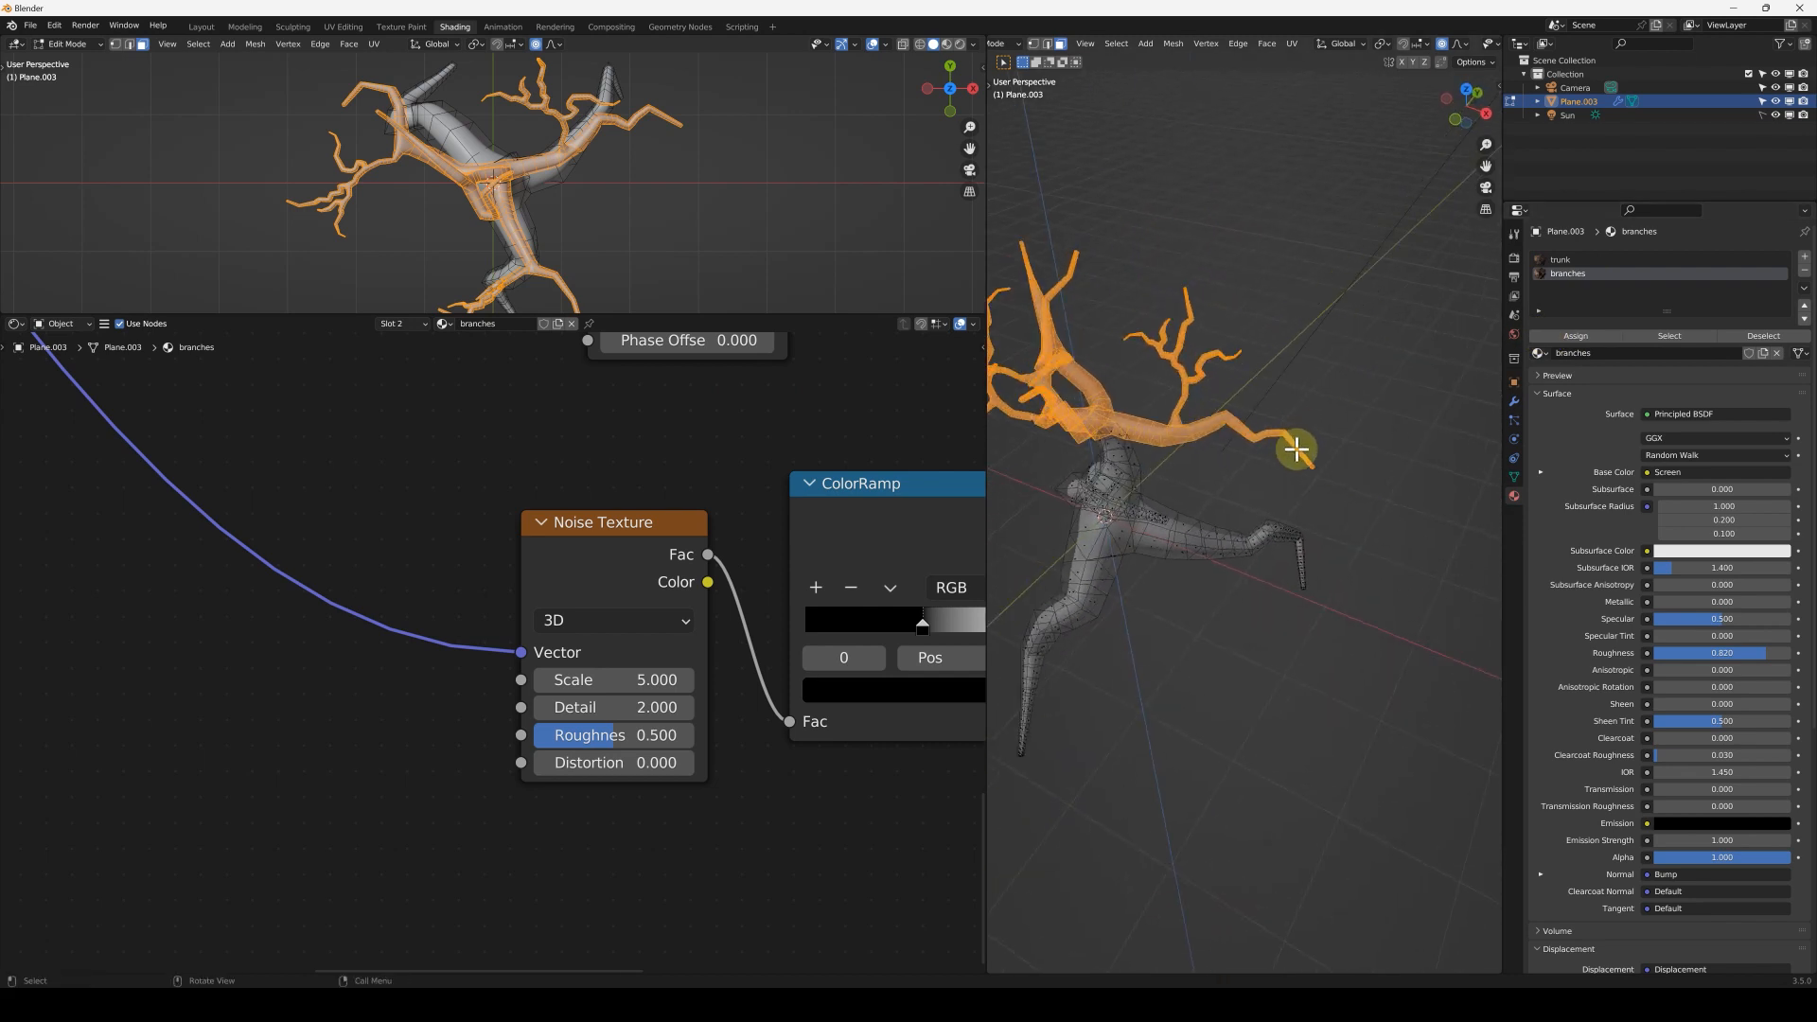
{"action": "key", "text": "alt+a"}
{"action": "key", "text": "c"}
{"action": "mouse_move", "coordinate": [1313, 464]}
{"action": "left_mouse_down"}
{"action": "mouse_move", "coordinate": [1245, 353]}
{"action": "mouse_move", "coordinate": [1218, 348]}
{"action": "mouse_move", "coordinate": [1211, 293]}
{"action": "mouse_move", "coordinate": [1132, 310]}
{"action": "left_mouse_up"}
{"action": "mouse_move", "coordinate": [1116, 303]}
{"action": "middle_mouse_down"}
{"action": "mouse_move", "coordinate": [1395, 422]}
{"action": "mouse_move", "coordinate": [1267, 409]}
{"action": "middle_mouse_up"}
{"action": "left_click_drag", "start_coordinate": [1268, 409], "coordinate": [1302, 438]}
{"action": "mouse_move", "coordinate": [1170, 525]}
{"action": "middle_mouse_down"}
{"action": "mouse_move", "coordinate": [1127, 423]}
{"action": "mouse_move", "coordinate": [1148, 414]}
{"action": "middle_mouse_up"}
{"action": "mouse_move", "coordinate": [1148, 414]}
{"action": "left_mouse_down"}
{"action": "mouse_move", "coordinate": [1147, 479]}
{"action": "mouse_move", "coordinate": [1181, 550]}
{"action": "left_mouse_up"}
{"action": "left_click_drag", "start_coordinate": [1211, 617], "coordinate": [1240, 620]}
{"action": "right_click", "coordinate": [1247, 608]}
- Add the remaining branch tips around the tree to the circle selection, working from several viewing angles
{"action": "mouse_move", "coordinate": [1345, 475]}
{"action": "middle_mouse_down", "text": "shift"}
{"action": "mouse_move", "coordinate": [1168, 505]}
{"action": "mouse_move", "coordinate": [1371, 571]}
{"action": "mouse_move", "coordinate": [1358, 510]}
{"action": "mouse_move", "coordinate": [1274, 514]}
{"action": "mouse_move", "coordinate": [1369, 479]}
{"action": "mouse_move", "coordinate": [1330, 467]}
{"action": "mouse_move", "coordinate": [1306, 539]}
{"action": "mouse_move", "coordinate": [1301, 493]}
{"action": "middle_mouse_up", "text": "shift"}
{"action": "key", "text": "c"}
{"action": "left_click_drag", "start_coordinate": [1287, 494], "coordinate": [1192, 486]}
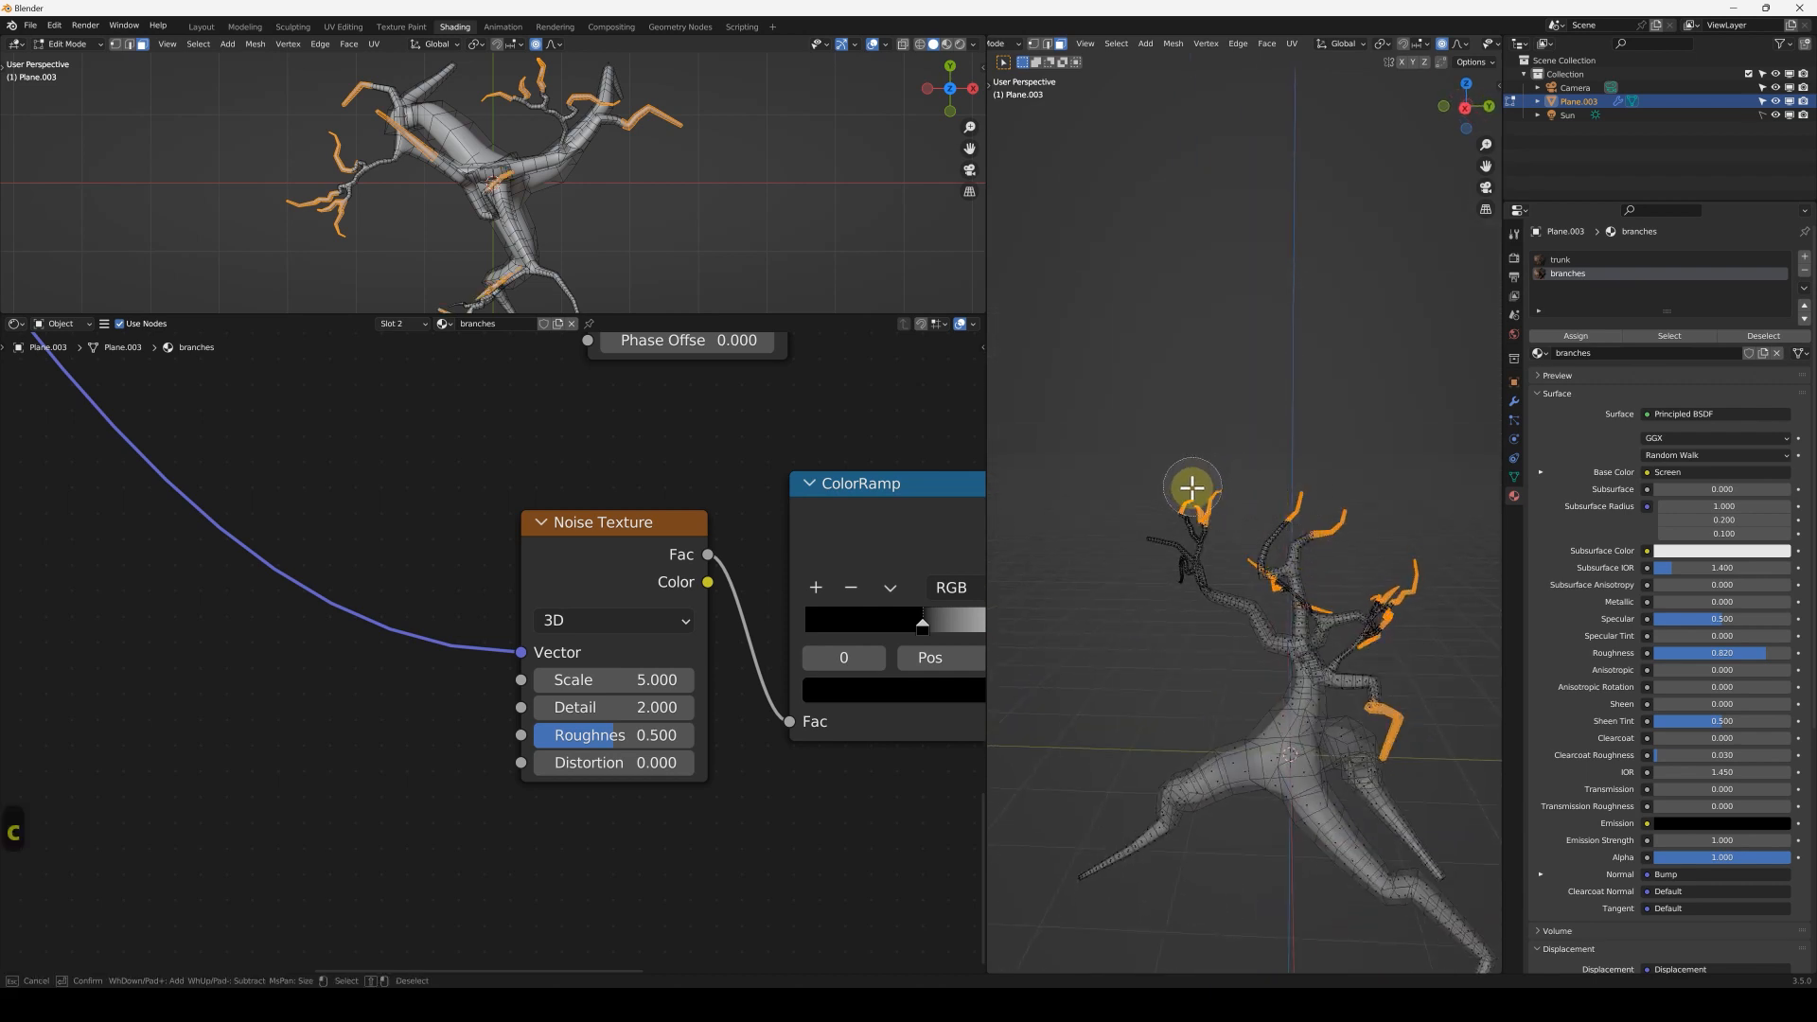
{"action": "right_click", "coordinate": [1193, 490]}
{"action": "middle_click_drag", "start_coordinate": [1196, 489], "coordinate": [1420, 450]}
{"action": "key", "text": "c"}
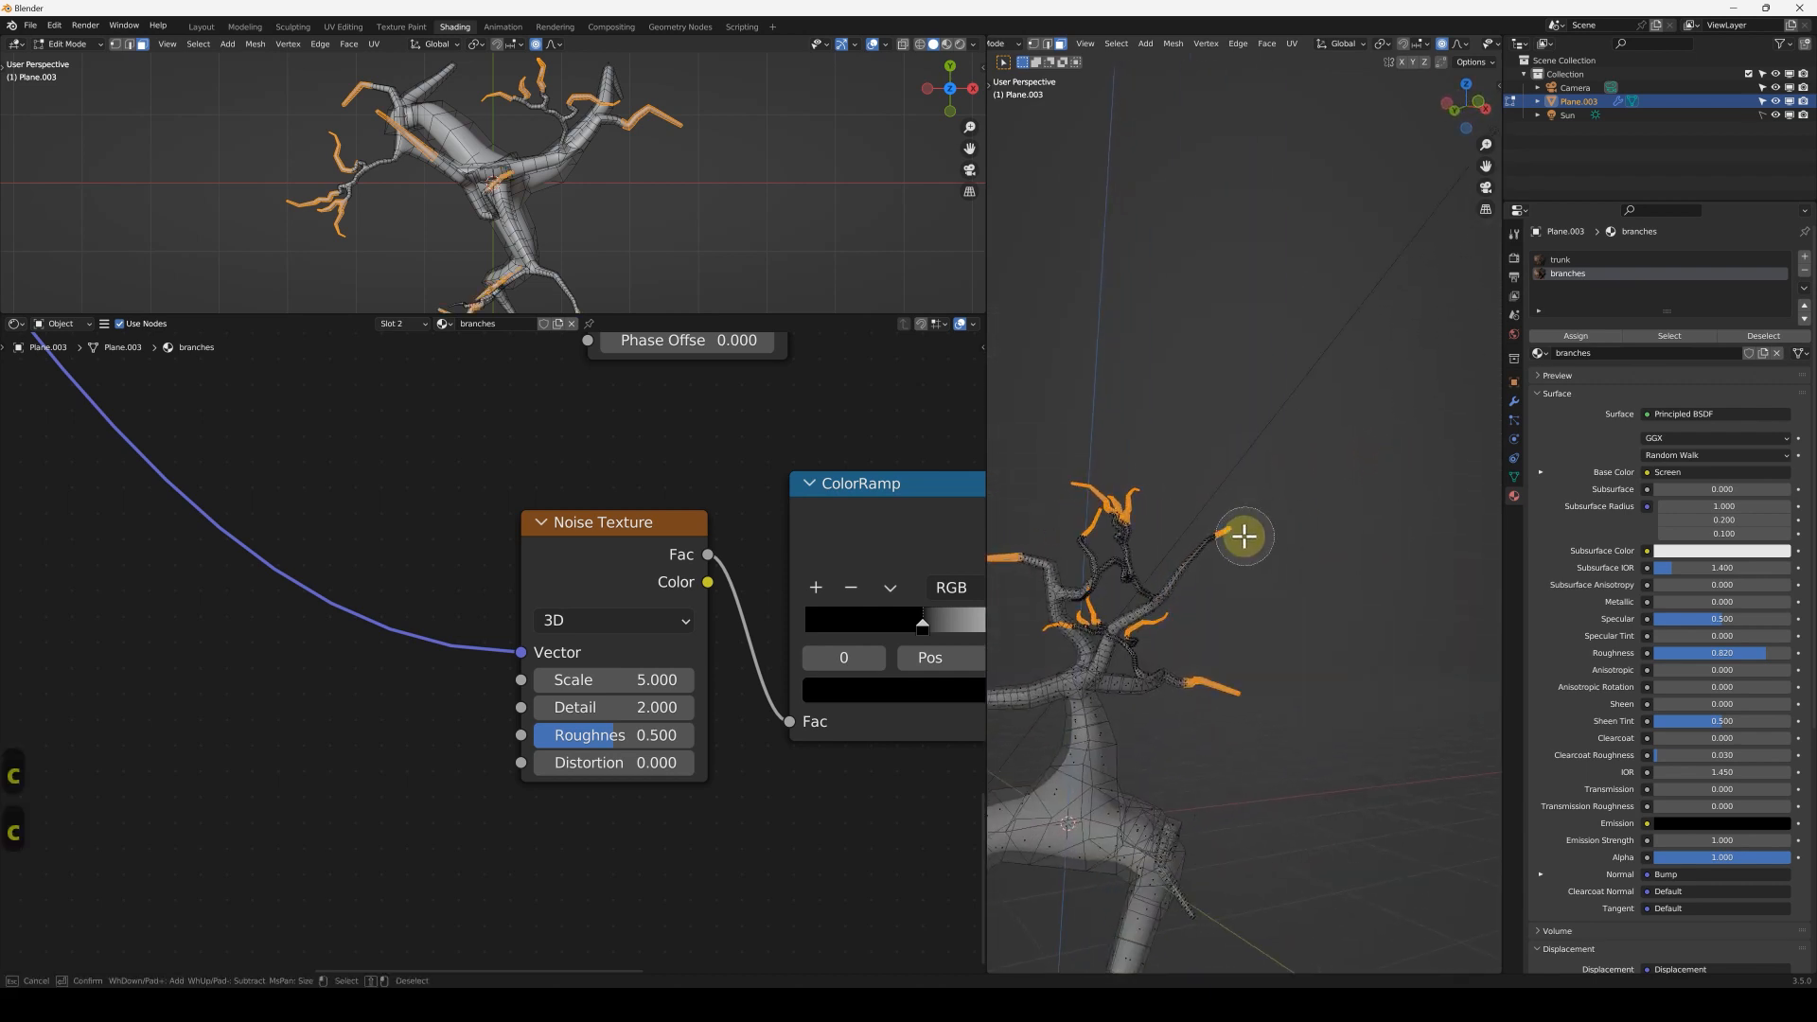
{"action": "right_click", "coordinate": [1221, 526]}
{"action": "middle_click_drag", "start_coordinate": [1204, 523], "coordinate": [1267, 595]}
{"action": "key", "text": "c"}
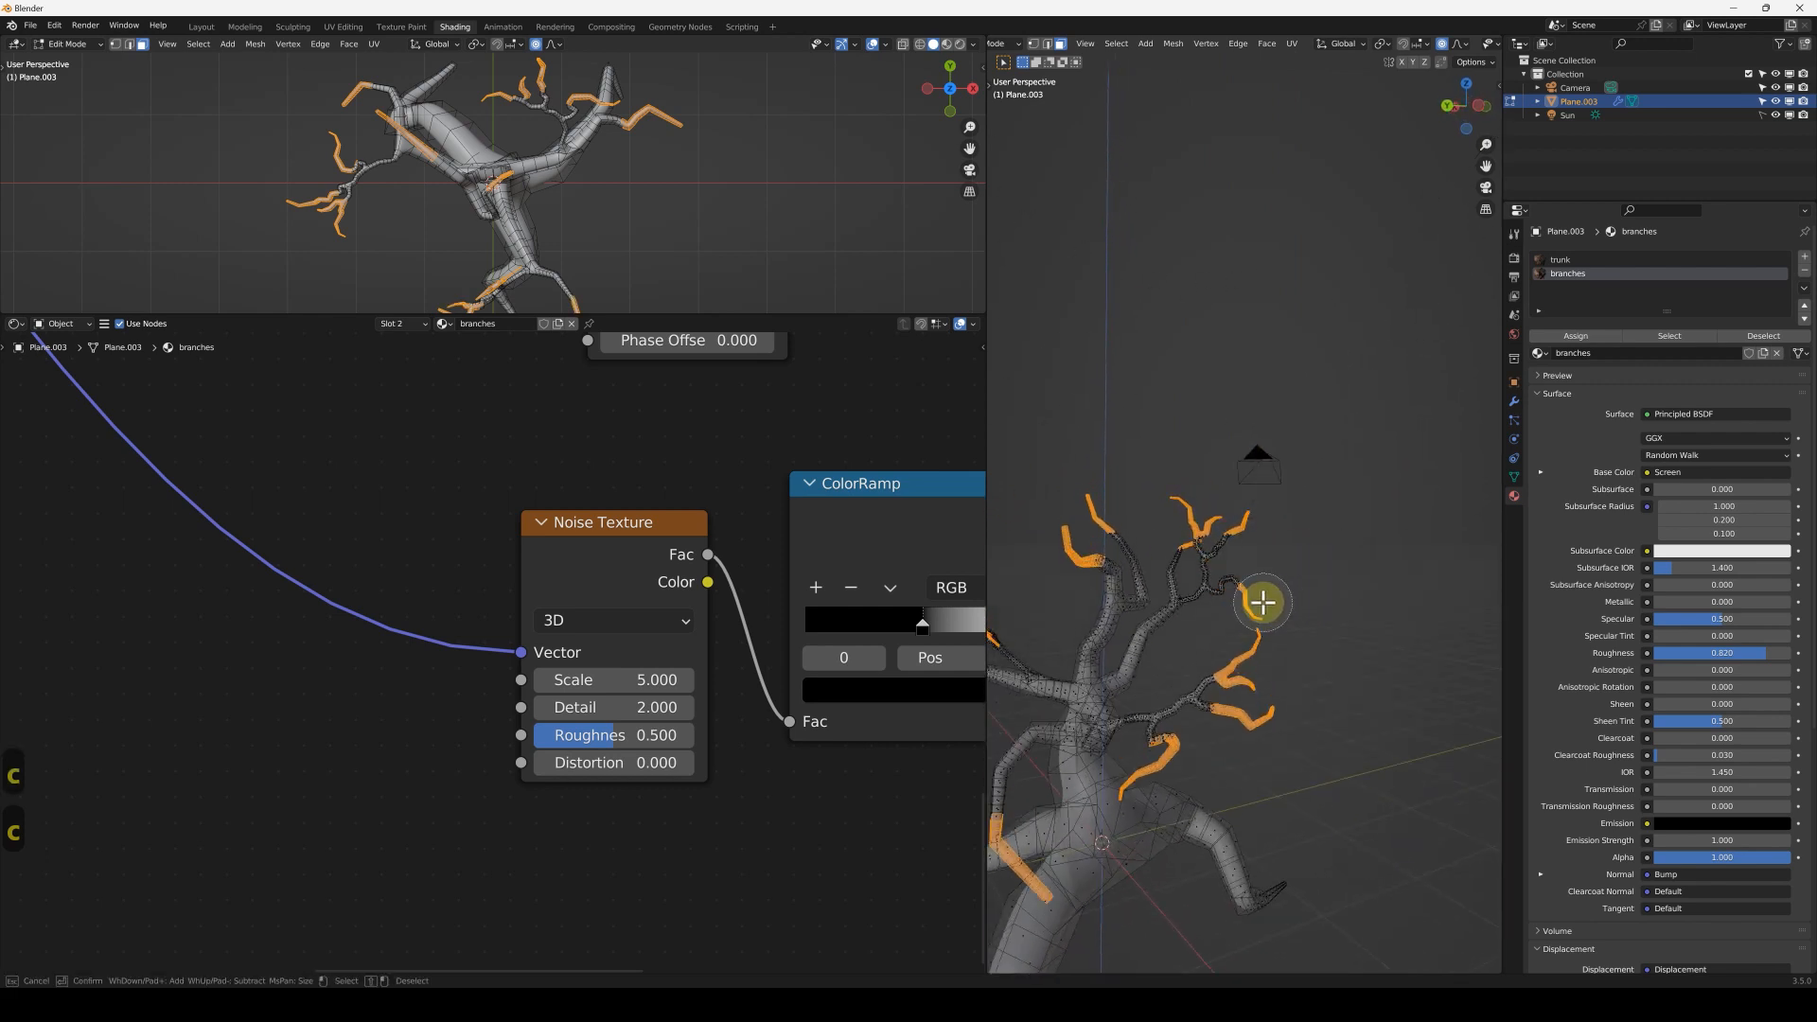
{"action": "right_click", "coordinate": [1255, 521]}
{"action": "middle_click_drag", "start_coordinate": [1254, 521], "coordinate": [1100, 515]}
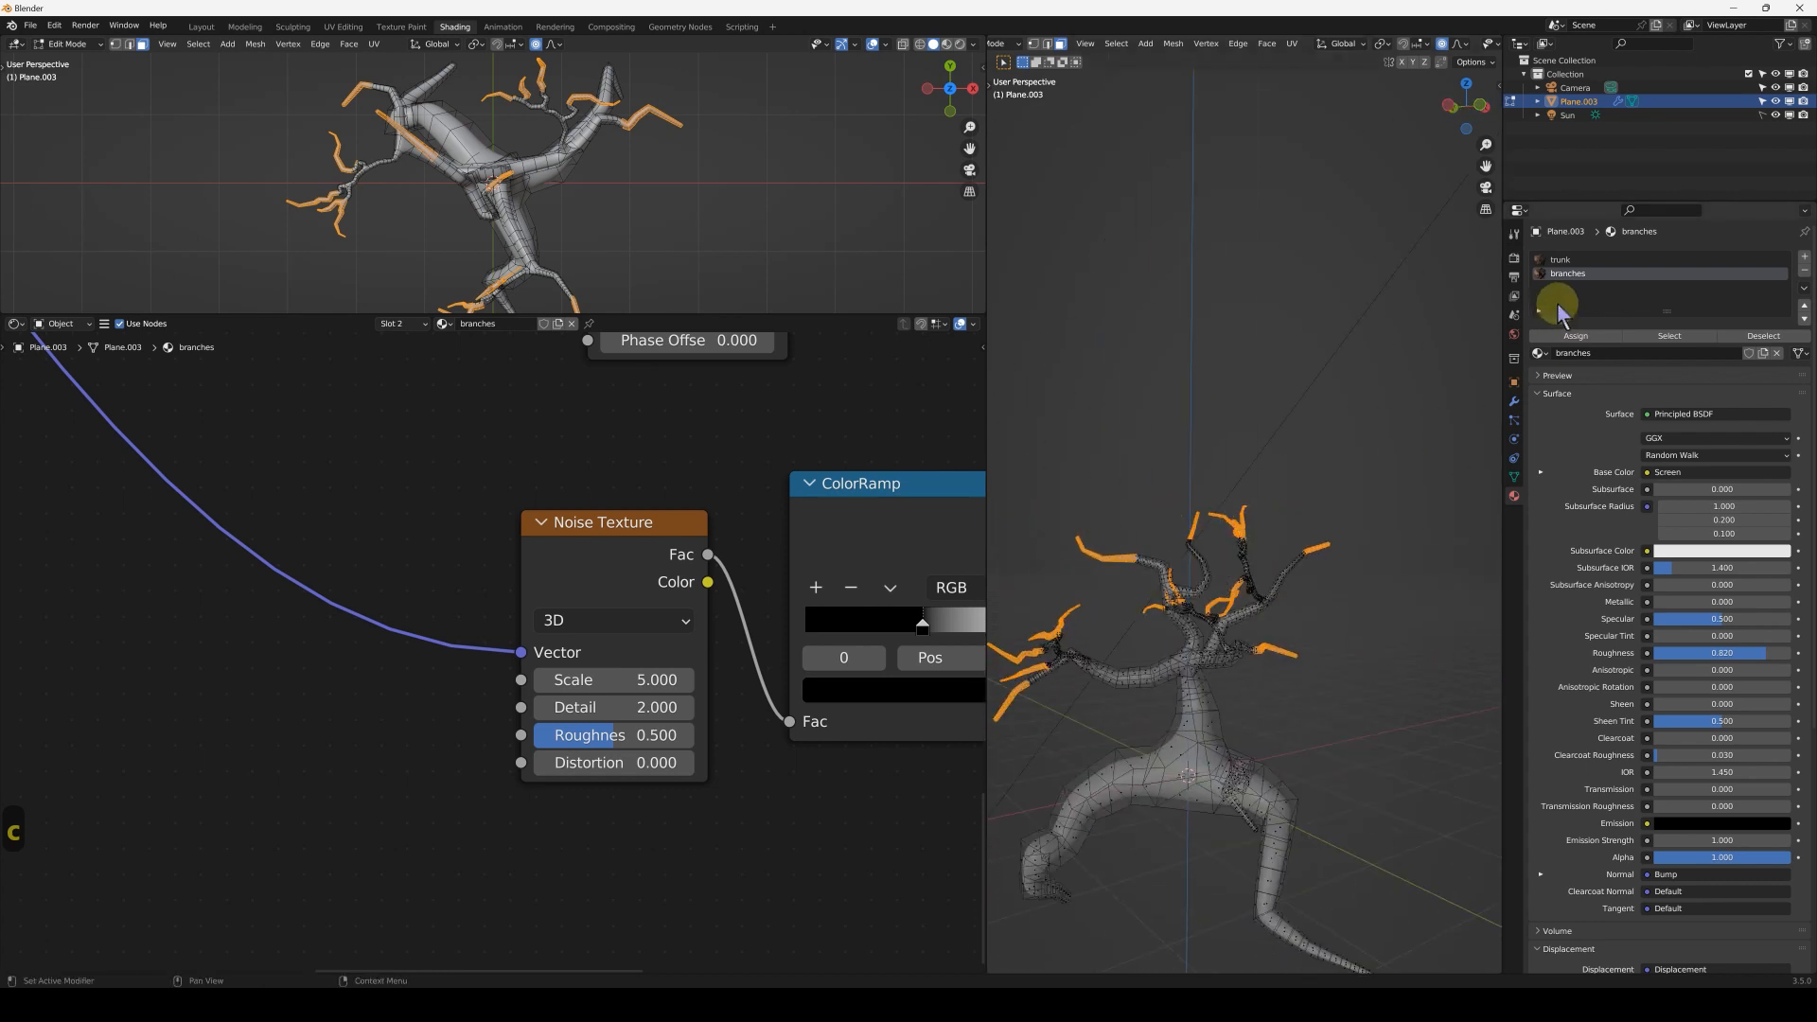
- Add a third material slot using the branches material, assign it to the selected tips, and leave Edit Mode
{"action": "left_click", "coordinate": [1538, 353]}
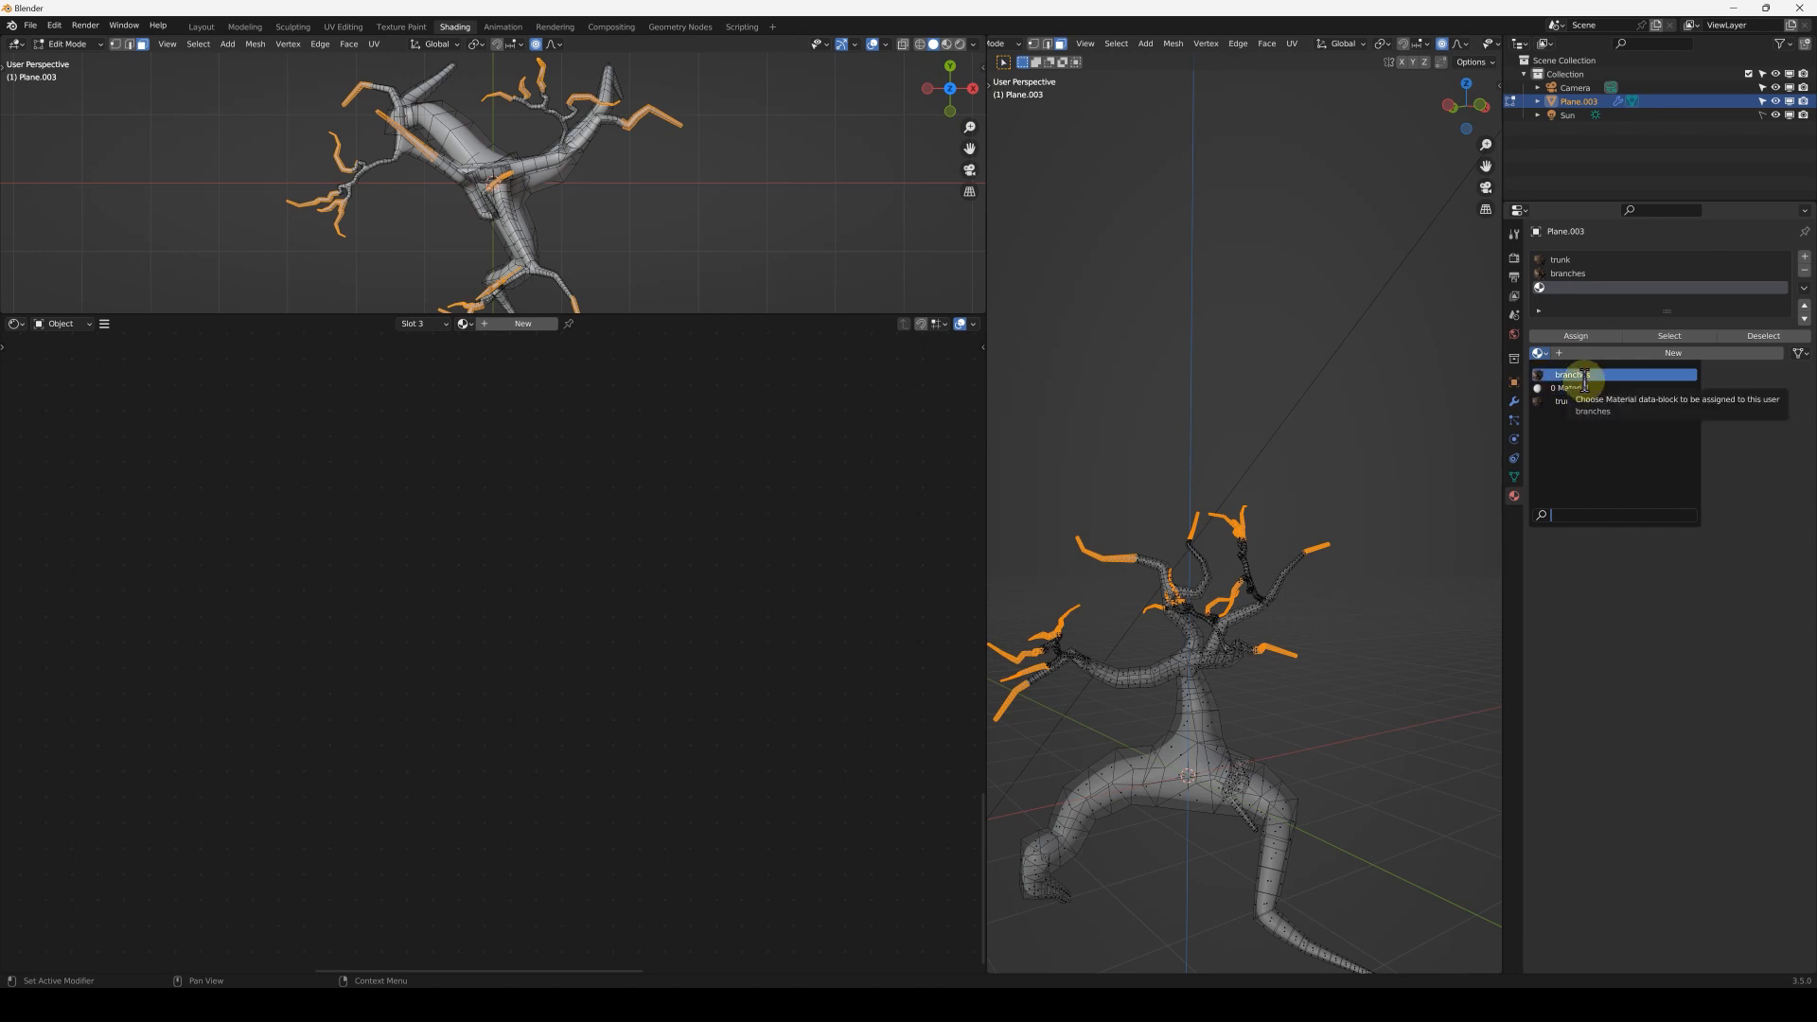
{"action": "left_click", "coordinate": [1584, 377]}
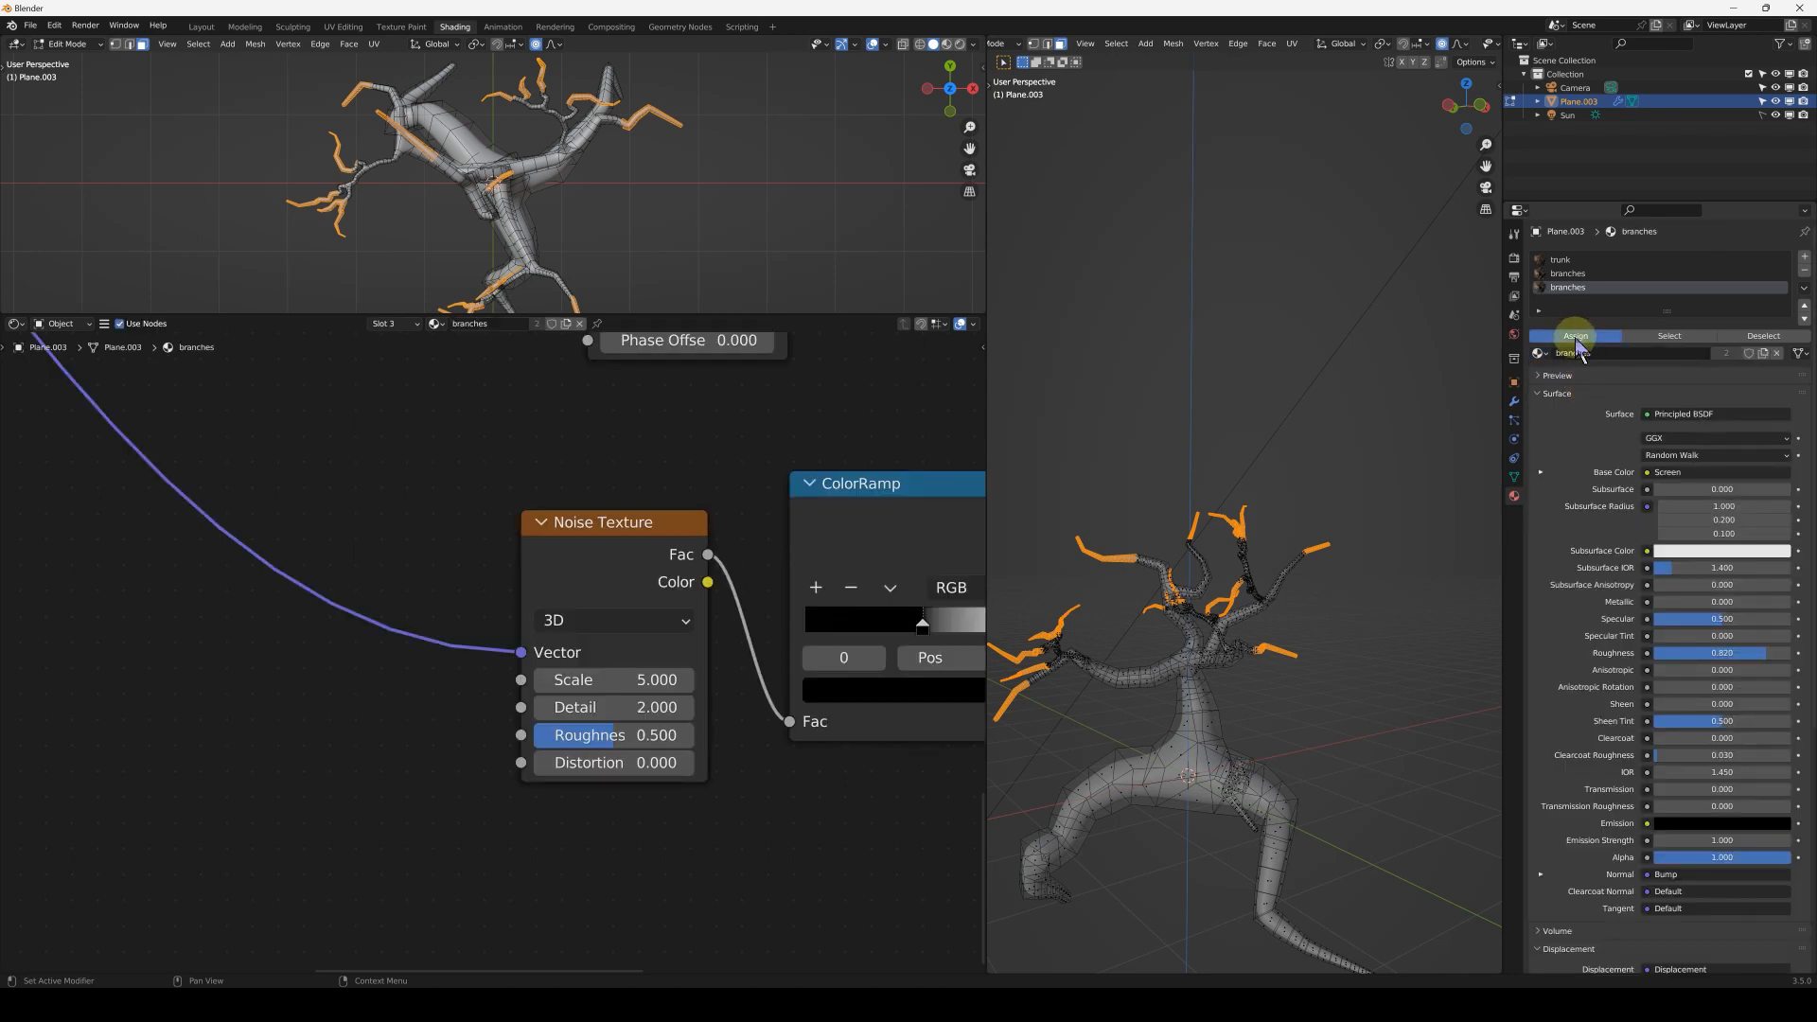
{"action": "left_click", "coordinate": [1575, 337]}
{"action": "key", "text": "Tab"}
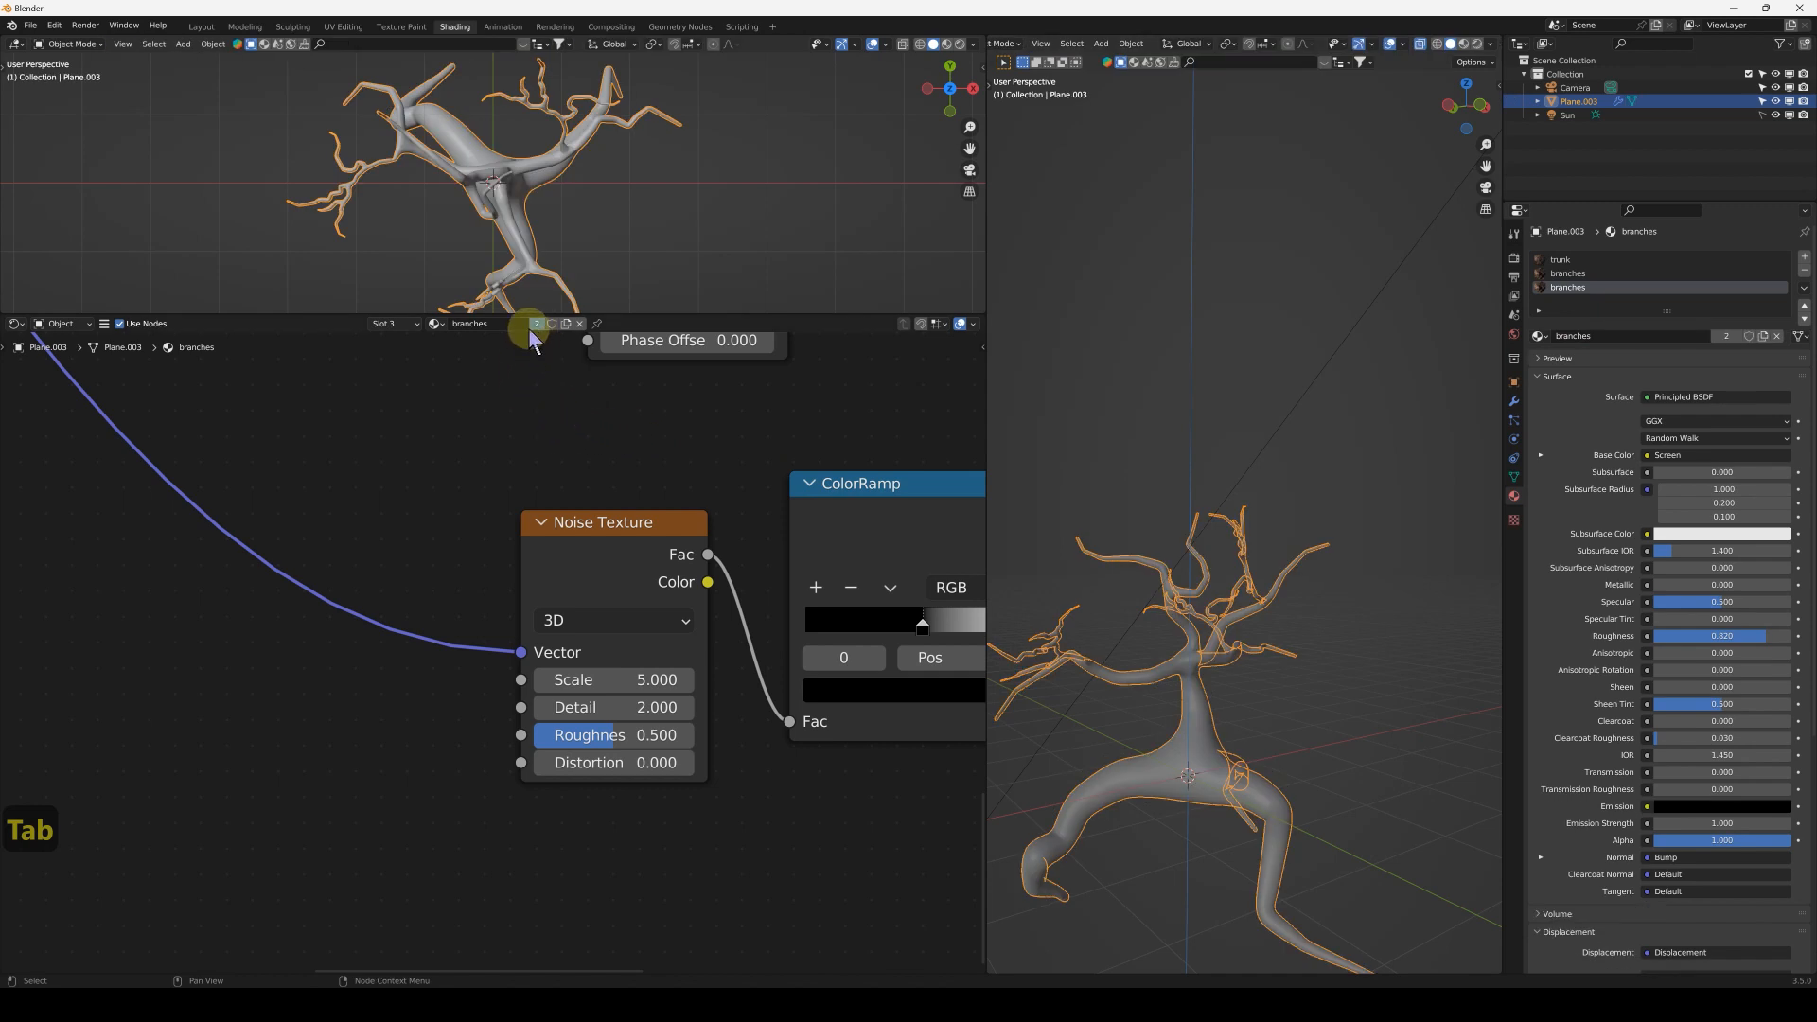
- Make the third slot's material a single-user copy and rename it tips
{"action": "left_click", "coordinate": [490, 326]}
{"action": "type", "text": "tips"}
{"action": "key", "text": "Return"}
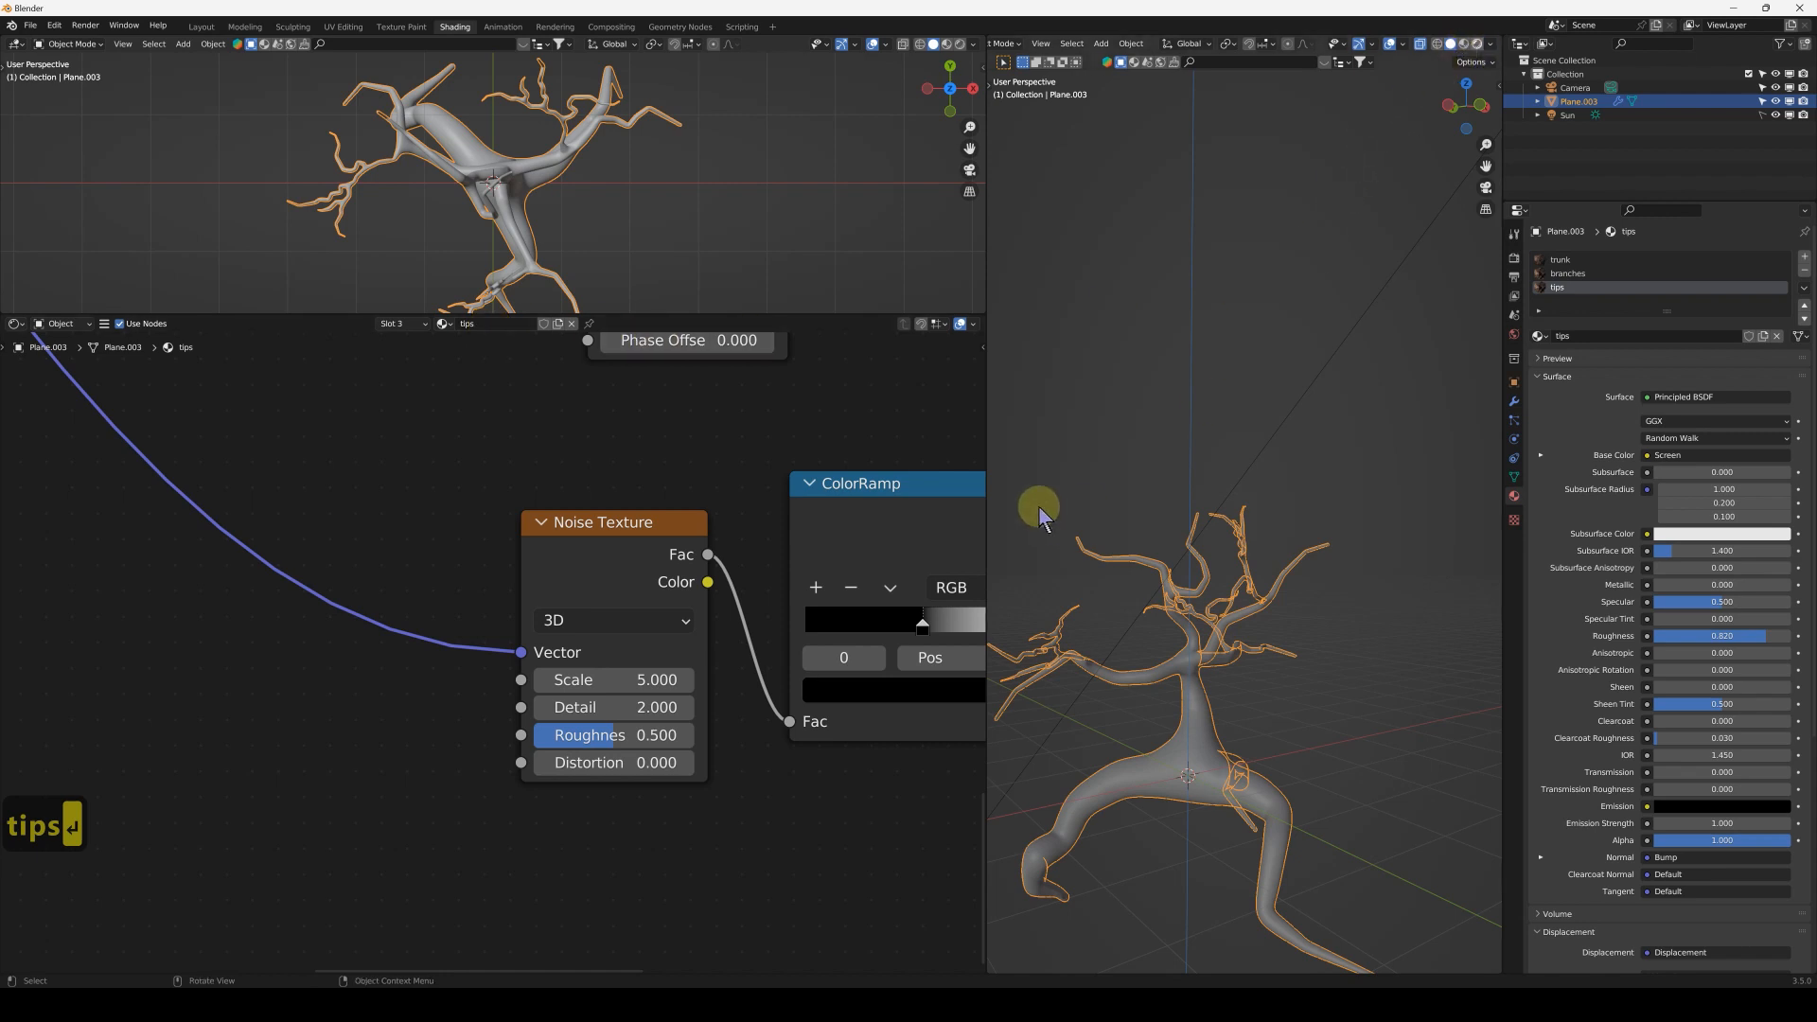
- Show the tree in rendered shading with the overlays hidden and examine the branches up close
{"action": "middle_click_drag", "start_coordinate": [1119, 729], "coordinate": [1146, 649], "text": "shift"}
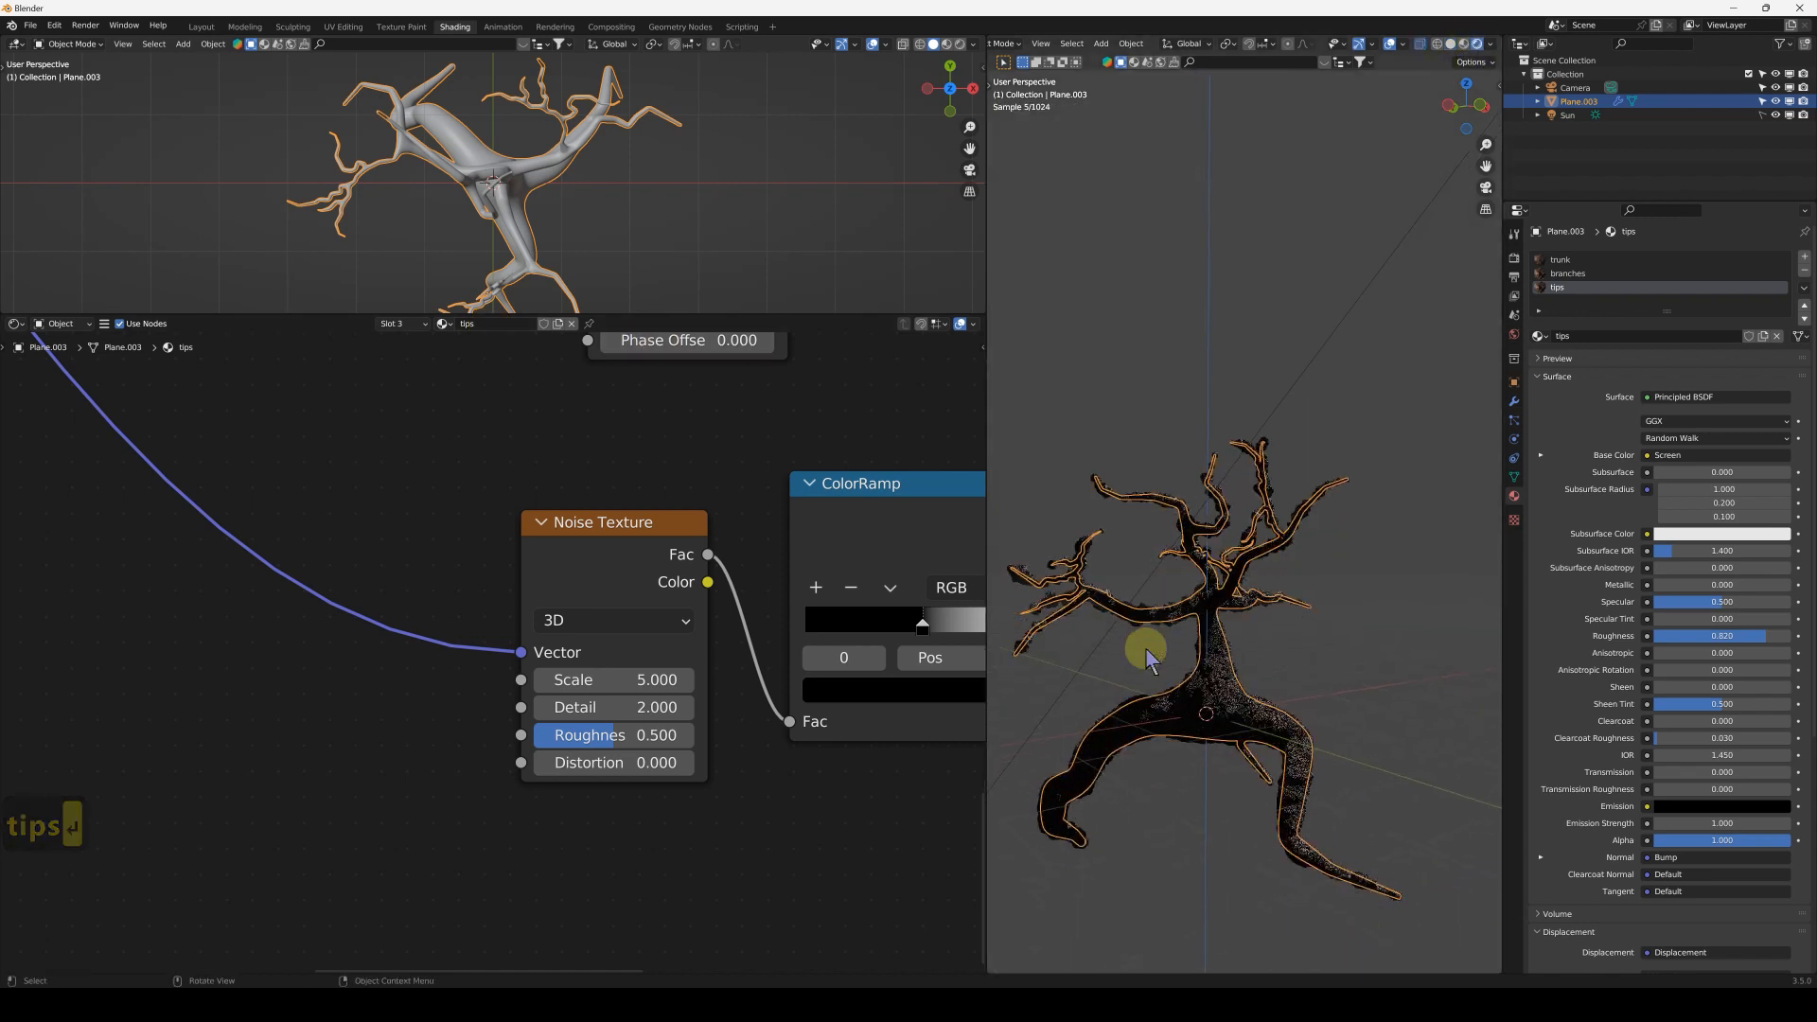
{"action": "key", "text": "alt+shift+z"}
{"action": "scroll", "coordinate": [1306, 354], "scroll_direction": "up", "scroll_amount": 5}
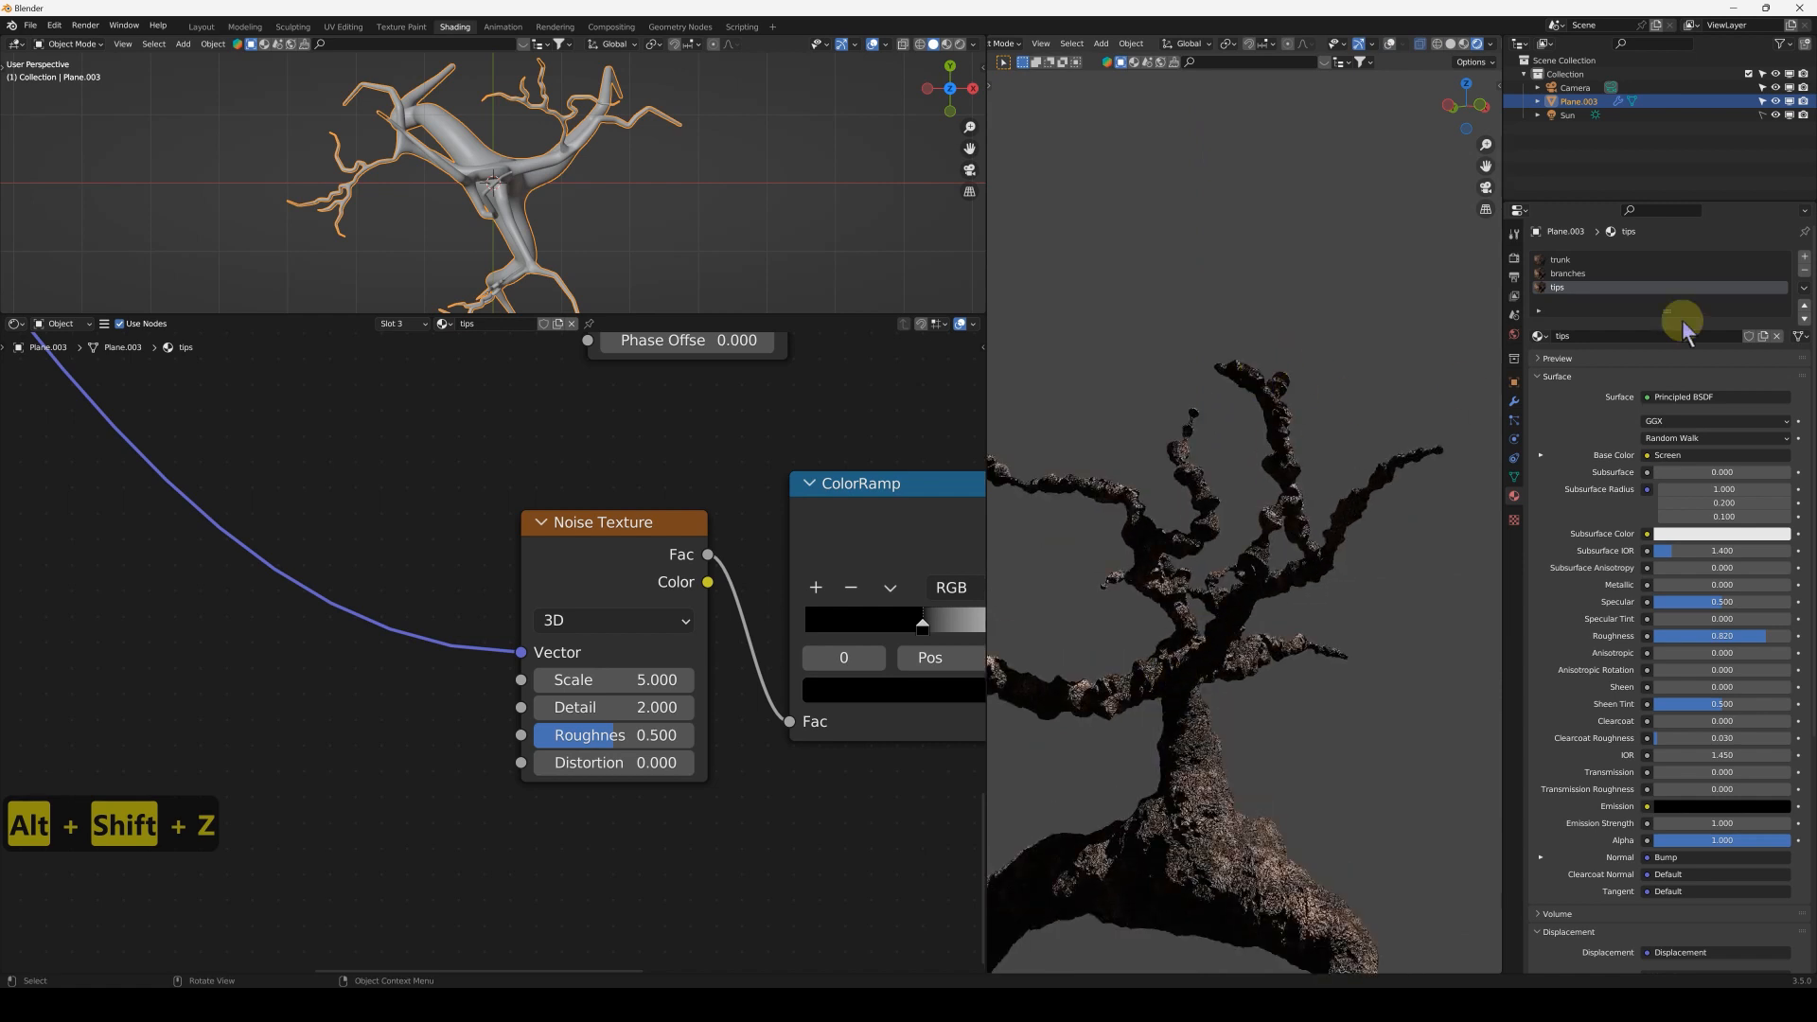
{"action": "scroll", "coordinate": [501, 644], "scroll_direction": "down", "scroll_amount": 2}
- Set the Displacement node's Scale in the tips material to 0.02
{"action": "scroll", "coordinate": [679, 624], "scroll_direction": "down", "scroll_amount": 8}
{"action": "middle_click_drag", "start_coordinate": [852, 598], "coordinate": [640, 666]}
{"action": "scroll", "coordinate": [770, 681], "scroll_direction": "up", "scroll_amount": 12}
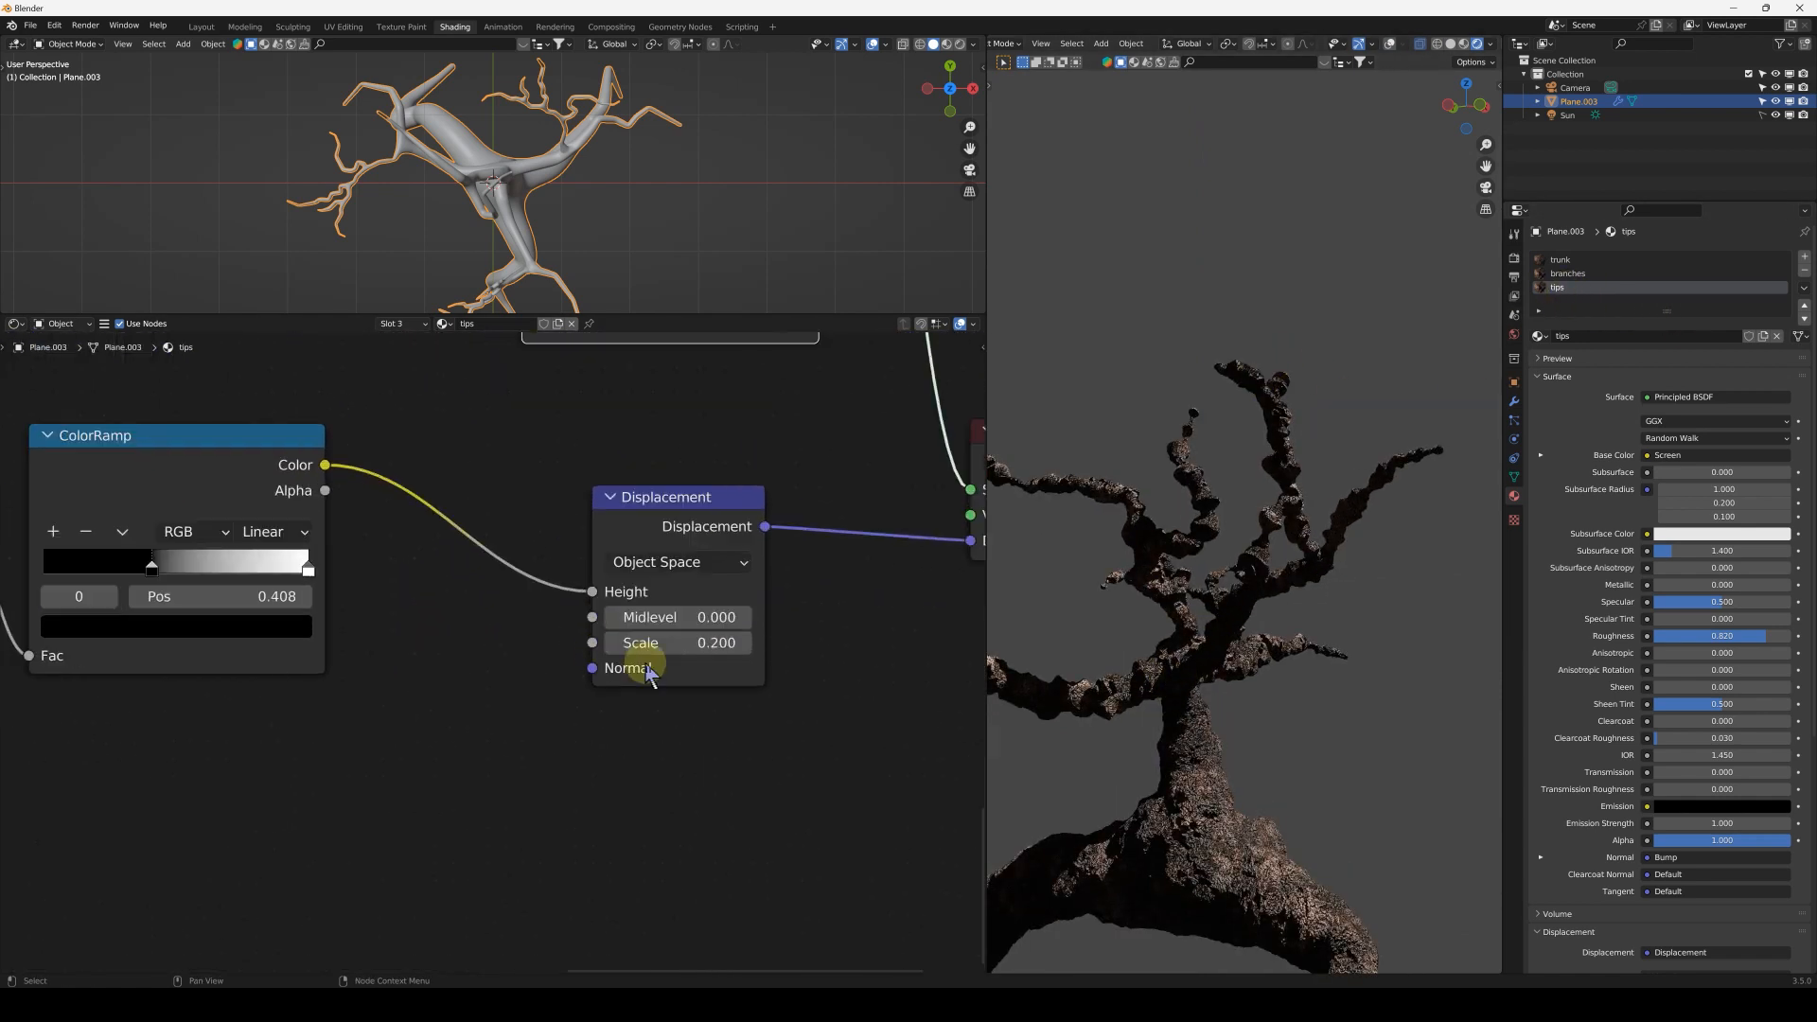
{"action": "left_click", "coordinate": [686, 644]}
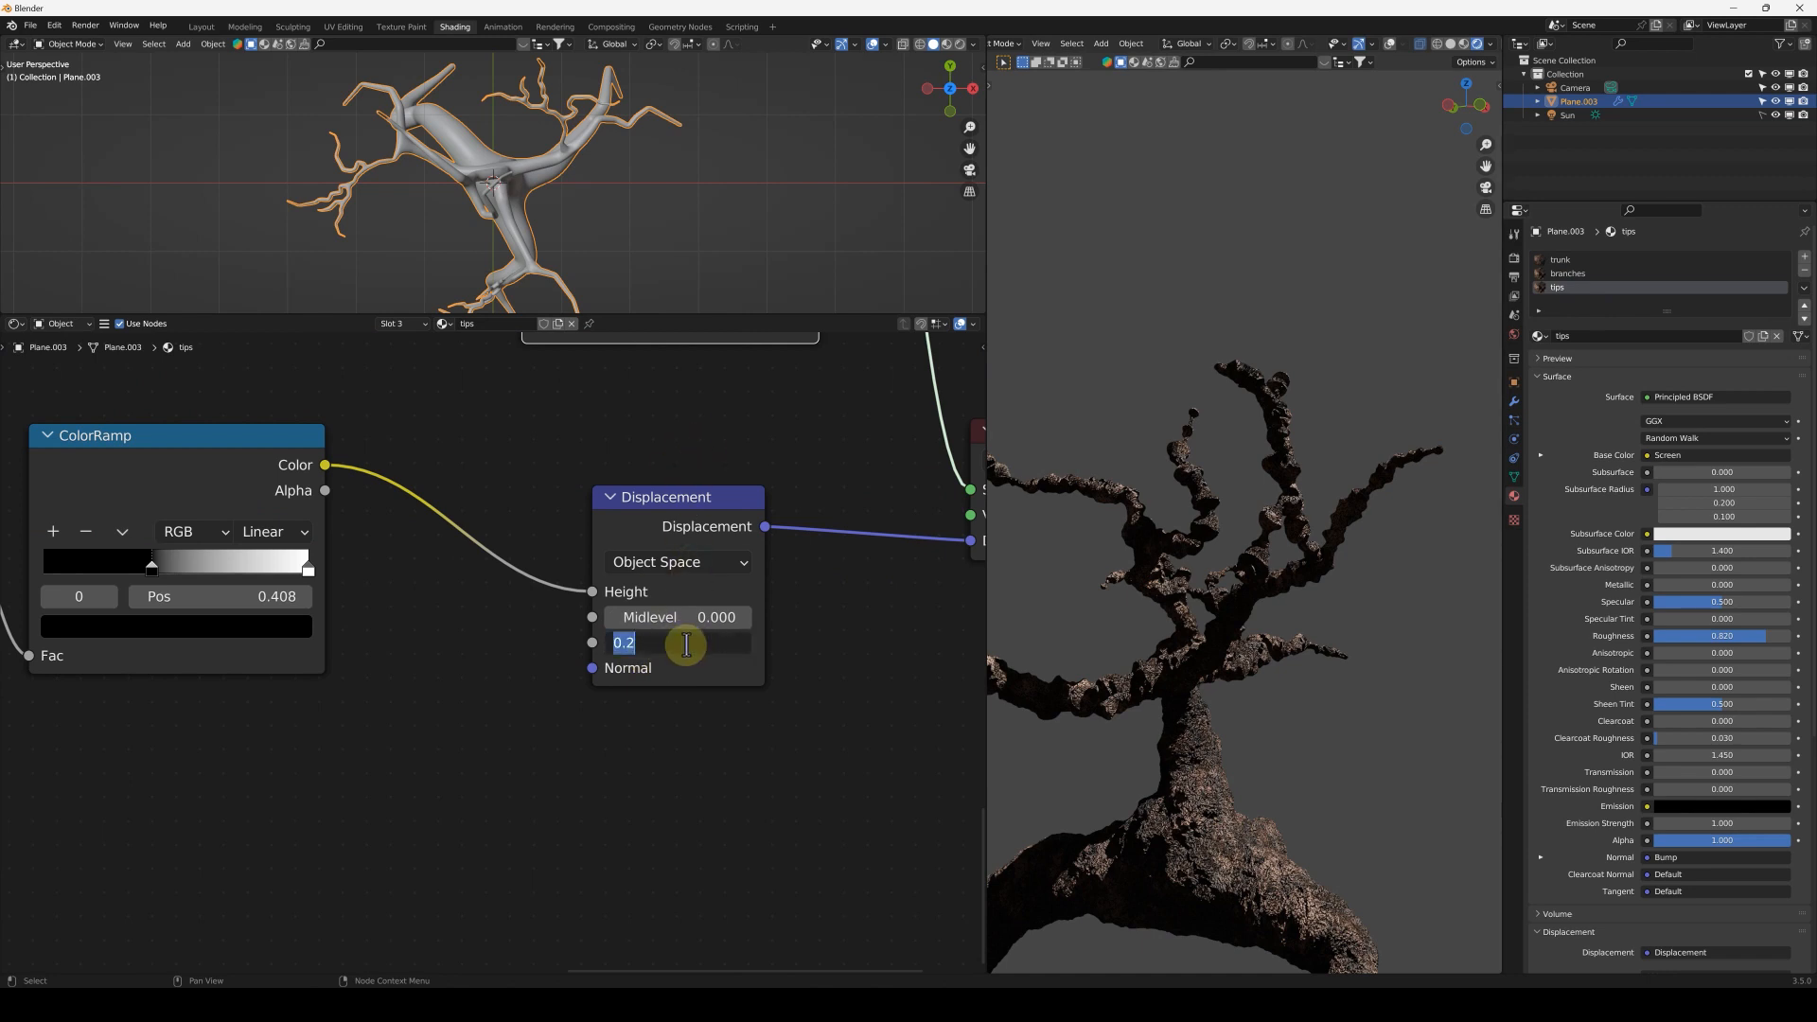
{"action": "type", "text": ".02"}
{"action": "key", "text": "Return"}
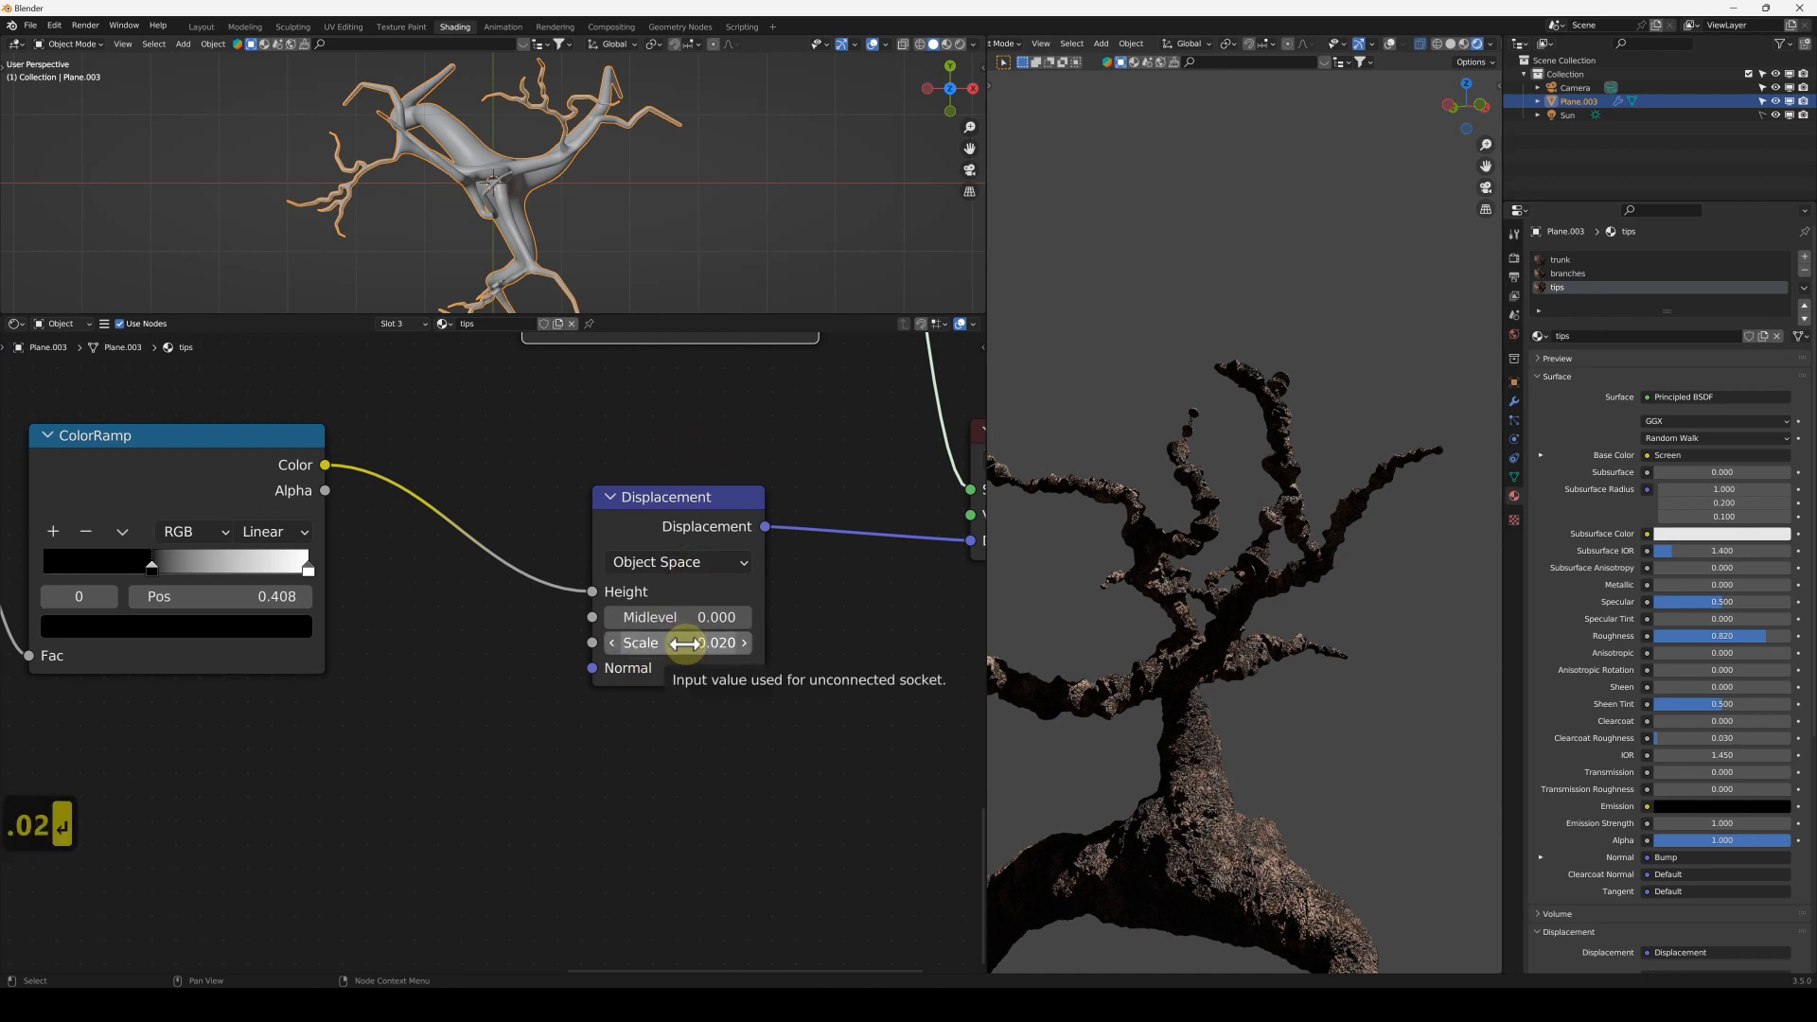
- Set the Displacement node's Scale in the branches material to 0.08
{"action": "left_click", "coordinate": [1567, 274]}
{"action": "left_click", "coordinate": [692, 642]}
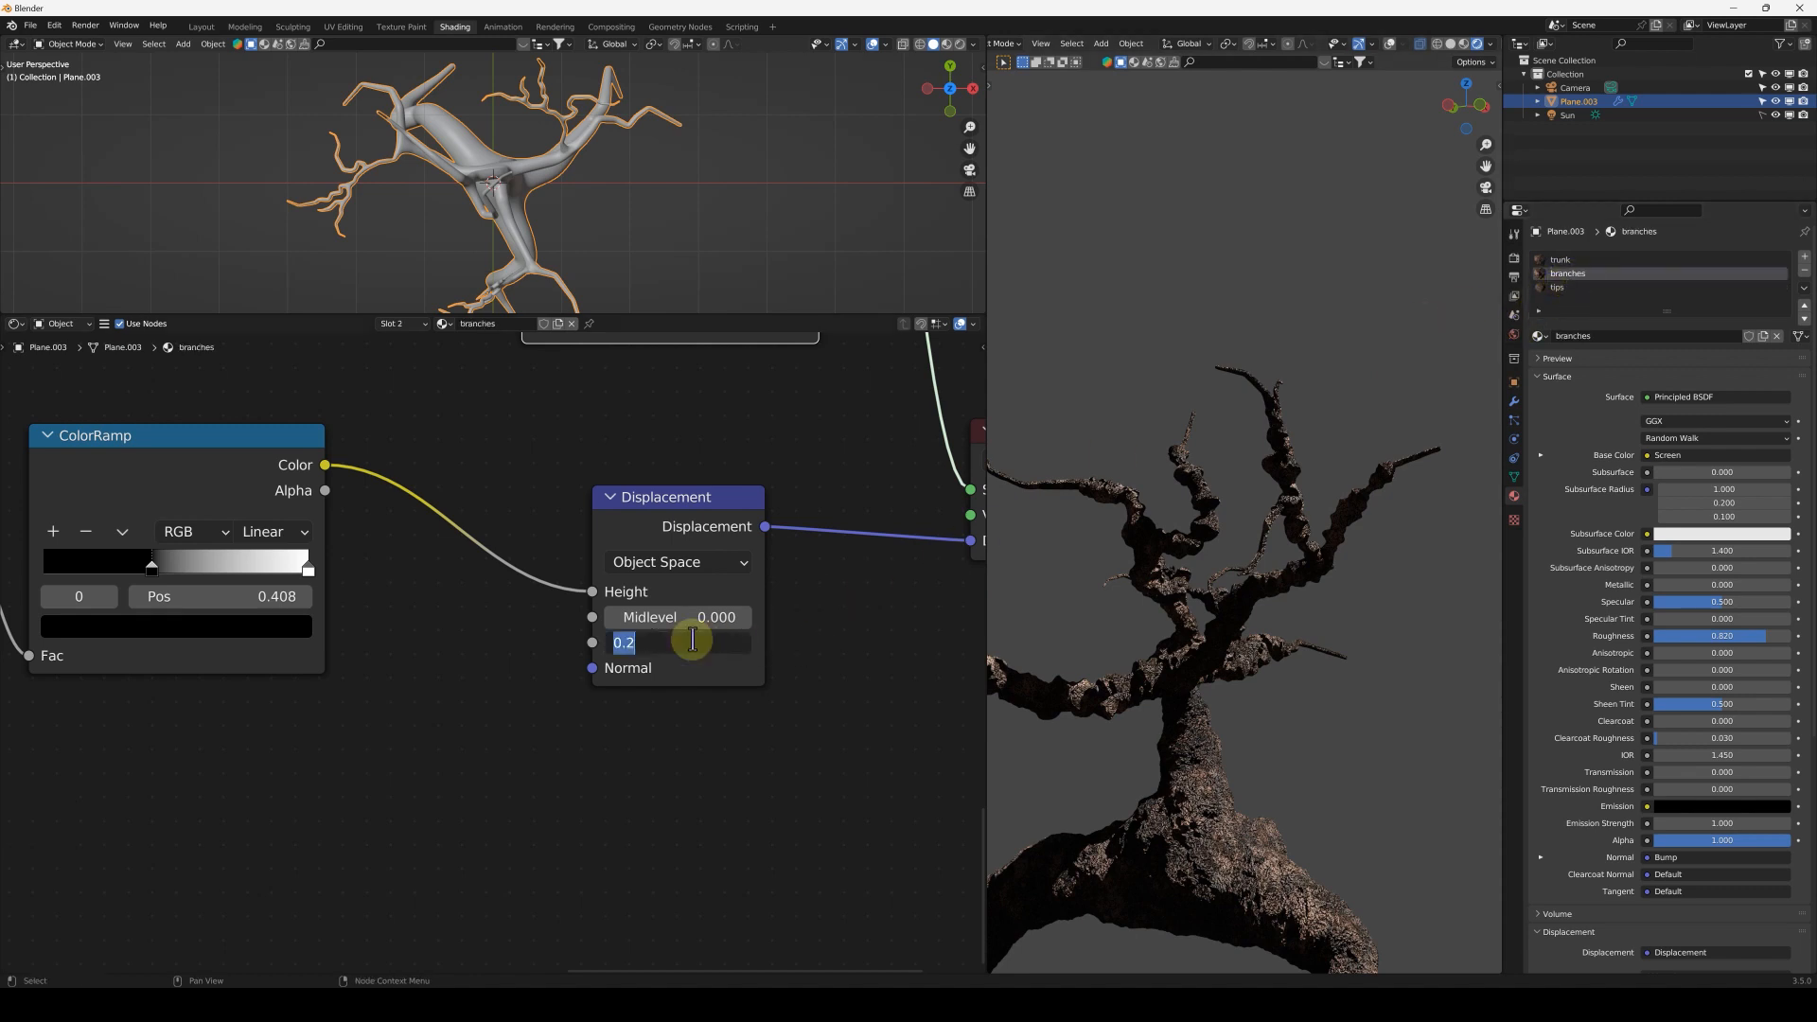
{"action": "type", "text": ".08"}
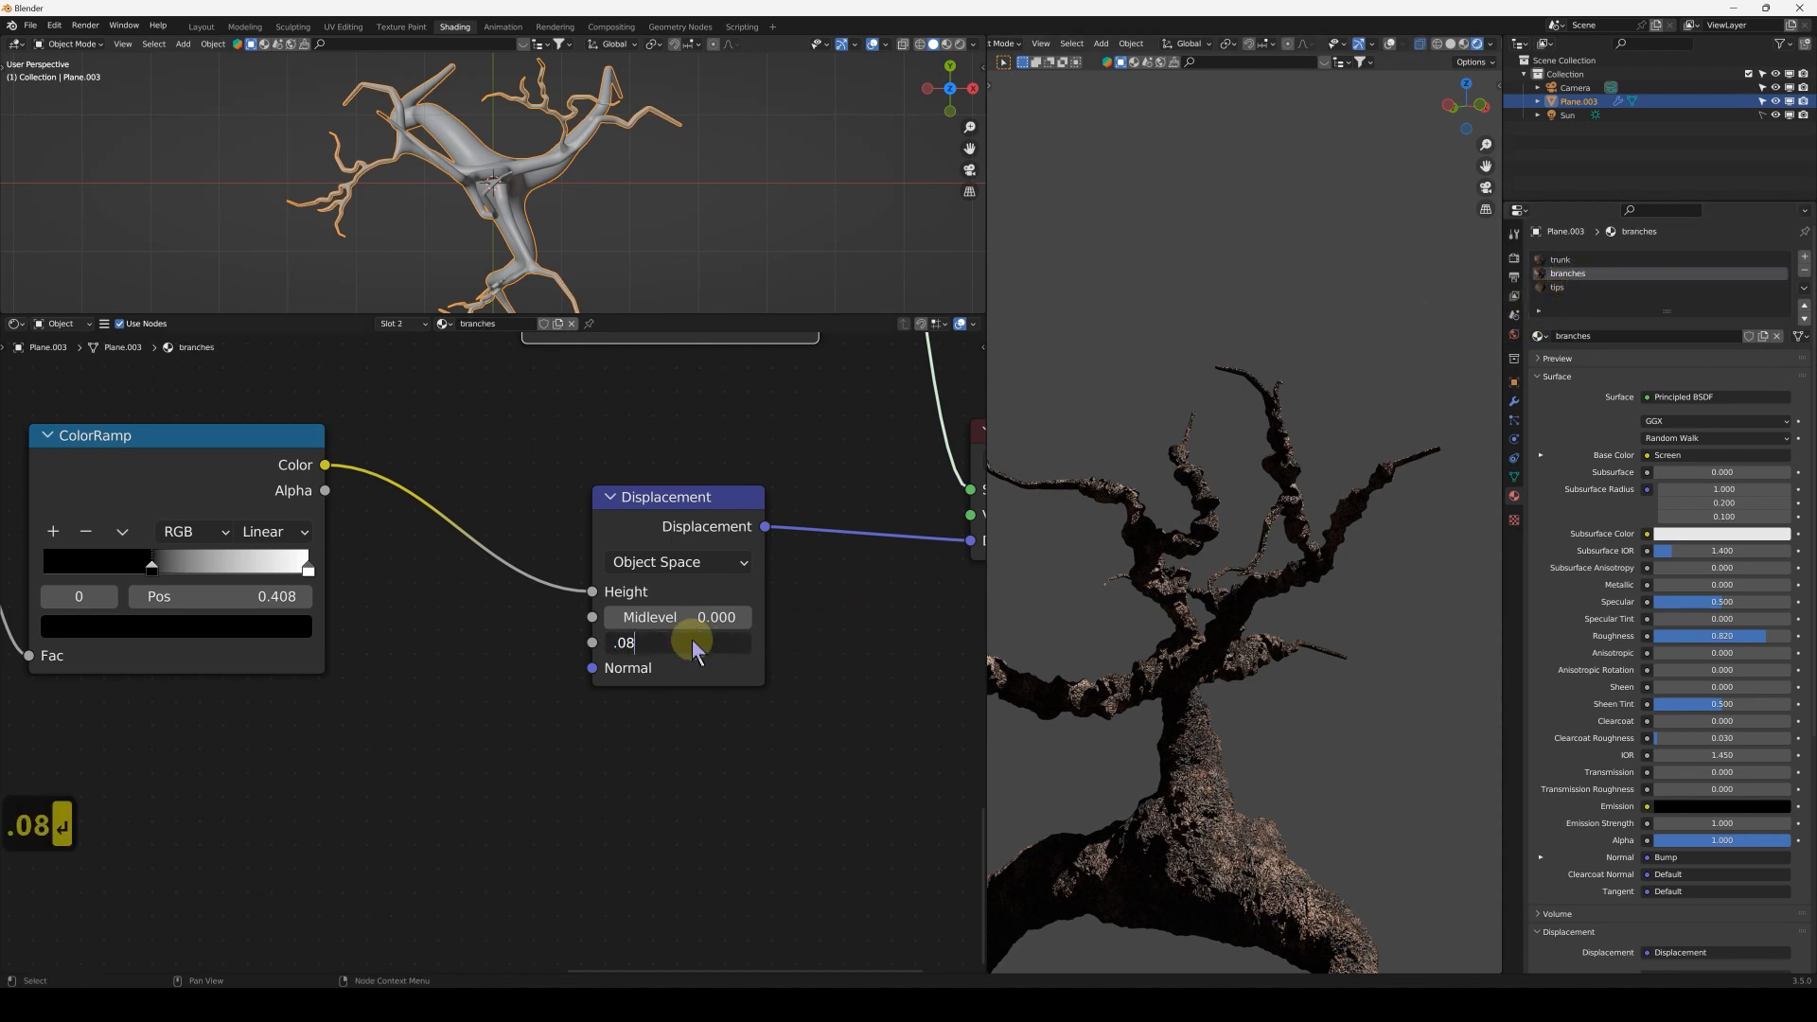
{"action": "key", "text": "Return"}
- Brighten the world background colour to full white
{"action": "middle_click_drag", "start_coordinate": [1177, 662], "coordinate": [1448, 421]}
{"action": "left_click", "coordinate": [1514, 335]}
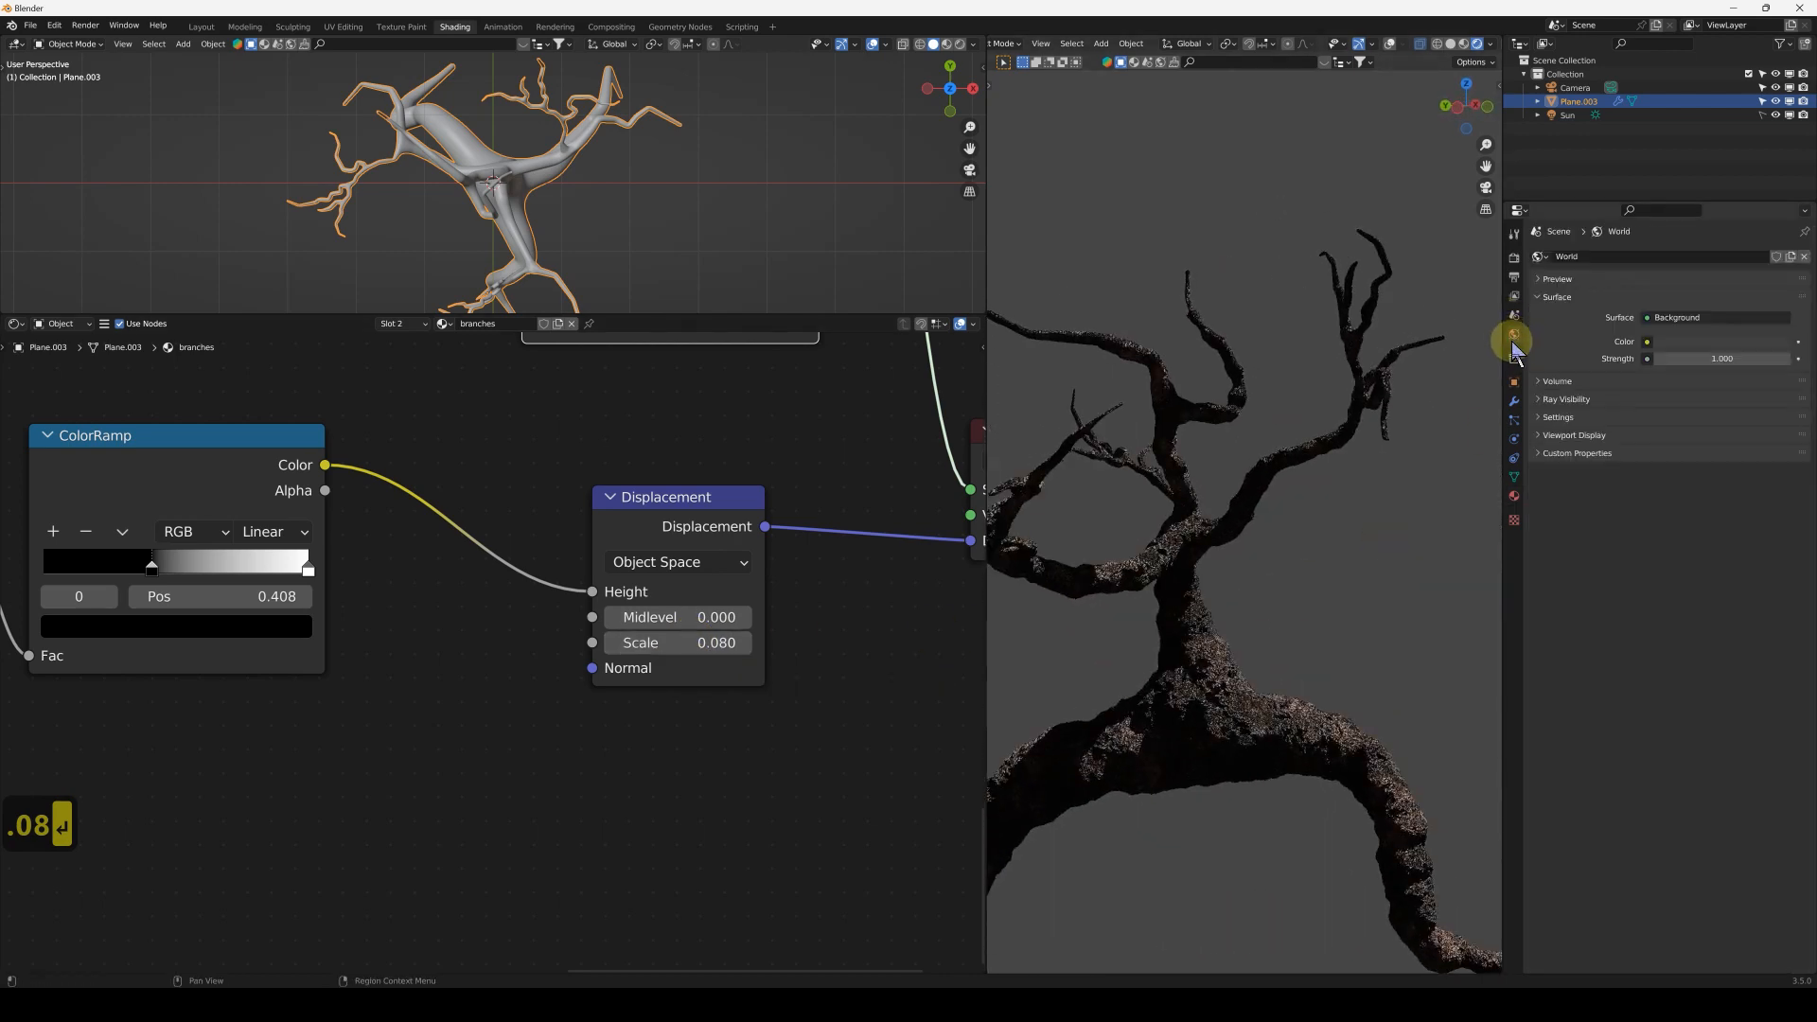
{"action": "left_click", "coordinate": [1710, 343]}
{"action": "left_click", "coordinate": [1783, 159]}
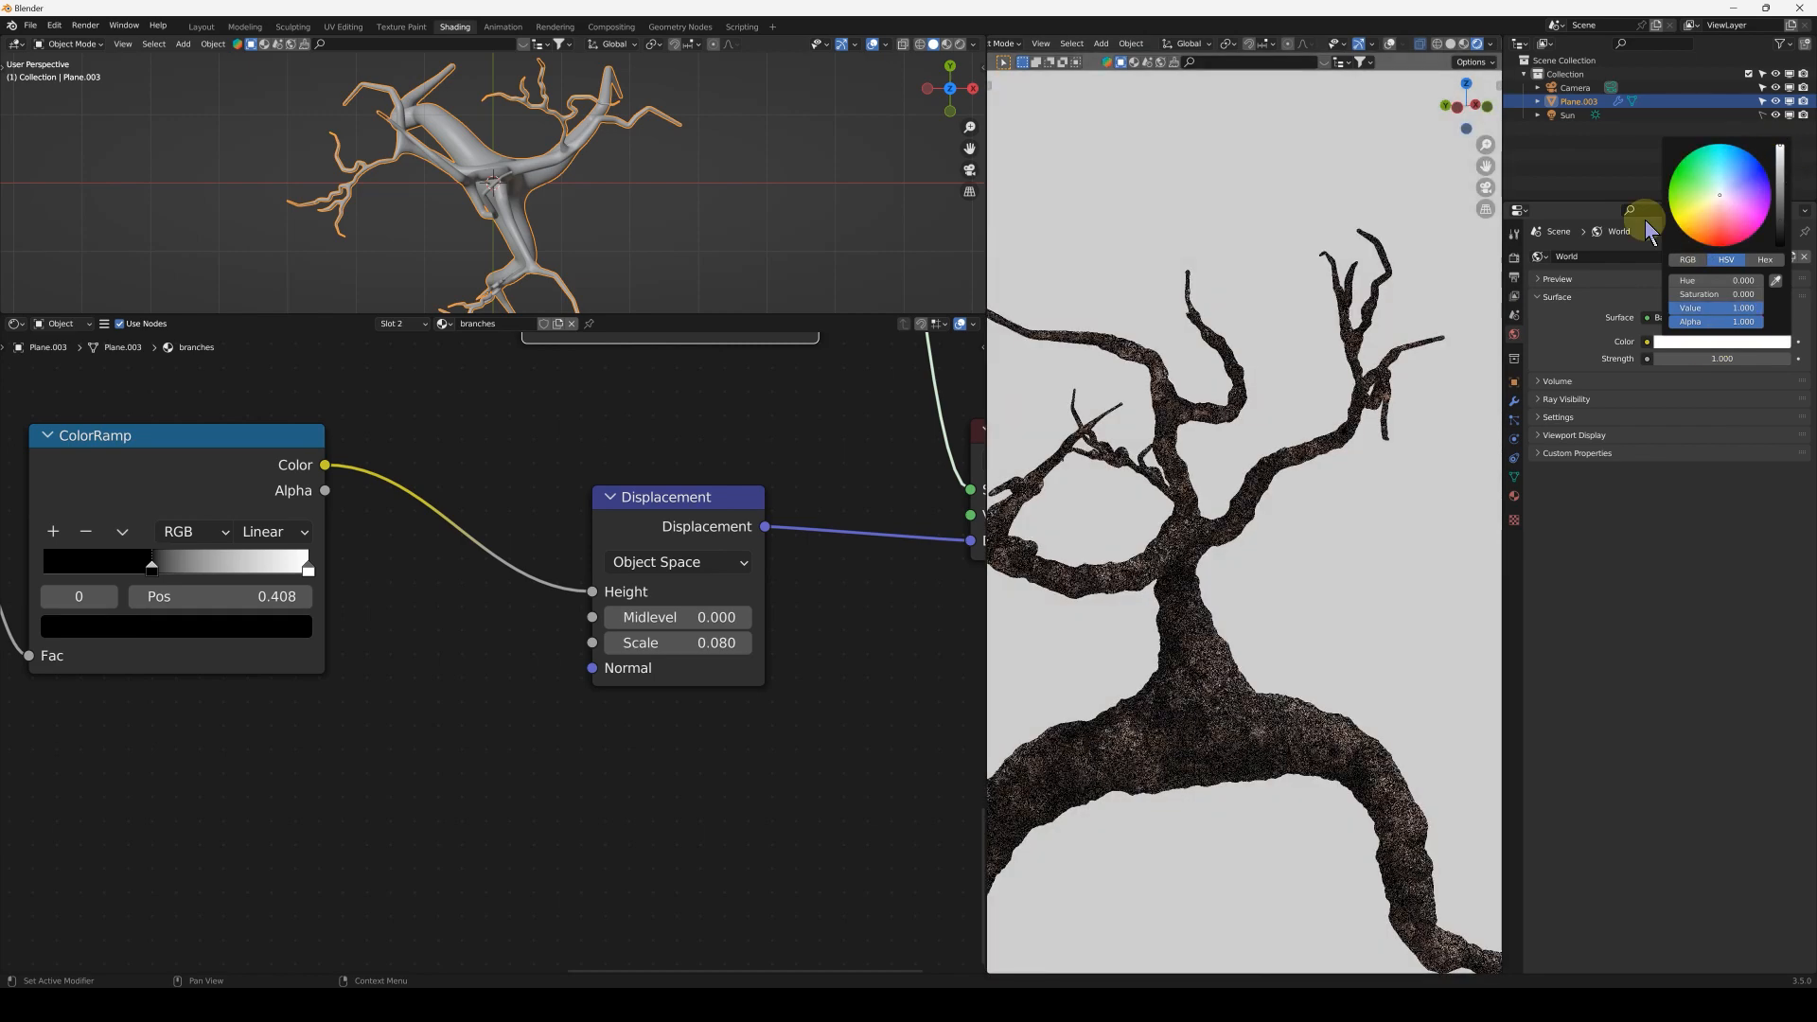
- Darken the world background colour to a medium grey
{"action": "mouse_move", "coordinate": [1232, 542]}
{"action": "middle_mouse_down"}
{"action": "mouse_move", "coordinate": [1156, 600]}
{"action": "mouse_move", "coordinate": [1217, 600]}
{"action": "mouse_move", "coordinate": [1208, 559]}
{"action": "middle_mouse_up"}
{"action": "scroll", "coordinate": [1200, 610], "scroll_direction": "up", "scroll_amount": 8}
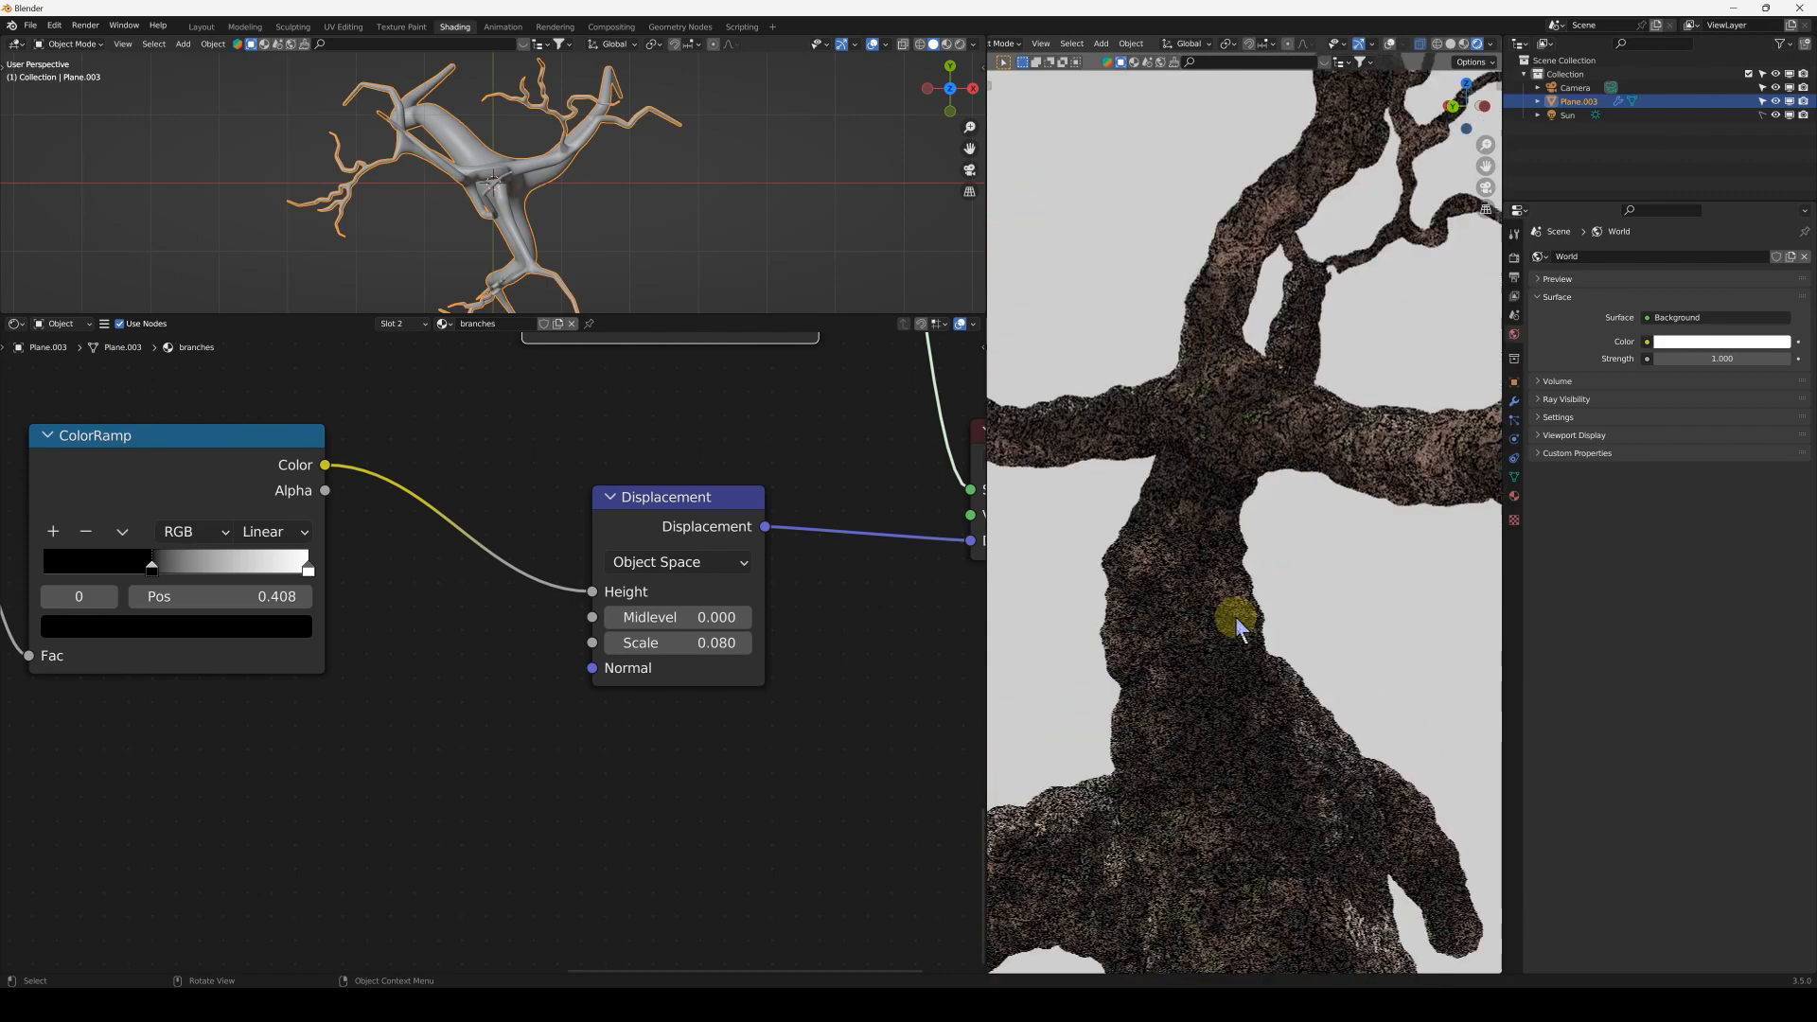
{"action": "left_click", "coordinate": [1691, 343]}
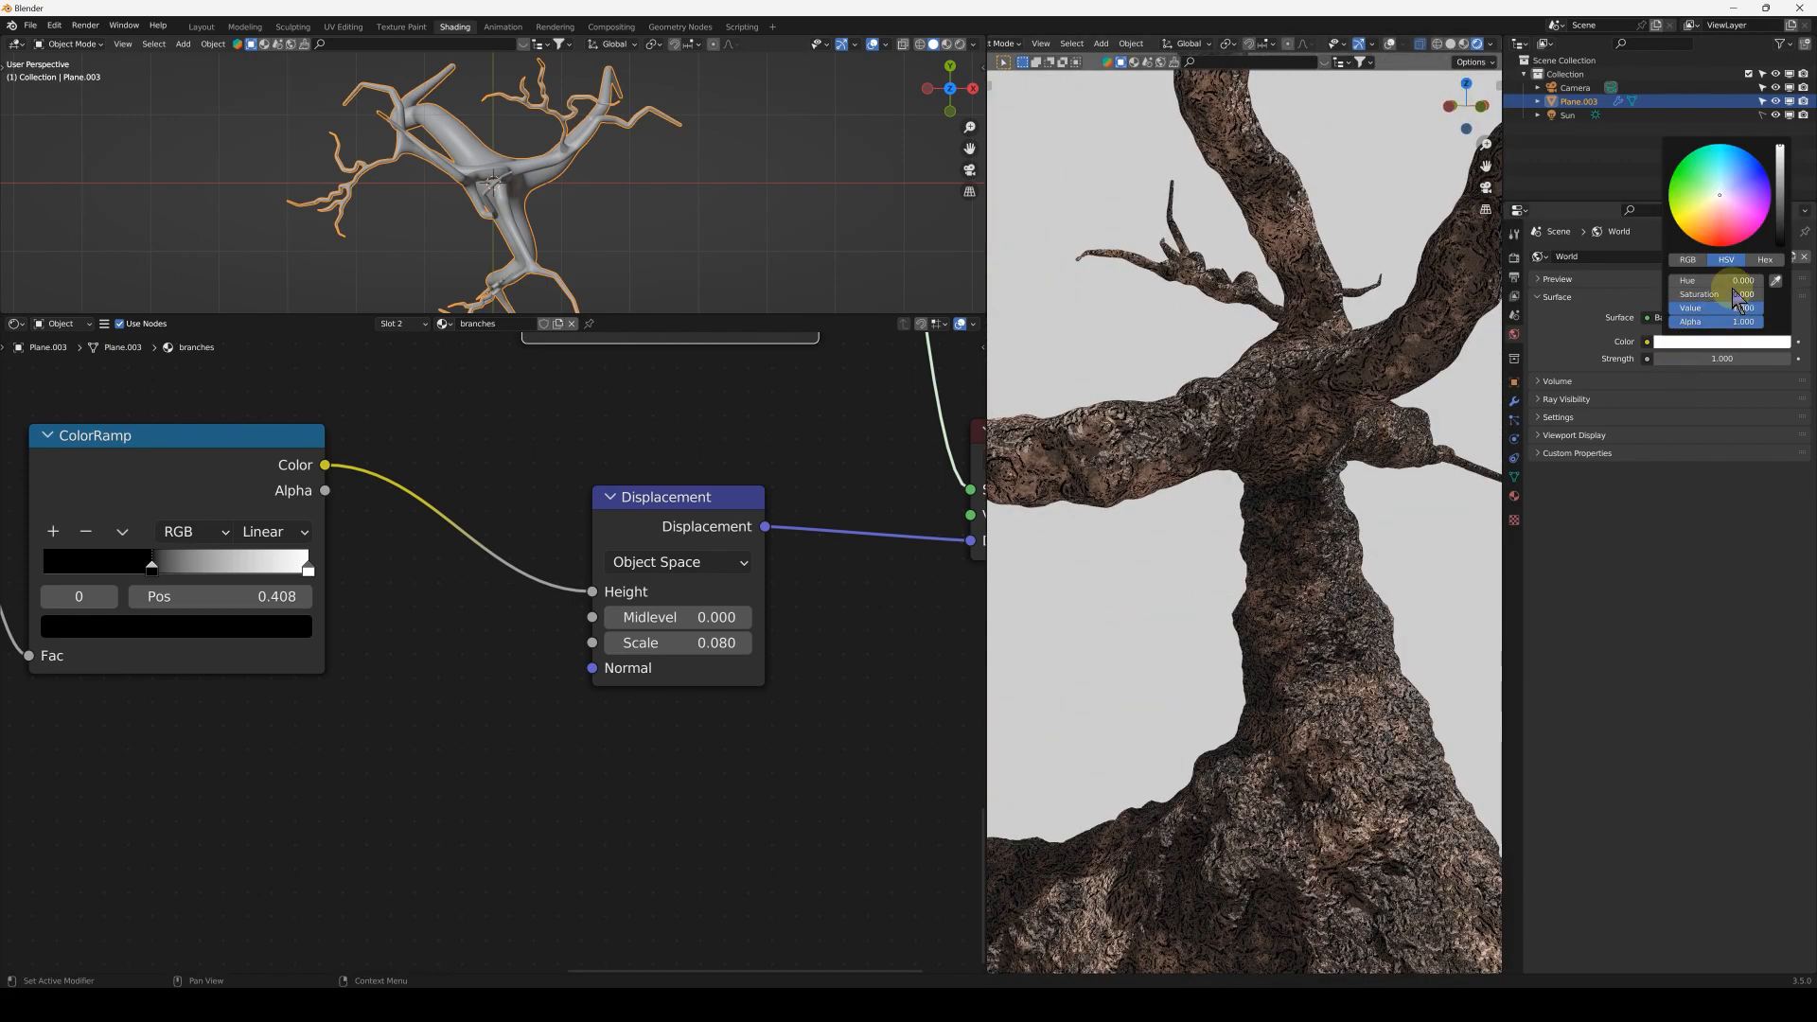
{"action": "left_click_drag", "start_coordinate": [1785, 216], "coordinate": [1785, 232]}
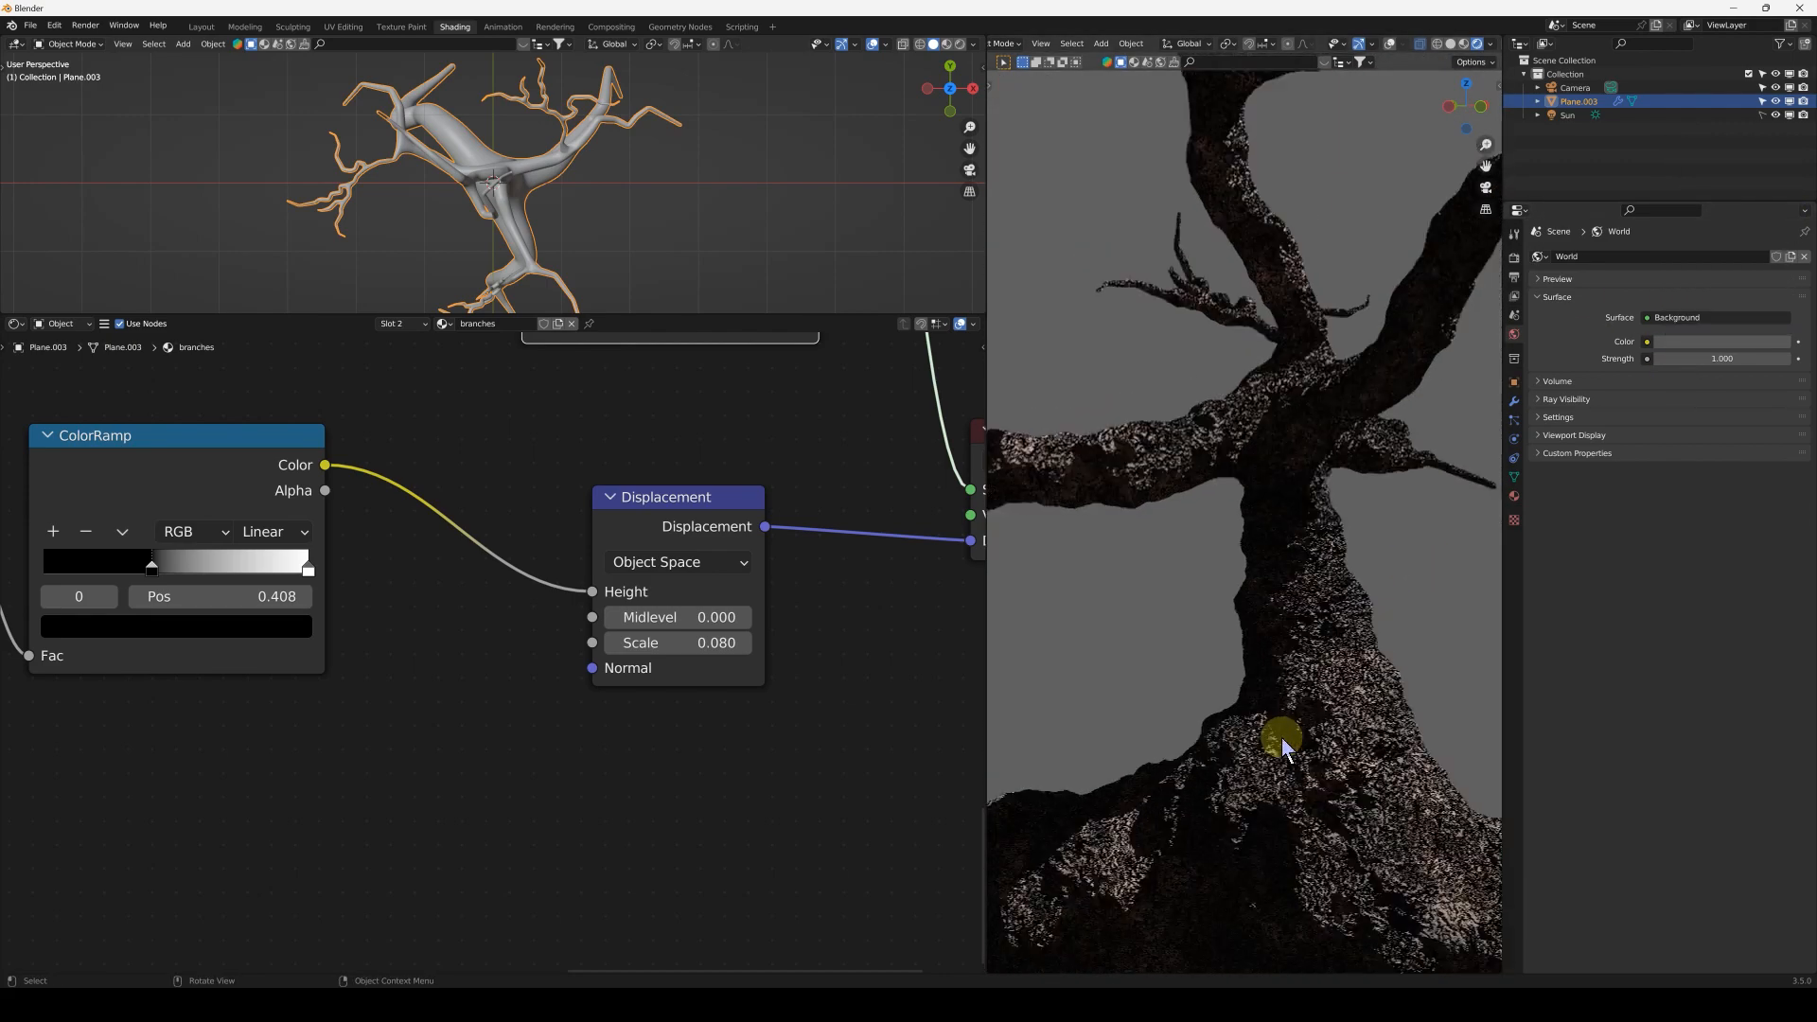
- Set the Sun light's Angle to 25° for softer shadows
{"action": "left_click", "coordinate": [1569, 114]}
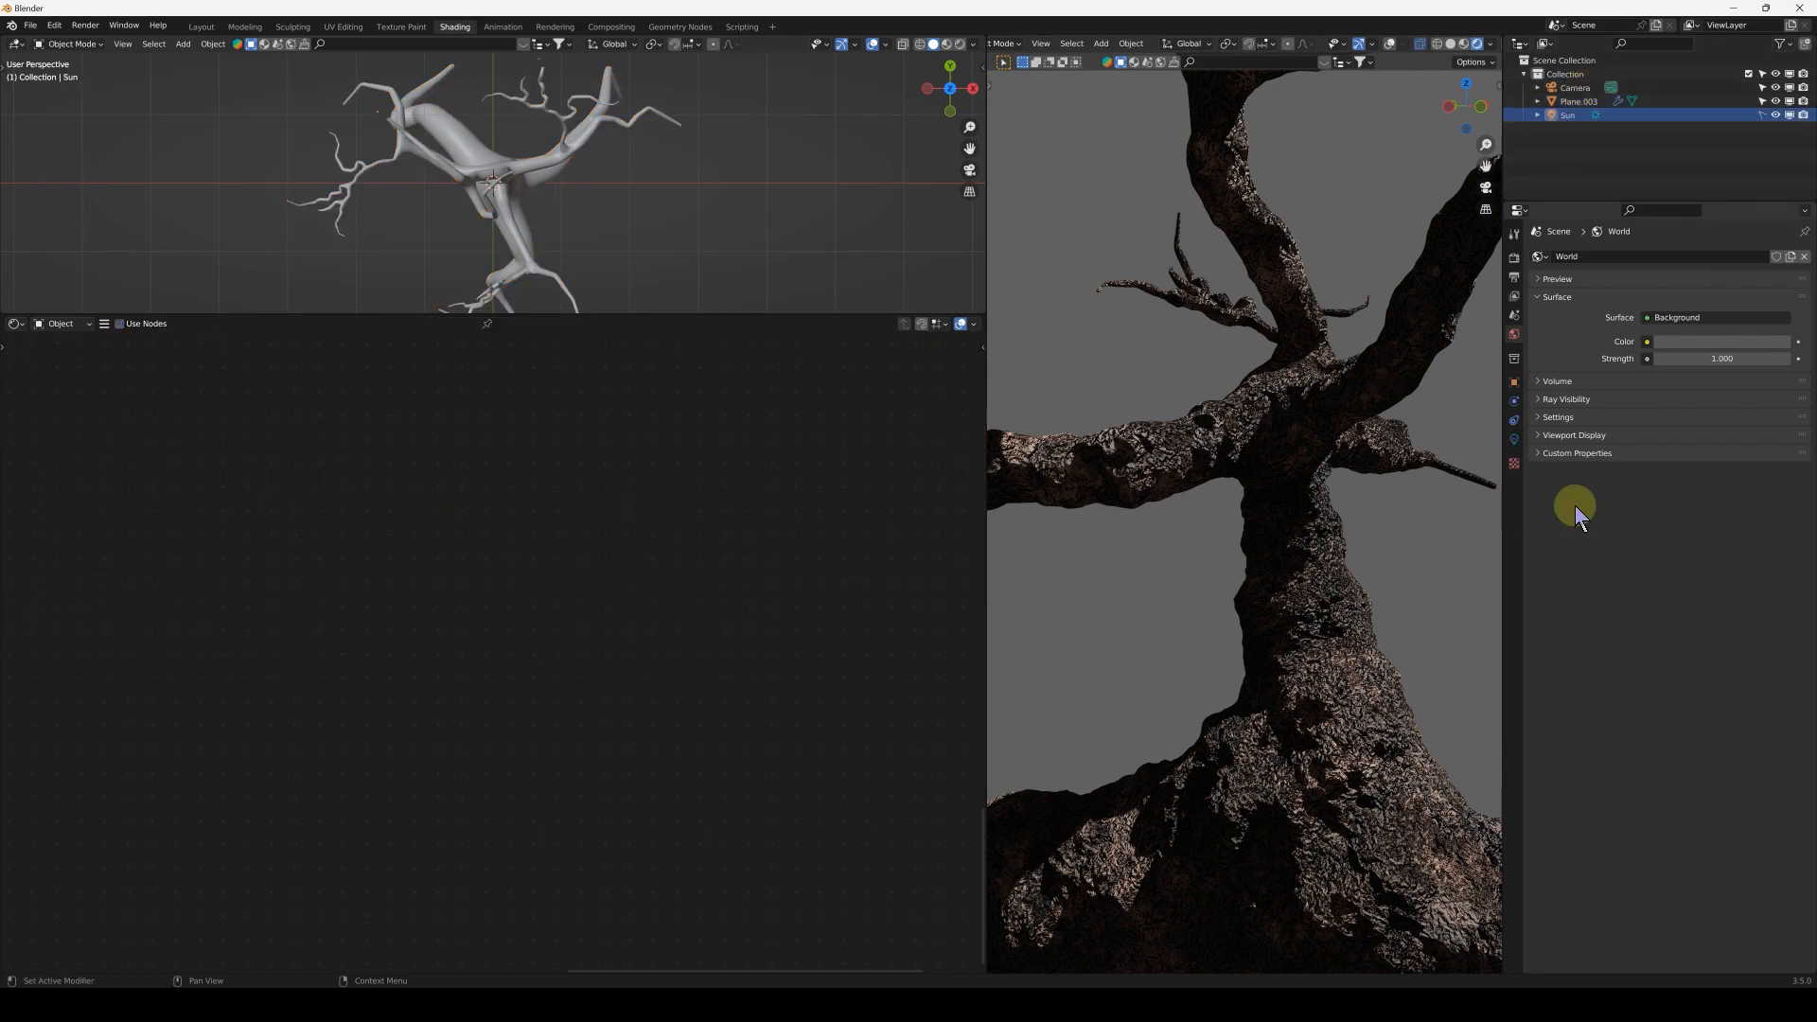
{"action": "left_click", "coordinate": [1514, 440]}
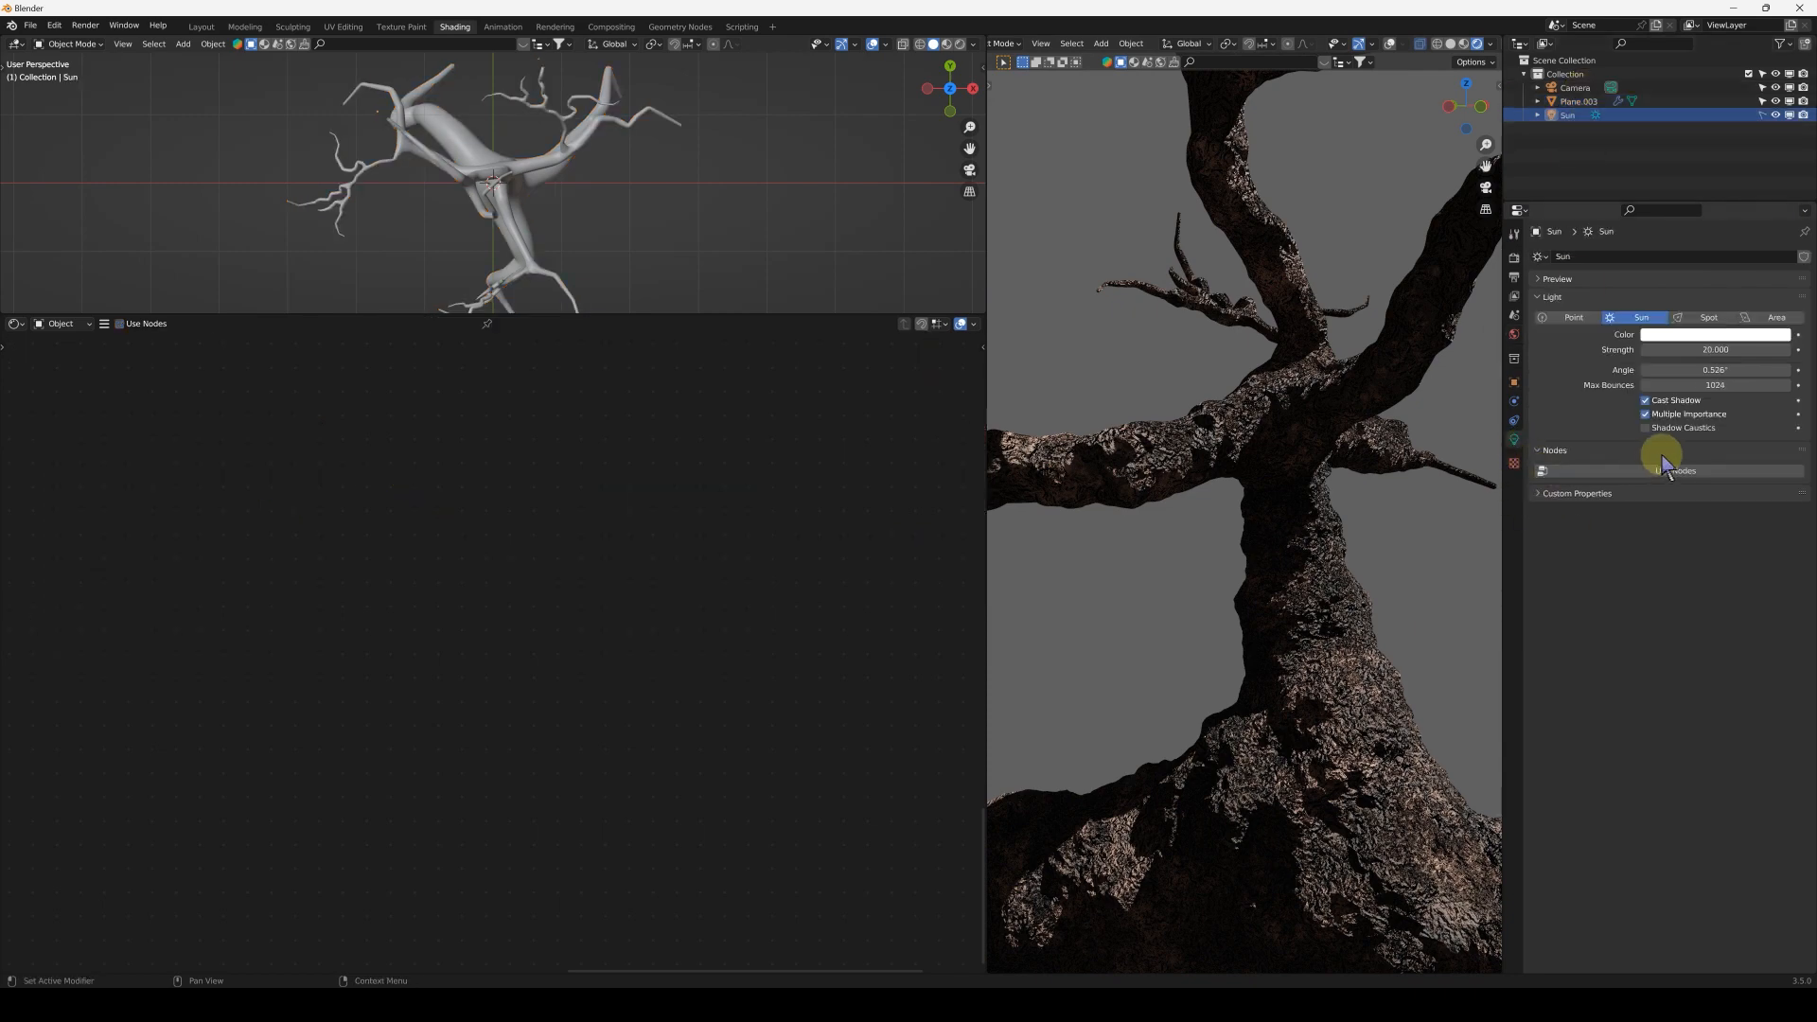
{"action": "left_click", "coordinate": [1692, 366]}
{"action": "type", "text": "25"}
{"action": "key", "text": "Return"}
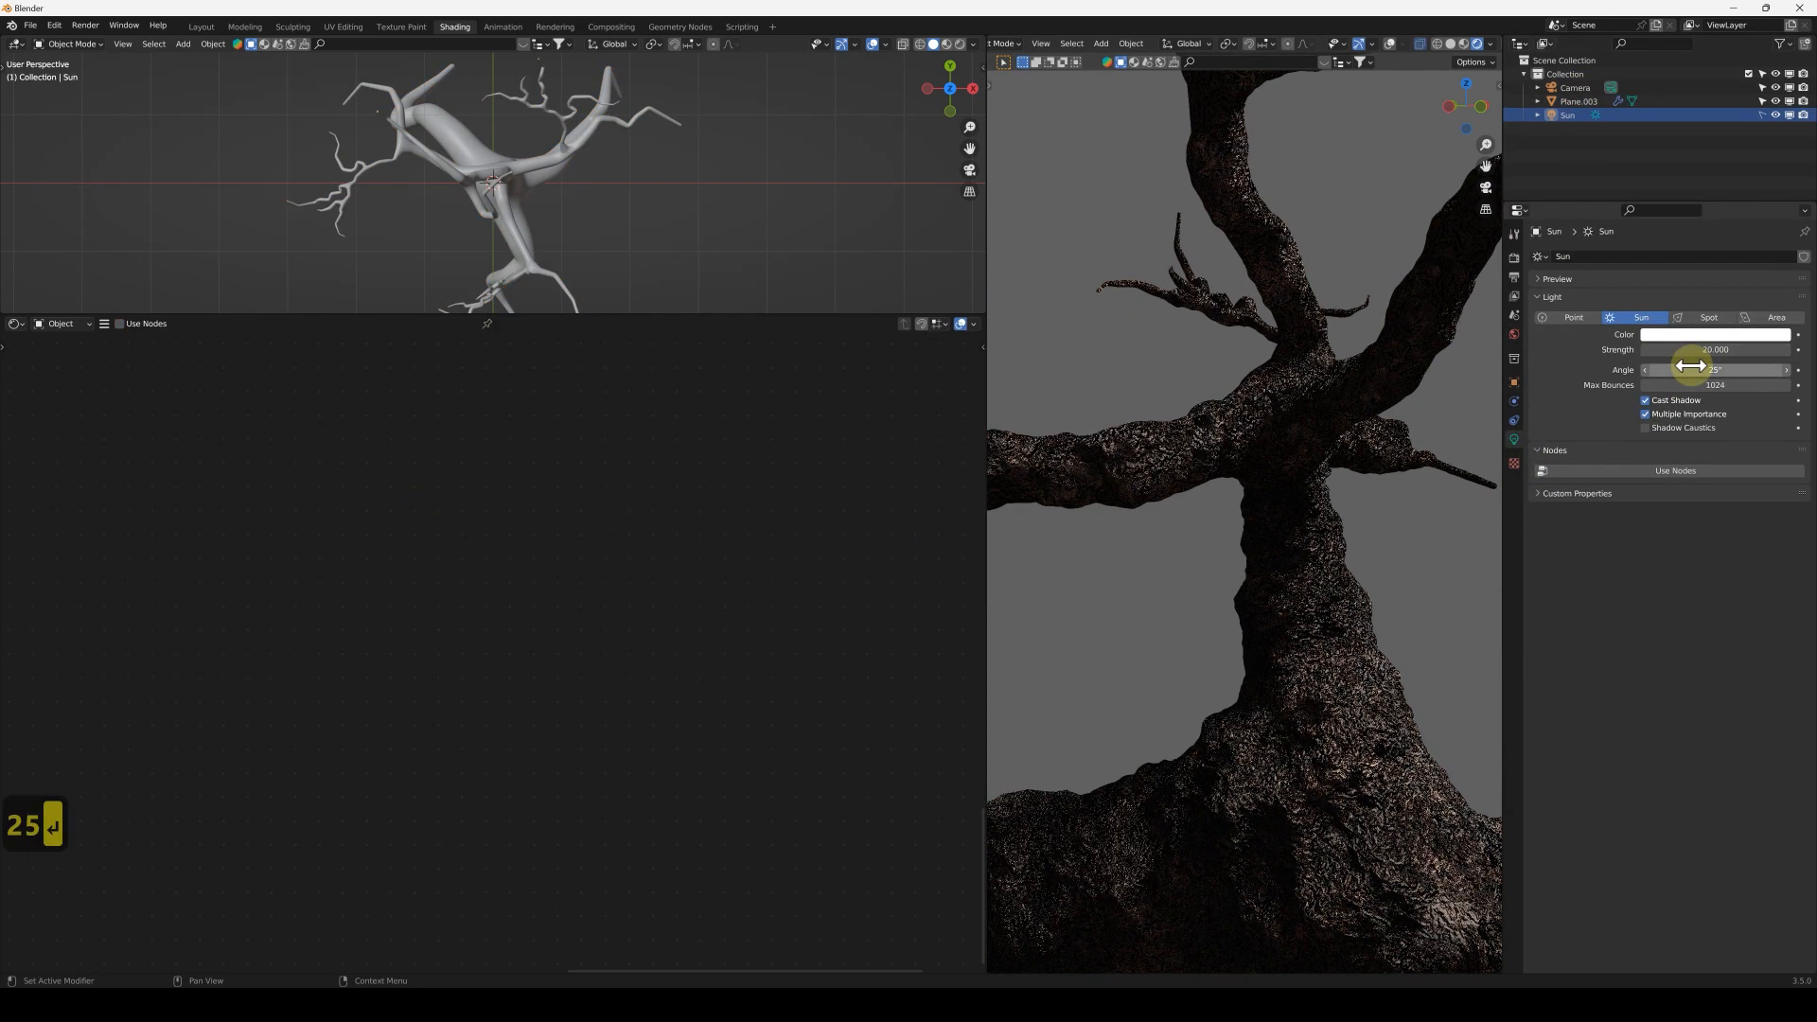
- Examine the whole rendered tree from several sides under the sunlight
{"action": "middle_click_drag", "start_coordinate": [1086, 843], "coordinate": [1200, 747]}
{"action": "scroll", "coordinate": [1200, 745], "scroll_direction": "down", "scroll_amount": 2}
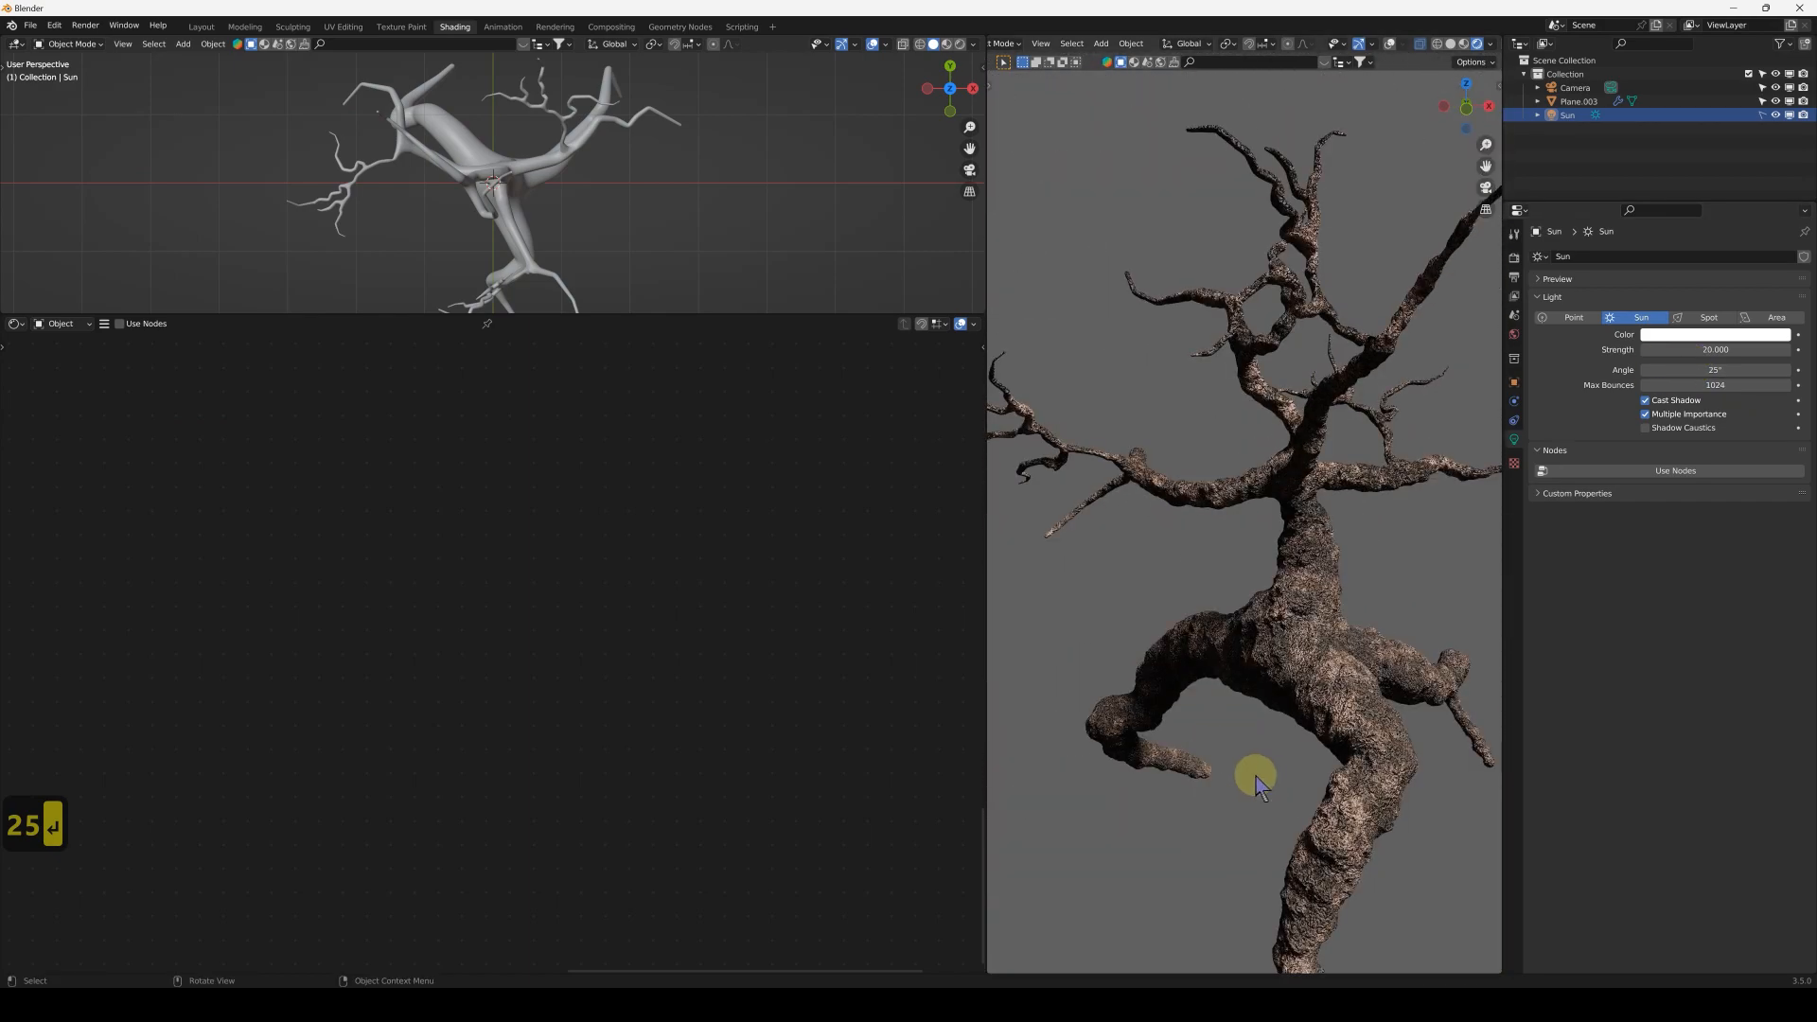
{"action": "scroll", "coordinate": [1287, 741], "scroll_direction": "down", "scroll_amount": 2}
{"action": "middle_click_drag", "start_coordinate": [1321, 719], "coordinate": [1249, 697]}
{"action": "scroll", "coordinate": [1221, 639], "scroll_direction": "up", "scroll_amount": 1}
{"action": "middle_click_drag", "start_coordinate": [1147, 621], "coordinate": [1034, 621]}
- Select the tree and show the complete node network of its branches material
{"action": "left_click", "coordinate": [1261, 608]}
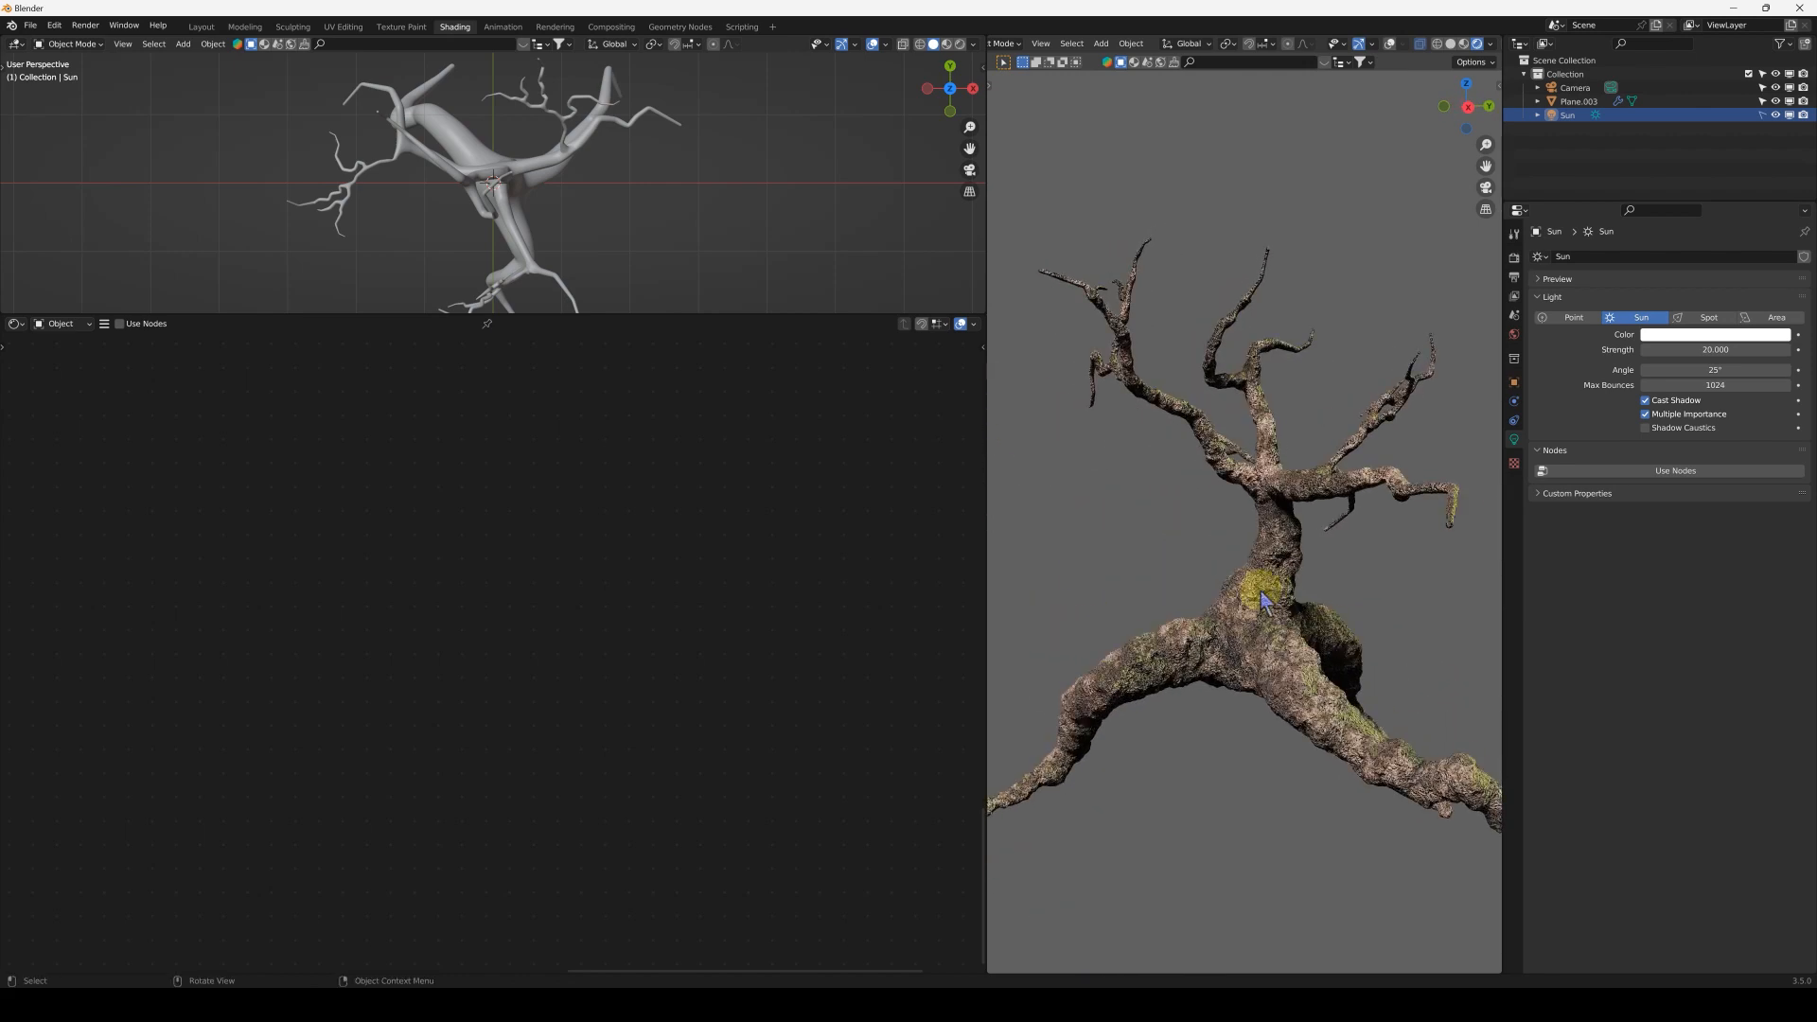
{"action": "scroll", "coordinate": [700, 634], "scroll_direction": "down", "scroll_amount": 4}
{"action": "scroll", "coordinate": [563, 662], "scroll_direction": "down", "scroll_amount": 4}
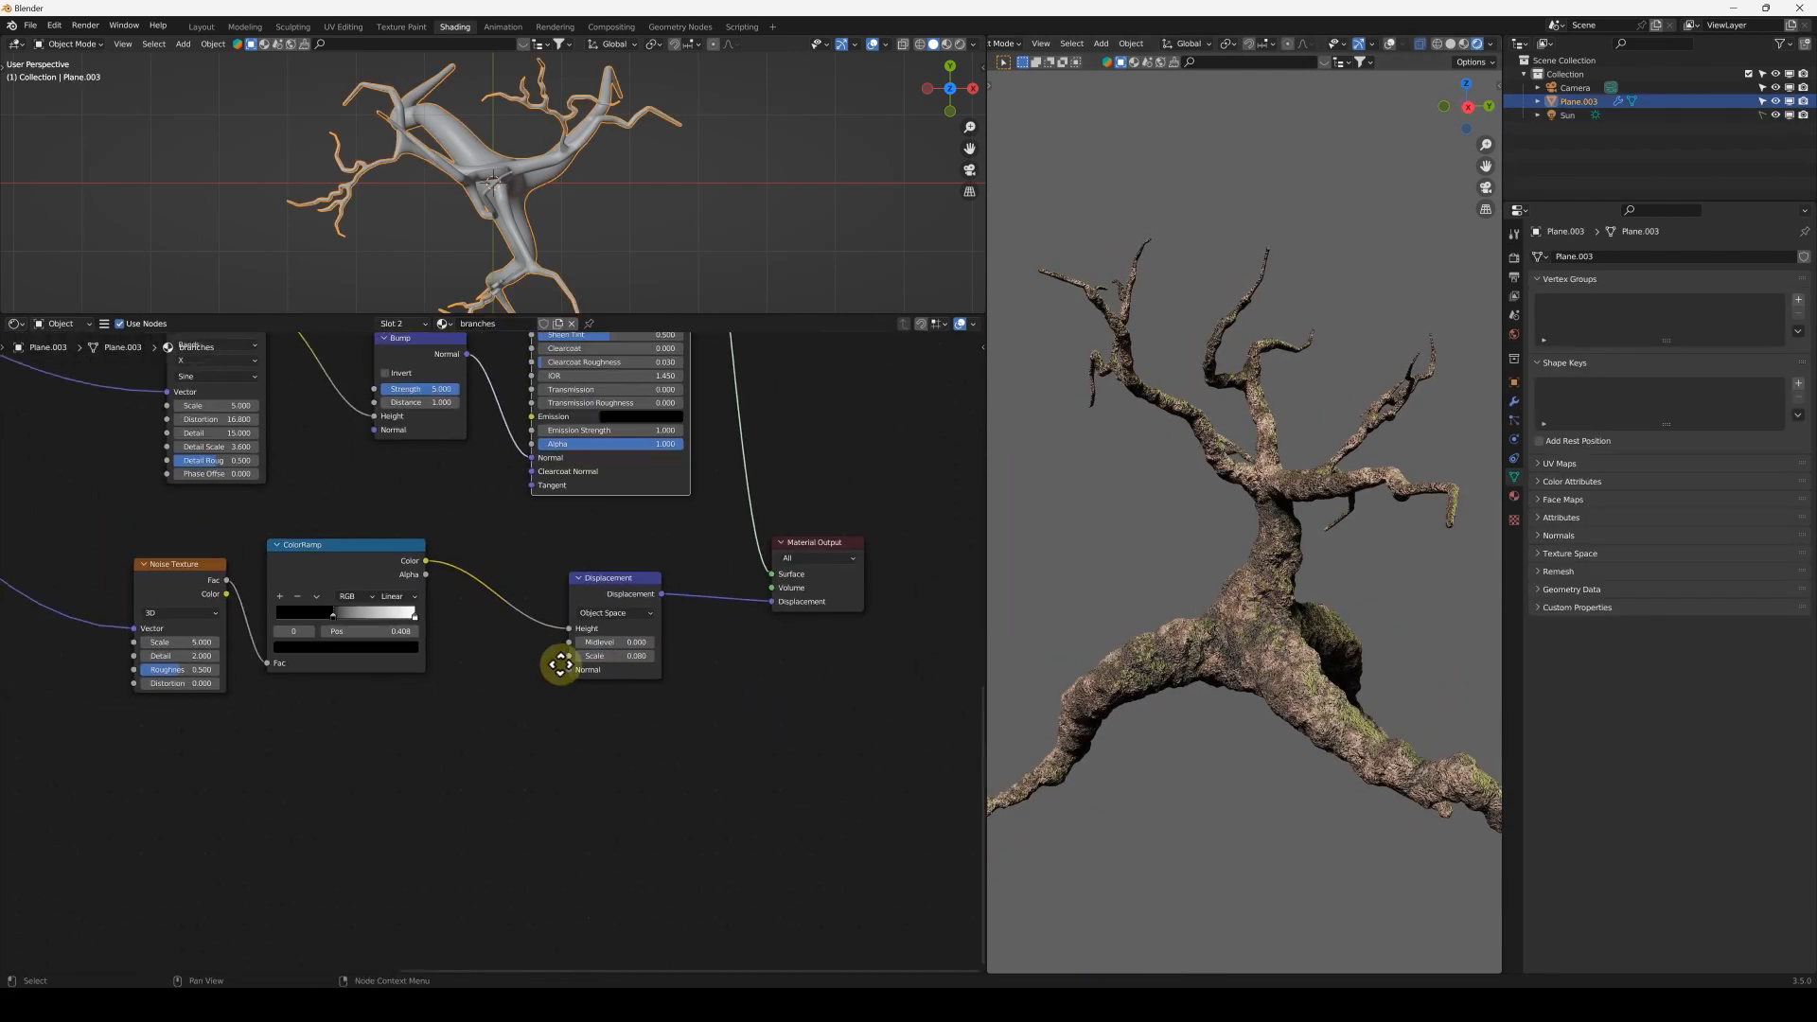
{"action": "middle_click_drag", "start_coordinate": [565, 613], "coordinate": [704, 724]}
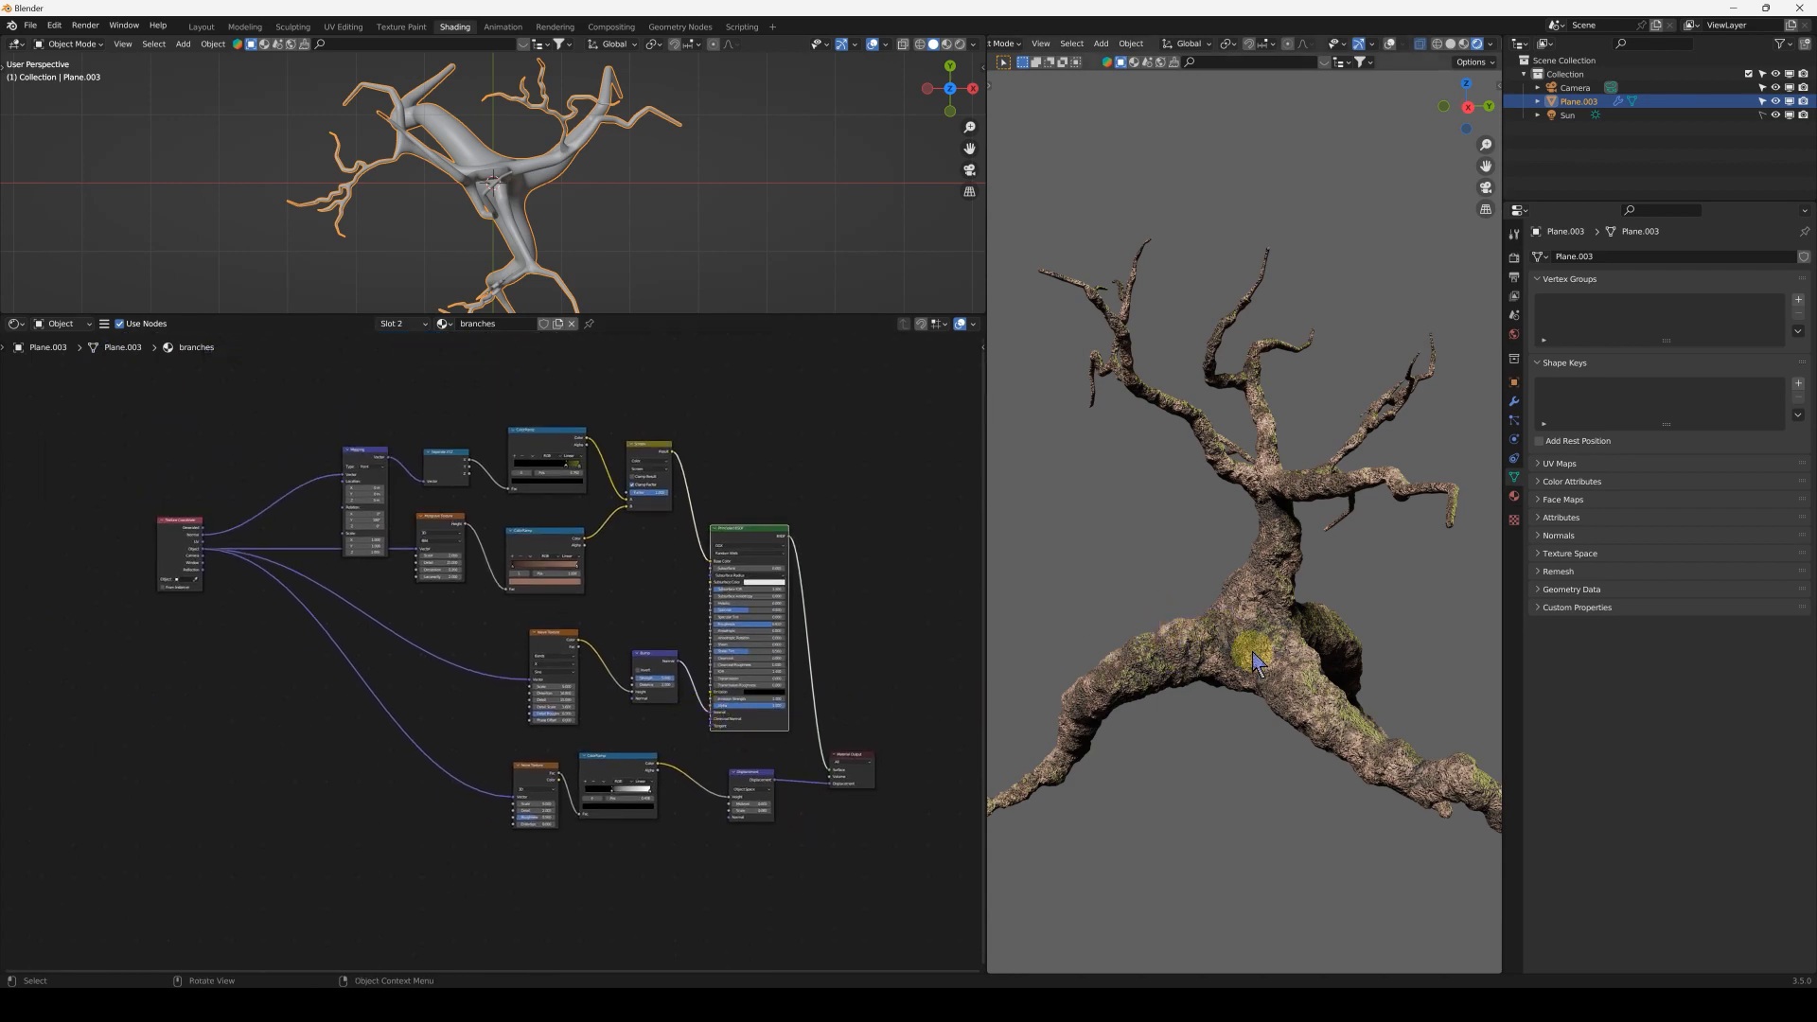
- Examine the mossy bark on the trunk up close and the overall look of the tree
{"action": "scroll", "coordinate": [1258, 662], "scroll_direction": "up", "scroll_amount": 4}
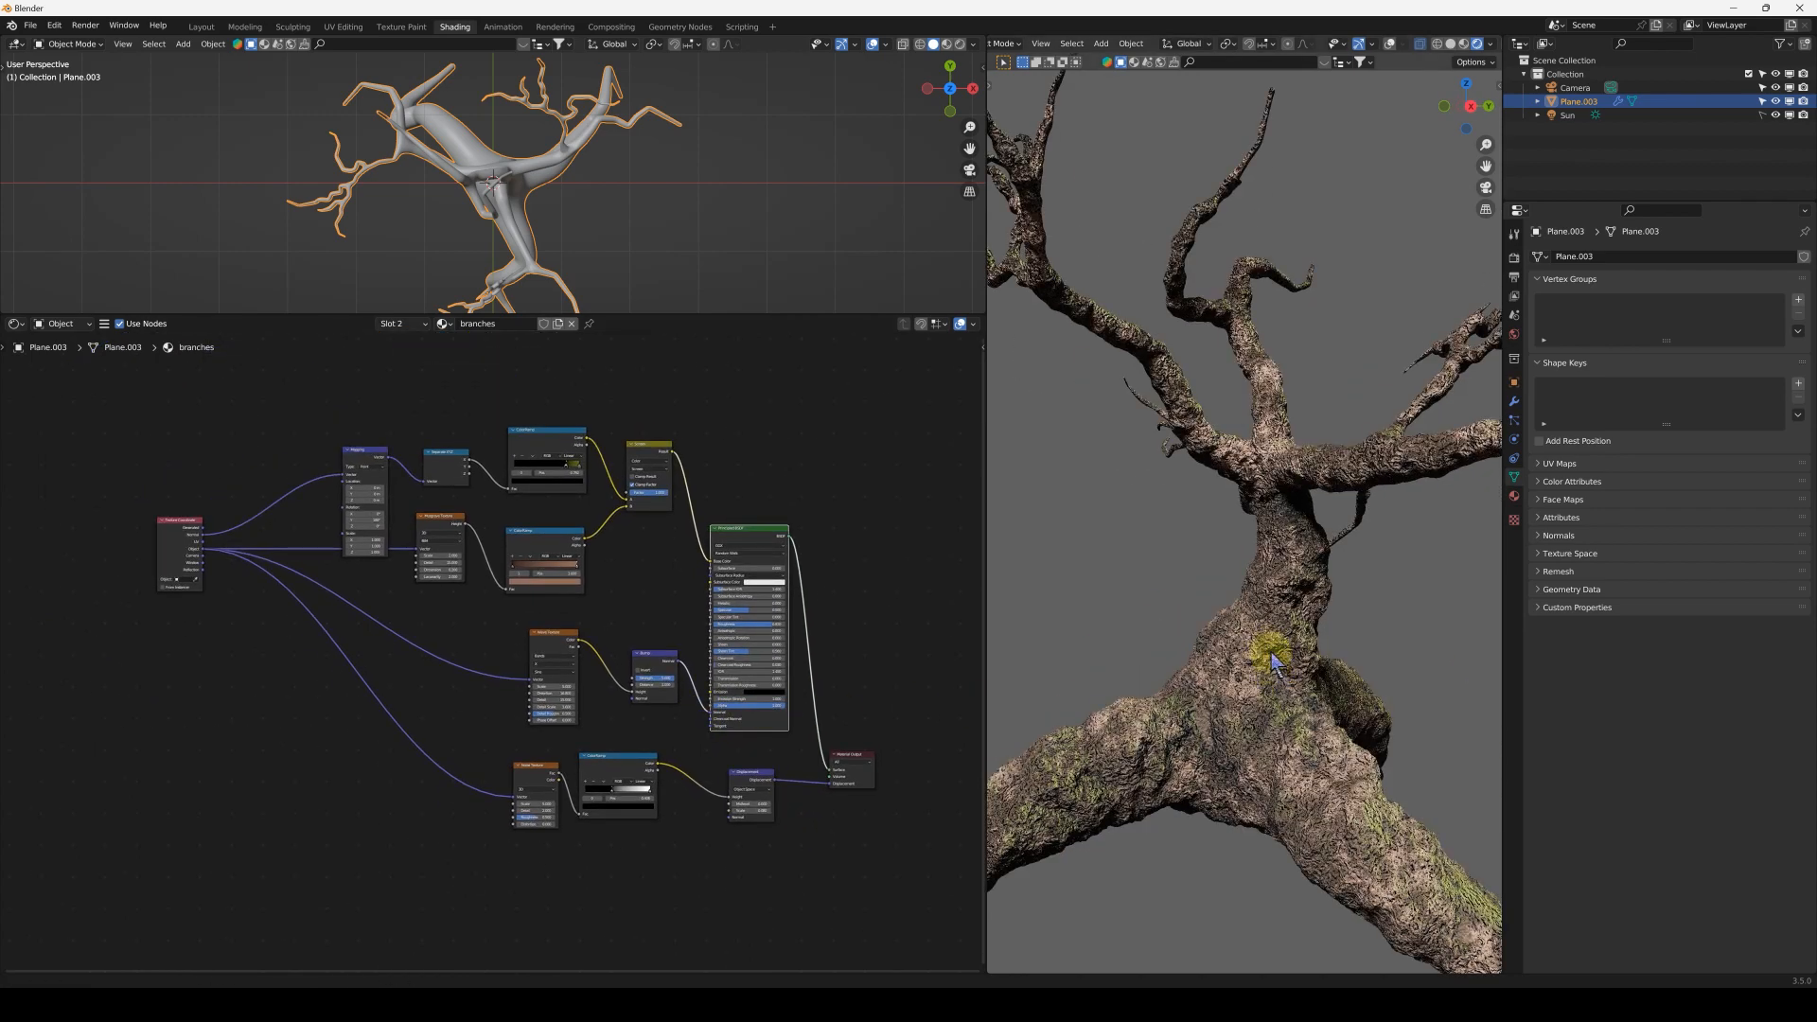
{"action": "scroll", "coordinate": [1271, 653], "scroll_direction": "up", "scroll_amount": 7}
{"action": "middle_click_drag", "start_coordinate": [1231, 651], "coordinate": [1260, 595]}
{"action": "scroll", "coordinate": [1247, 650], "scroll_direction": "down", "scroll_amount": 5}
{"action": "scroll", "coordinate": [1218, 584], "scroll_direction": "down", "scroll_amount": 3}
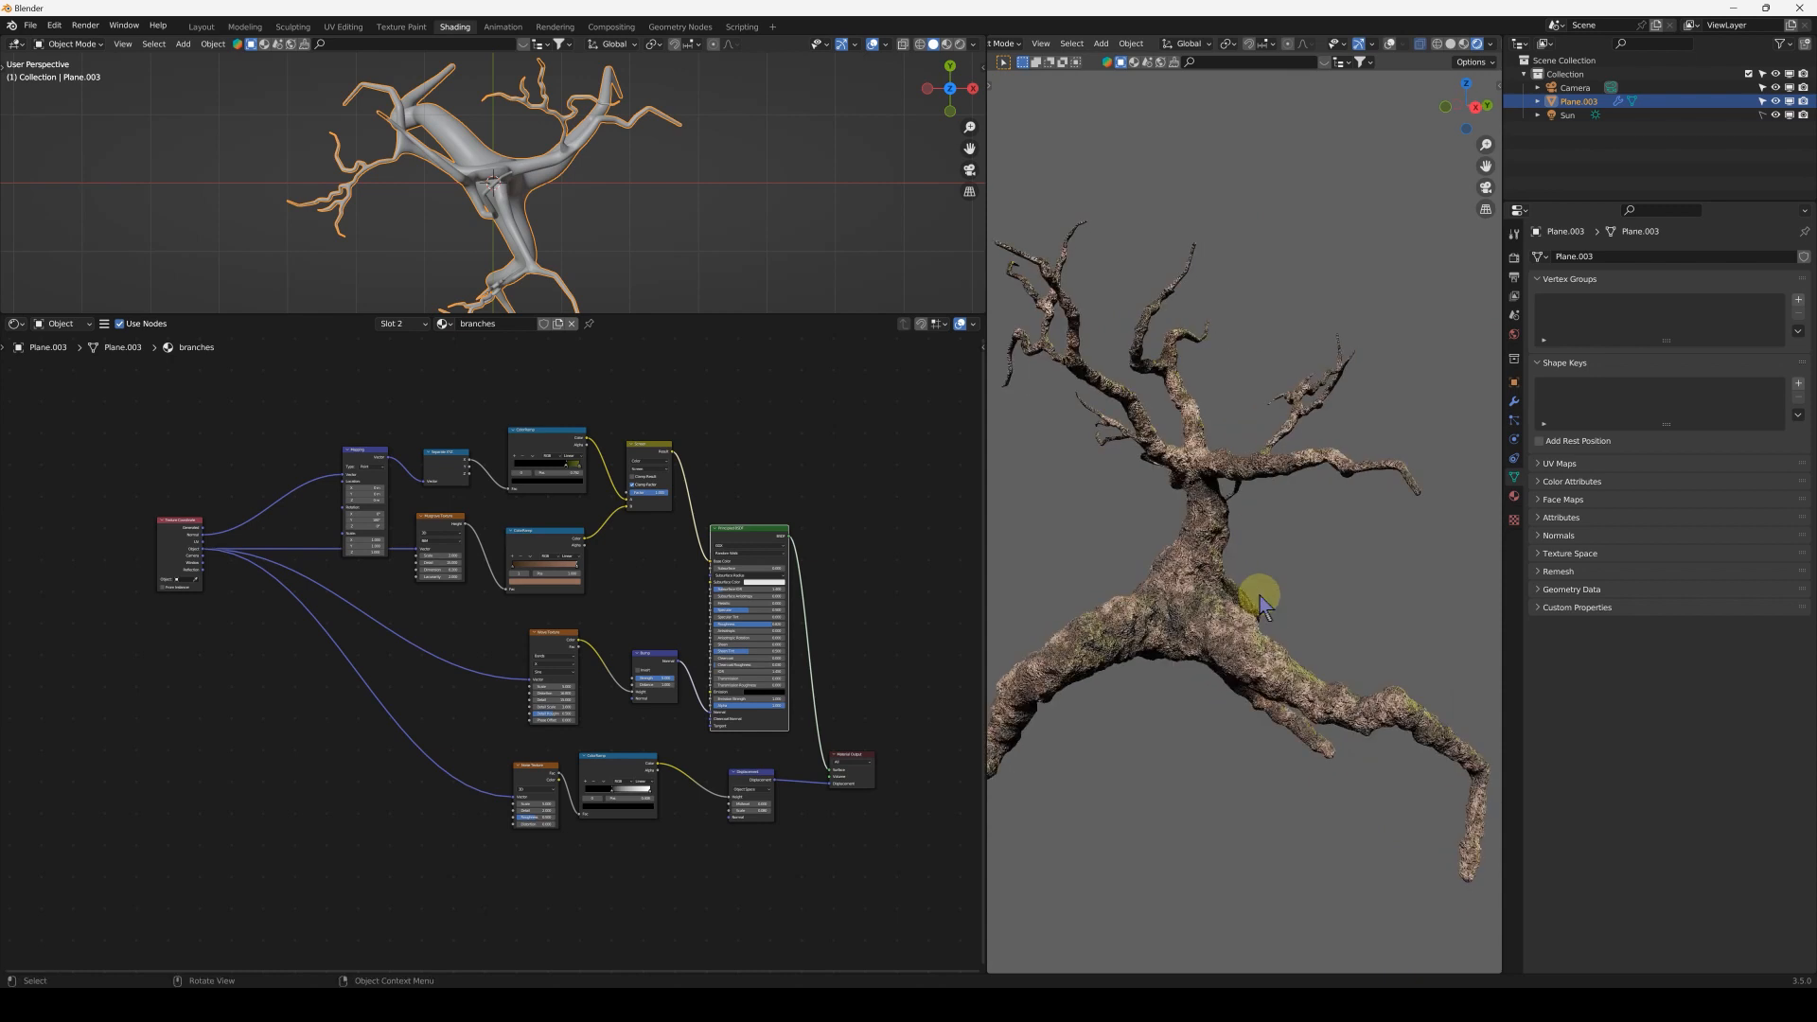
{"action": "key", "text": "F11"}
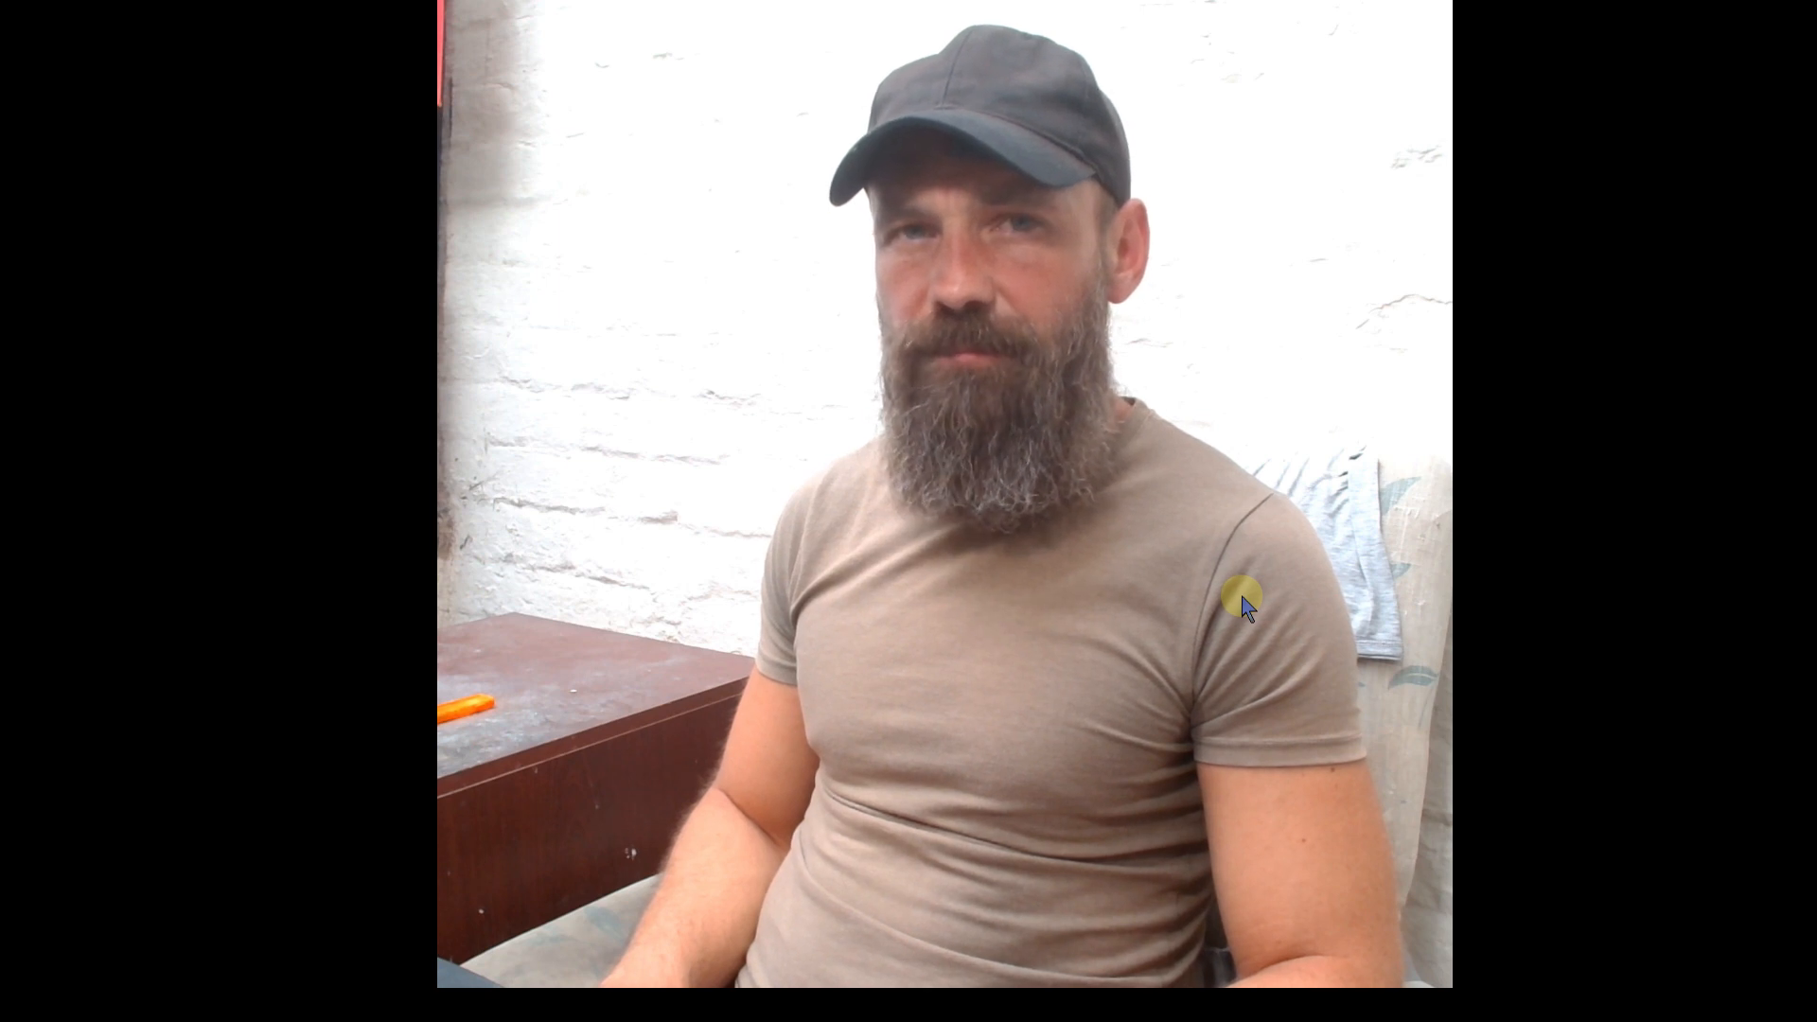